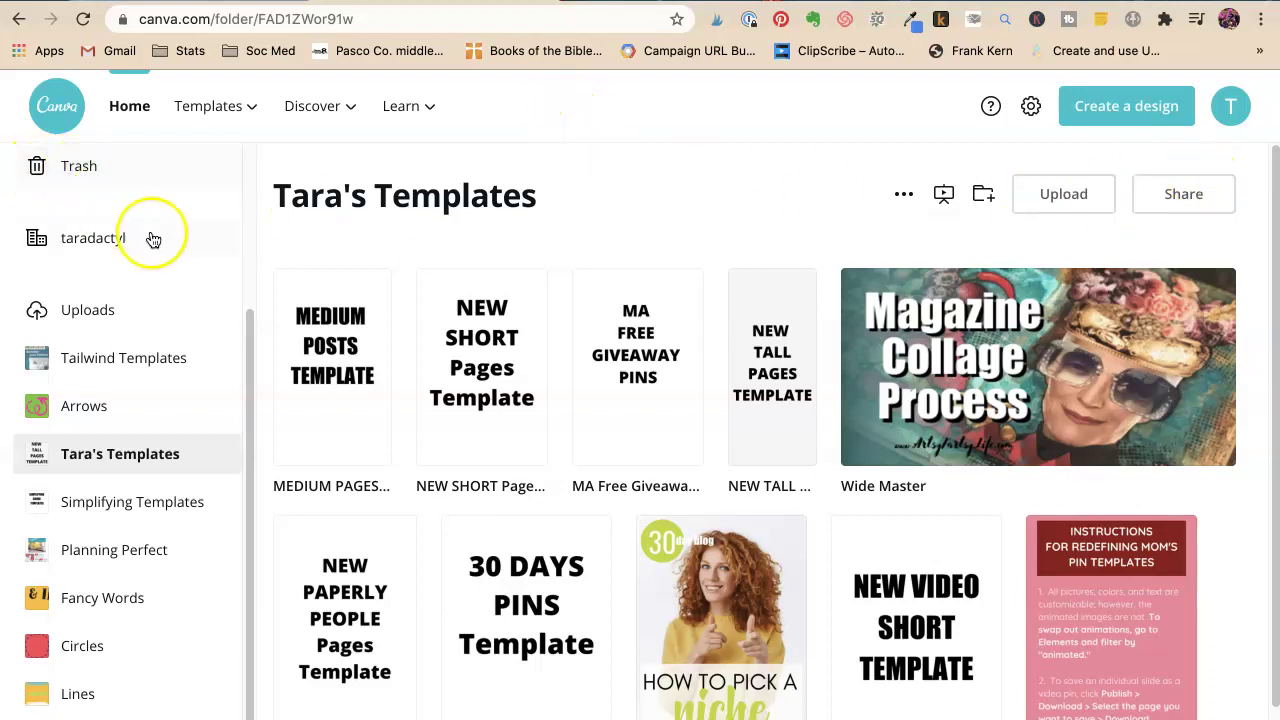
# Go from the templates folder back to the Canva home page.
pyautogui.scroll(3, 151, 233)
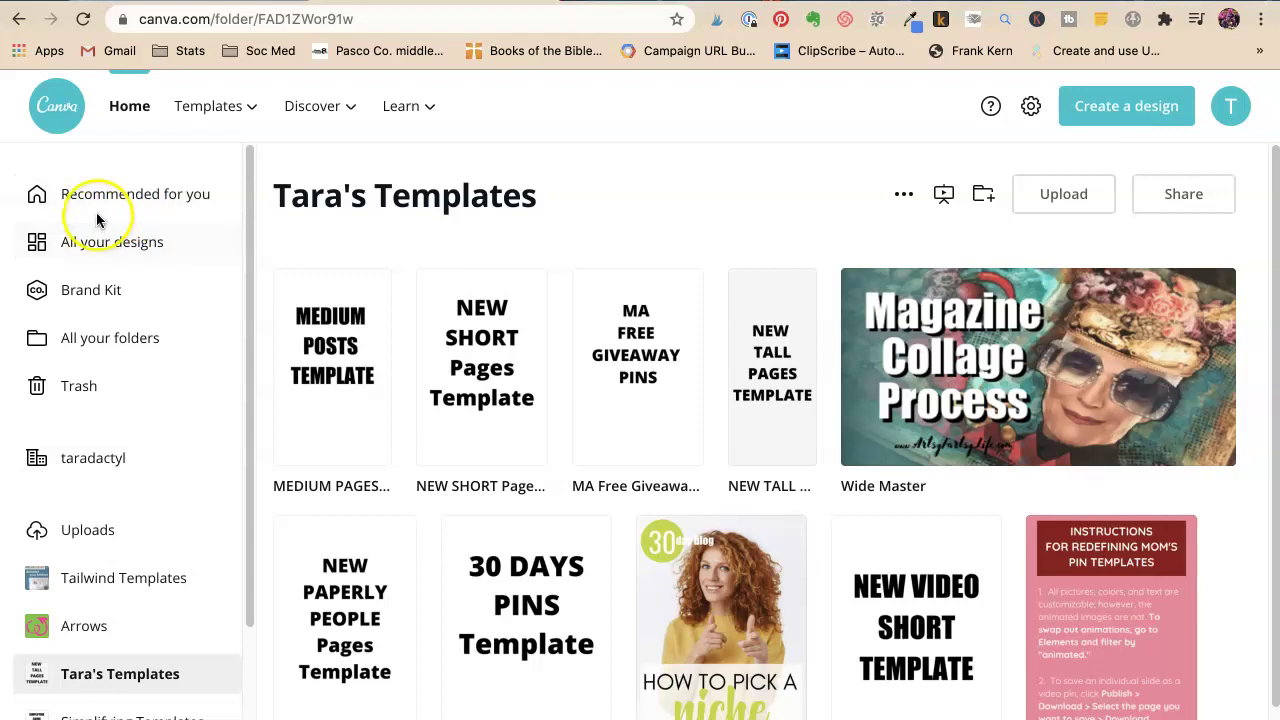
pyautogui.click(124, 106)
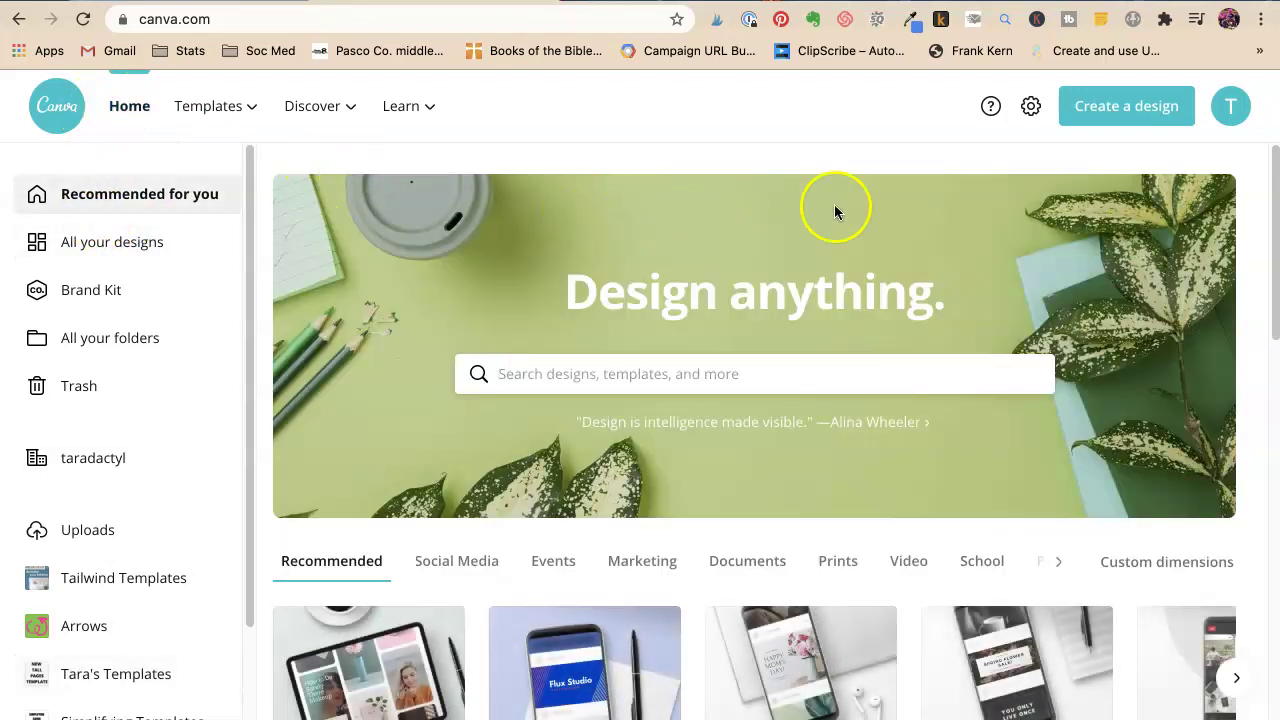
# Show the Create a design size choices, then dismiss the list to leave the home page.
pyautogui.click(1097, 118)
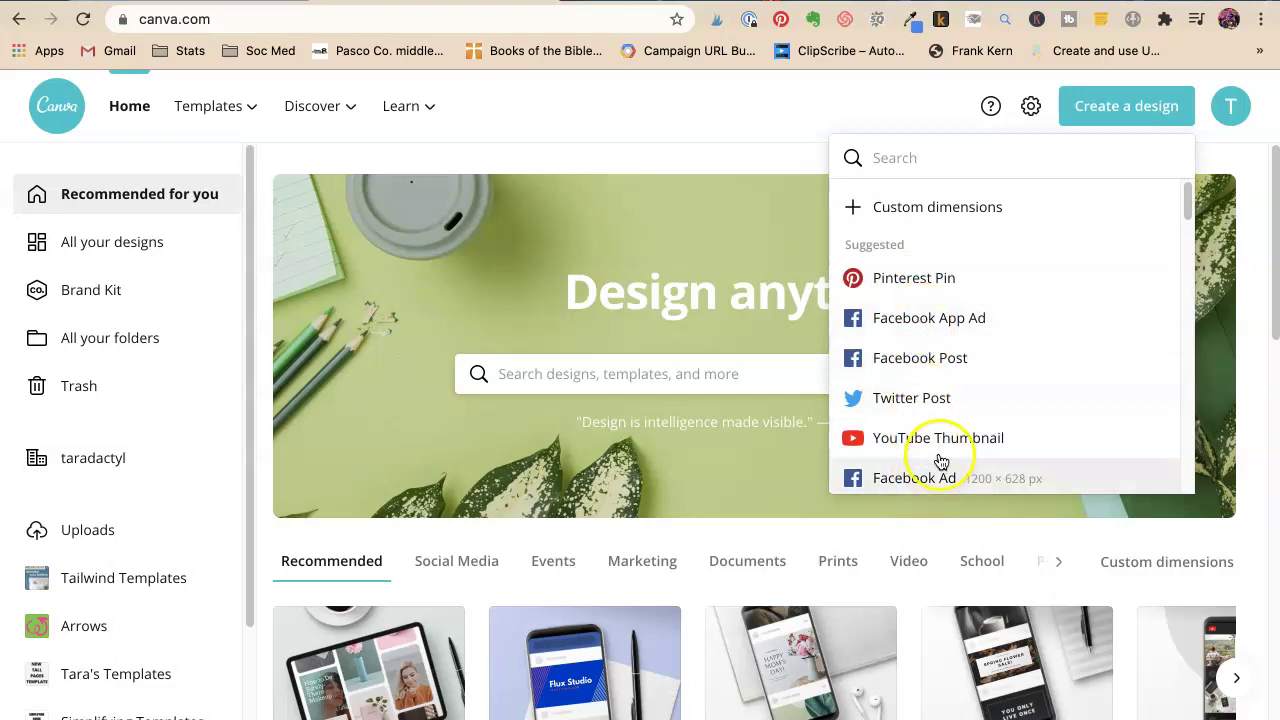
pyautogui.click(672, 105)
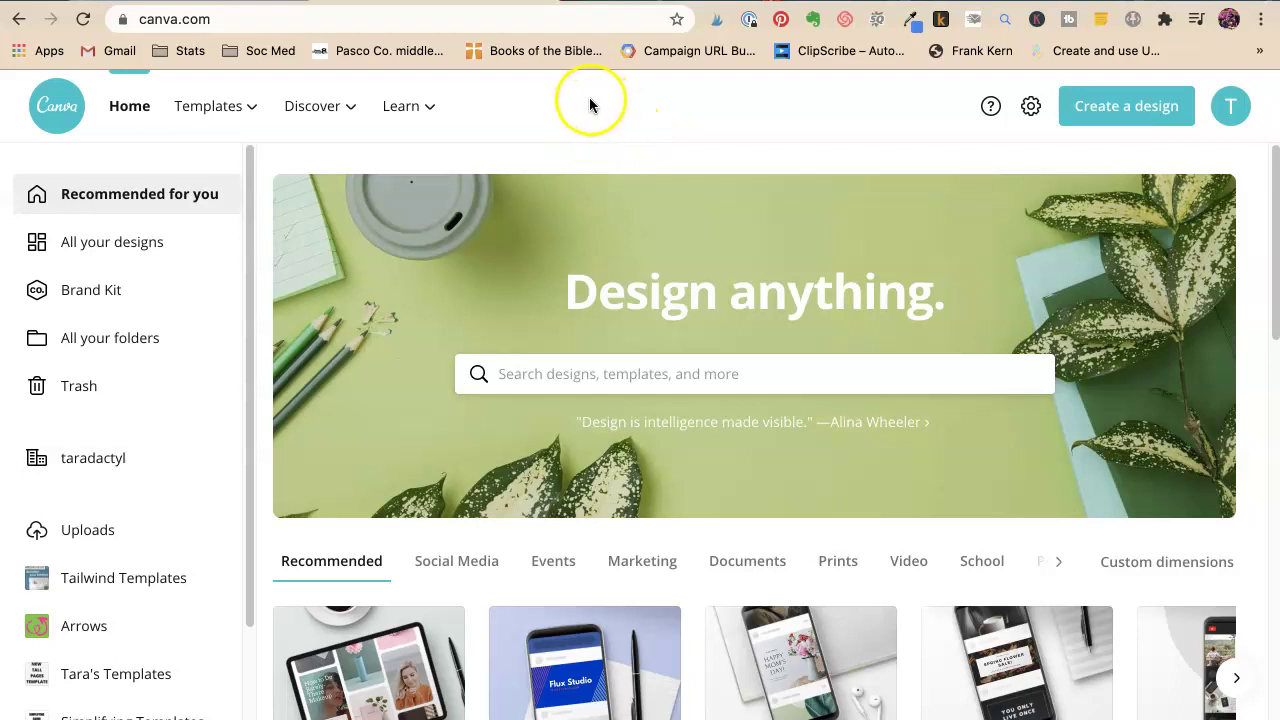
# Load MEDIUM PAGES TEMPLATE from Tara's Templates folder into the editor.
pyautogui.moveTo(297, 103)
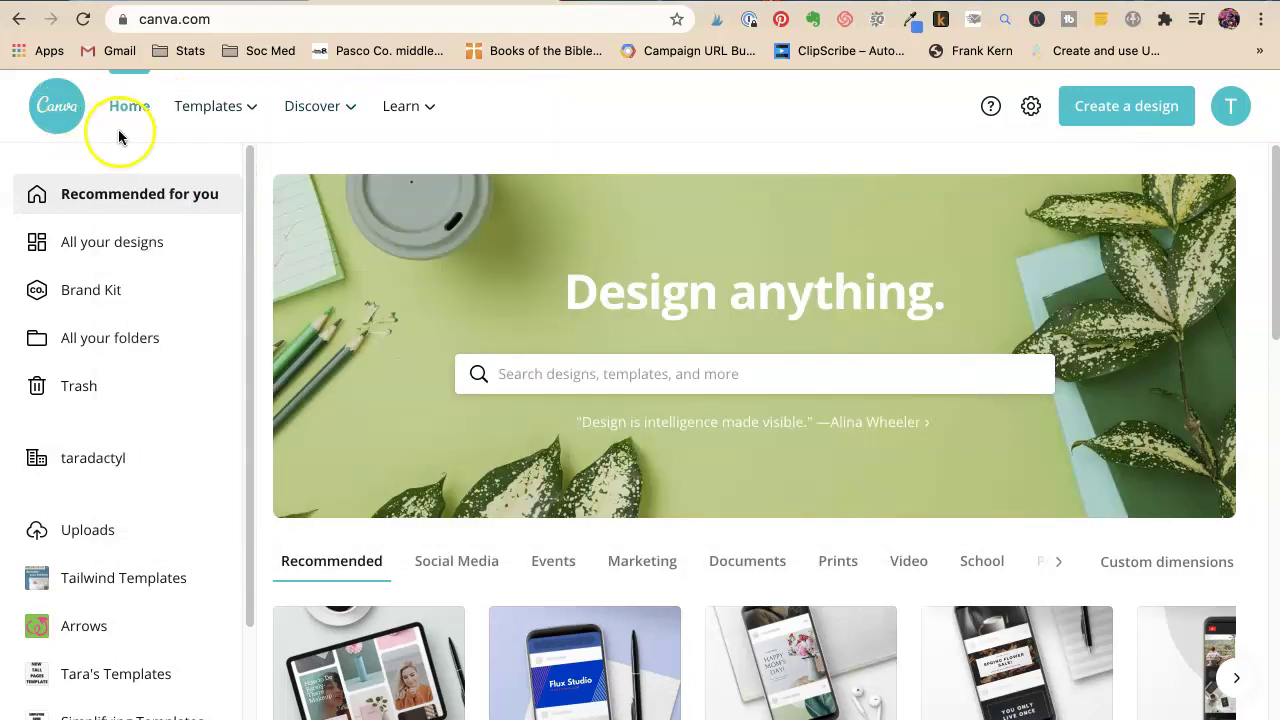
pyautogui.scroll(-3, 140, 310)
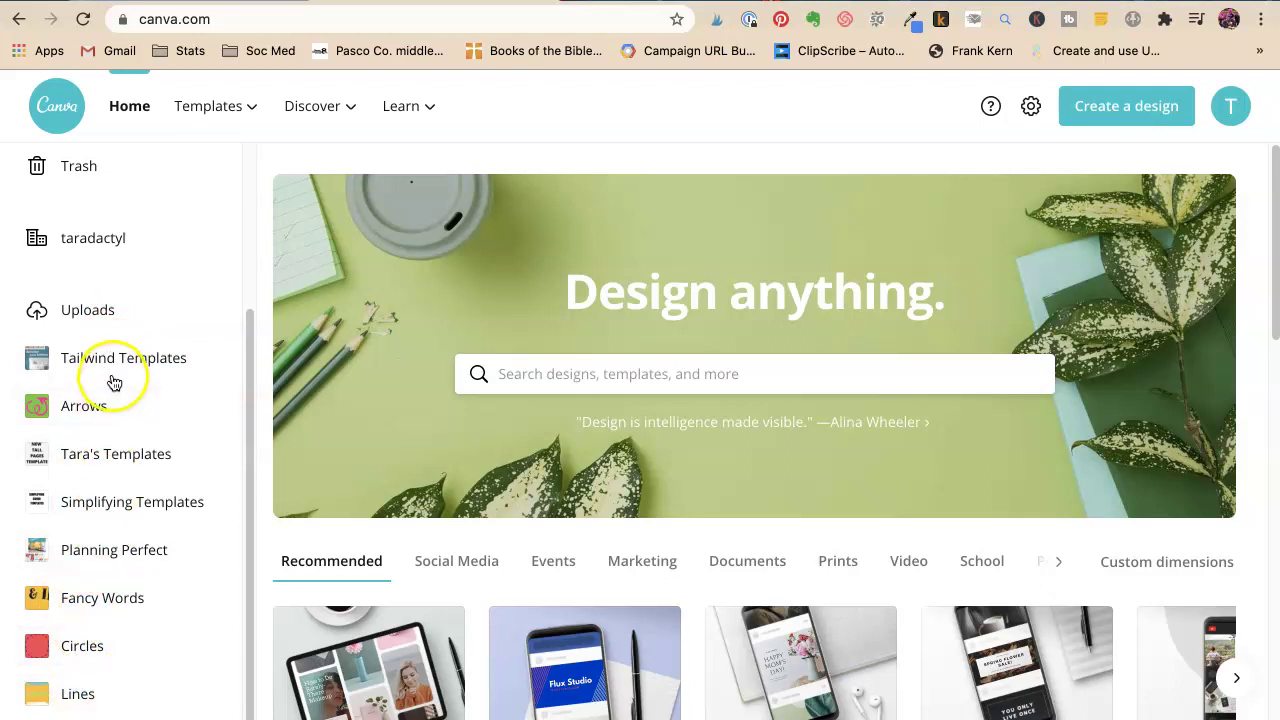
pyautogui.click(98, 450)
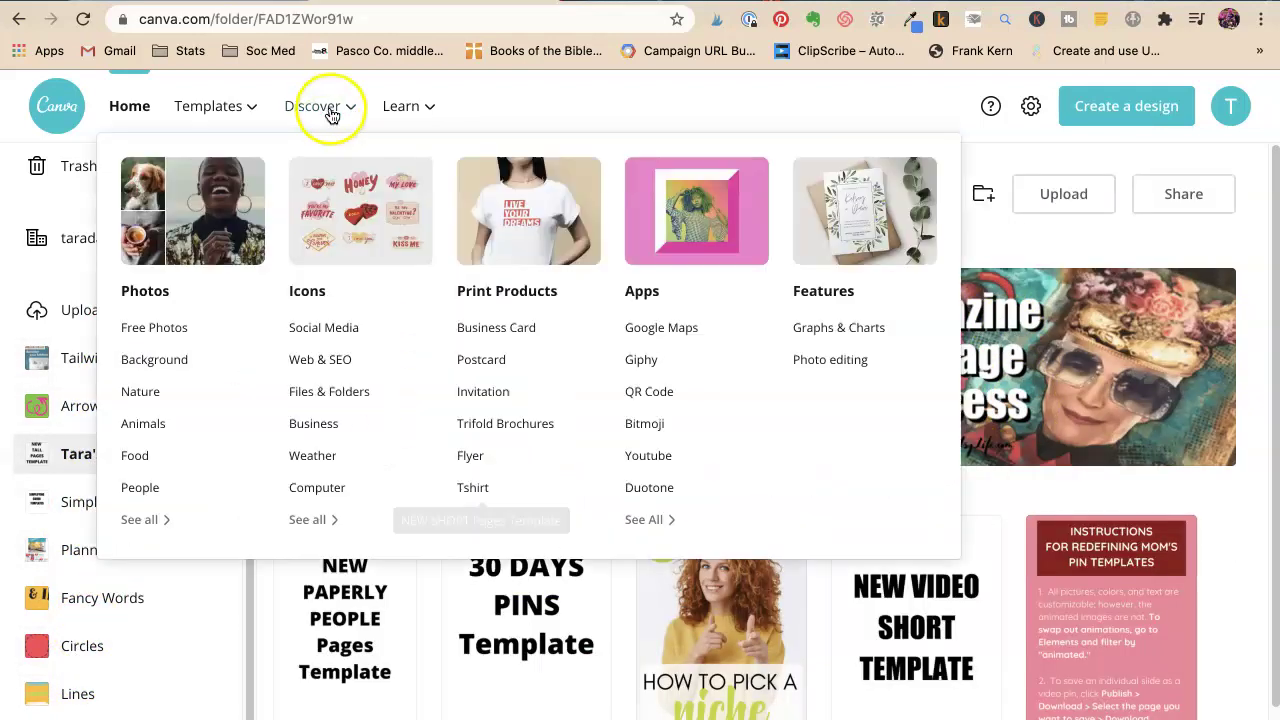
pyautogui.moveTo(192, 115)
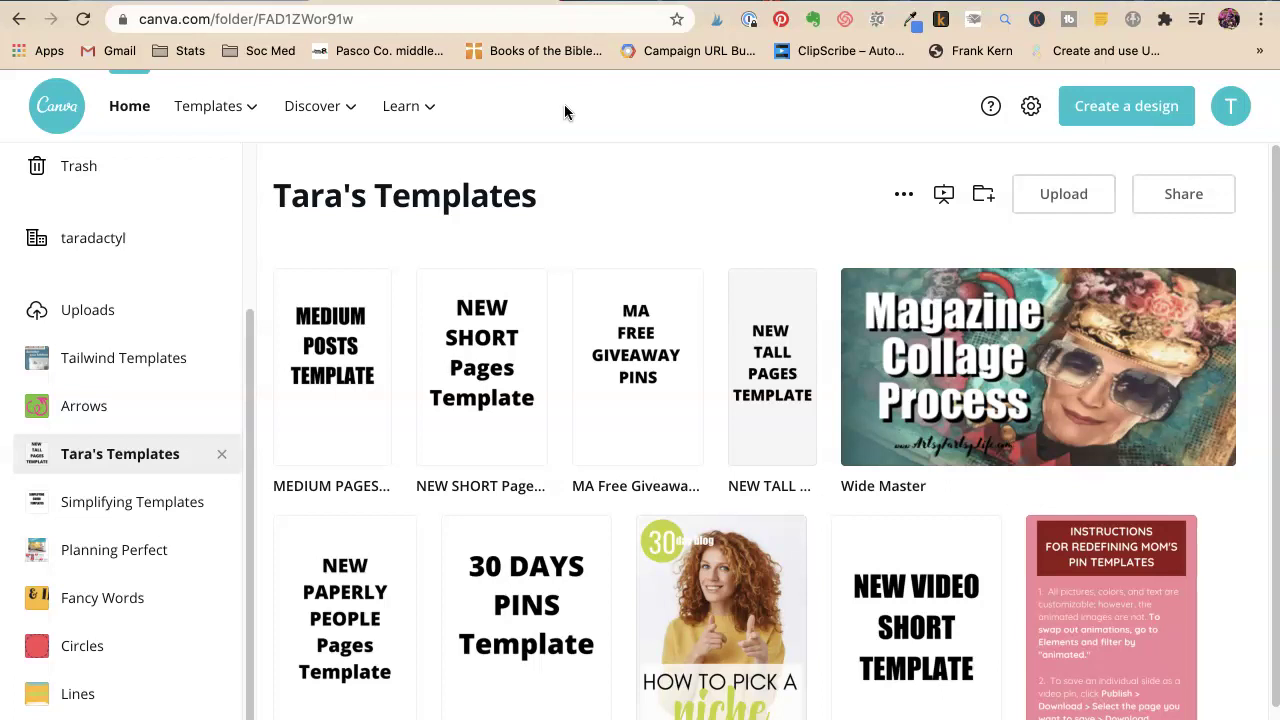
pyautogui.click(692, 166)
pyautogui.scroll(-2, 567, 200)
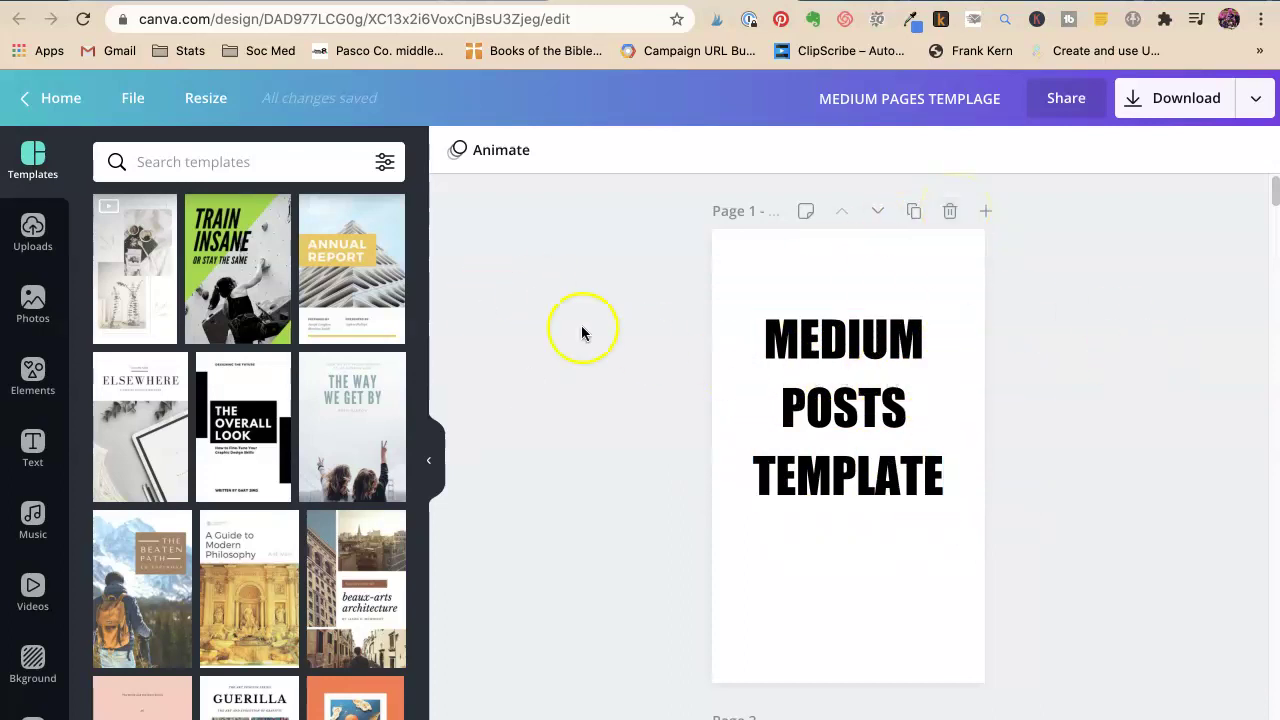
# Exit the editor to the home page and show All your designs.
pyautogui.click(130, 100)
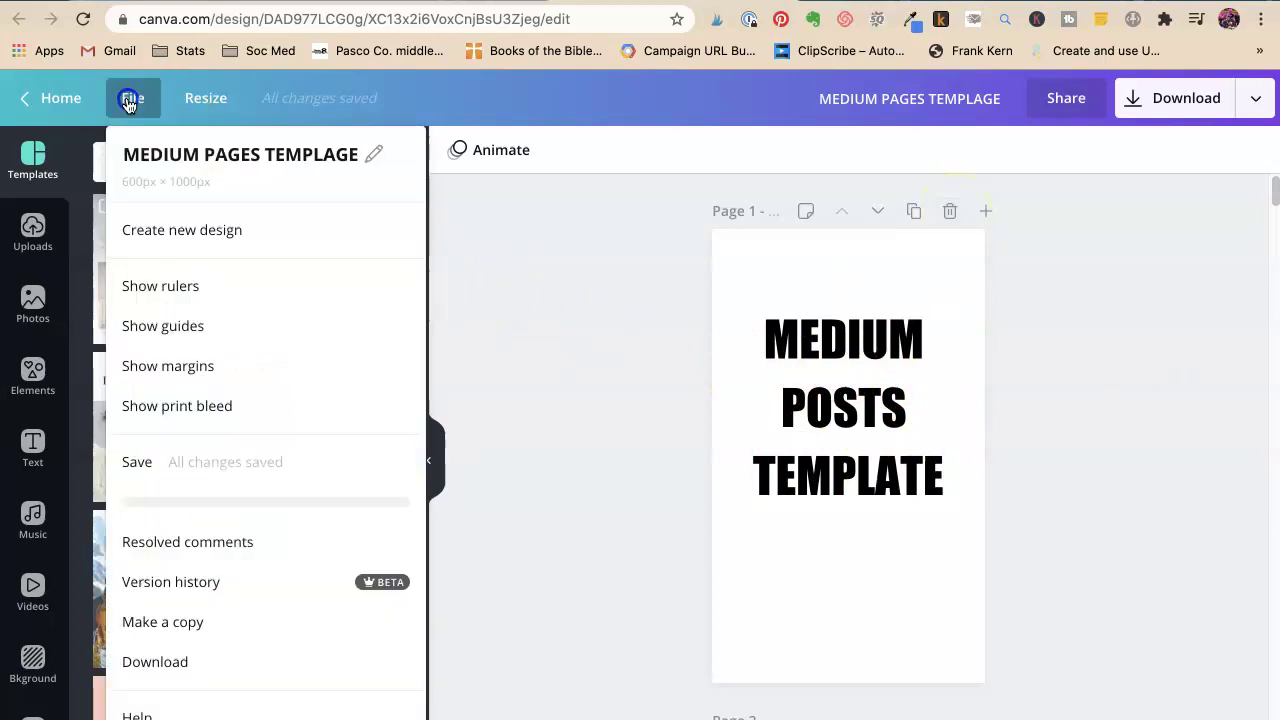
pyautogui.click(515, 236)
pyautogui.click(65, 104)
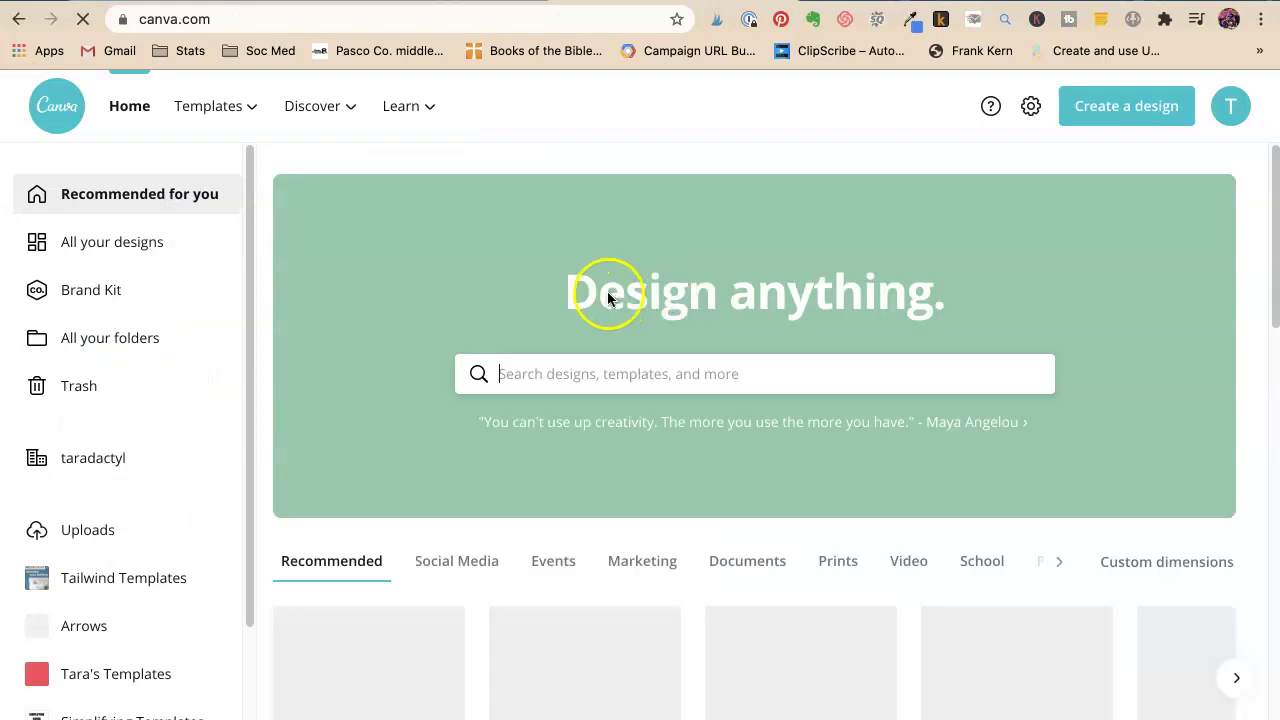
pyautogui.scroll(-6, 432, 202)
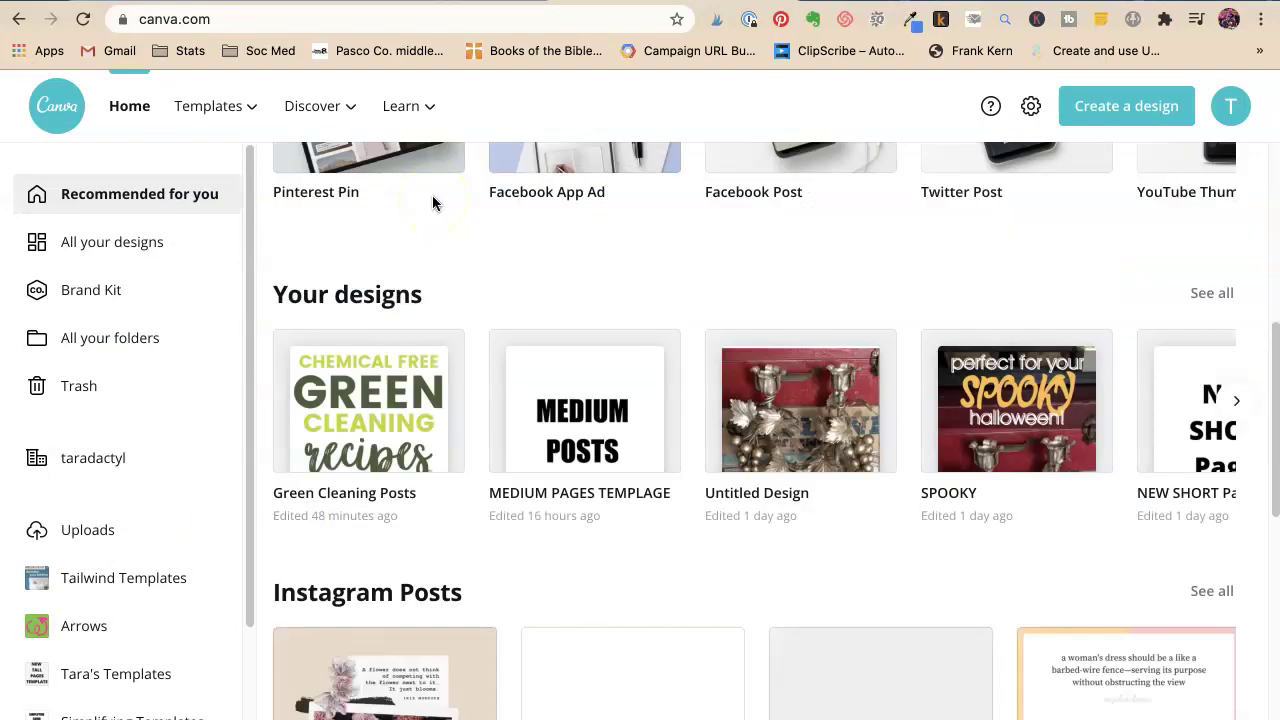
pyautogui.click(123, 241)
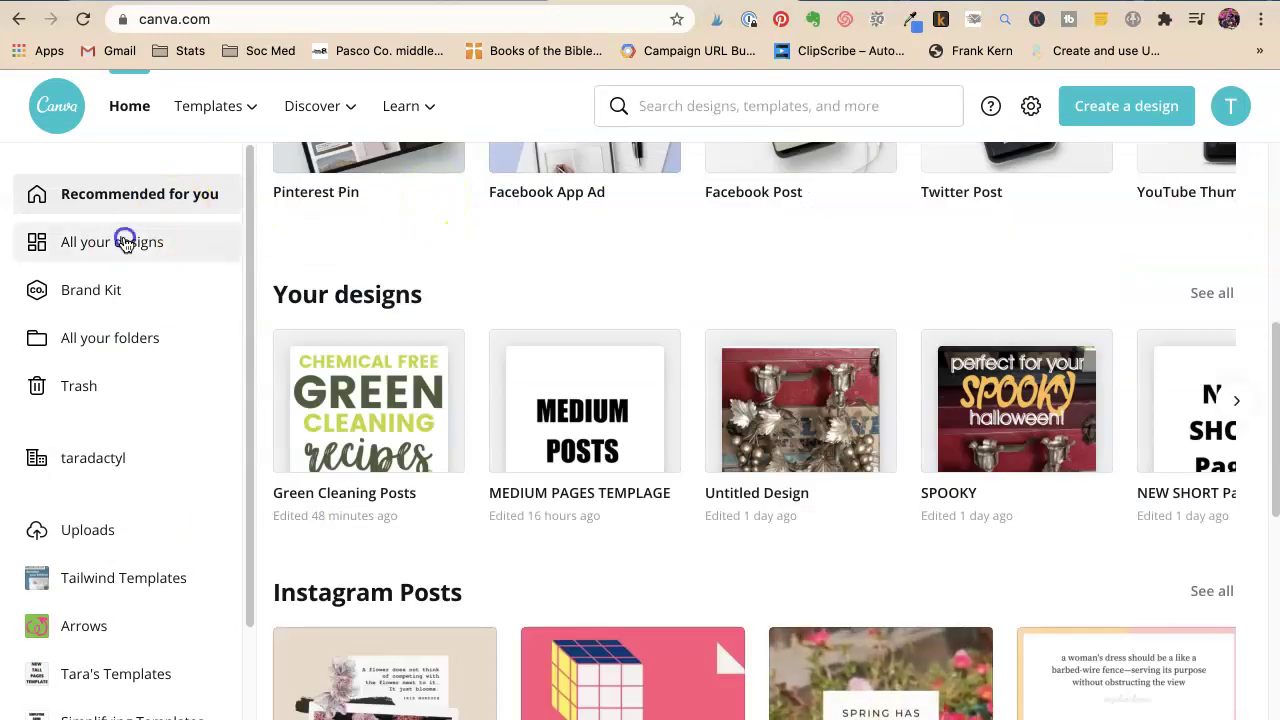
# Load NEW SHORT Pages Template from Tara's Templates into the editor.
pyautogui.click(84, 674)
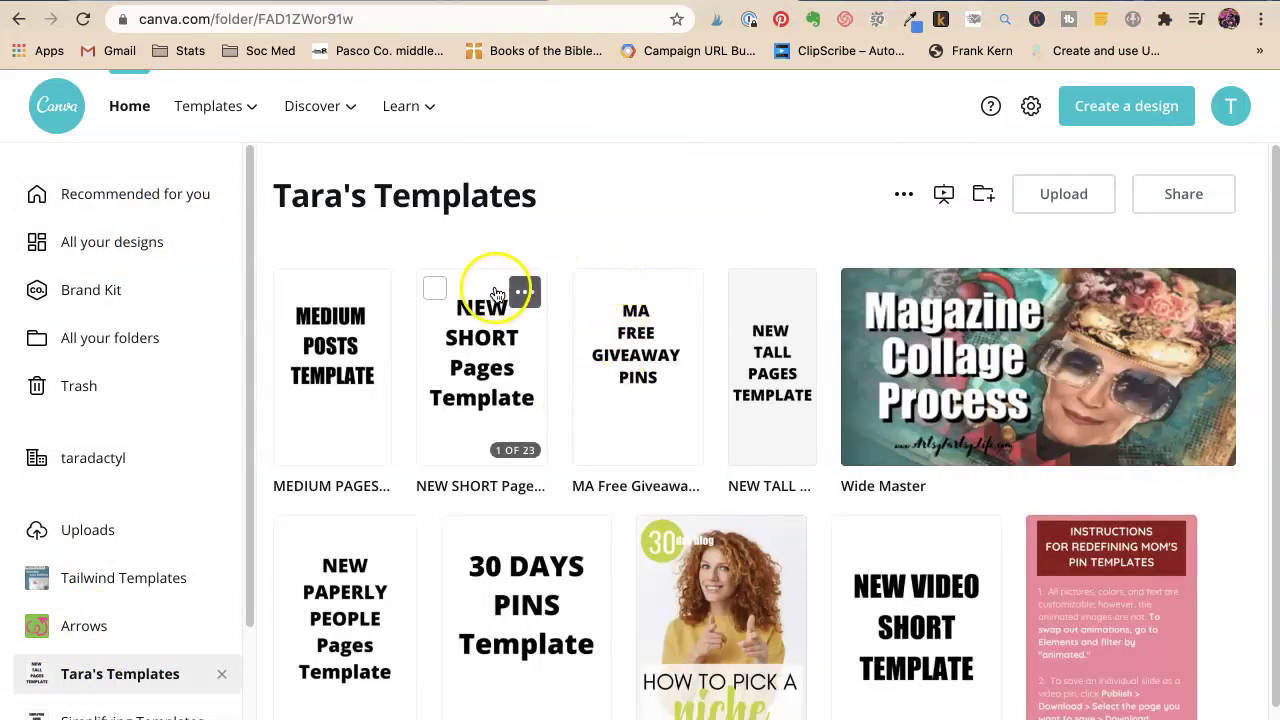
pyautogui.click(522, 292)
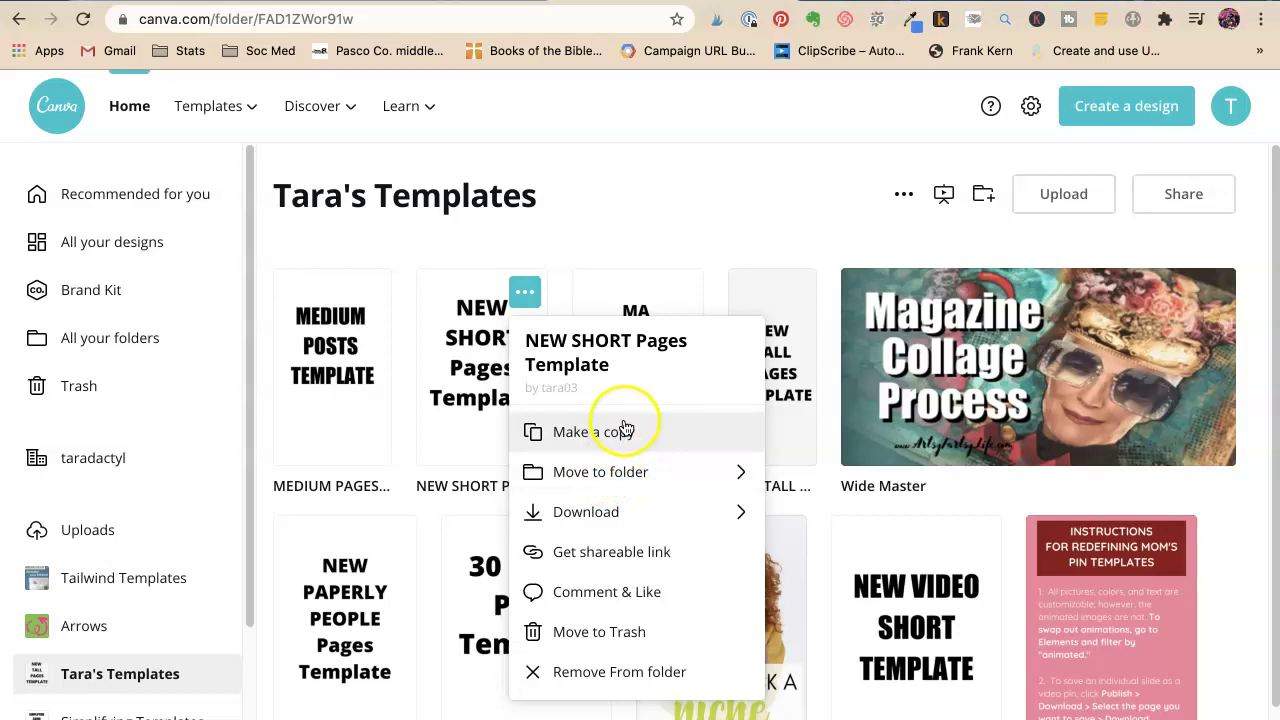
pyautogui.click(577, 213)
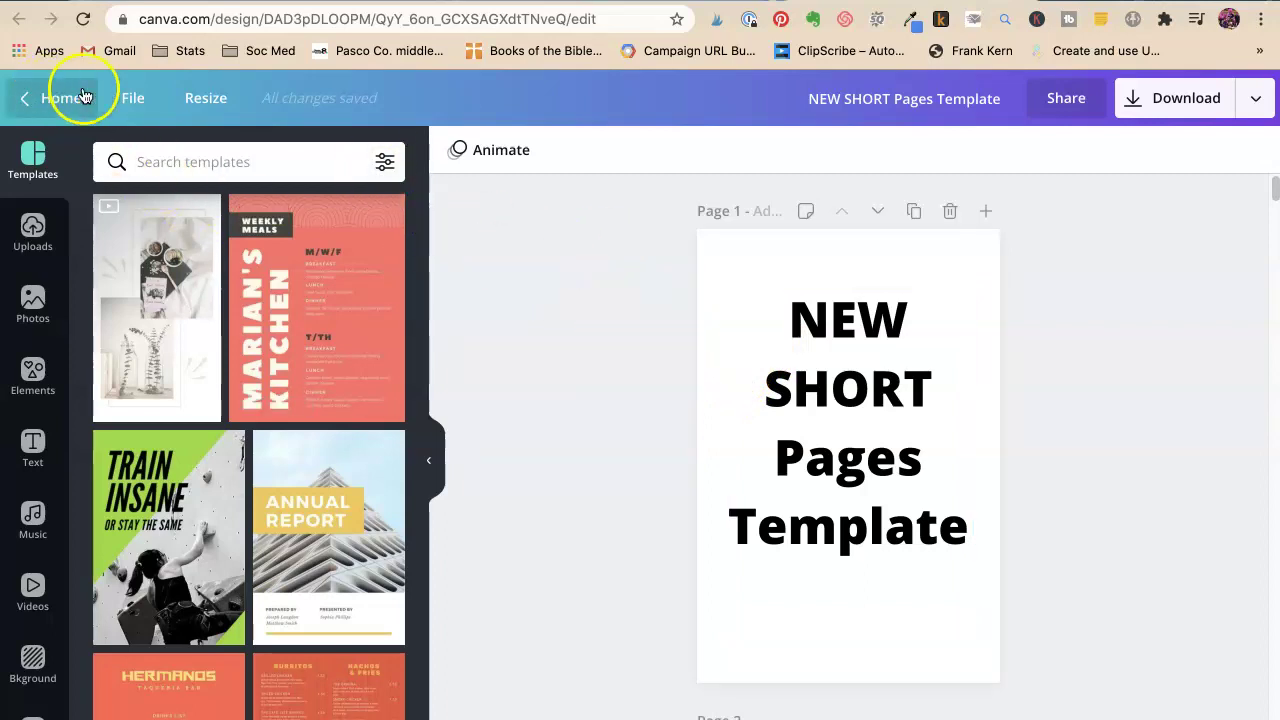
pyautogui.click(130, 99)
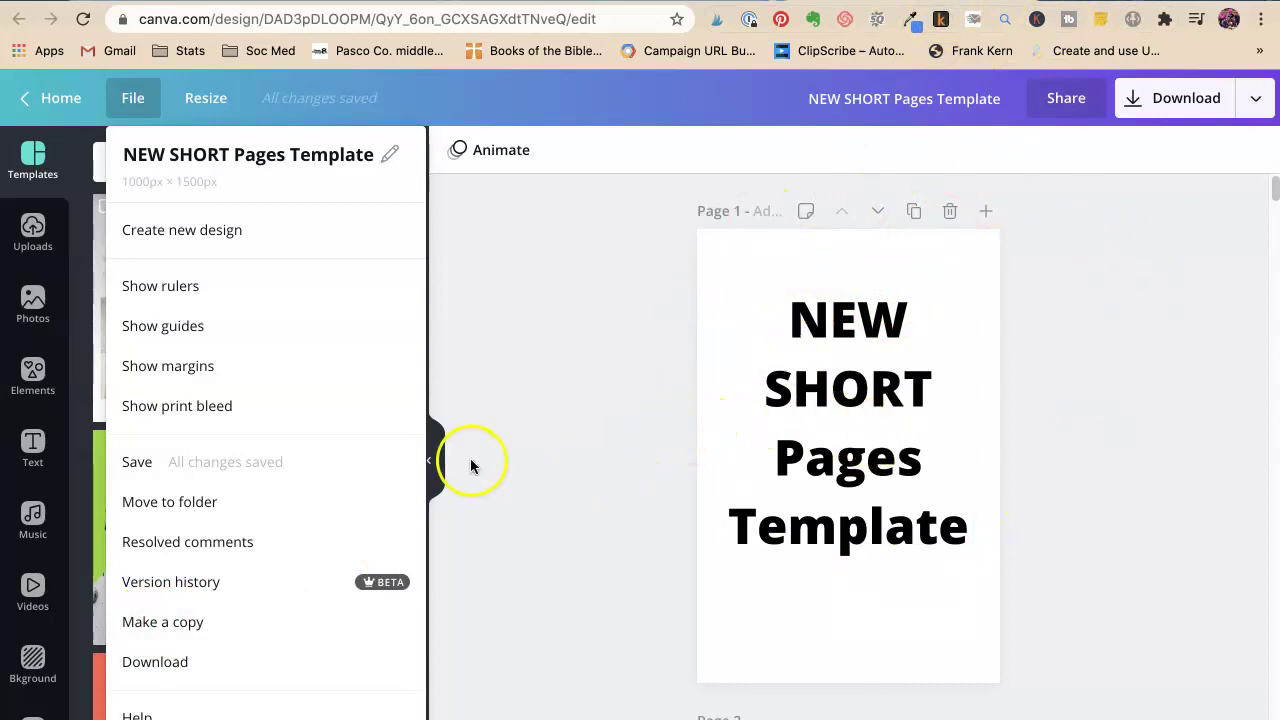
pyautogui.click(175, 595)
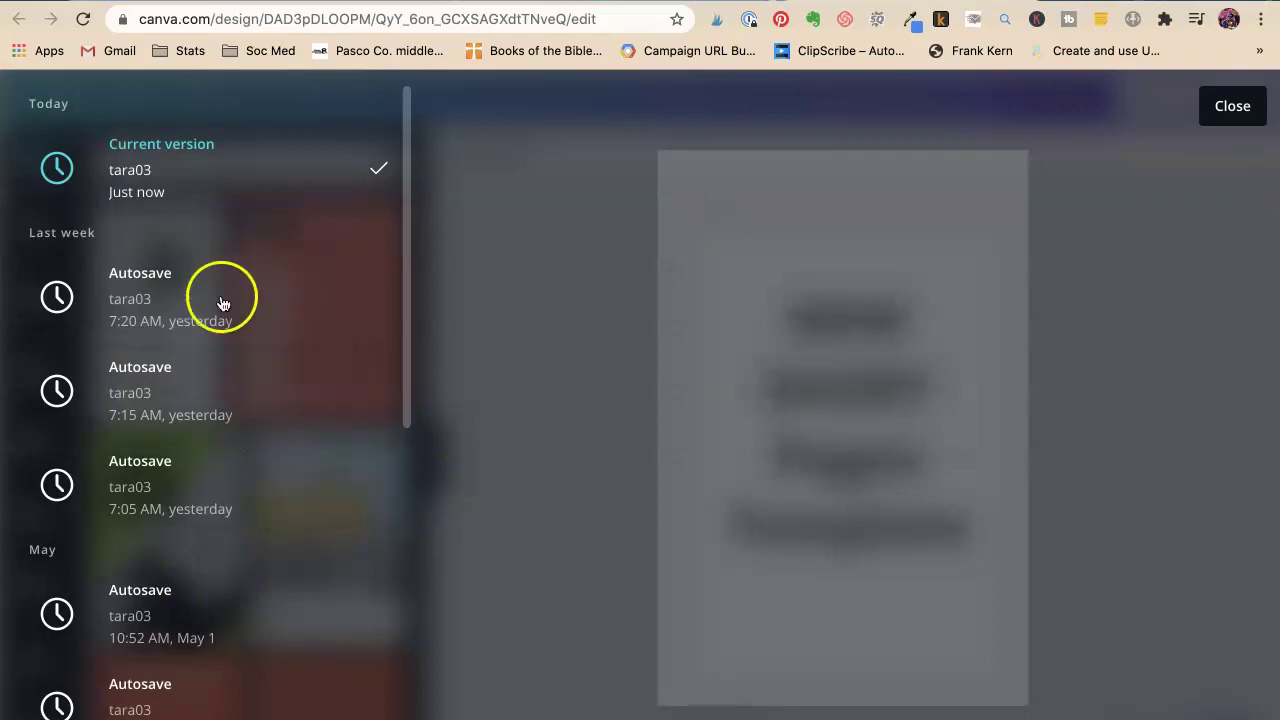
pyautogui.scroll(-5, 212, 265)
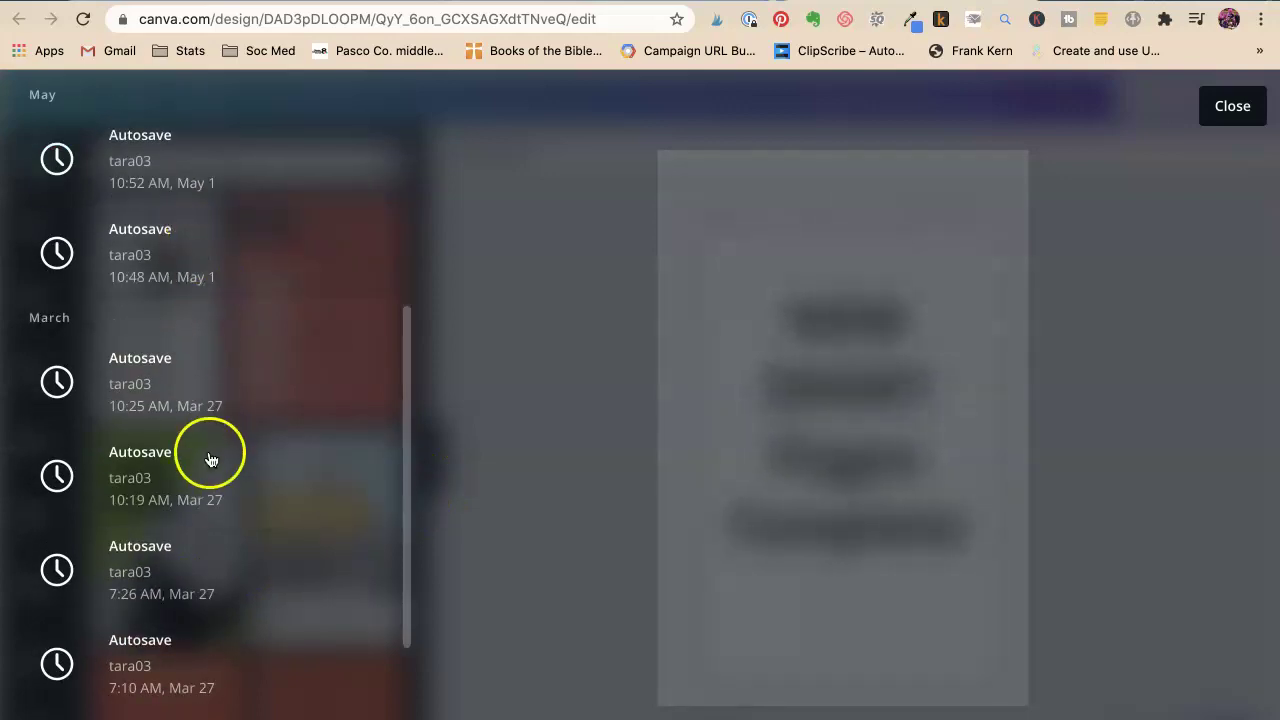
pyautogui.click(1242, 112)
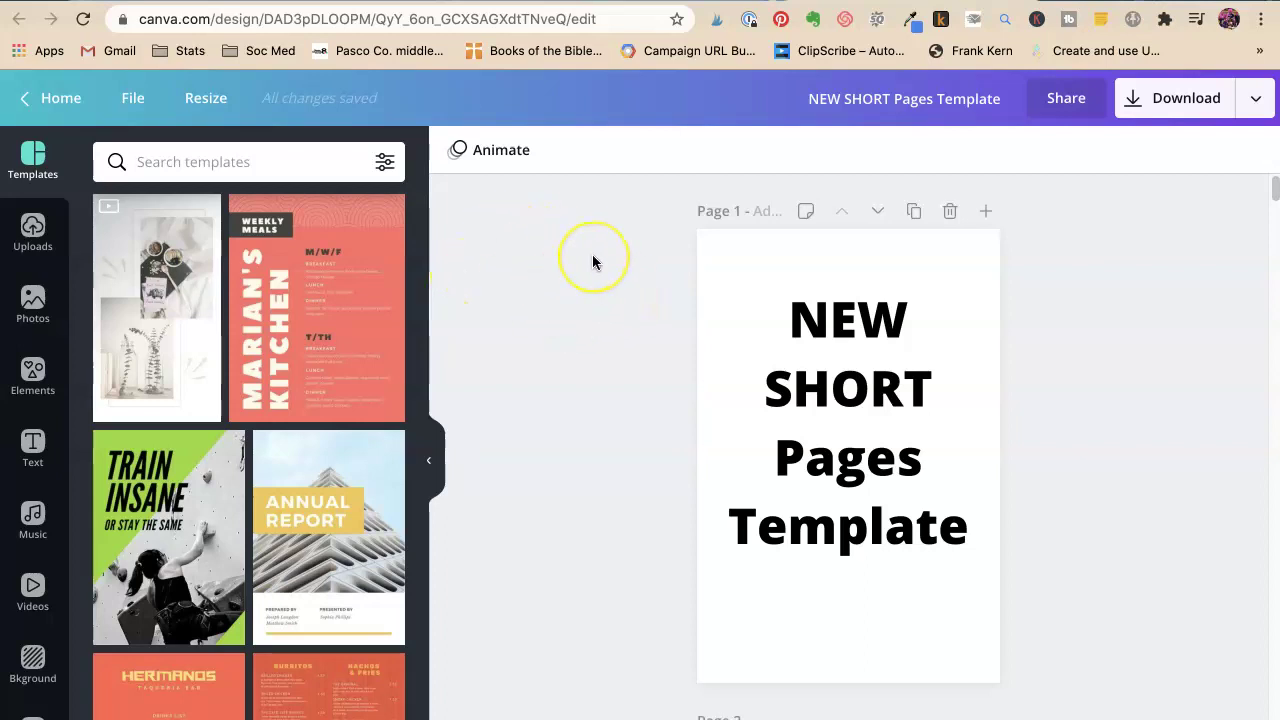
# Duplicate the FRIED DAY text on Page 2 just below the original and retype it as WORDS.
pyautogui.scroll(-3, 593, 262)
pyautogui.scroll(3, 593, 262)
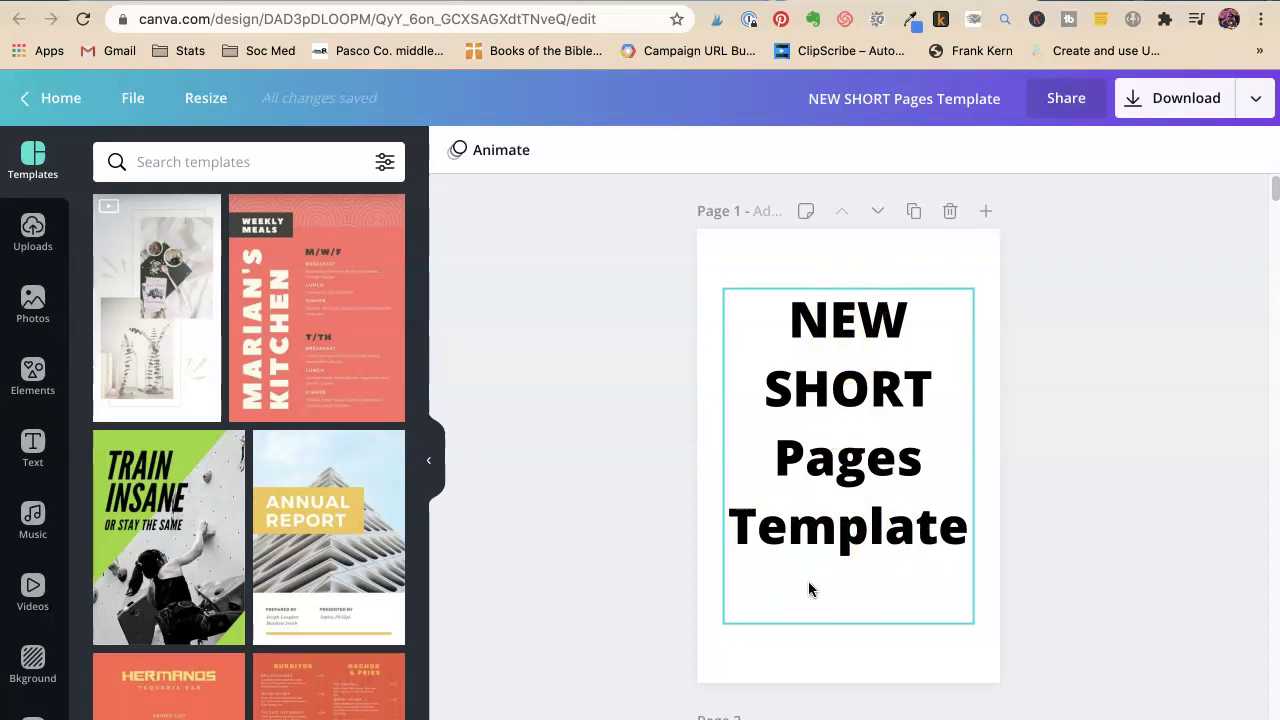
pyautogui.scroll(-3, 573, 380)
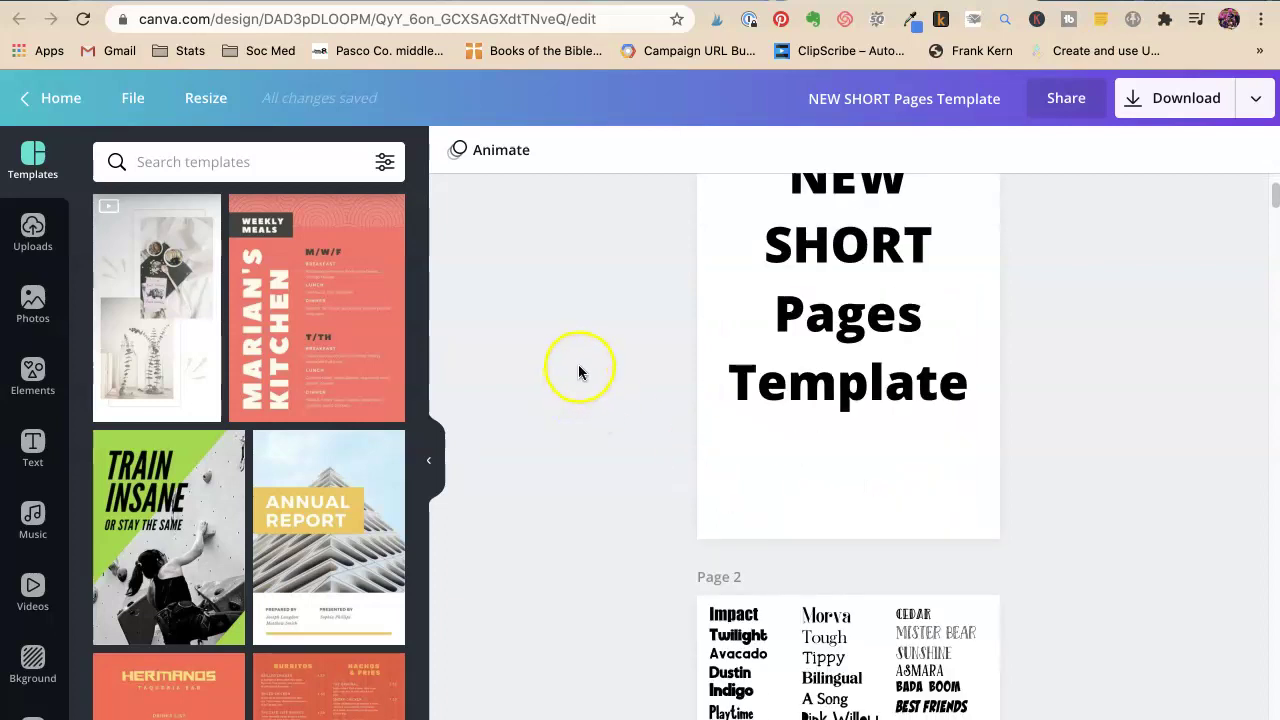
pyautogui.scroll(-5, 578, 370)
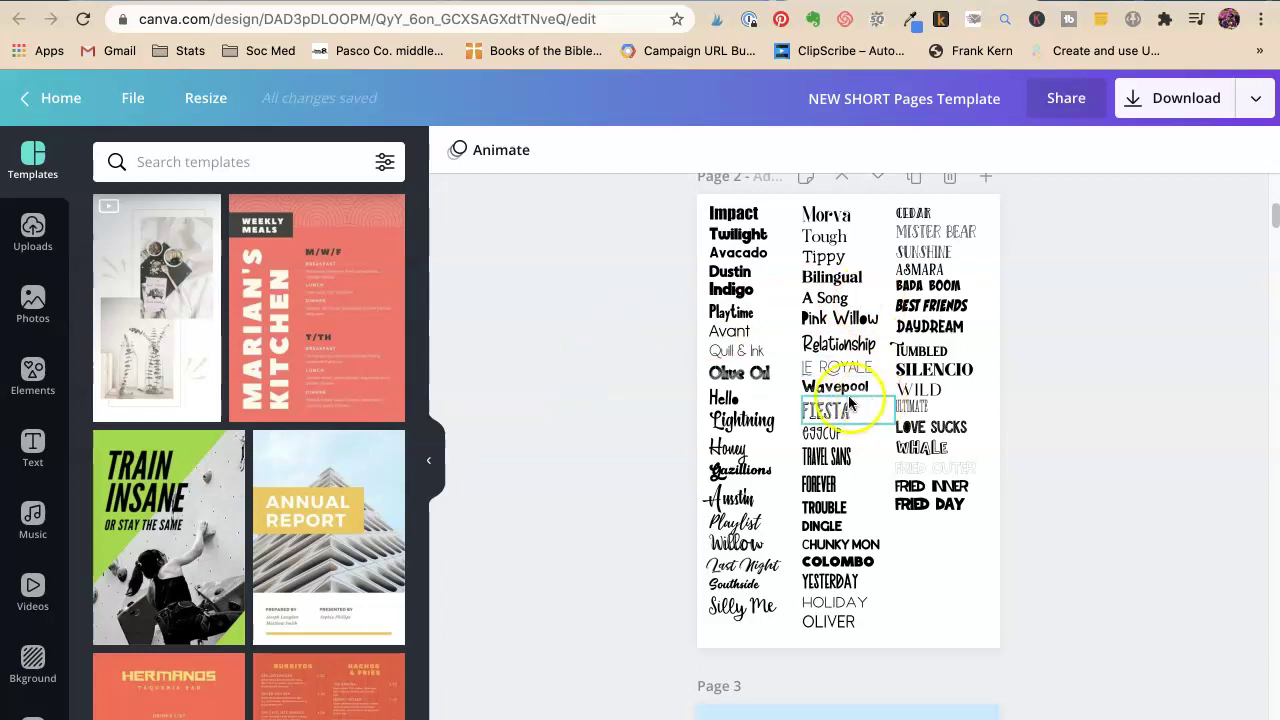
pyautogui.click(927, 512)
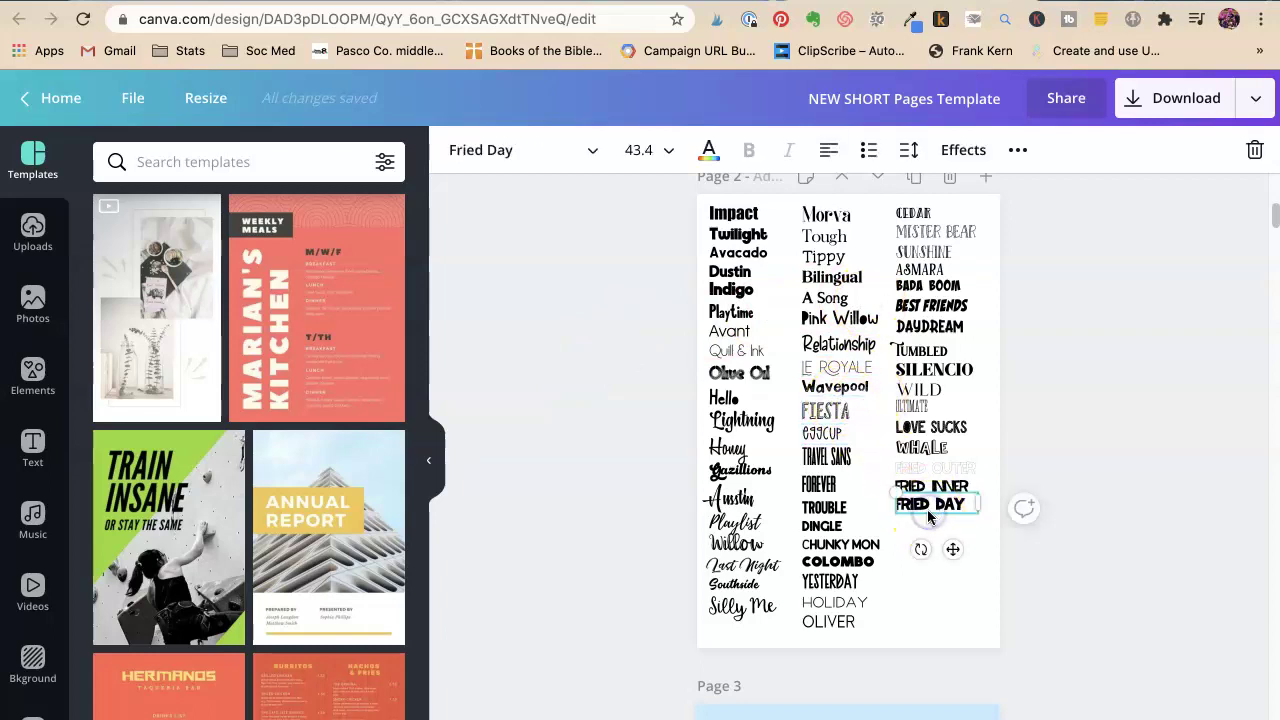
pyautogui.press('super+d')
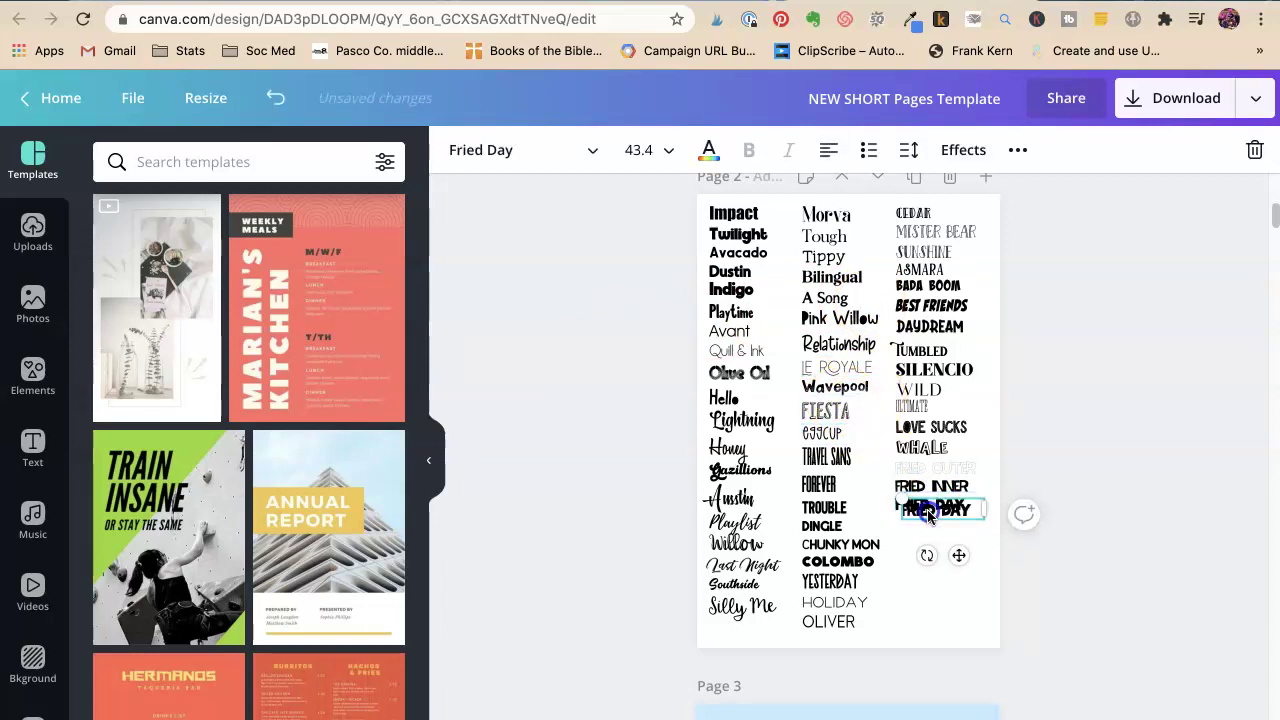
pyautogui.moveTo(929, 515); pyautogui.dragTo(921, 529)
pyautogui.click(921, 529)
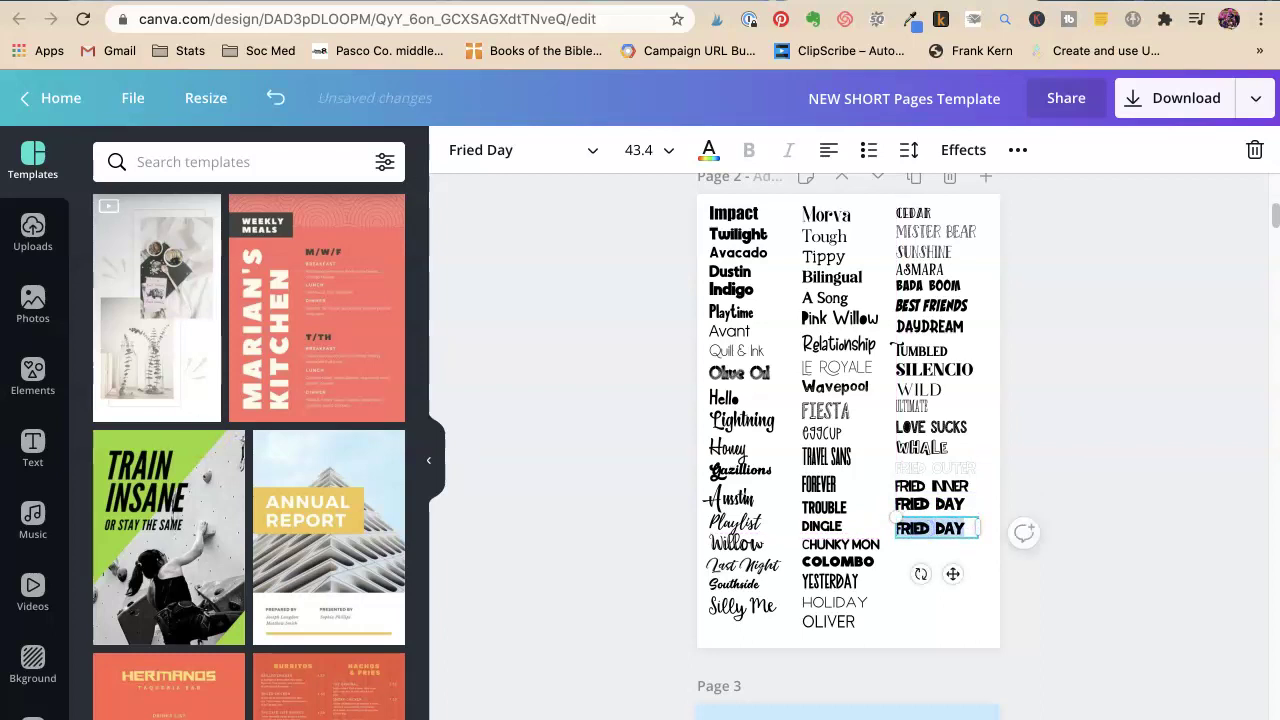
pyautogui.write('WORDS')
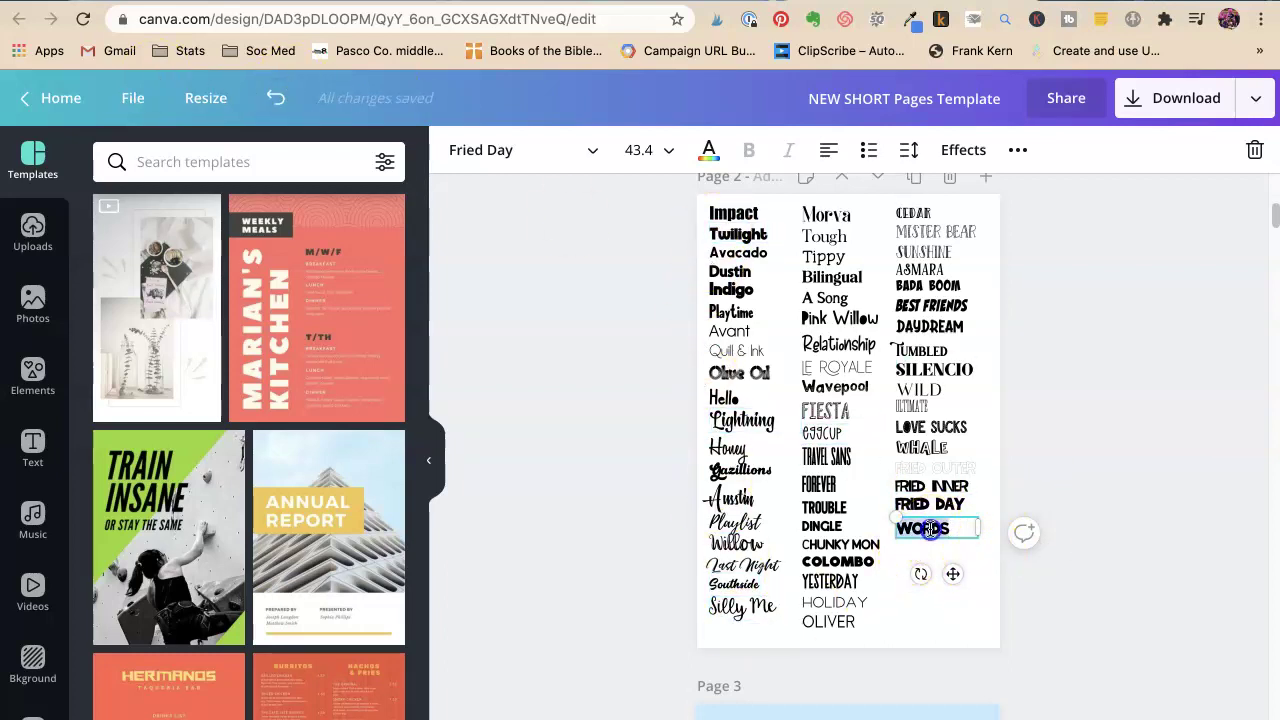
# Try Silencio Serif, then Silly Me Script on the sample word.
pyautogui.click(487, 152)
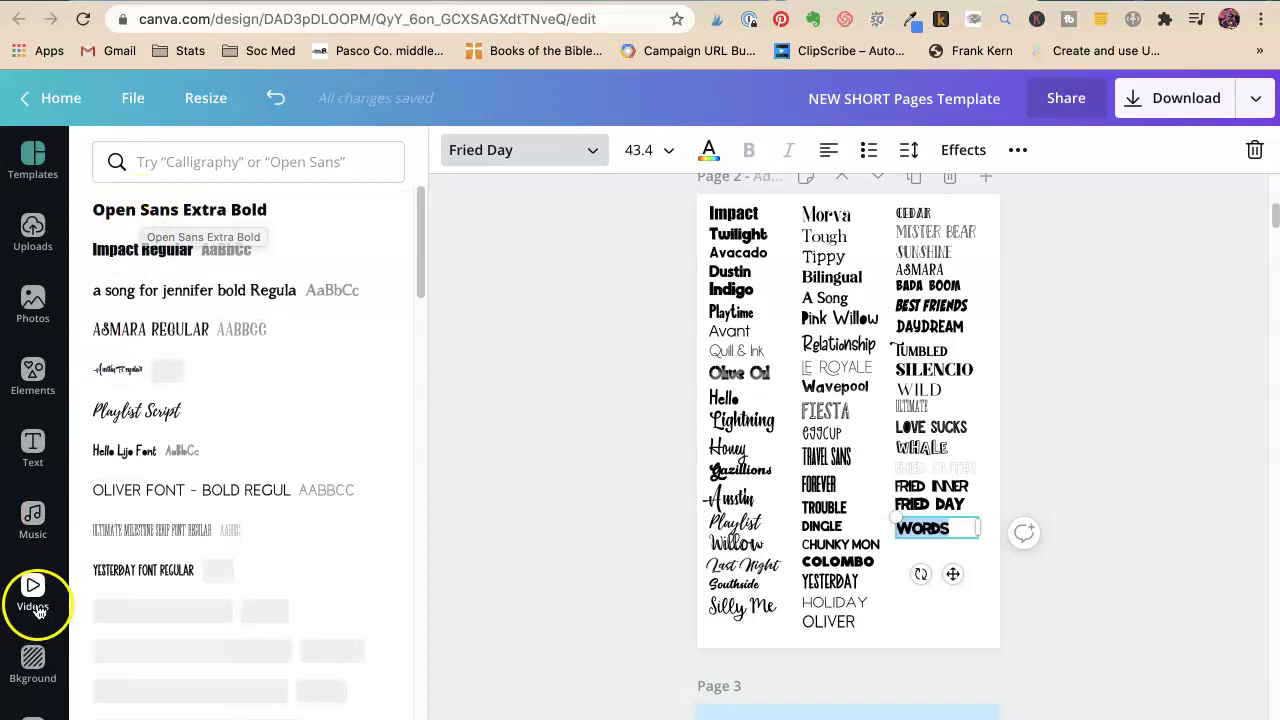
pyautogui.scroll(-5, 200, 495)
pyautogui.scroll(-4, 215, 500)
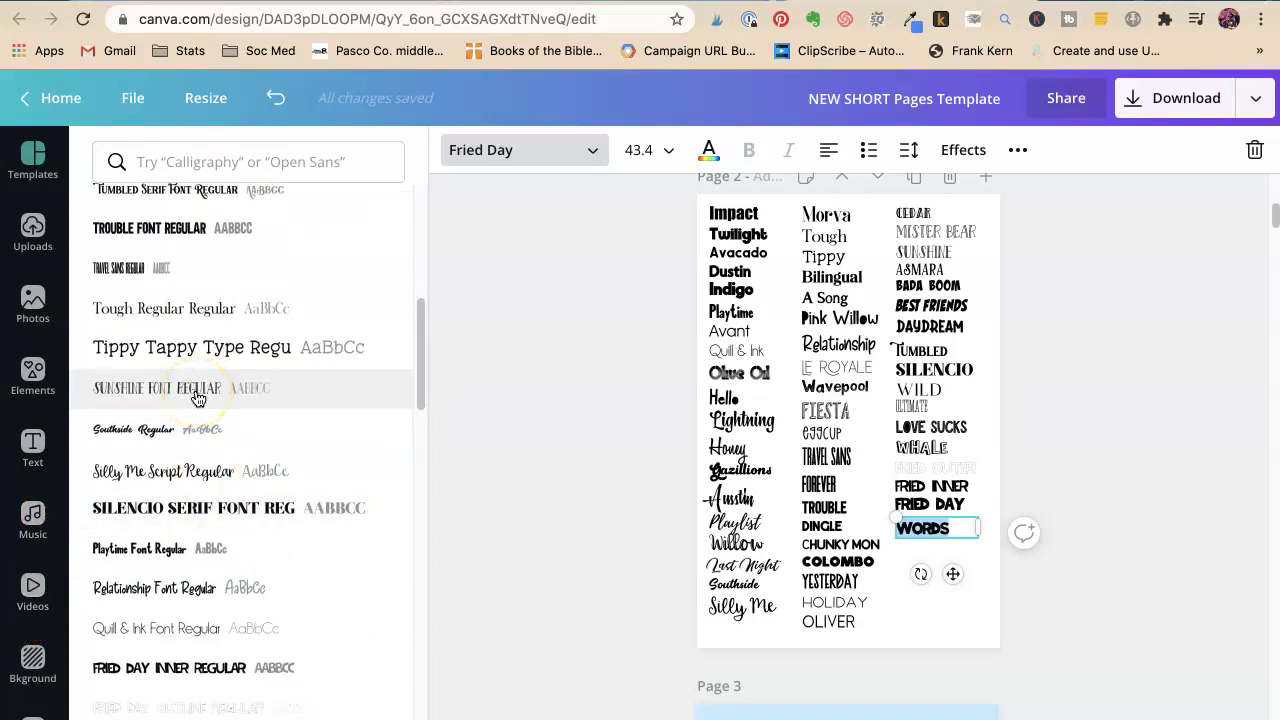
pyautogui.scroll(-1, 198, 400)
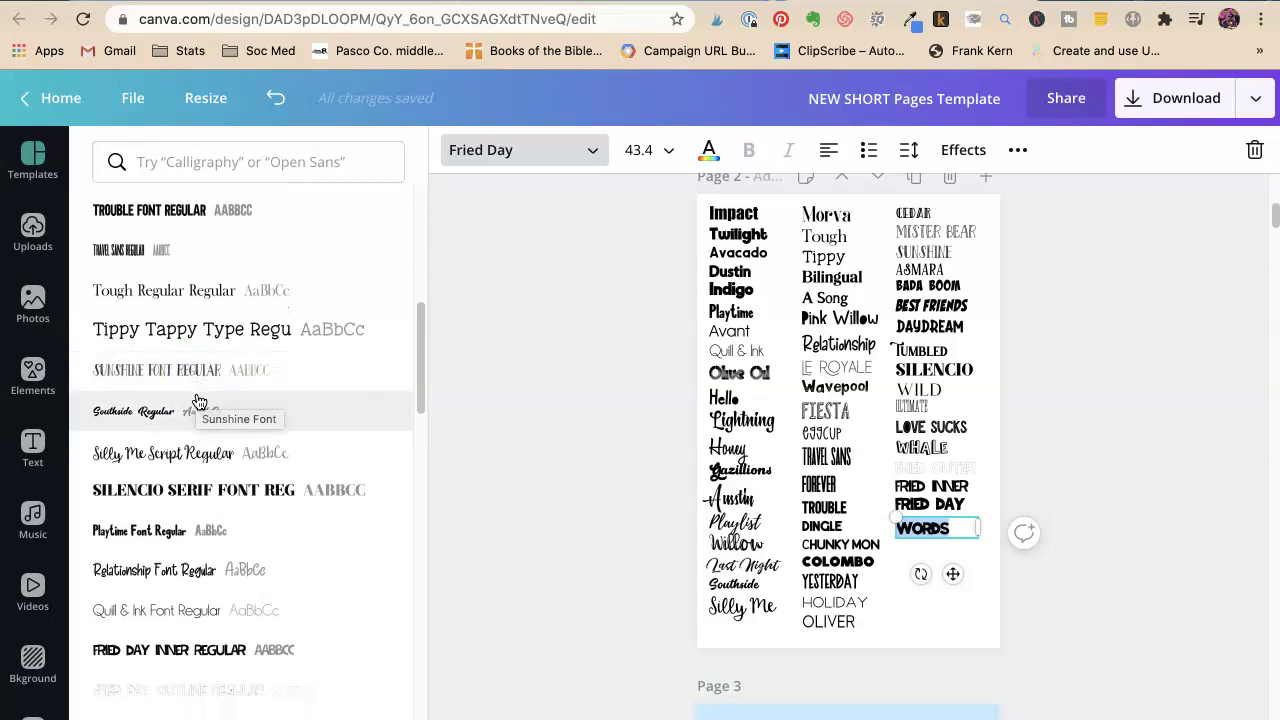
pyautogui.click(163, 476)
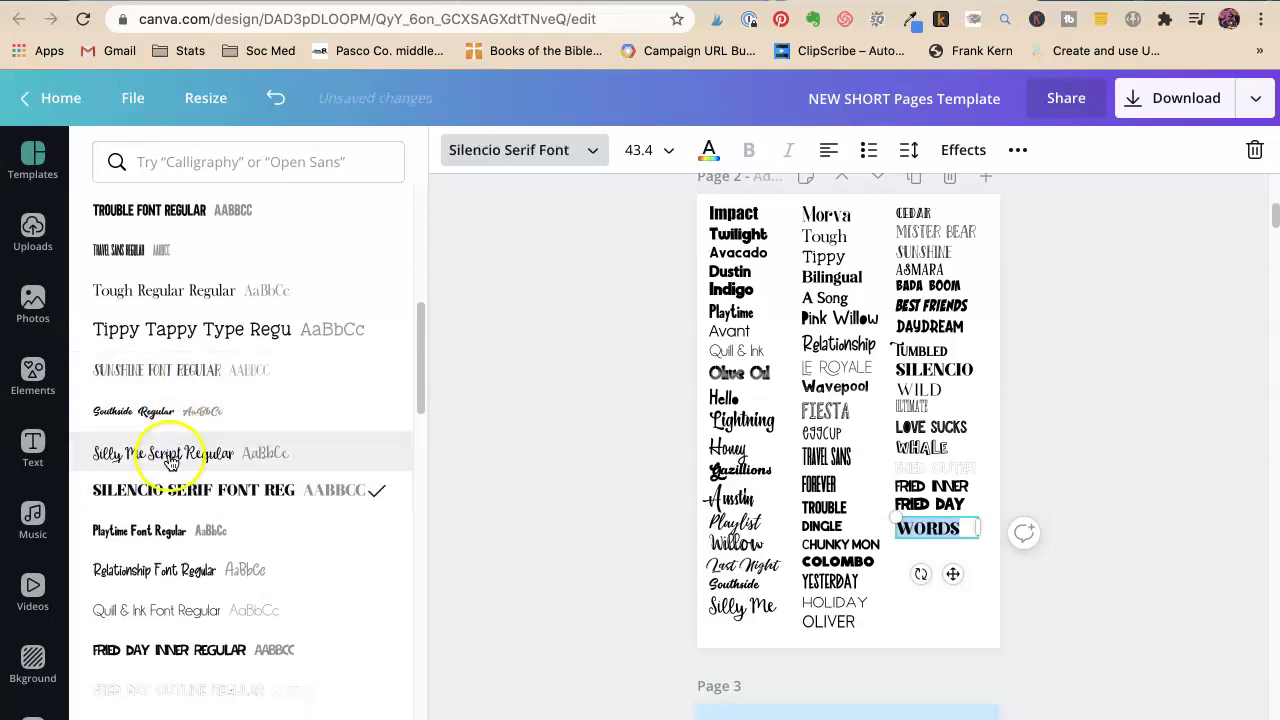
pyautogui.click(168, 456)
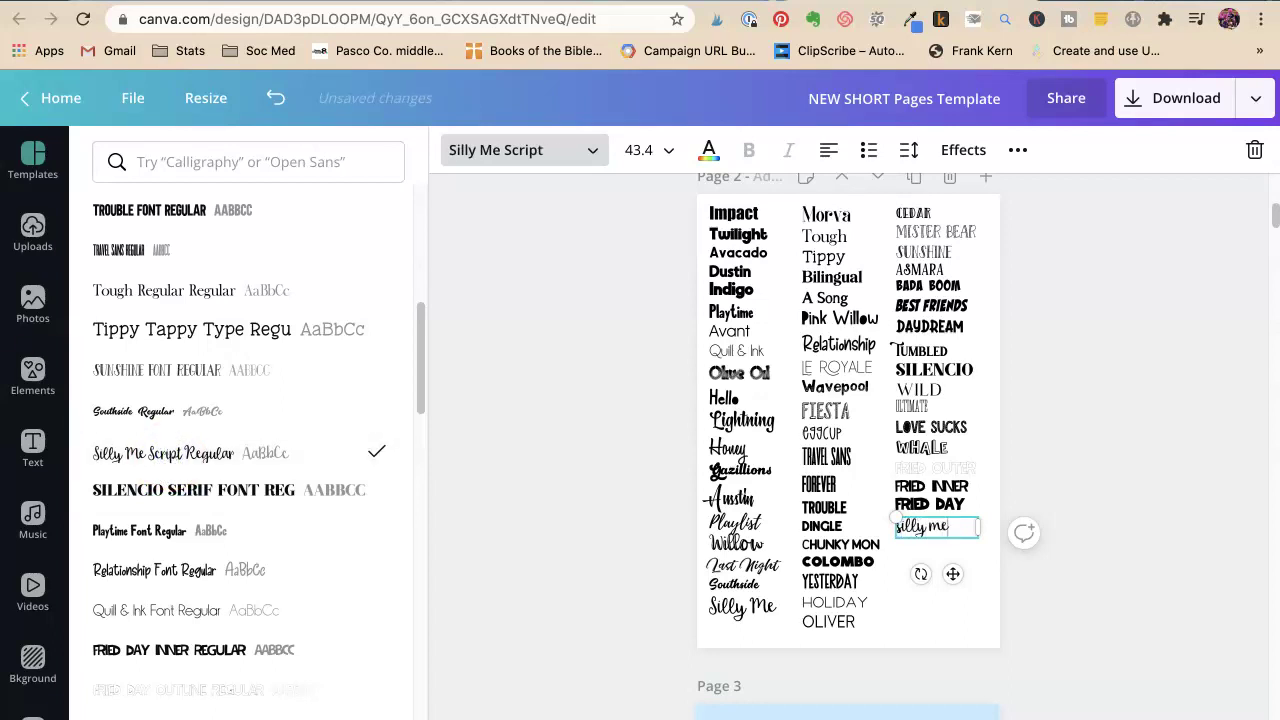
pyautogui.click(1105, 484)
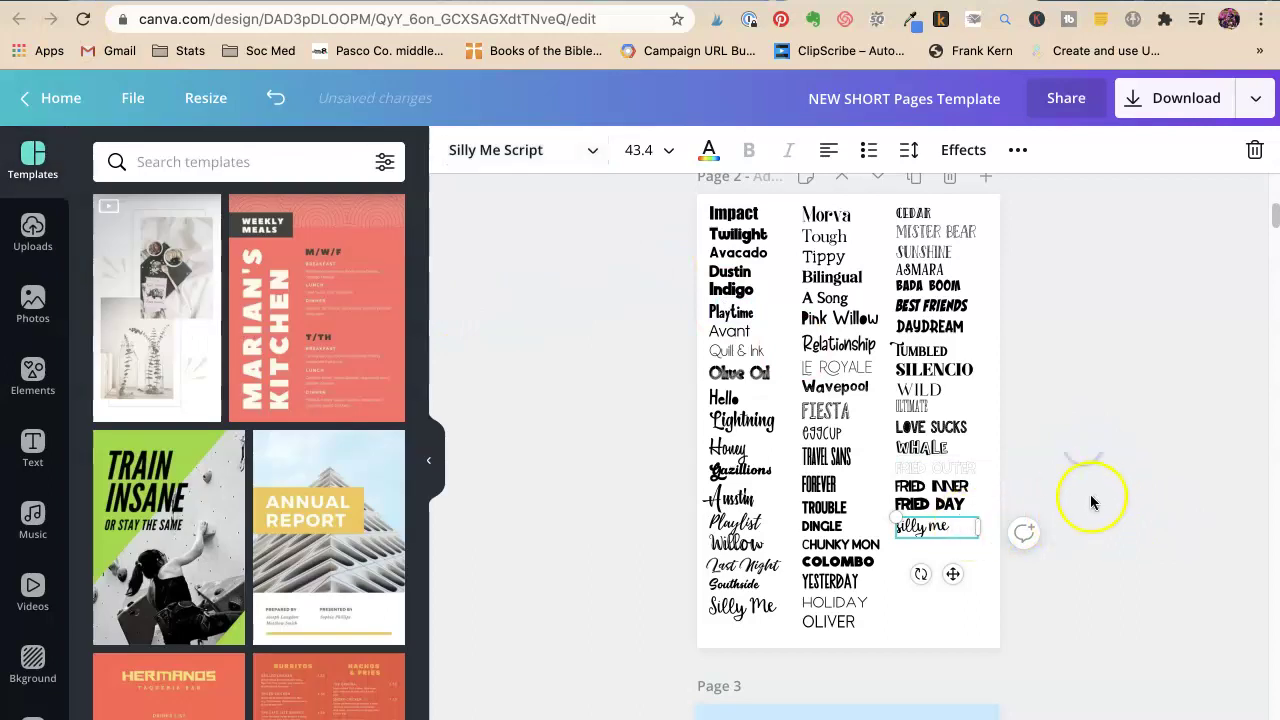
# Delete the 'silly me' sample text from page 2.
pyautogui.click(1094, 493)
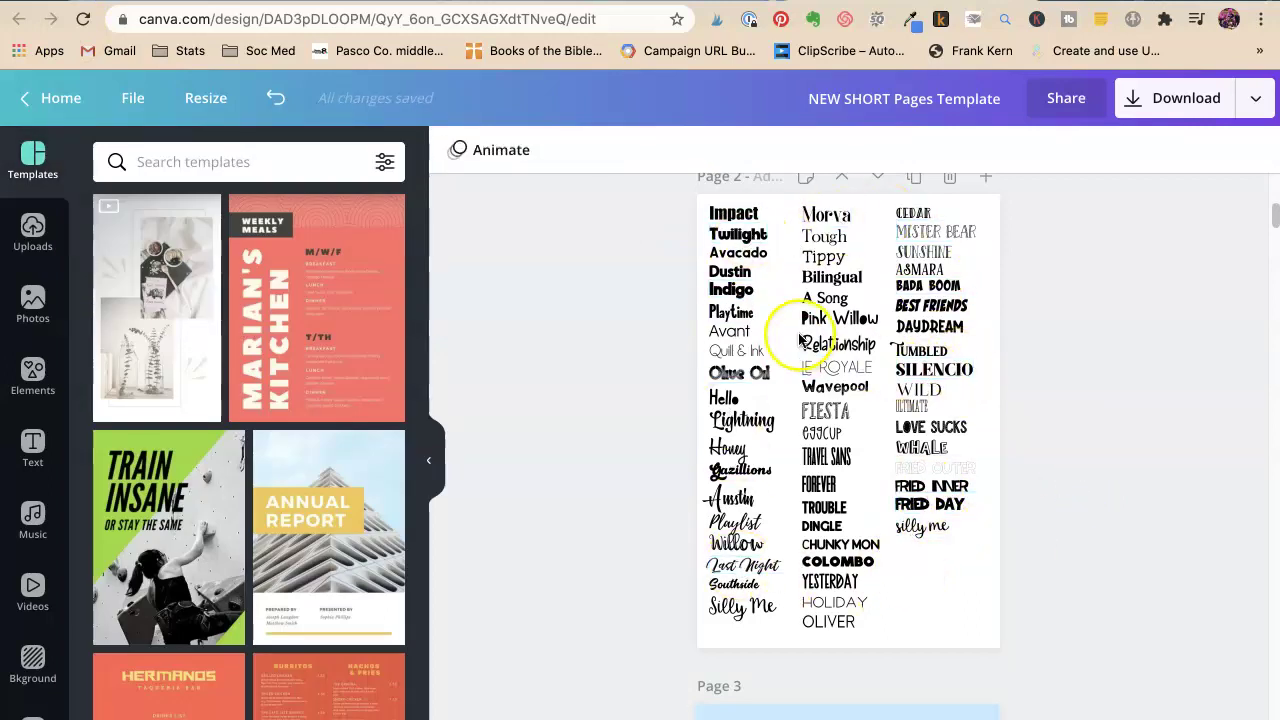
pyautogui.click(912, 533)
pyautogui.press('Delete')
pyautogui.scroll(-5, 1068, 301)
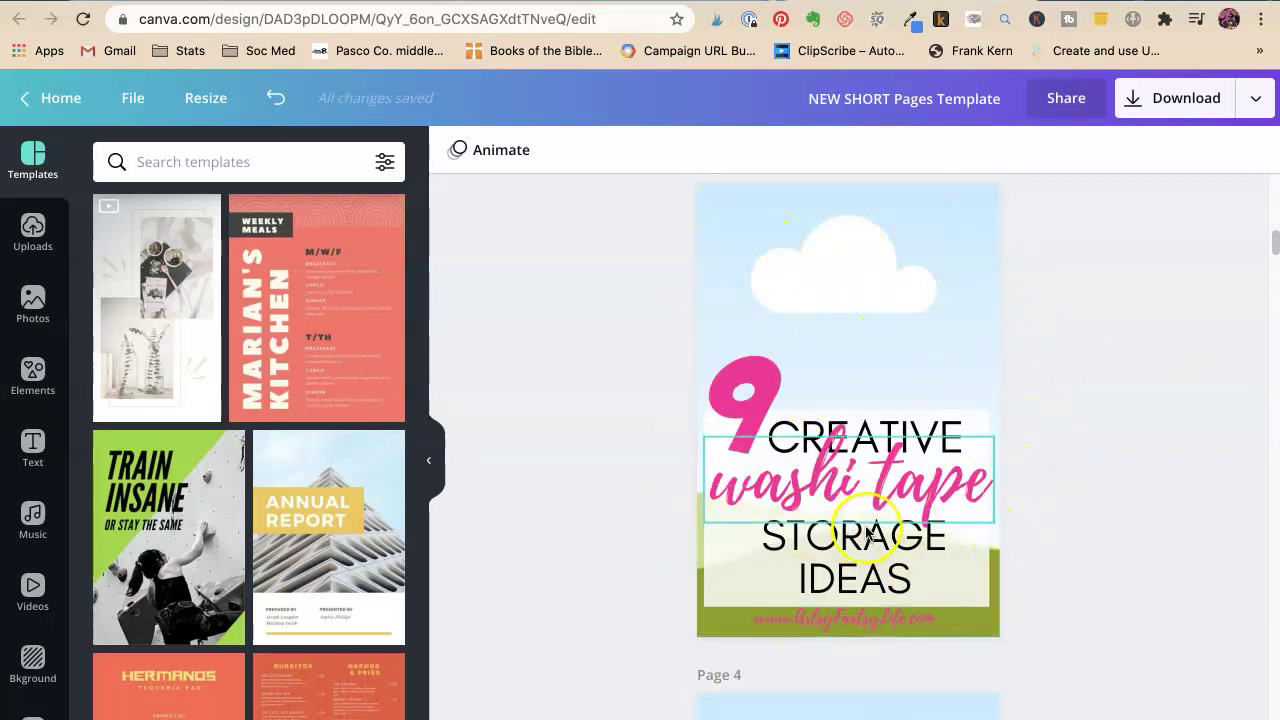
pyautogui.scroll(-7, 786, 378)
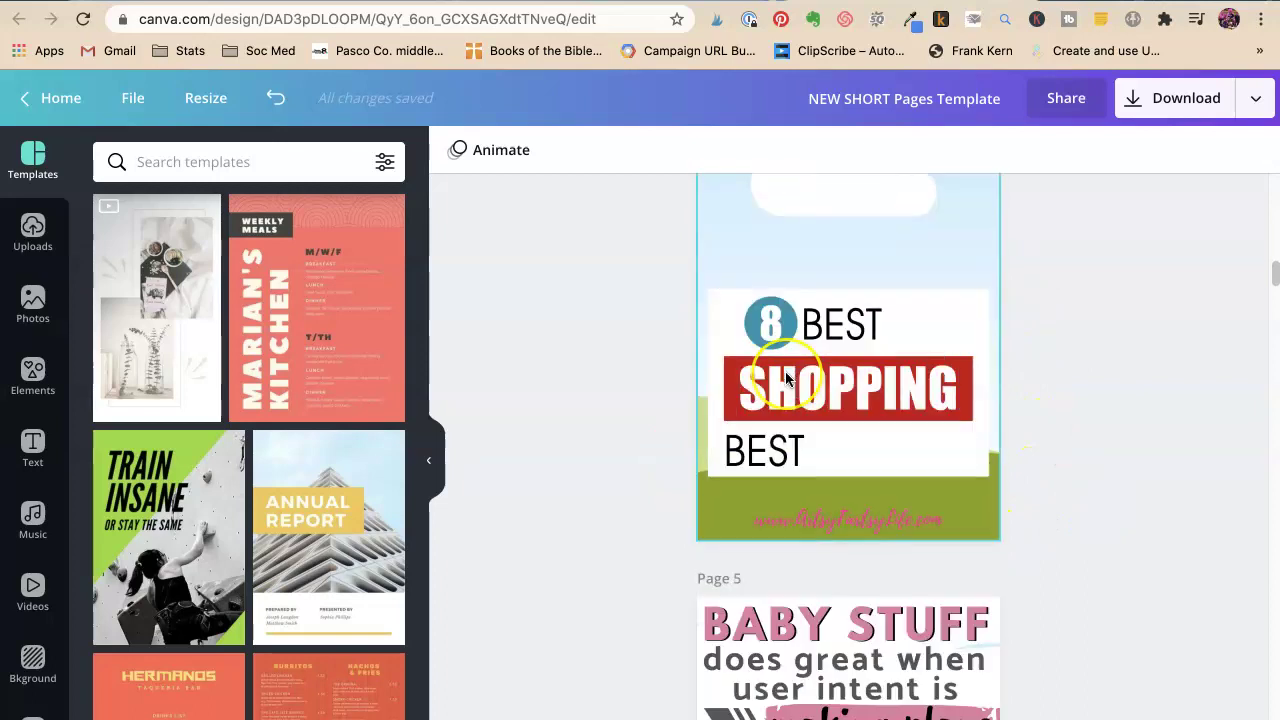
pyautogui.scroll(3, 786, 378)
pyautogui.scroll(-14, 786, 379)
pyautogui.scroll(-14, 786, 378)
pyautogui.scroll(-14, 785, 378)
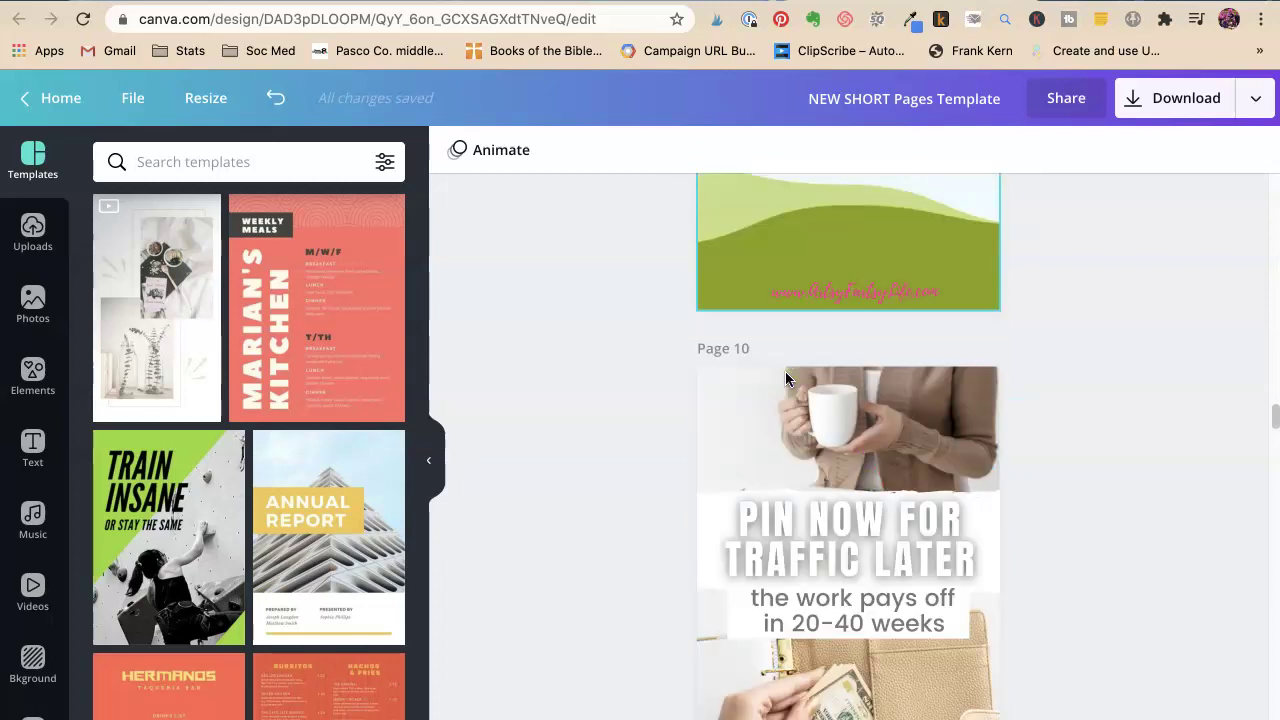
pyautogui.scroll(-8, 784, 373)
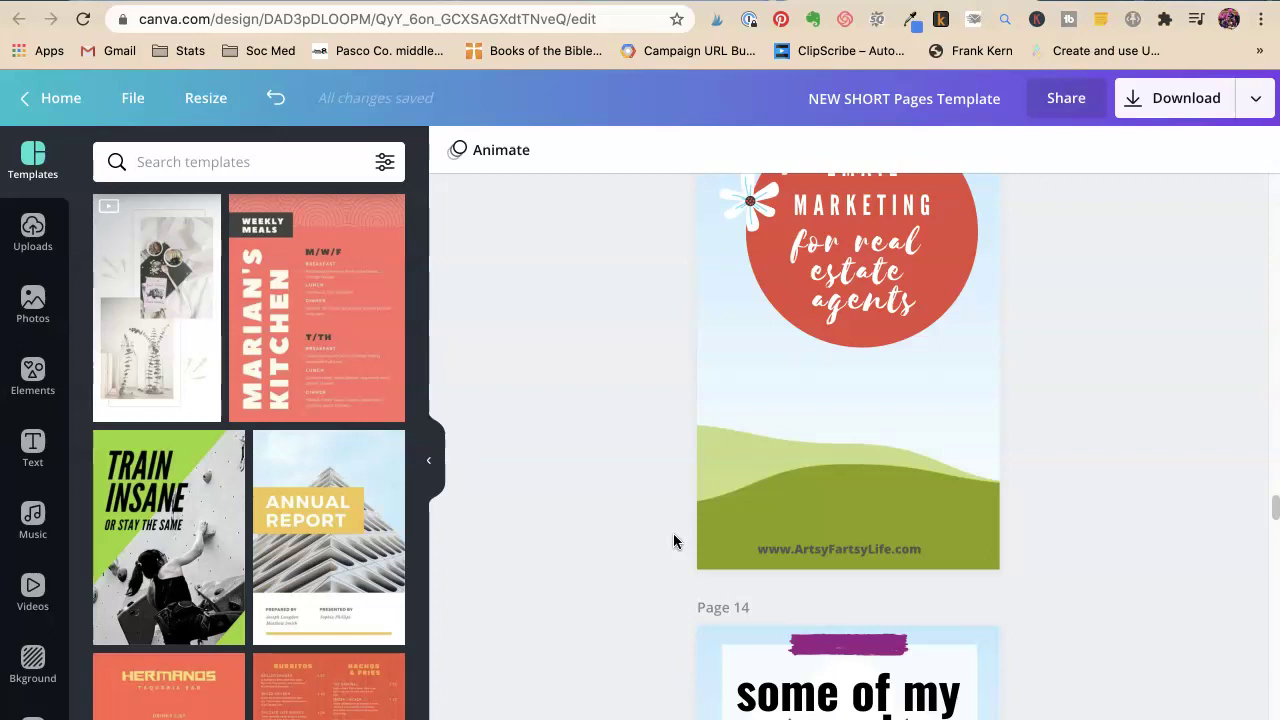
pyautogui.scroll(5, 900, 470)
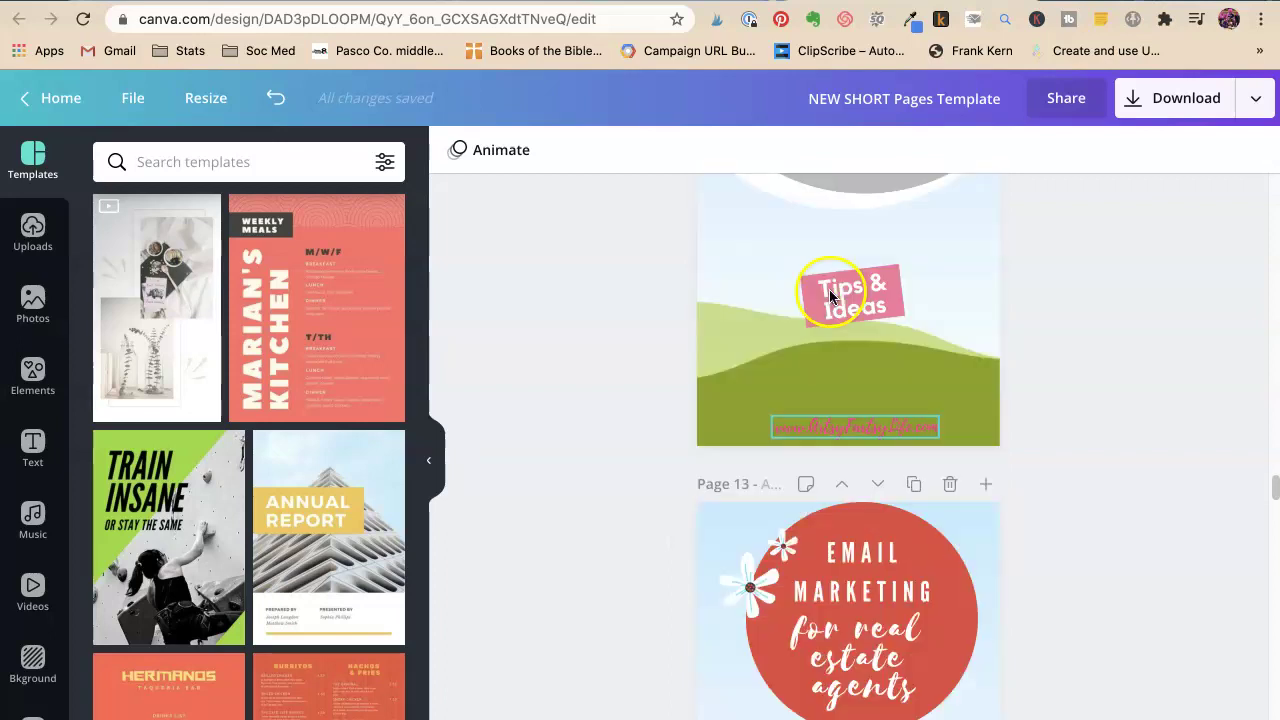
pyautogui.scroll(3, 898, 344)
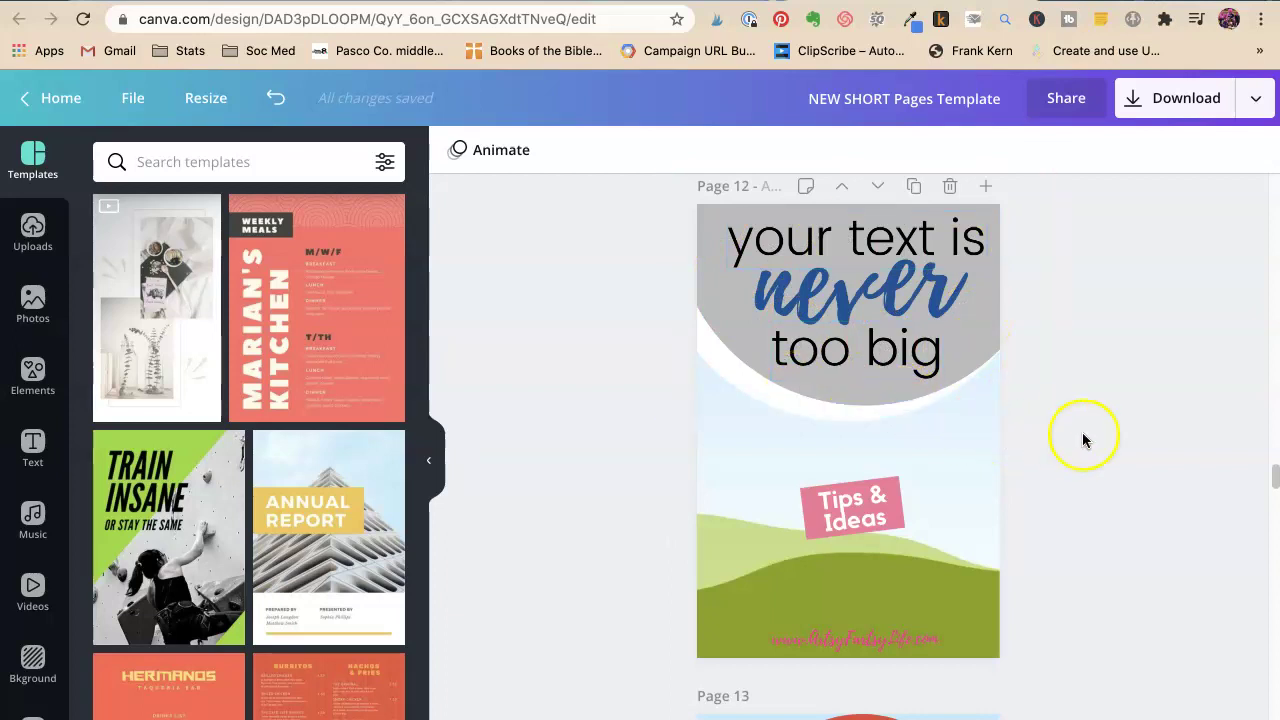
pyautogui.scroll(-15, 1083, 440)
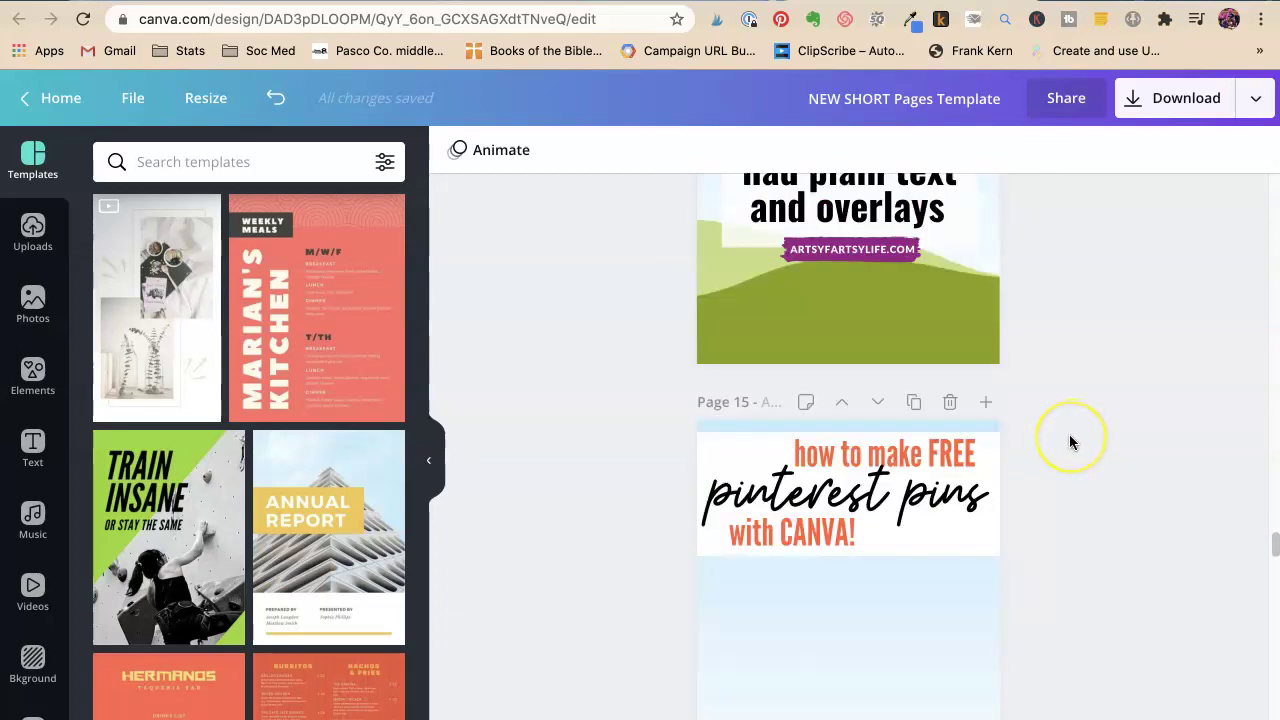
pyautogui.scroll(1, 1066, 436)
pyautogui.scroll(-3, 1063, 440)
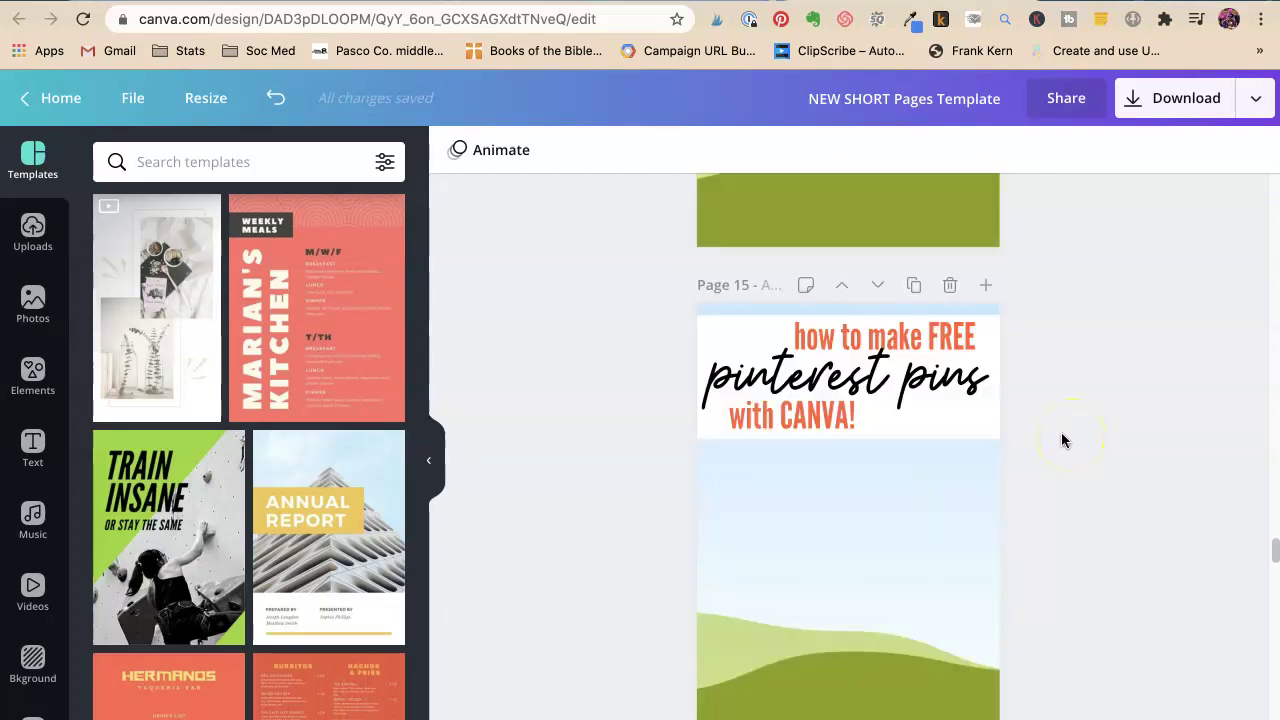
pyautogui.scroll(-10, 1062, 436)
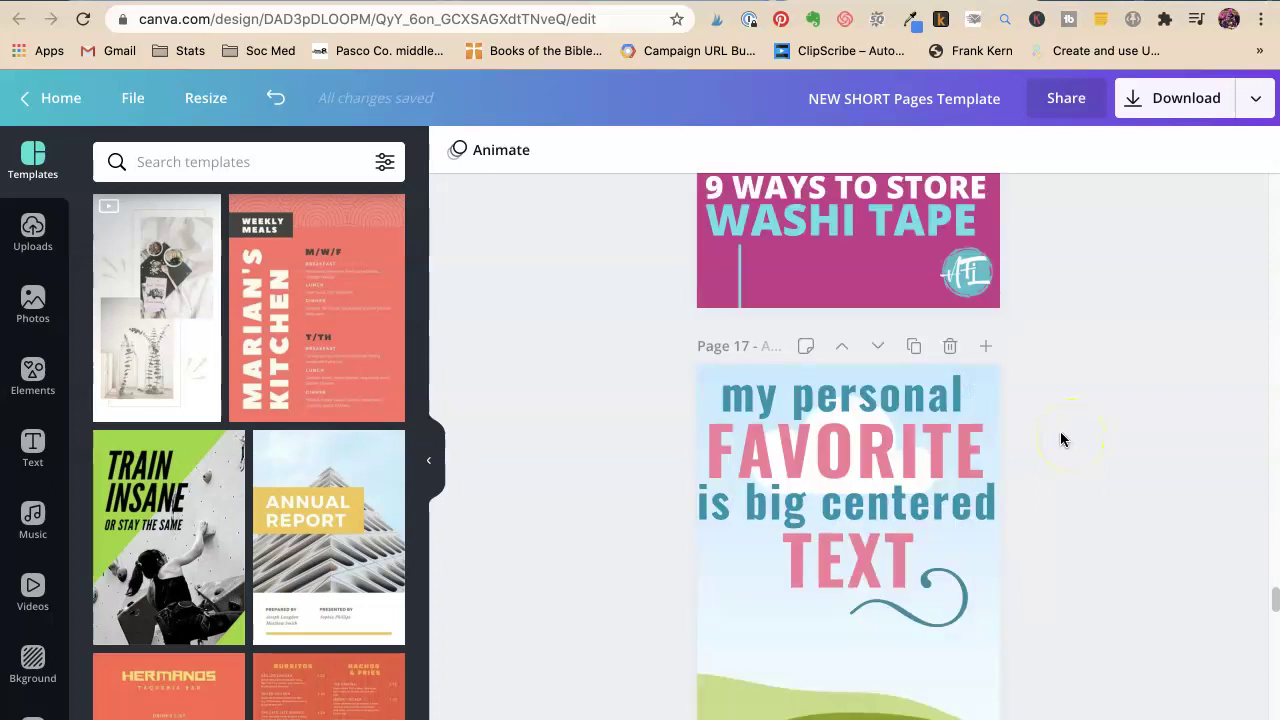
pyautogui.scroll(-5, 1060, 432)
pyautogui.scroll(3, 1059, 433)
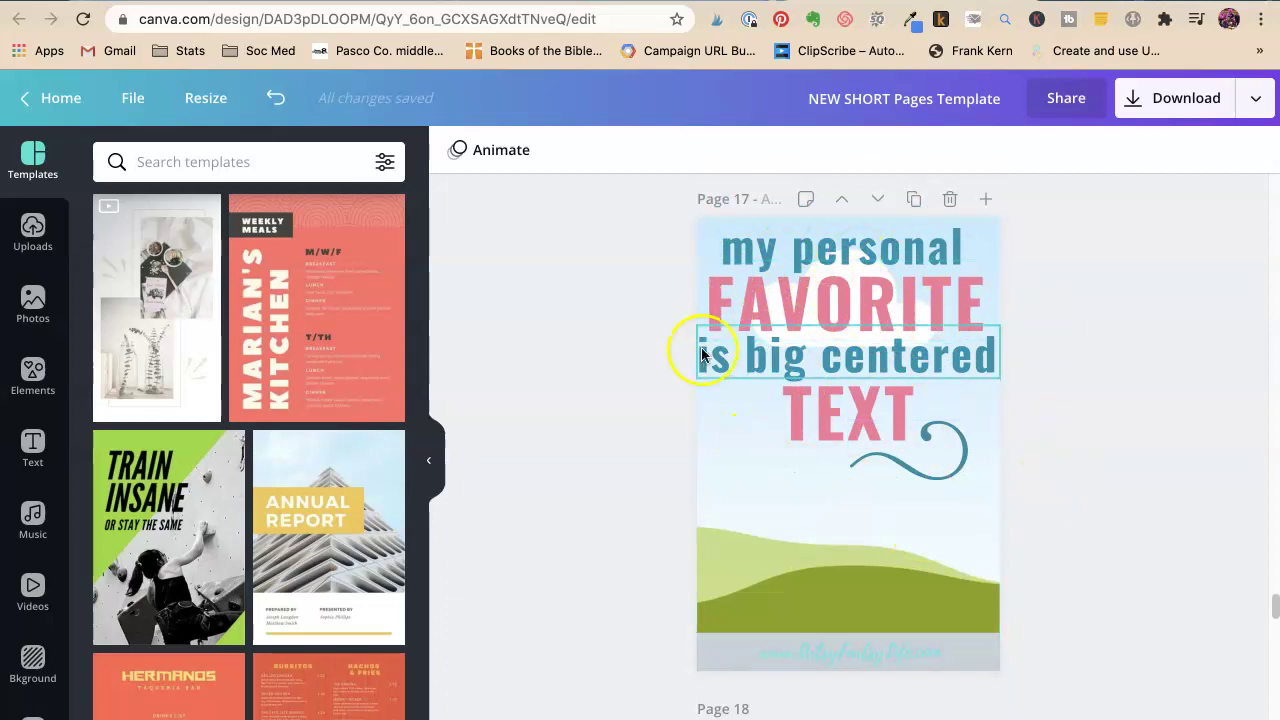
pyautogui.click(928, 457)
pyautogui.click(985, 414)
pyautogui.click(1052, 443)
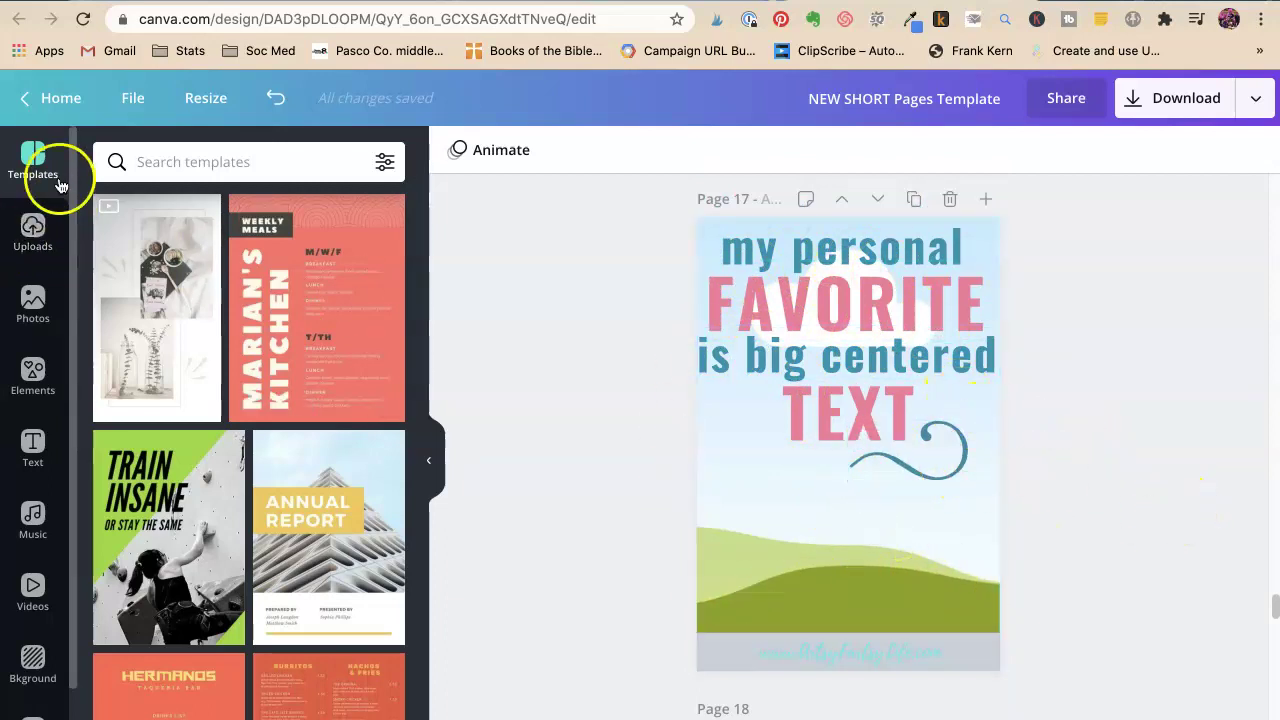
# Return Home and browse through the Green Cleaning Posts design's pin pages.
pyautogui.click(52, 98)
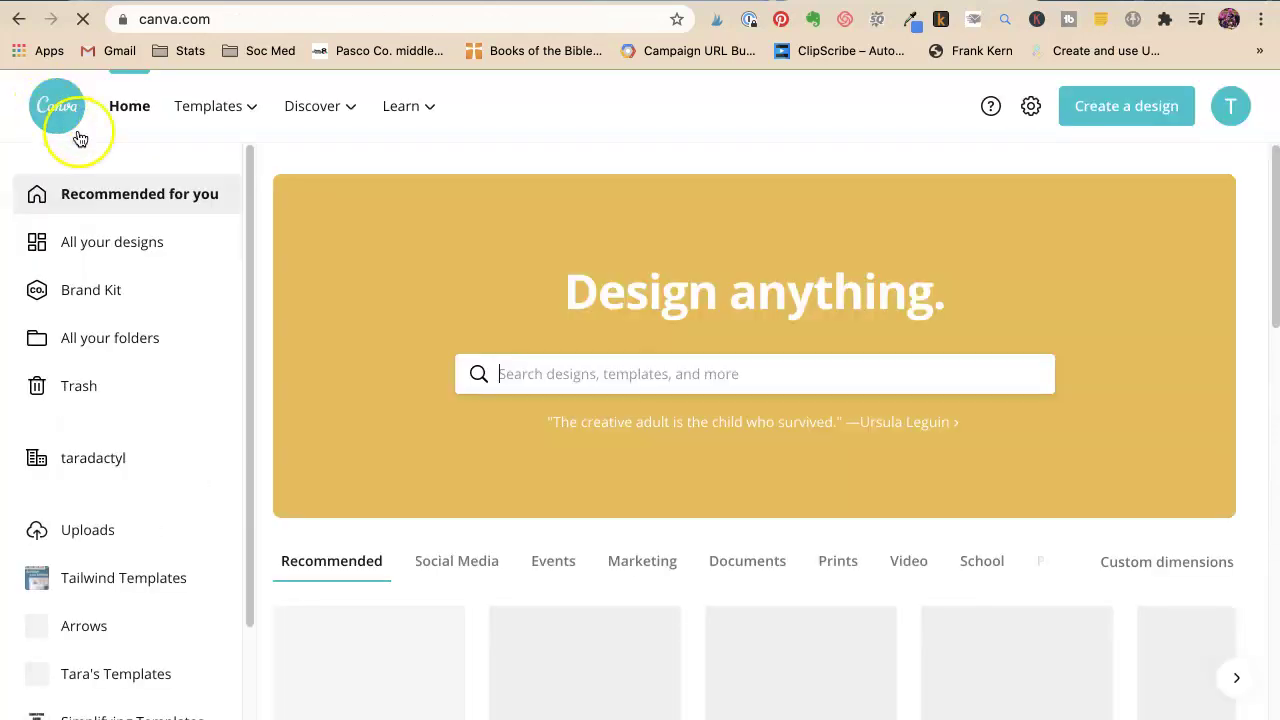
pyautogui.scroll(-5, 410, 270)
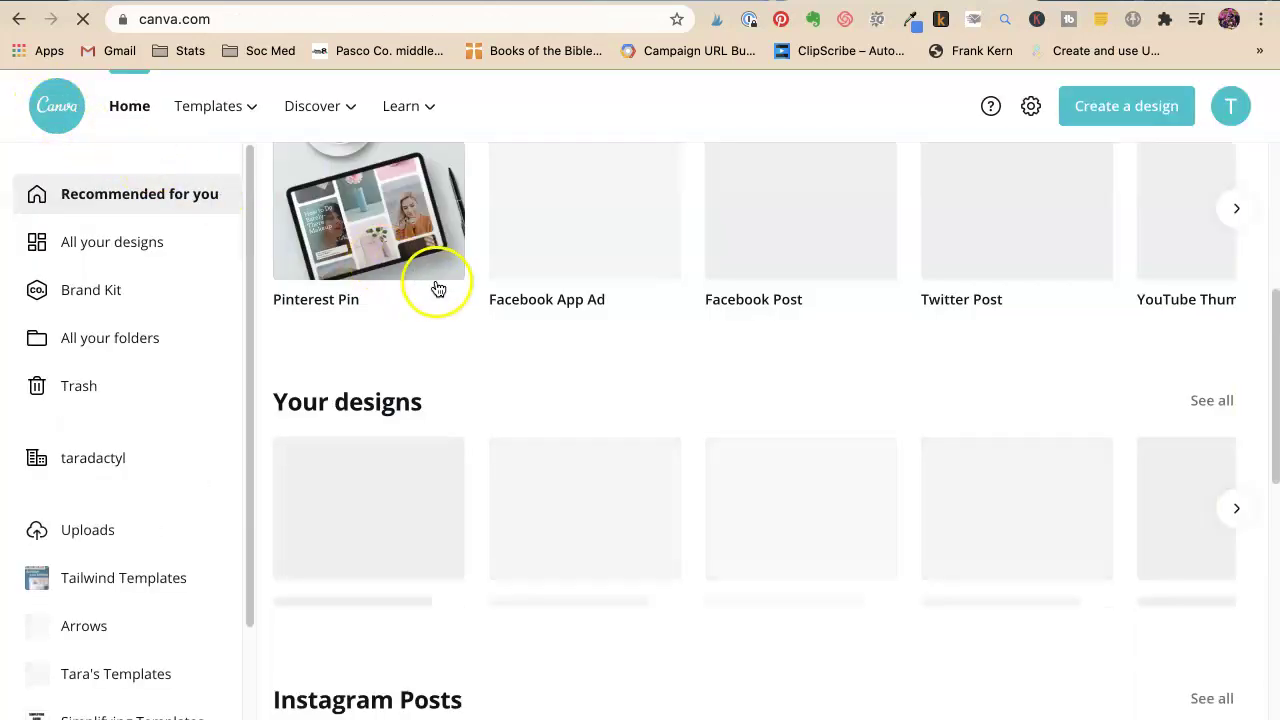
pyautogui.scroll(-2, 300, 400)
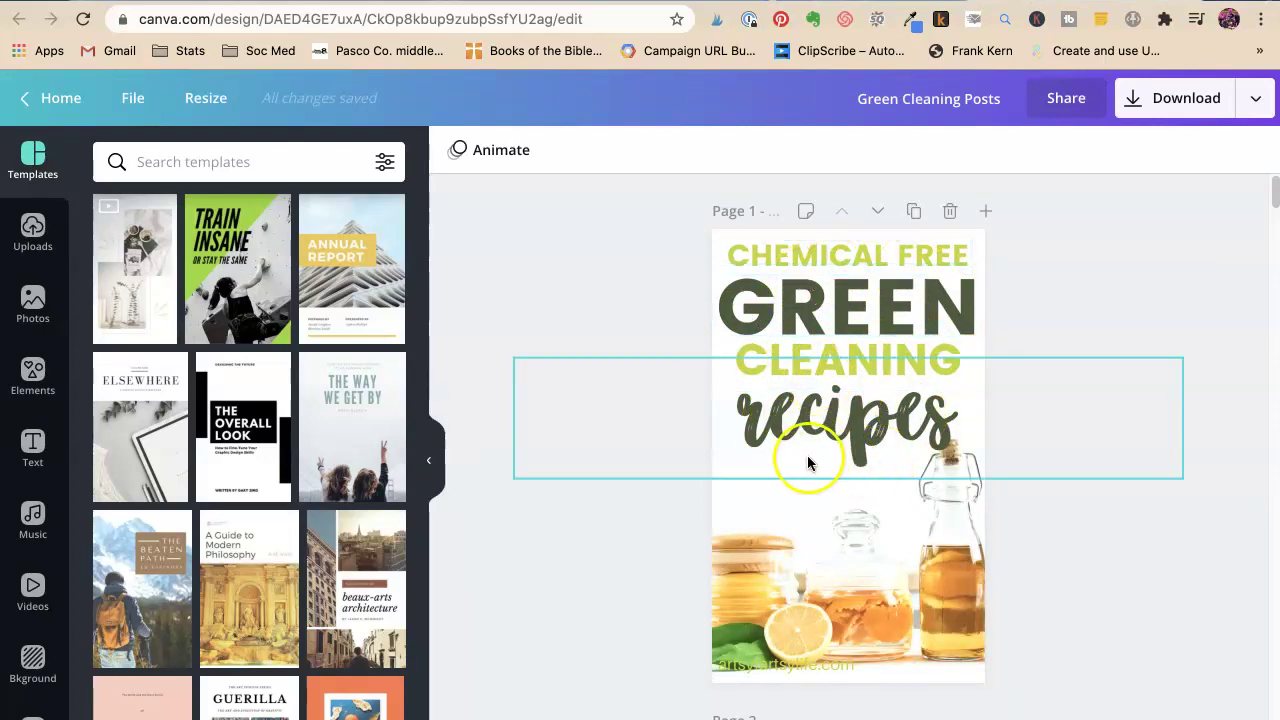
pyautogui.scroll(-3, 1082, 541)
pyautogui.scroll(-8, 1084, 548)
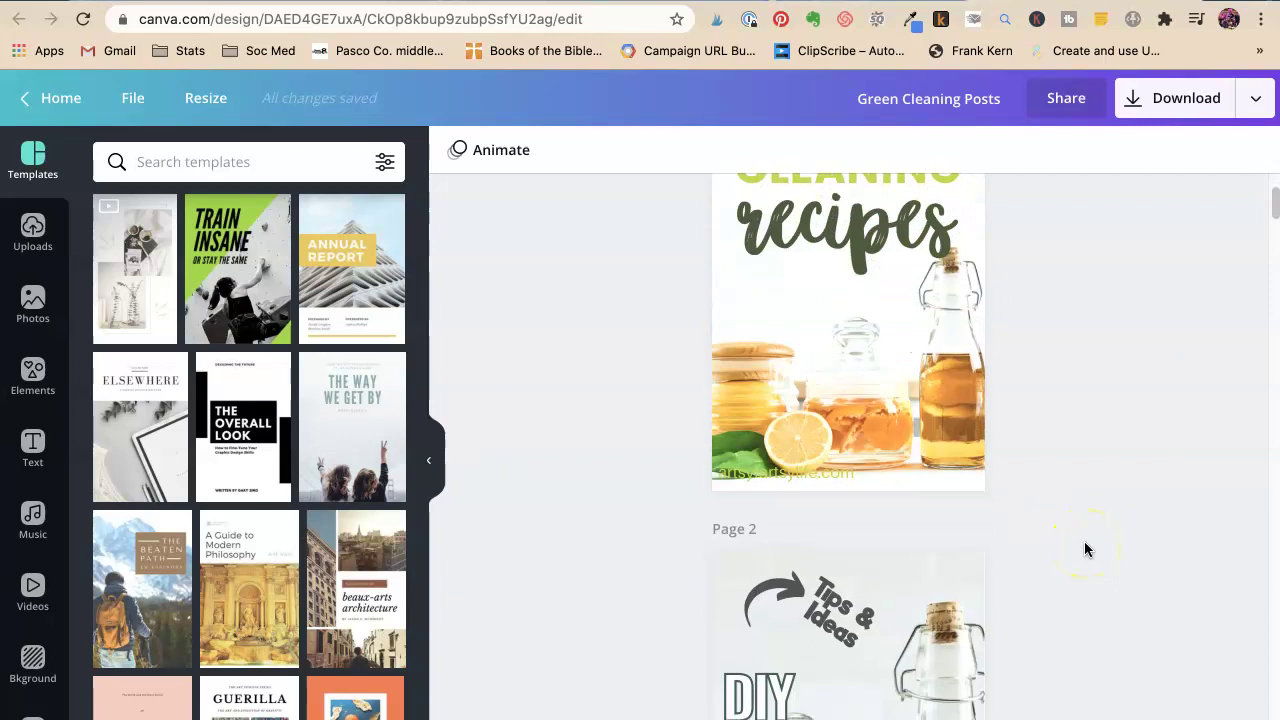
pyautogui.scroll(-10, 1084, 541)
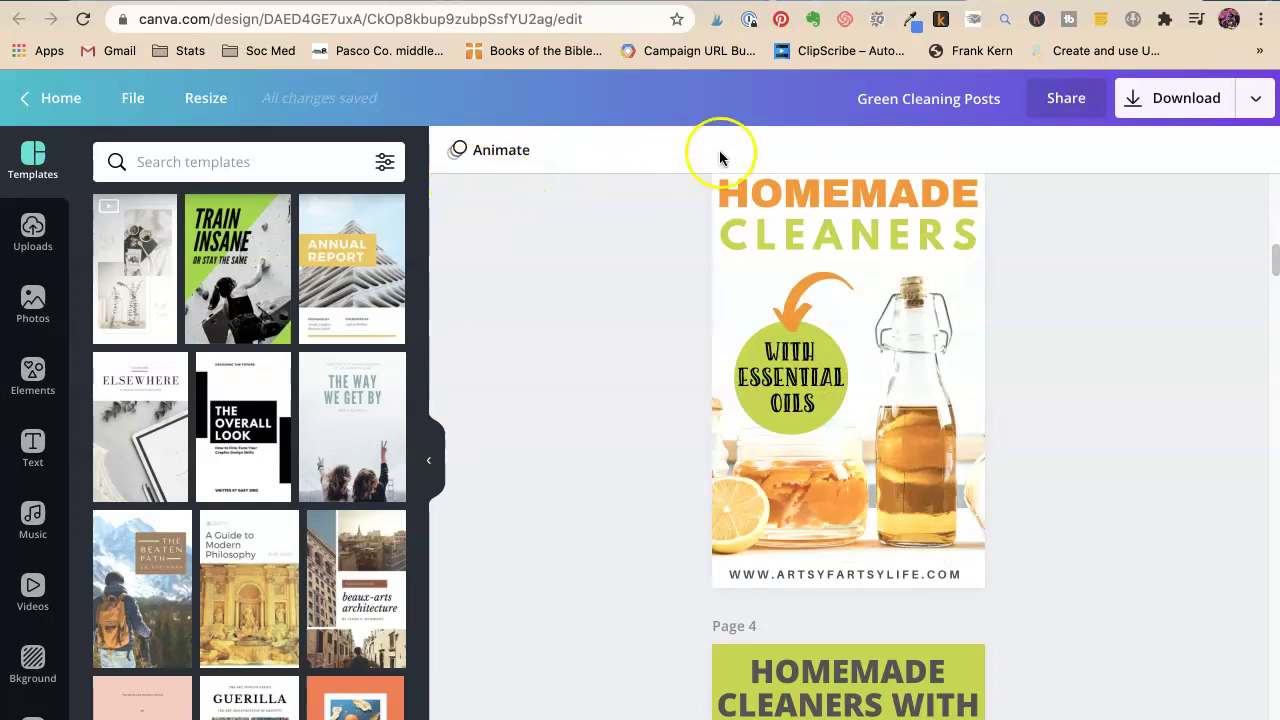
# In a new tab, open the Pinterest Pins Toolkit monthly templates page from the bookmarks.
pyautogui.click(1259, 50)
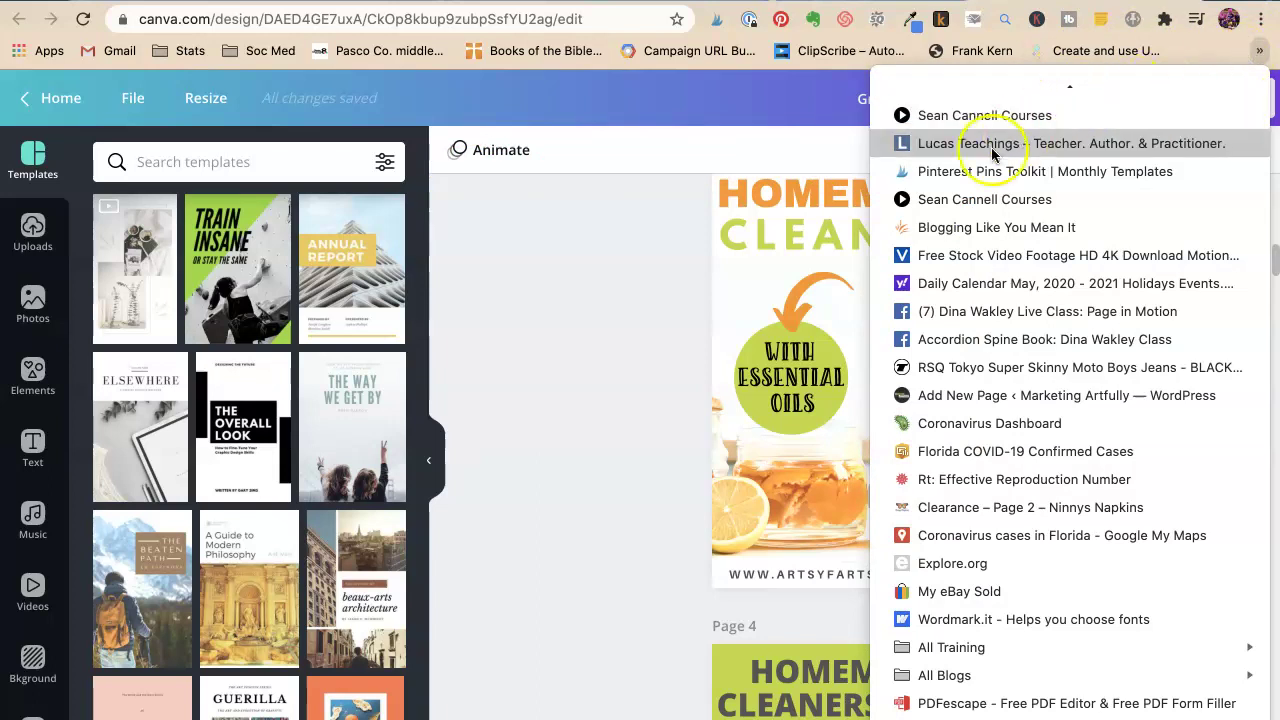
pyautogui.click(1070, 54)
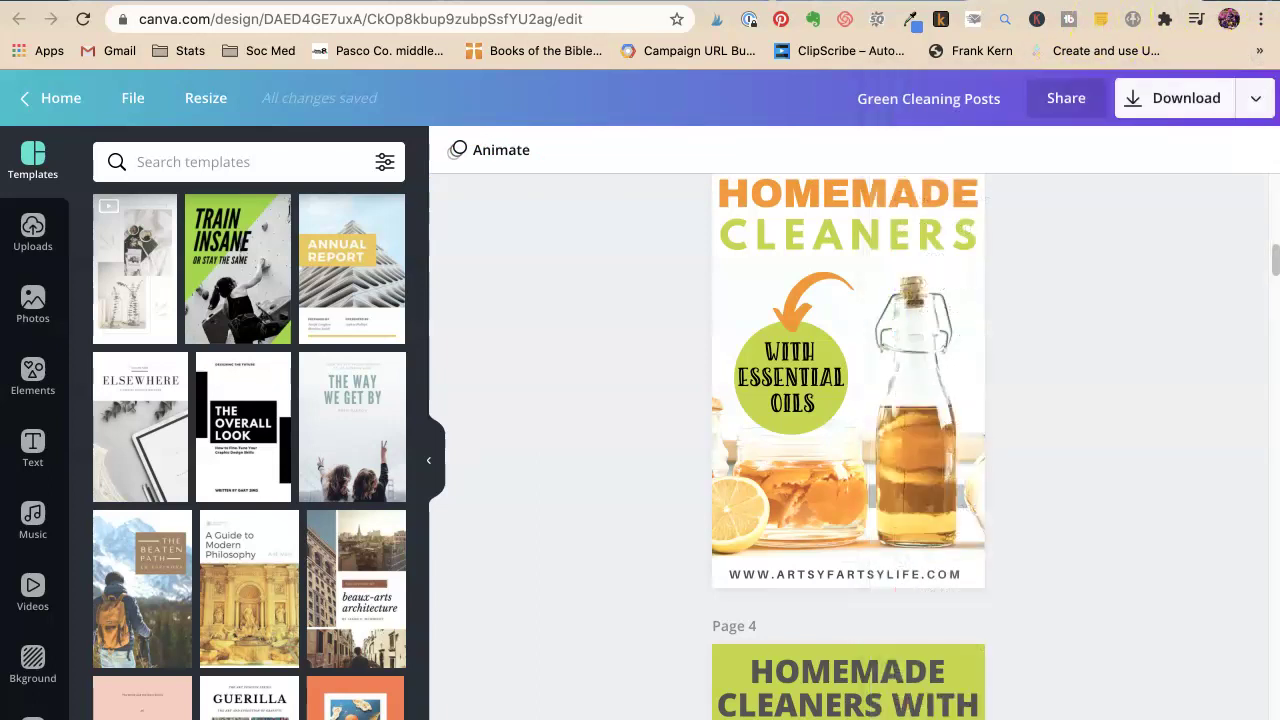
pyautogui.press('super+t')
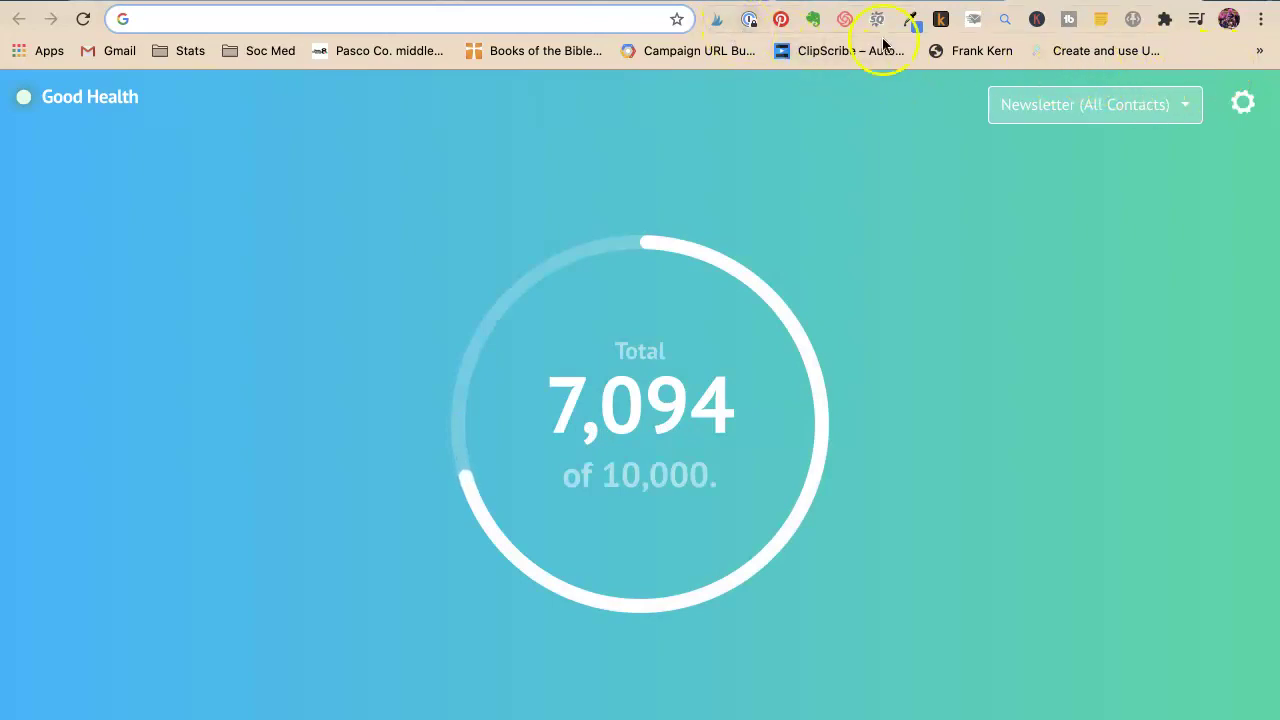
pyautogui.click(1257, 51)
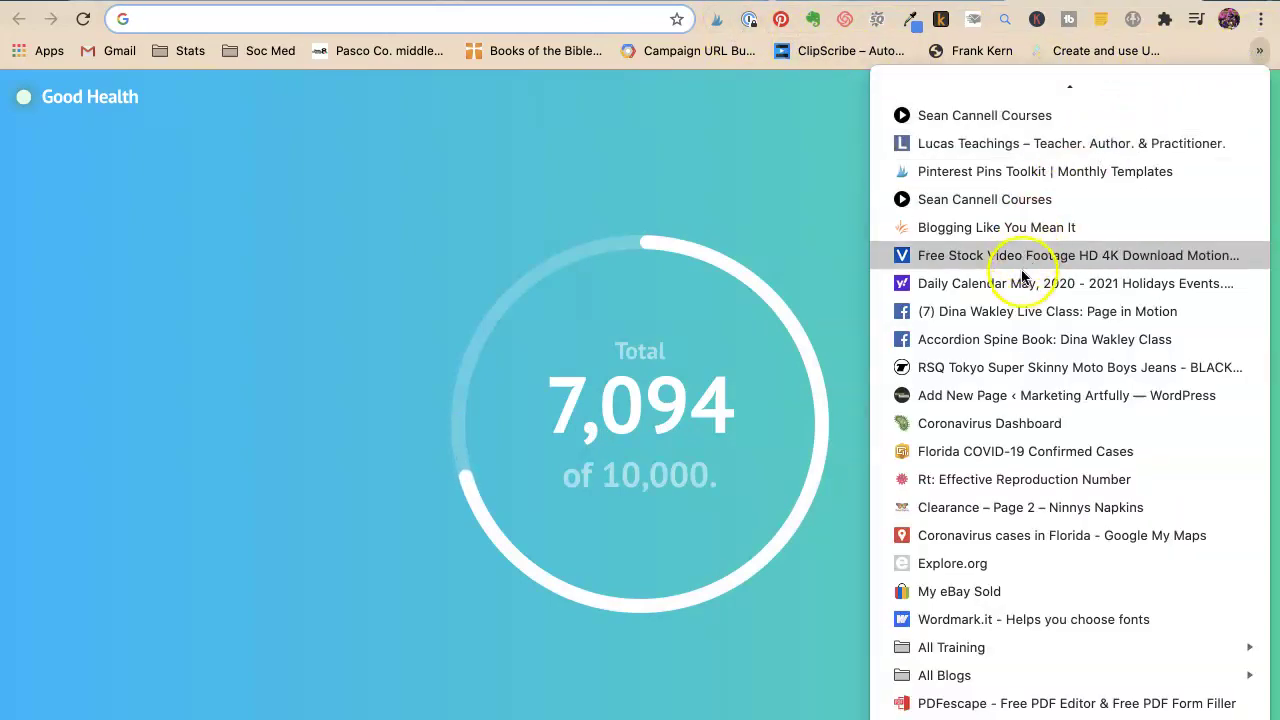
pyautogui.click(1007, 174)
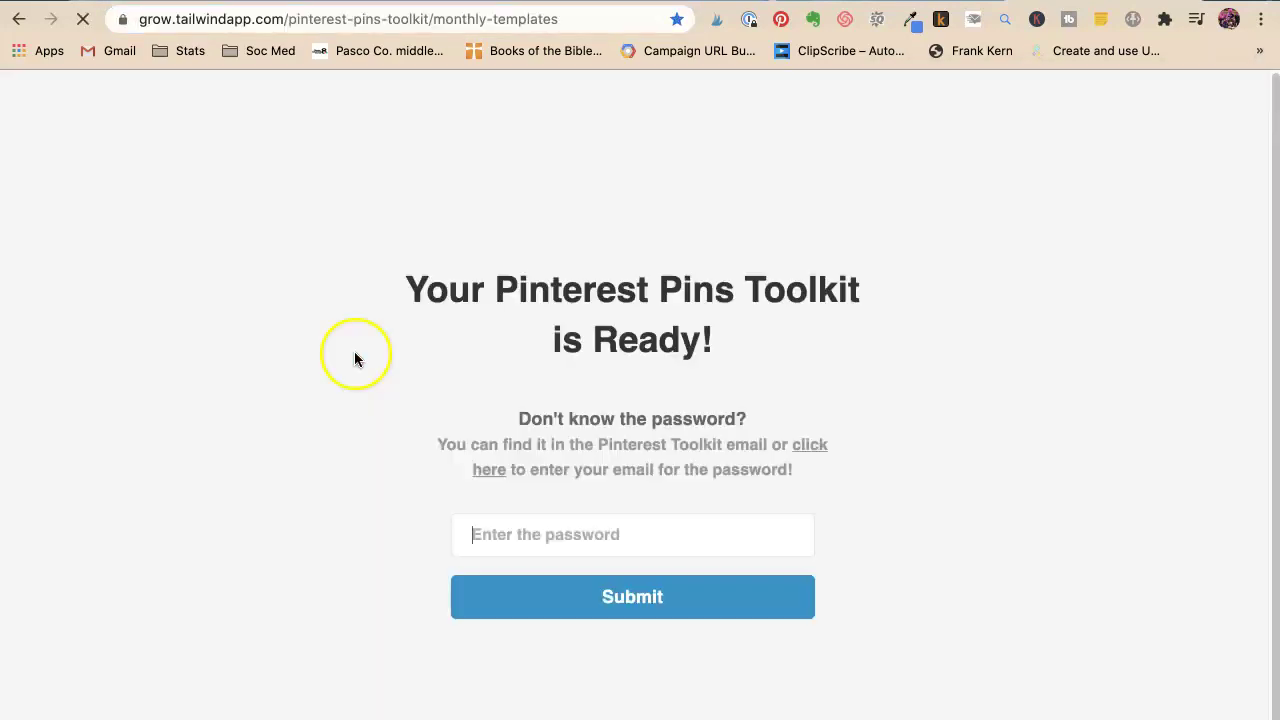
# Unlock the toolkit with the saved password and scroll to the July template.
pyautogui.scroll(-1, 509, 474)
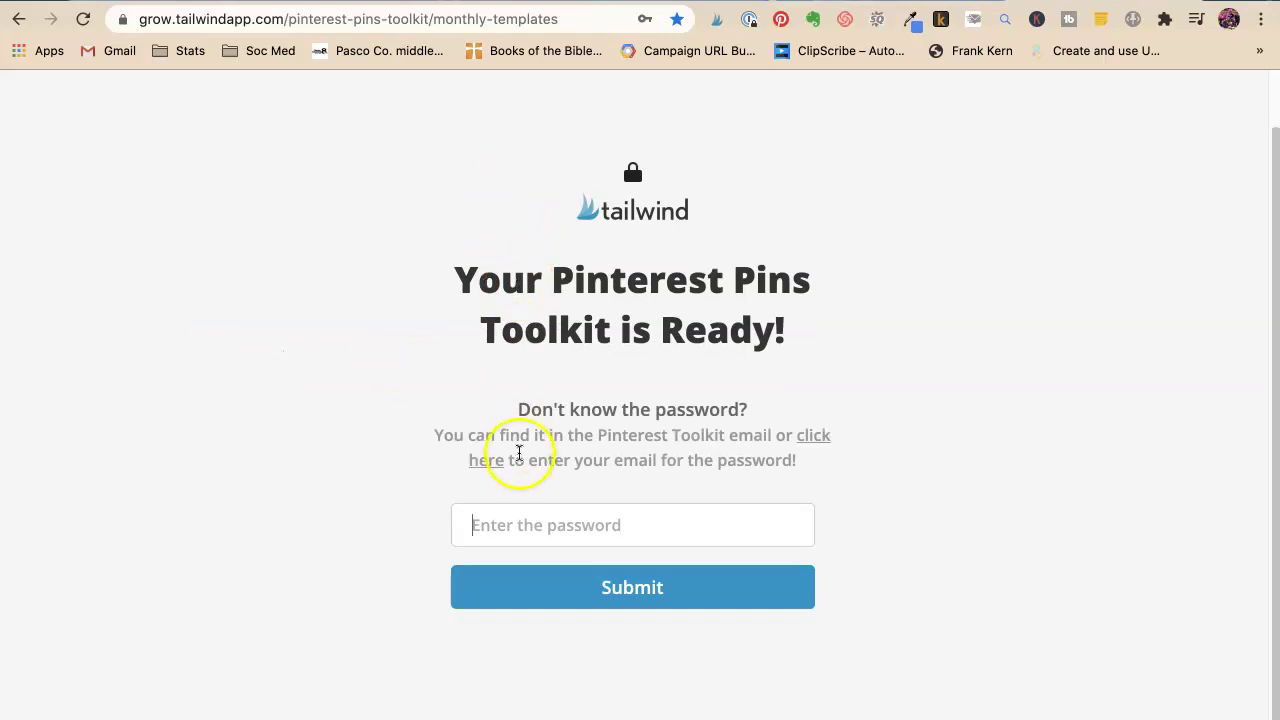
pyautogui.click(489, 526)
pyautogui.click(600, 584)
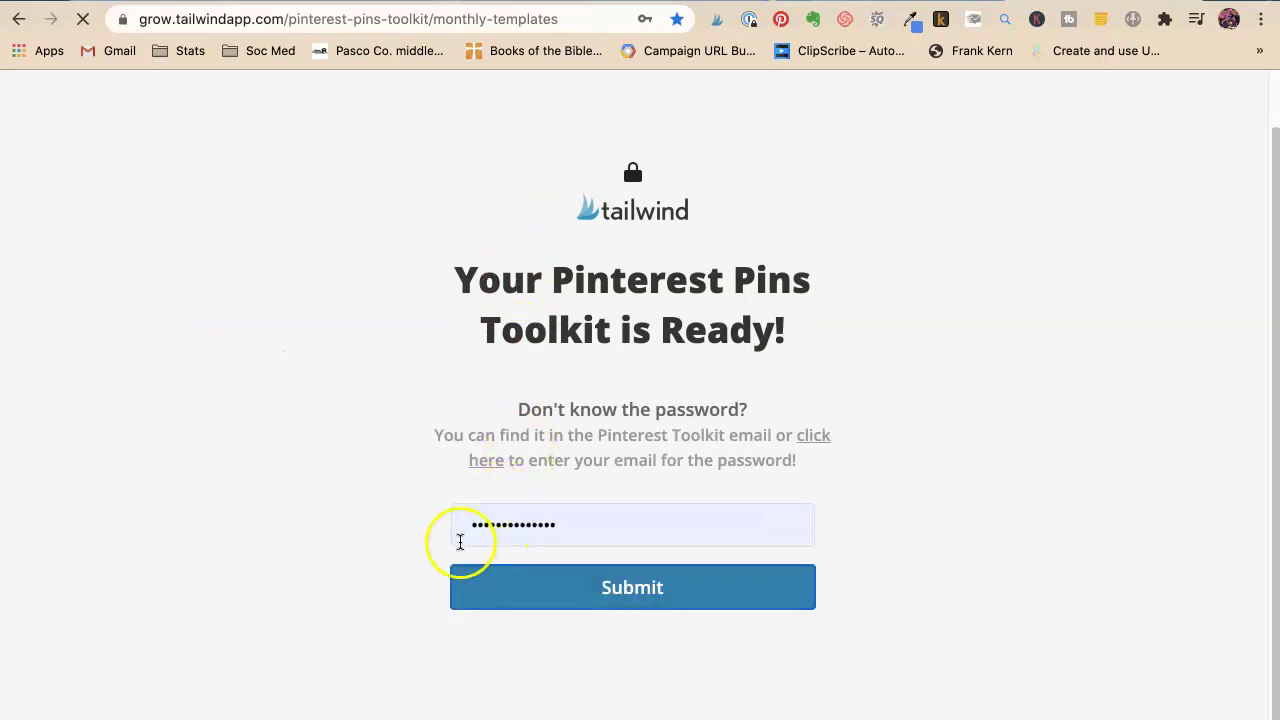
pyautogui.scroll(-6, 457, 265)
pyautogui.scroll(-3, 457, 265)
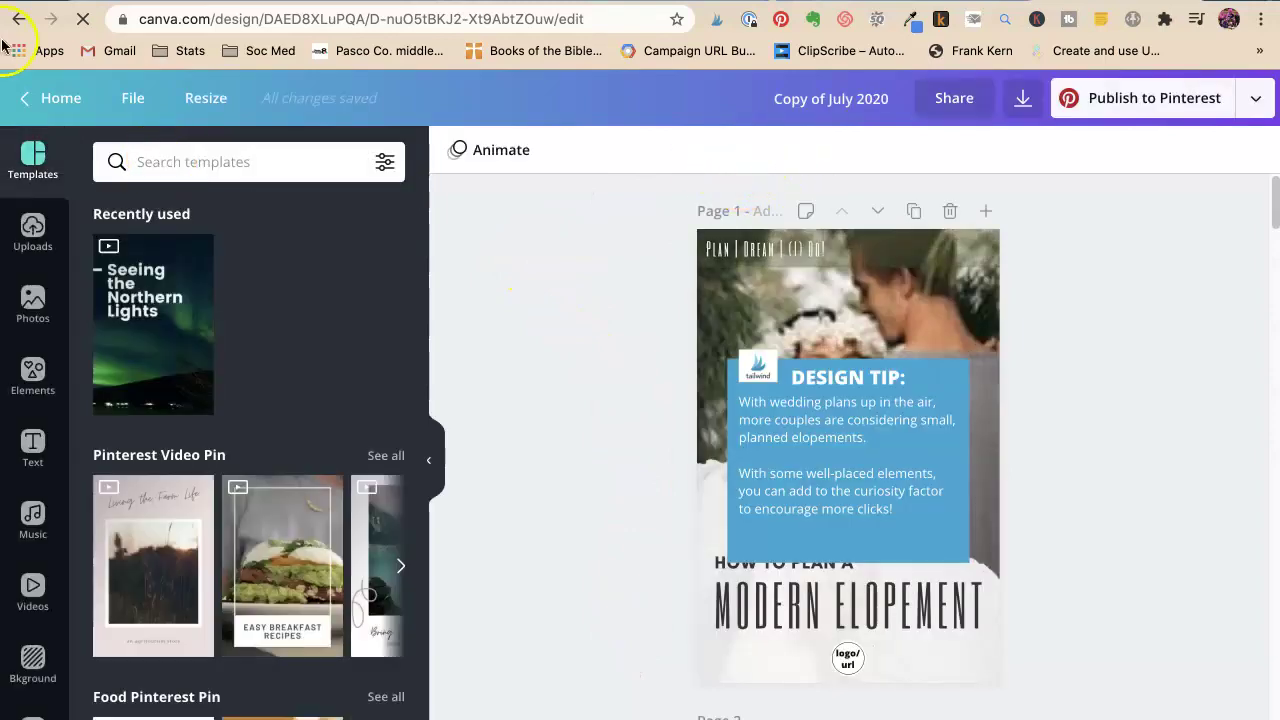
# Use File > Save to folder to file Copy of July 2020 under Tailwind Templates.
pyautogui.click(126, 98)
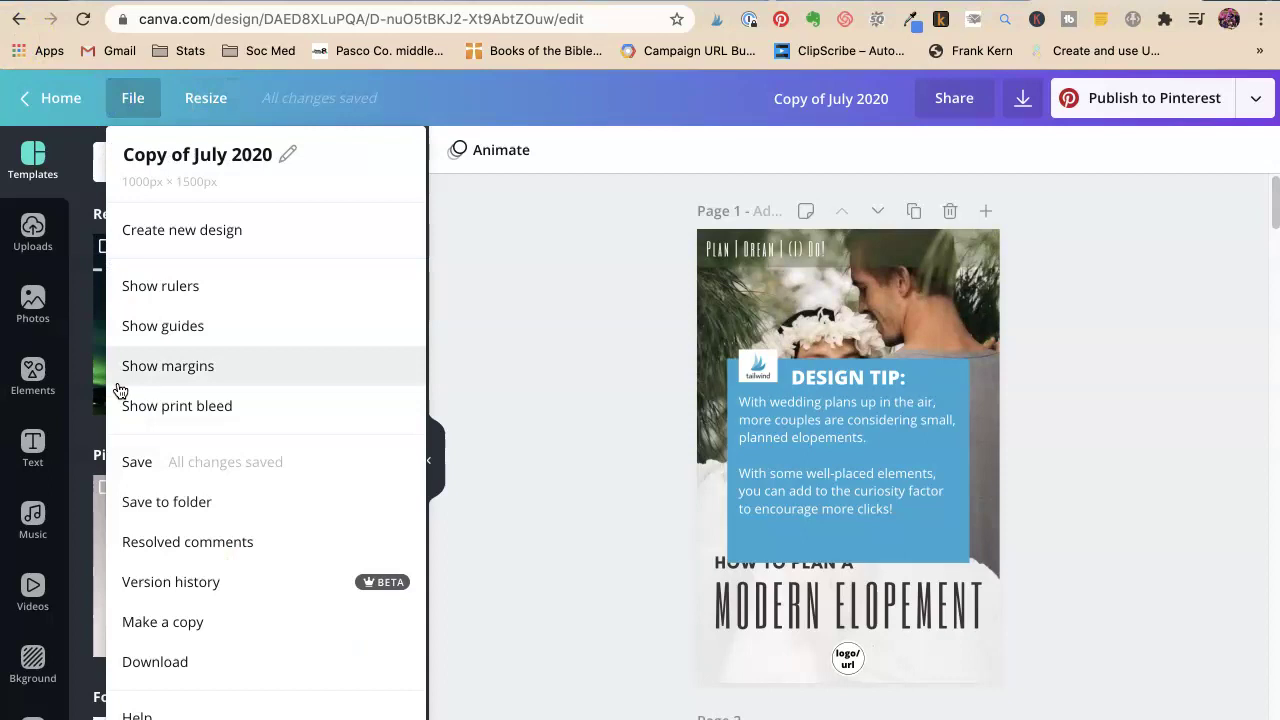
pyautogui.click(218, 520)
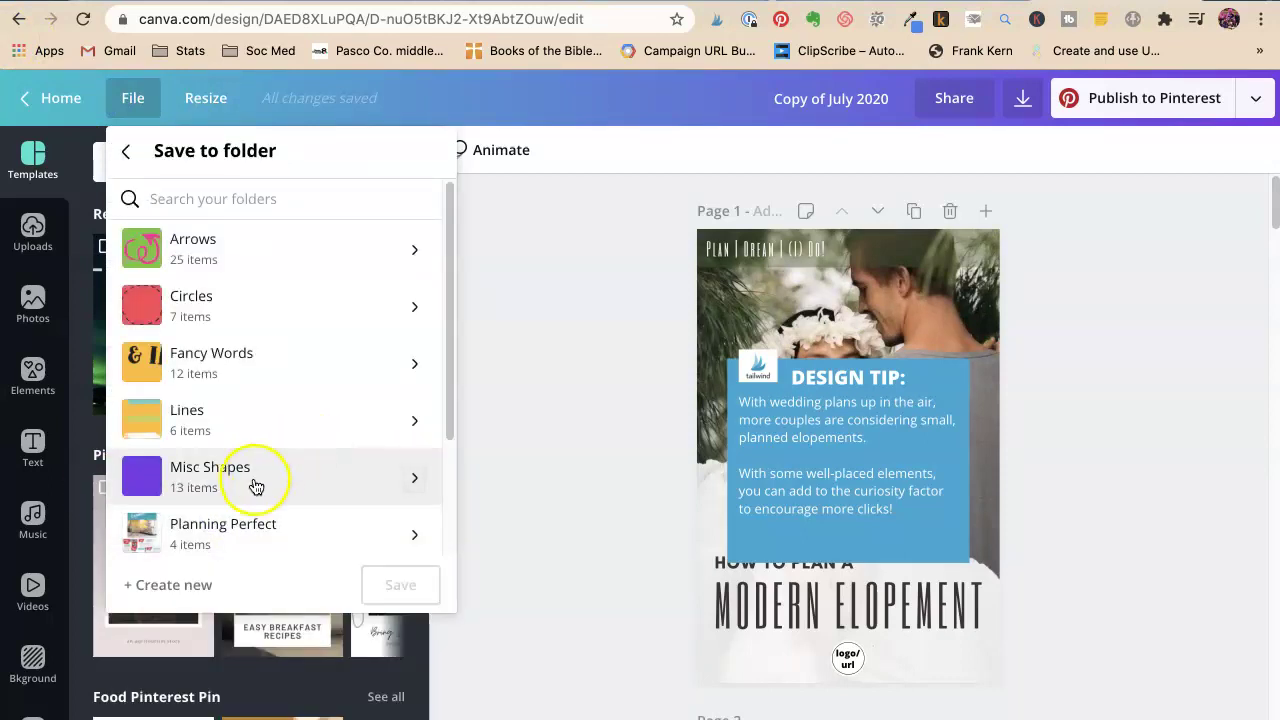
pyautogui.scroll(-3, 256, 486)
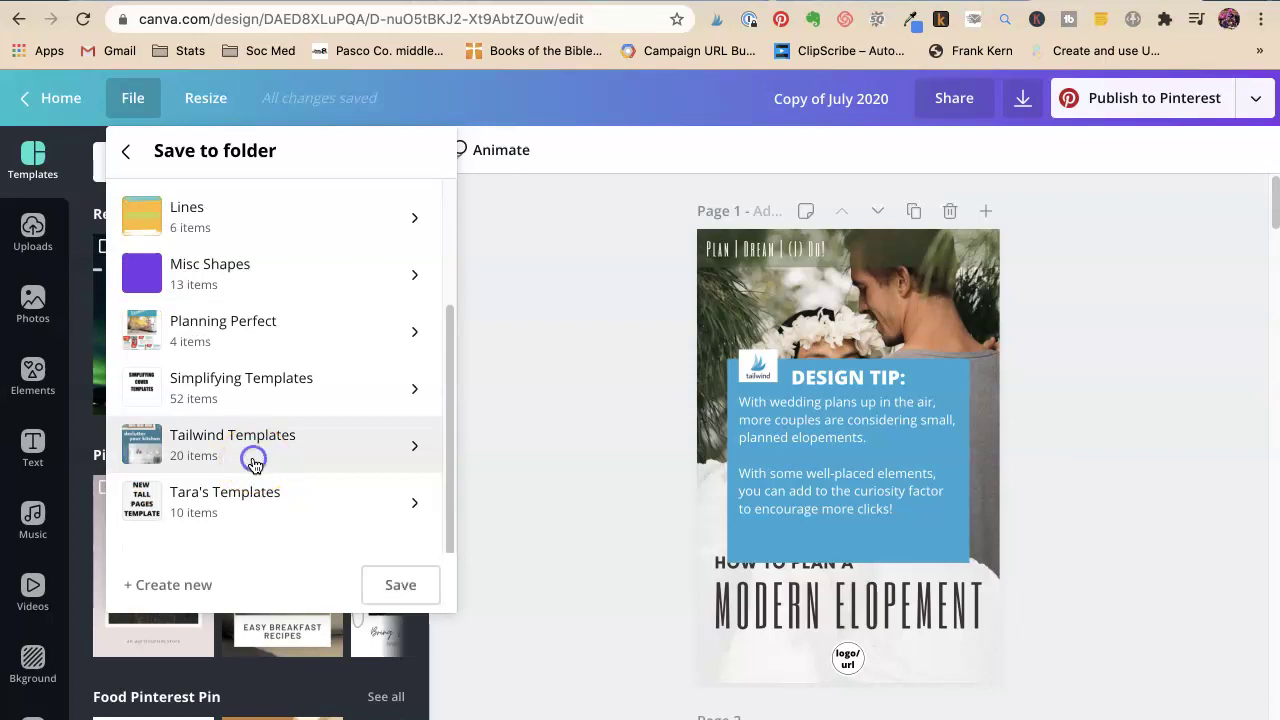
pyautogui.click(372, 584)
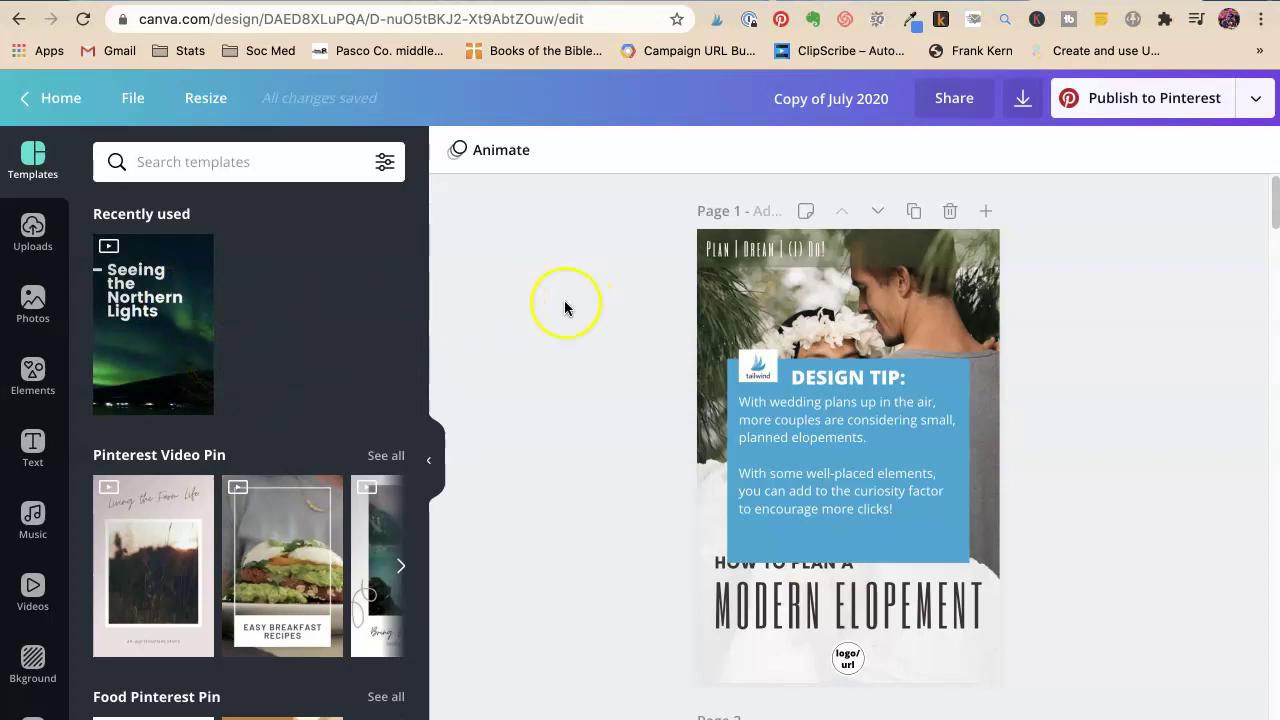
# Delete the design-tip paragraph, empty blue box and DESIGN TIP heading from page 3.
pyautogui.scroll(-10, 666, 418)
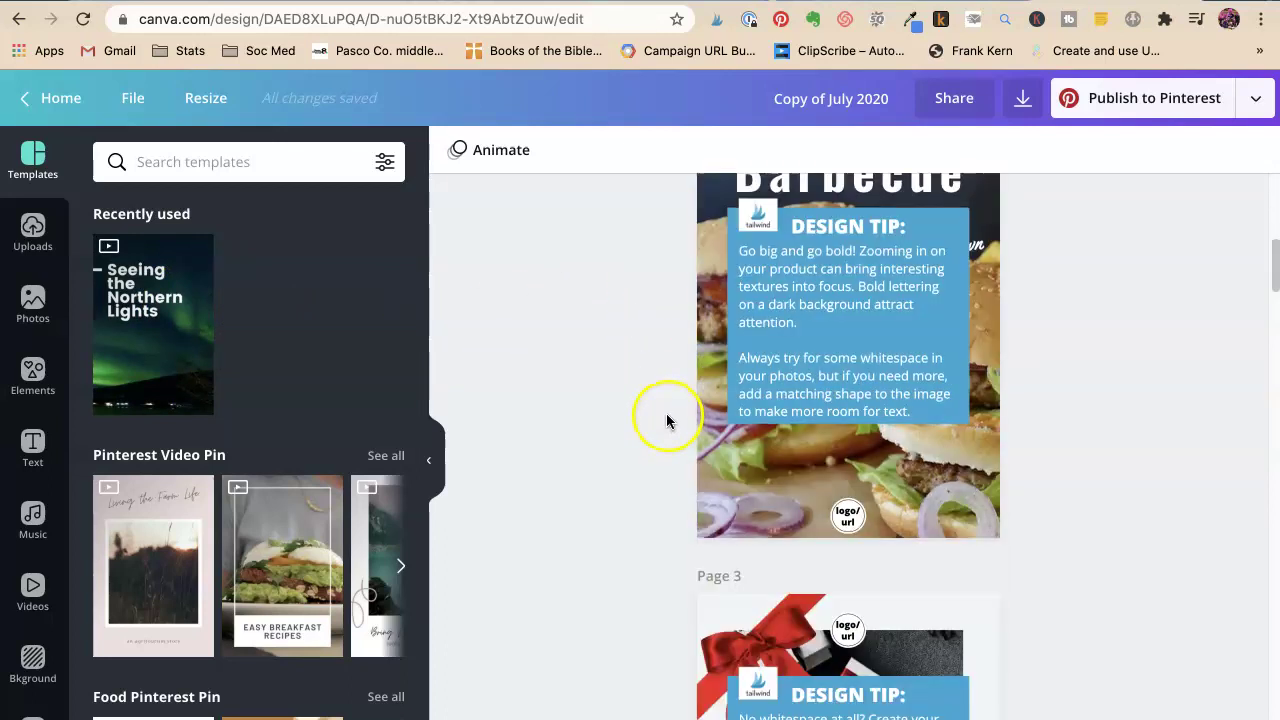
pyautogui.scroll(-2, 666, 418)
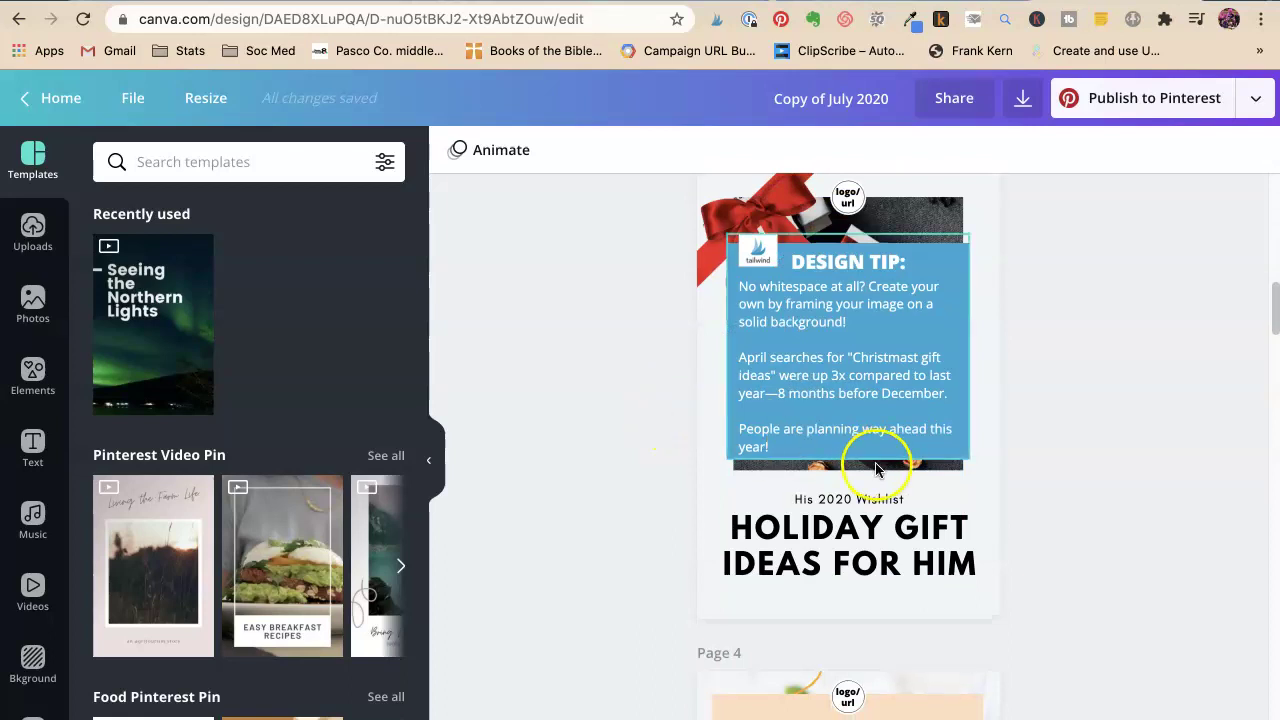
pyautogui.click(851, 338)
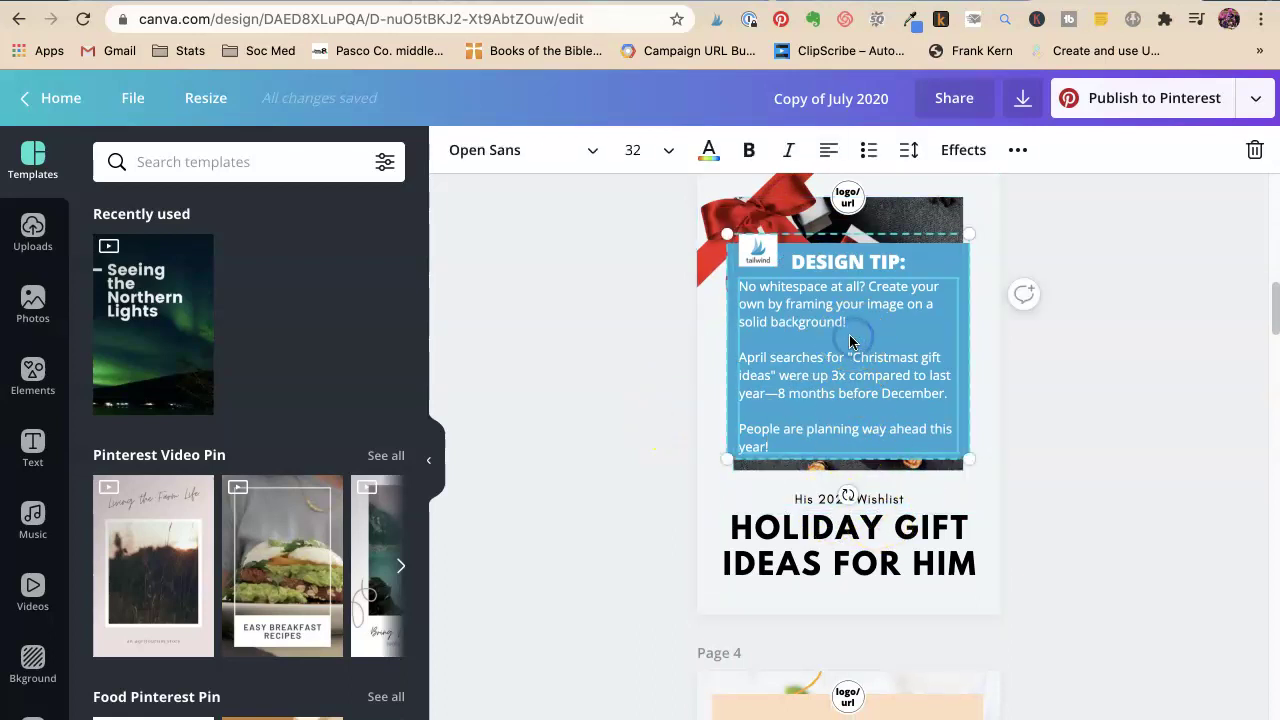
pyautogui.press('Delete')
pyautogui.click(851, 340)
pyautogui.press('Delete')
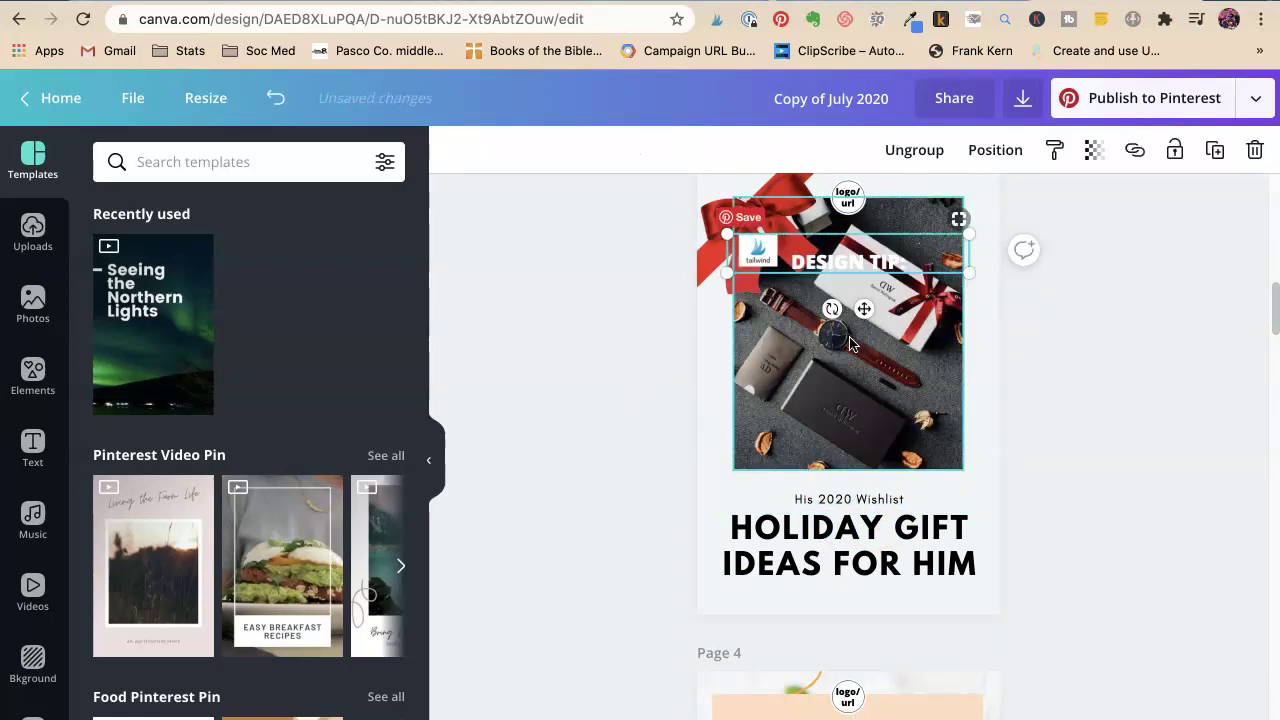
pyautogui.click(886, 268)
pyautogui.press('Delete')
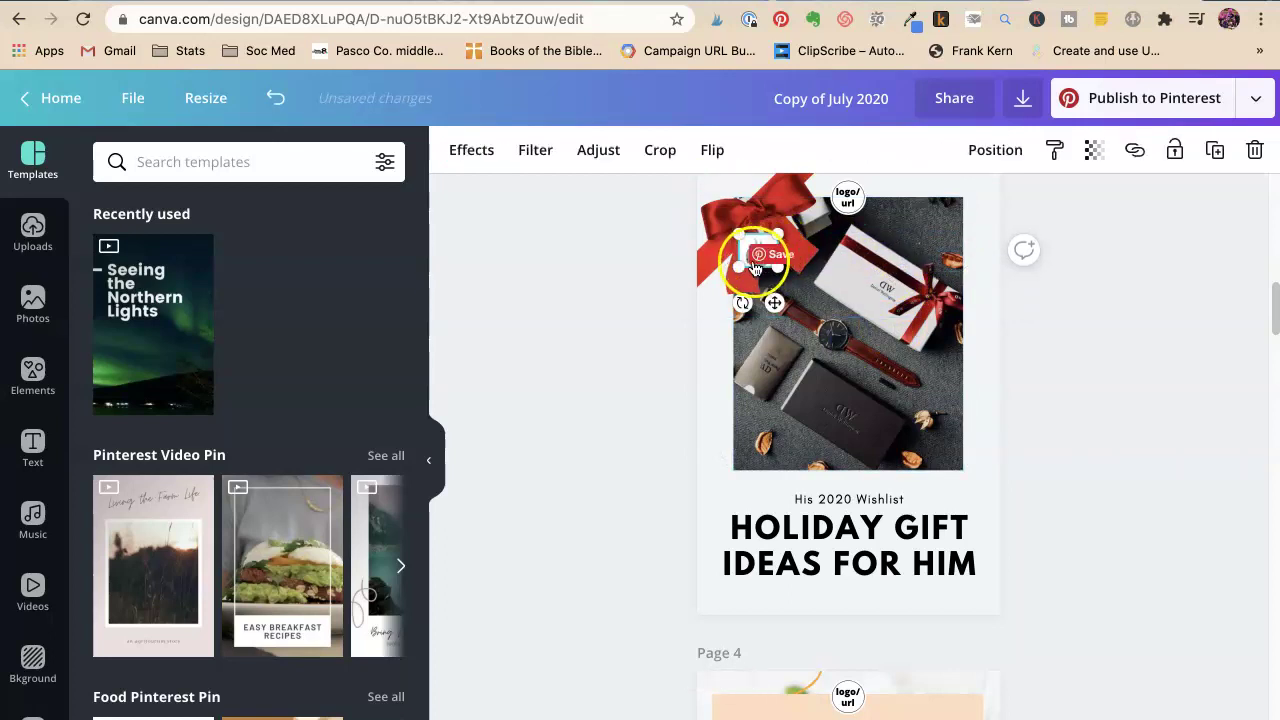
# Delete the small Tailwind logo and marquee-select the pin's remaining elements.
pyautogui.click(752, 263)
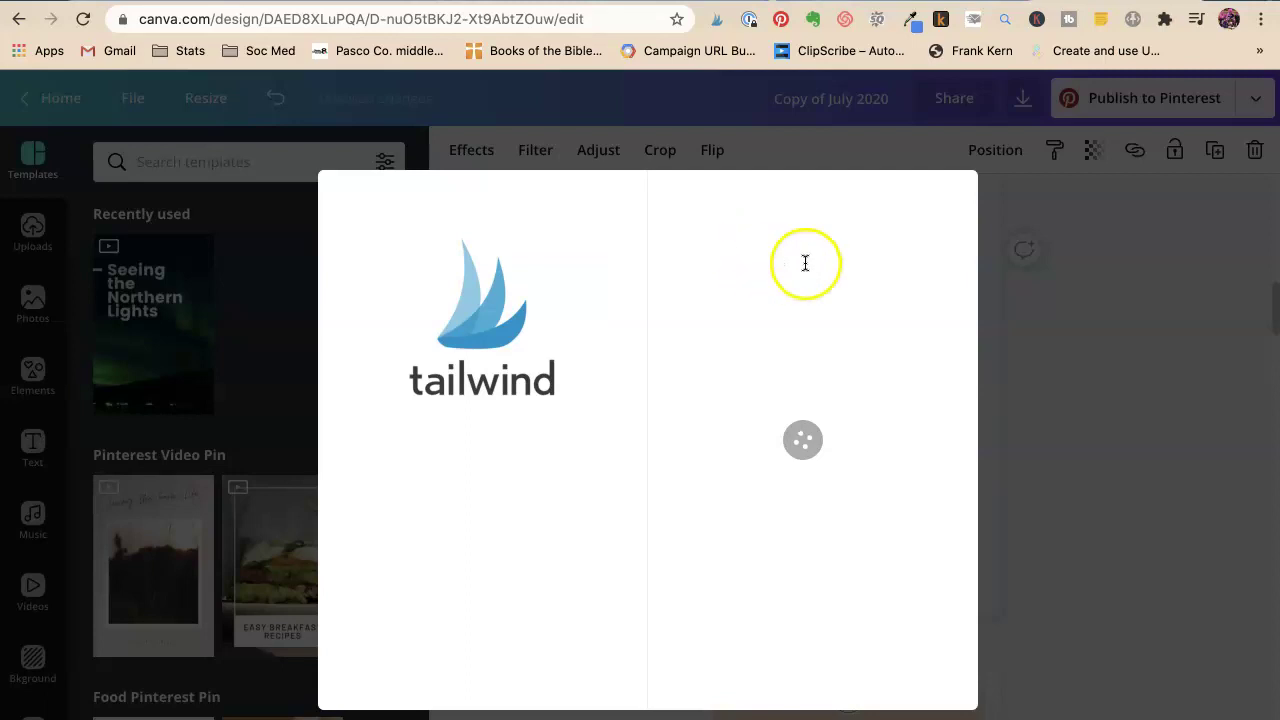
pyautogui.click(1070, 330)
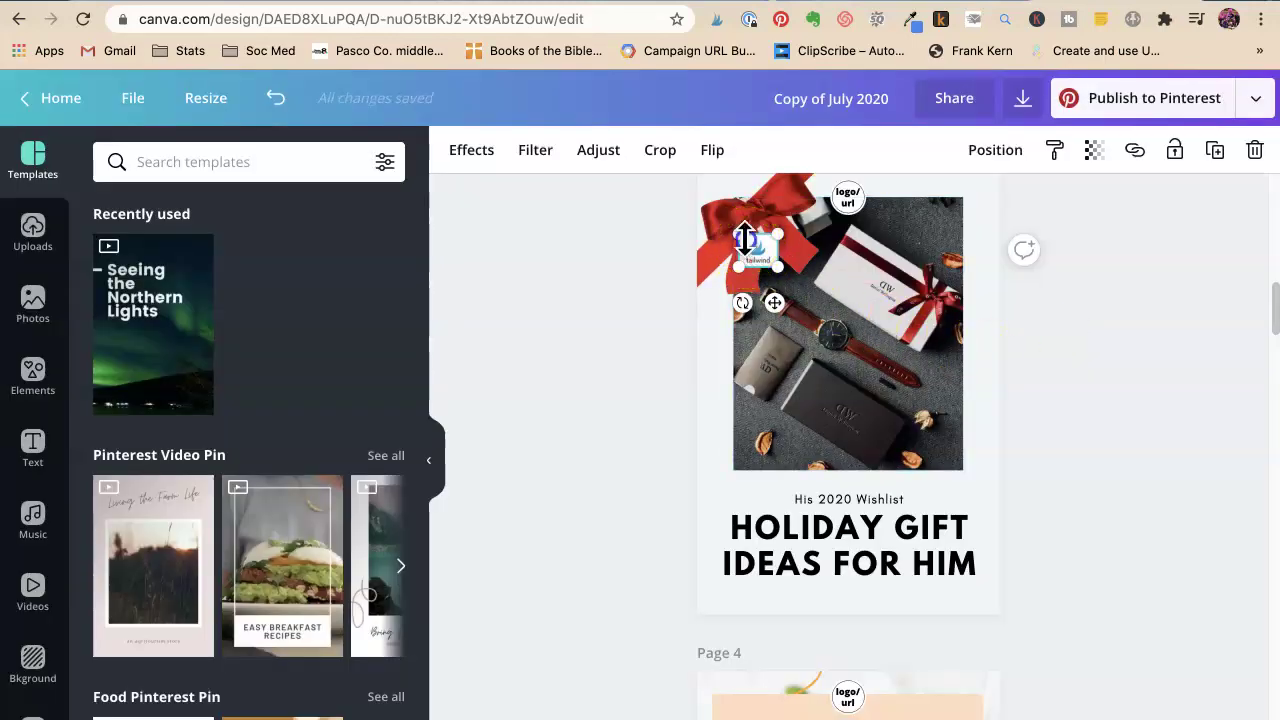
pyautogui.press('Delete')
pyautogui.click(1111, 304)
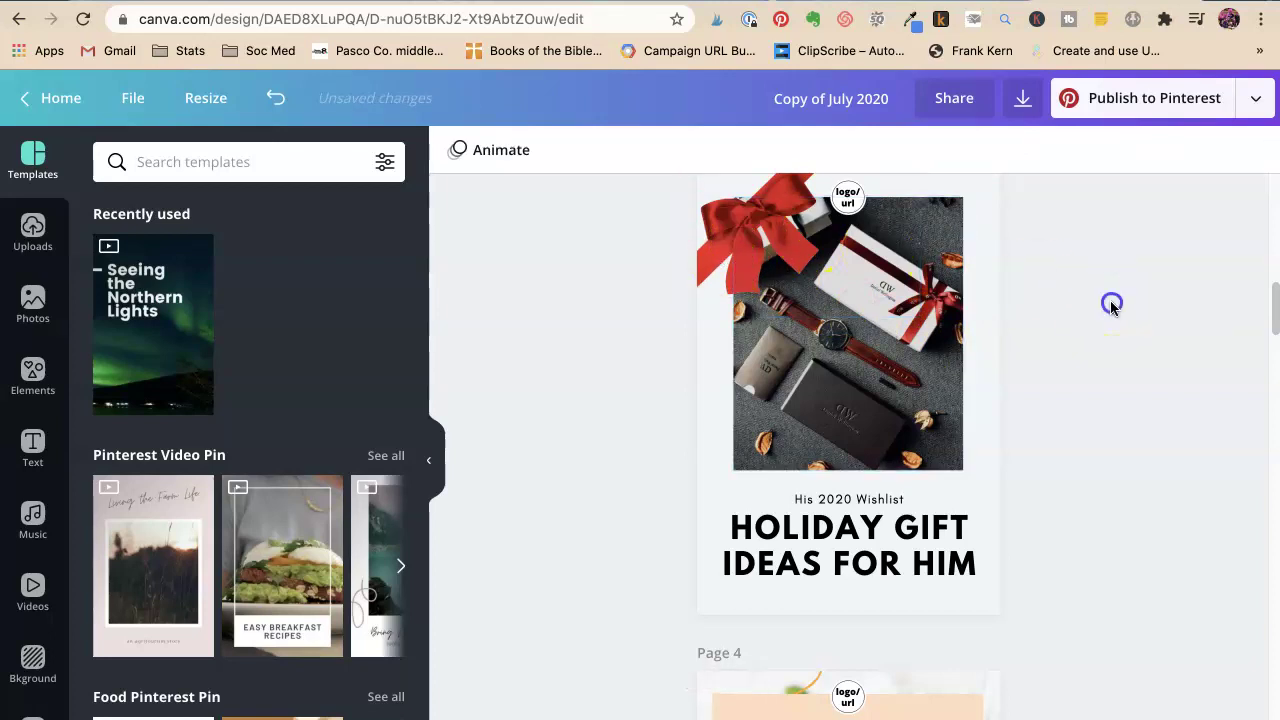
pyautogui.scroll(2, 1080, 231)
pyautogui.moveTo(1058, 259); pyautogui.dragTo(646, 693)
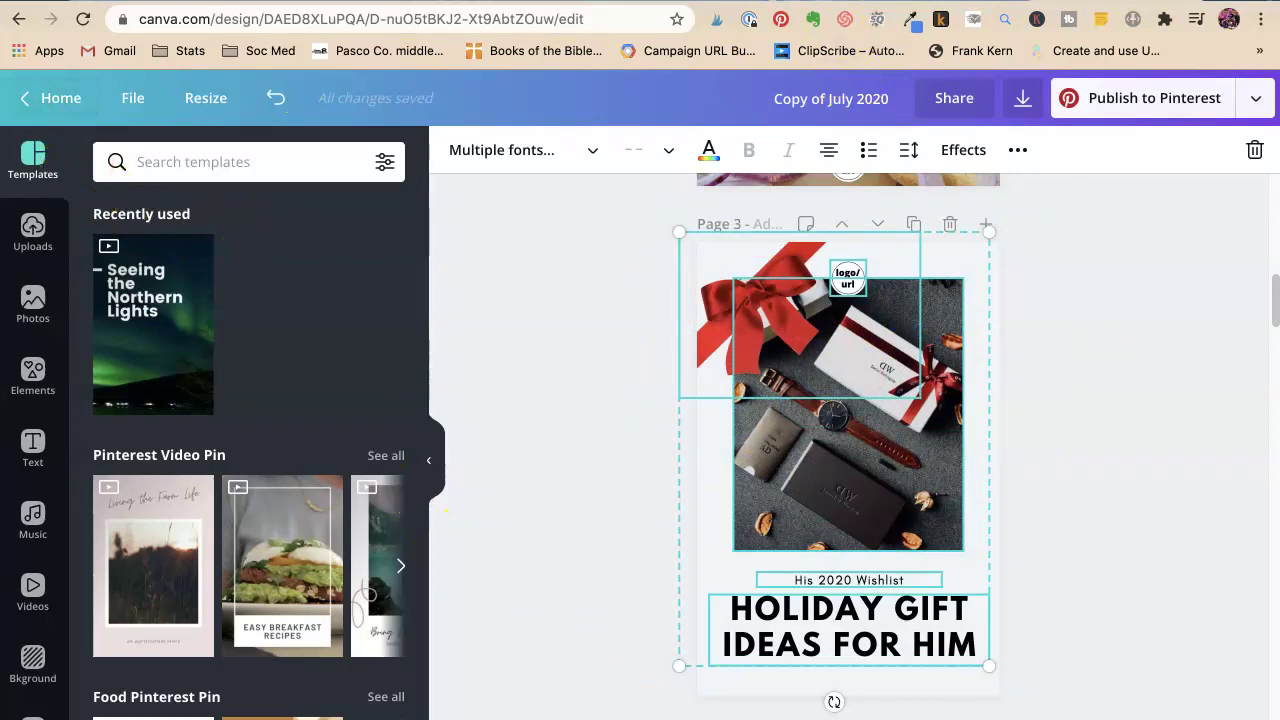
# Return to the Canva tab, go to Home and open the Tara's Templates folder.
pyautogui.hotkey('ctrl', 'Tab')
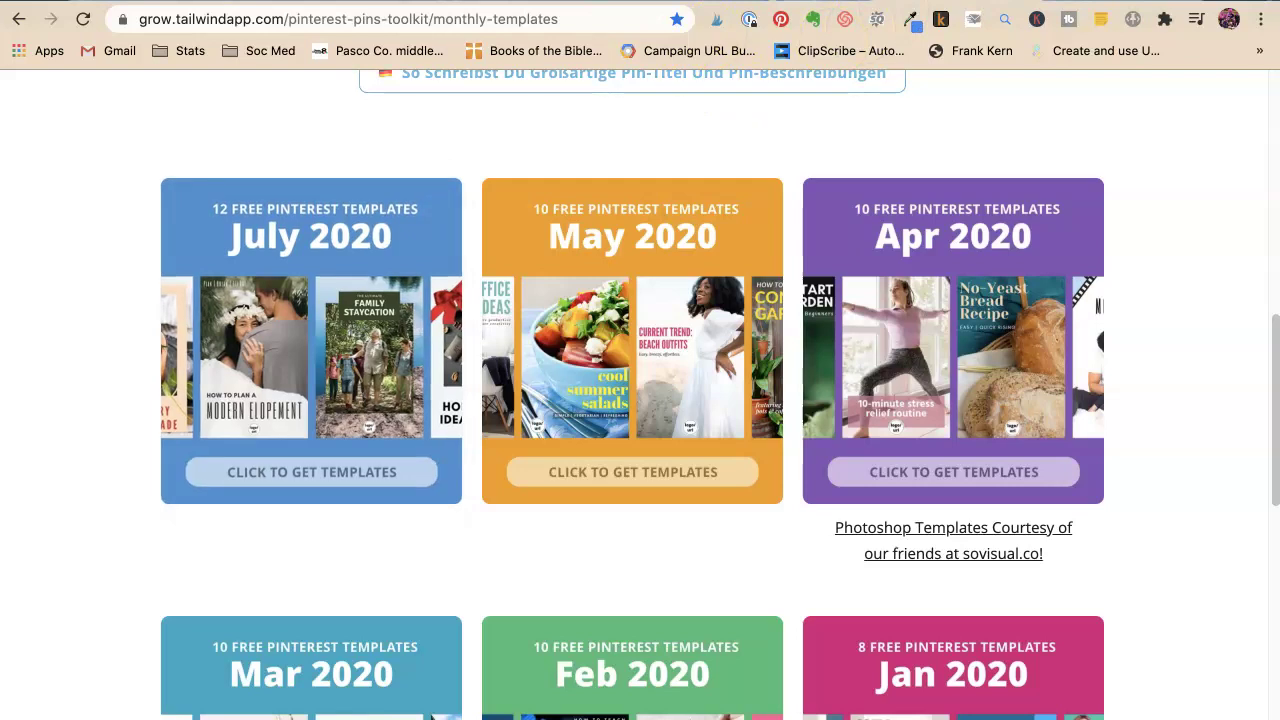
pyautogui.hotkey('ctrl', 'shift', 'Tab')
pyautogui.click(57, 98)
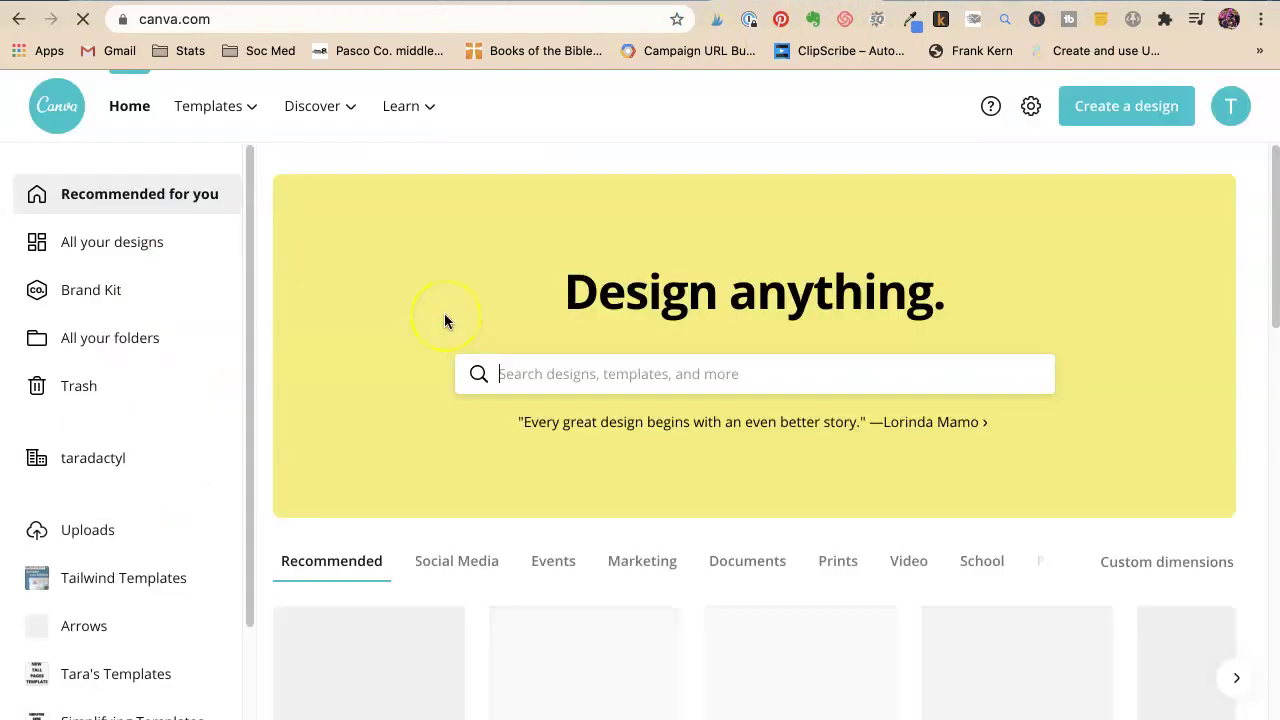
pyautogui.scroll(-3, 120, 415)
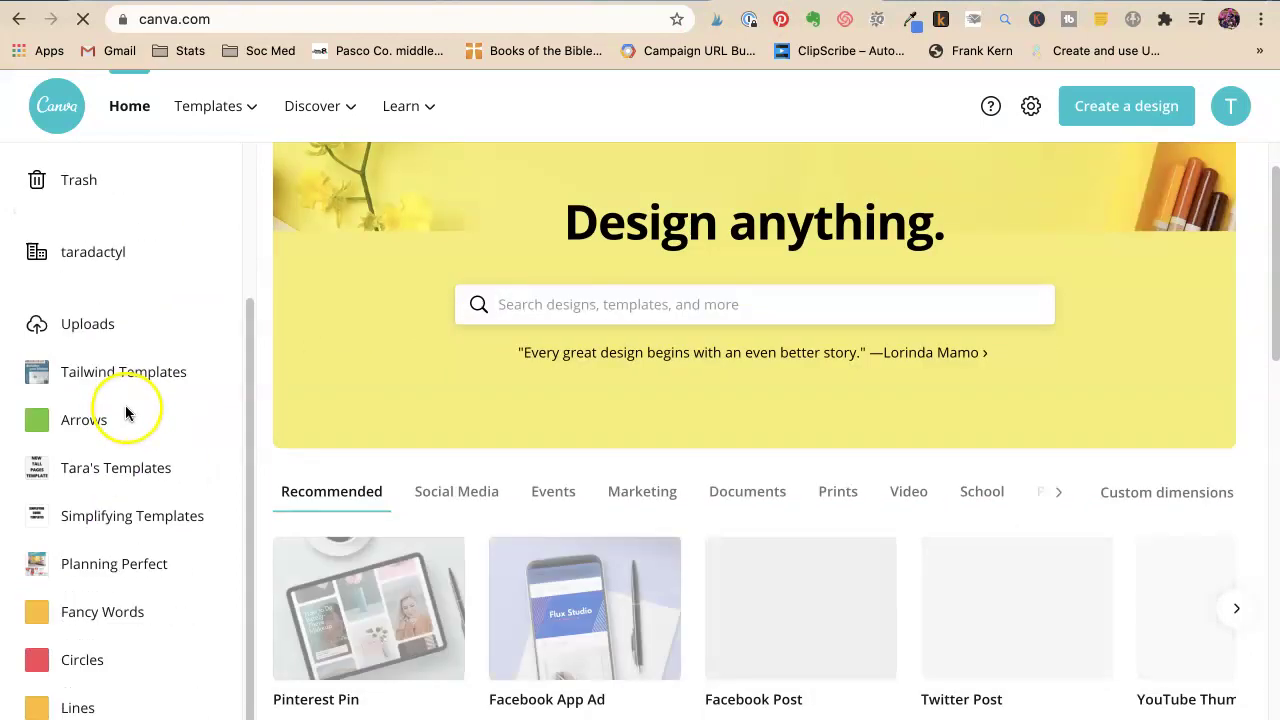
pyautogui.click(88, 478)
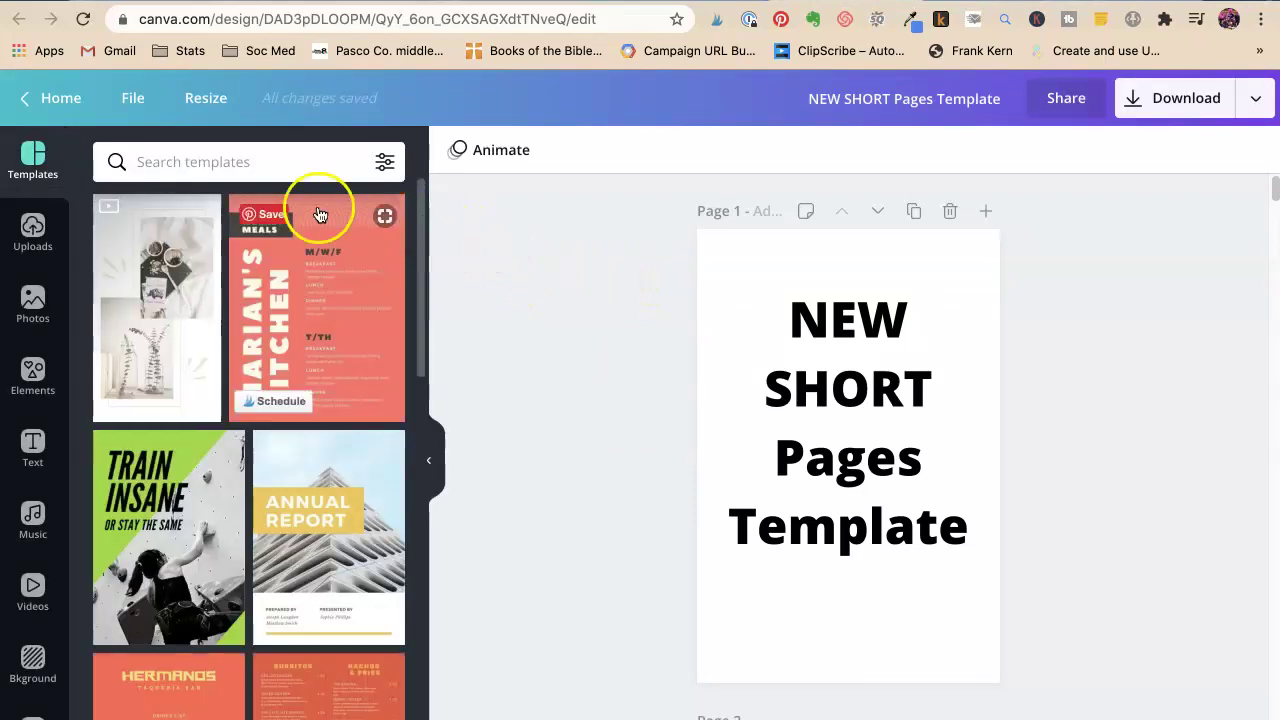
# Duplicate NEW SHORT Pages Template and title the copy 'Showing How To Make Template'.
pyautogui.click(129, 104)
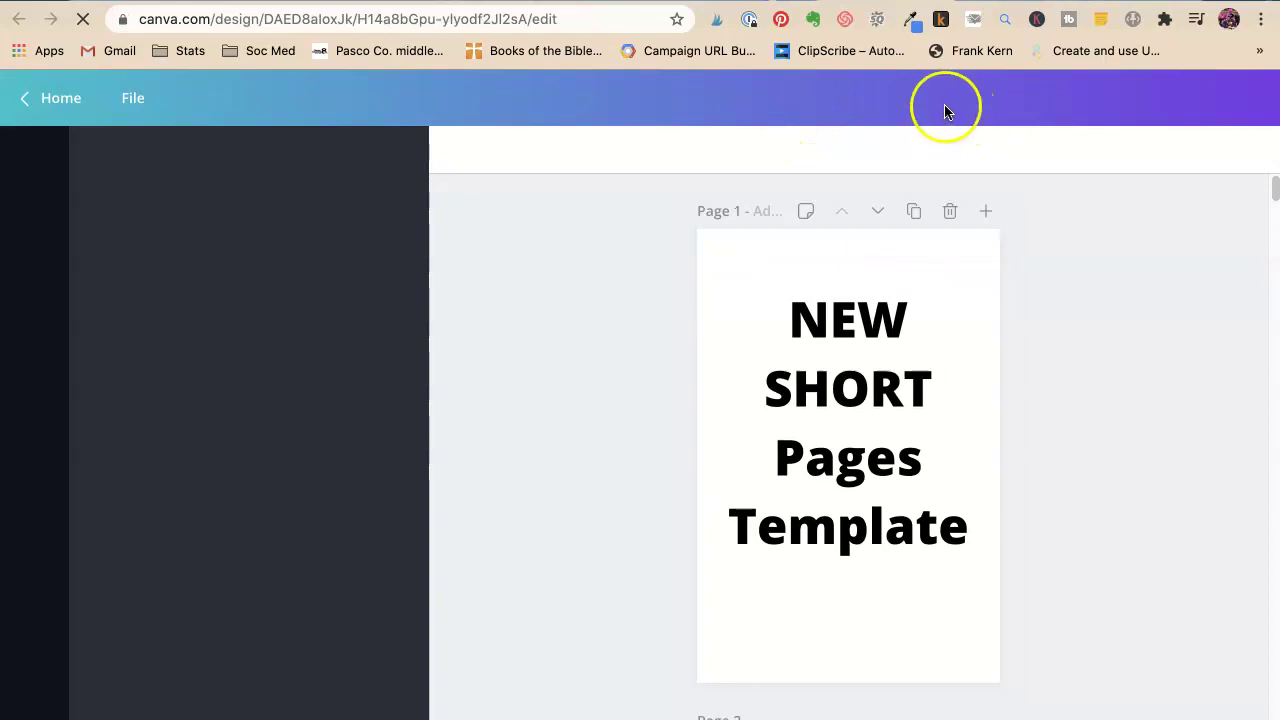
pyautogui.click(944, 100)
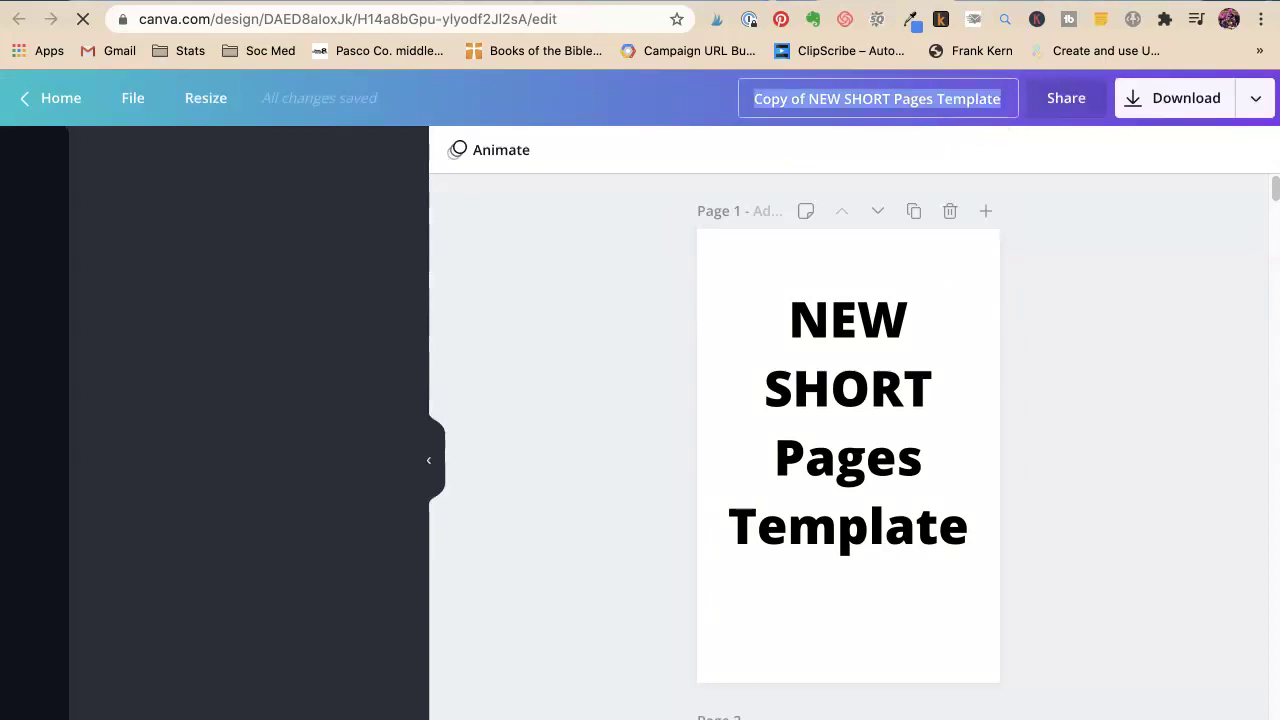
pyautogui.write('SHowing How')
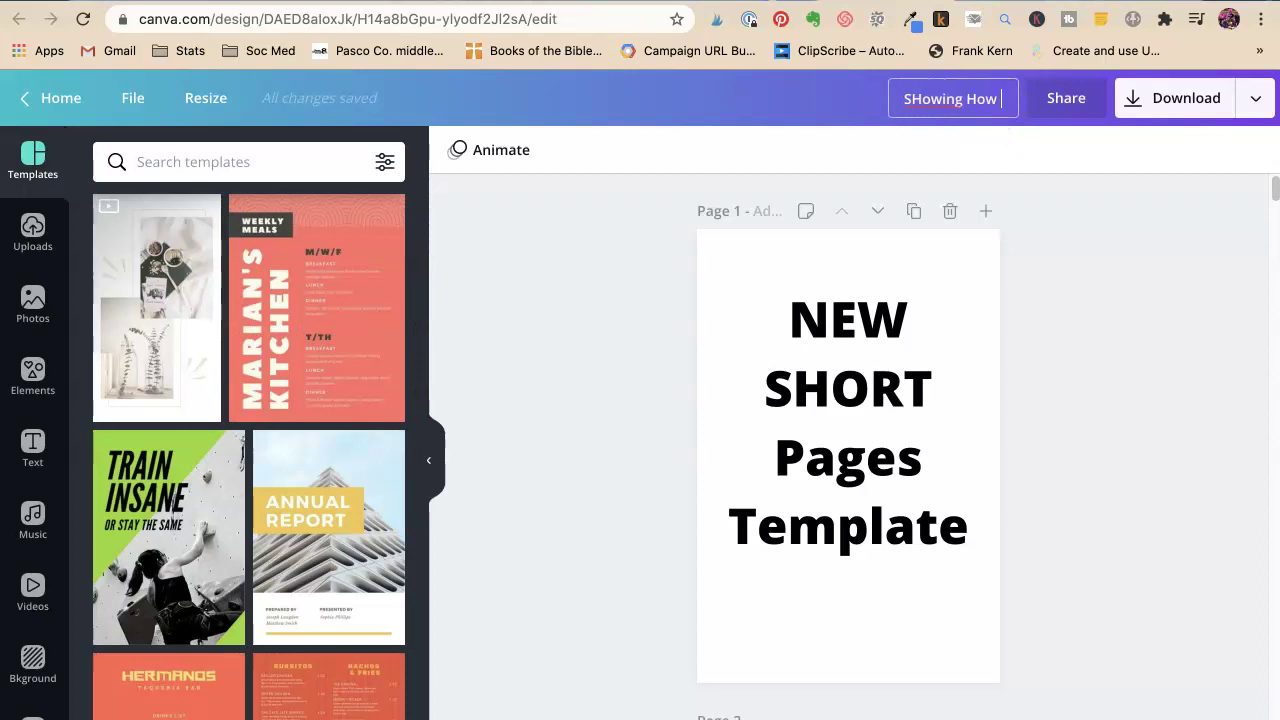
pyautogui.write(' To Make Template')
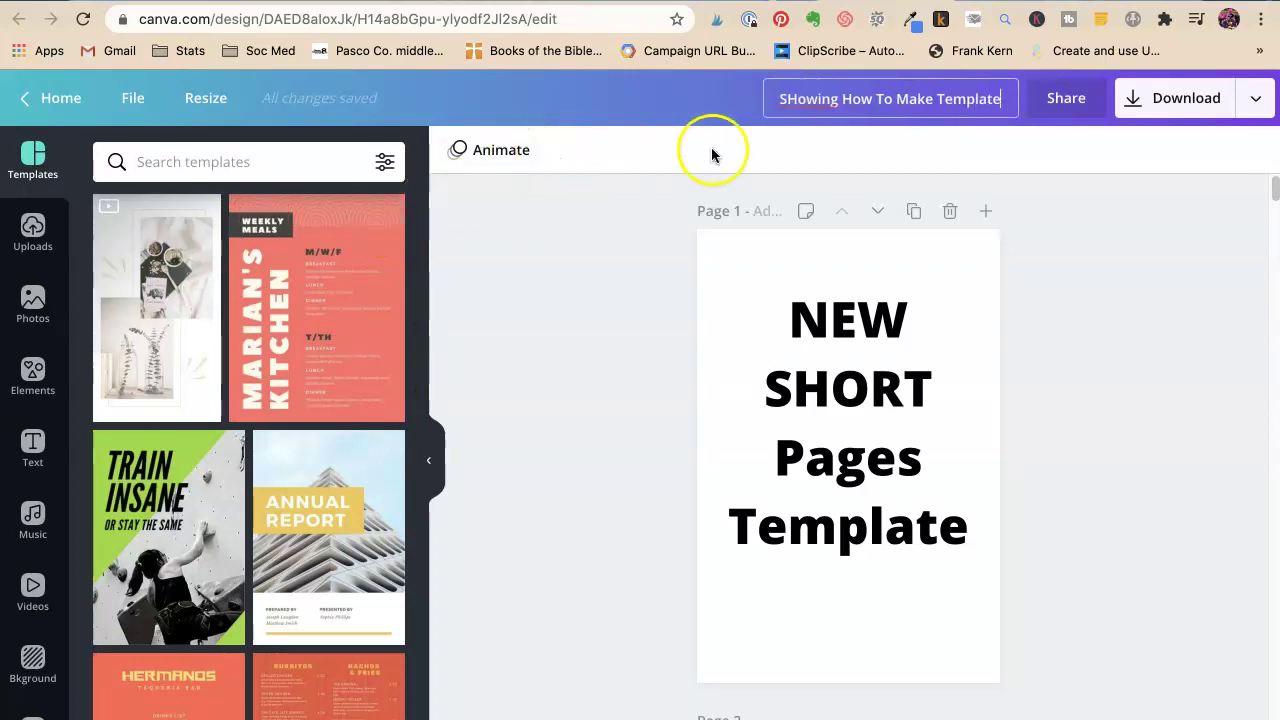
pyautogui.click(792, 100)
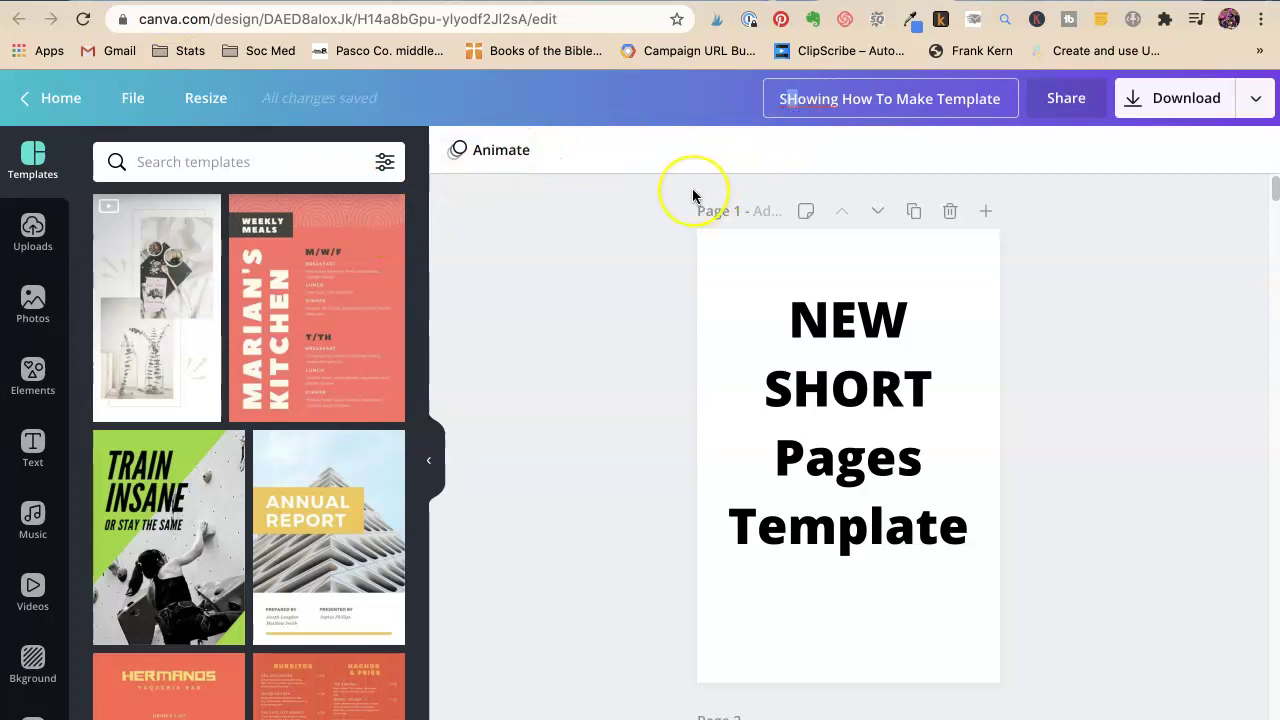
pyautogui.press('BackSpace')
pyautogui.write('h')
pyautogui.click(1040, 393)
# Add a blank page and move it above the washi tape pin.
pyautogui.scroll(-1, 1055, 470)
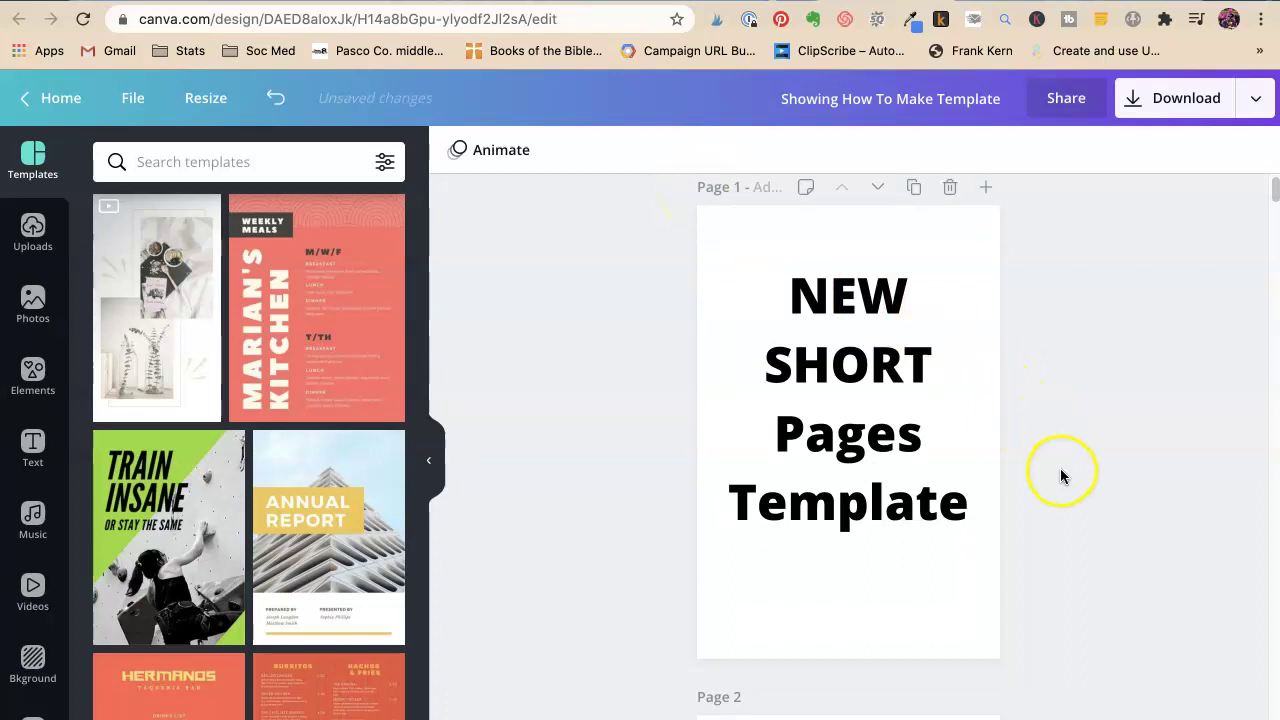
pyautogui.scroll(-2, 1068, 485)
pyautogui.scroll(-10, 1069, 479)
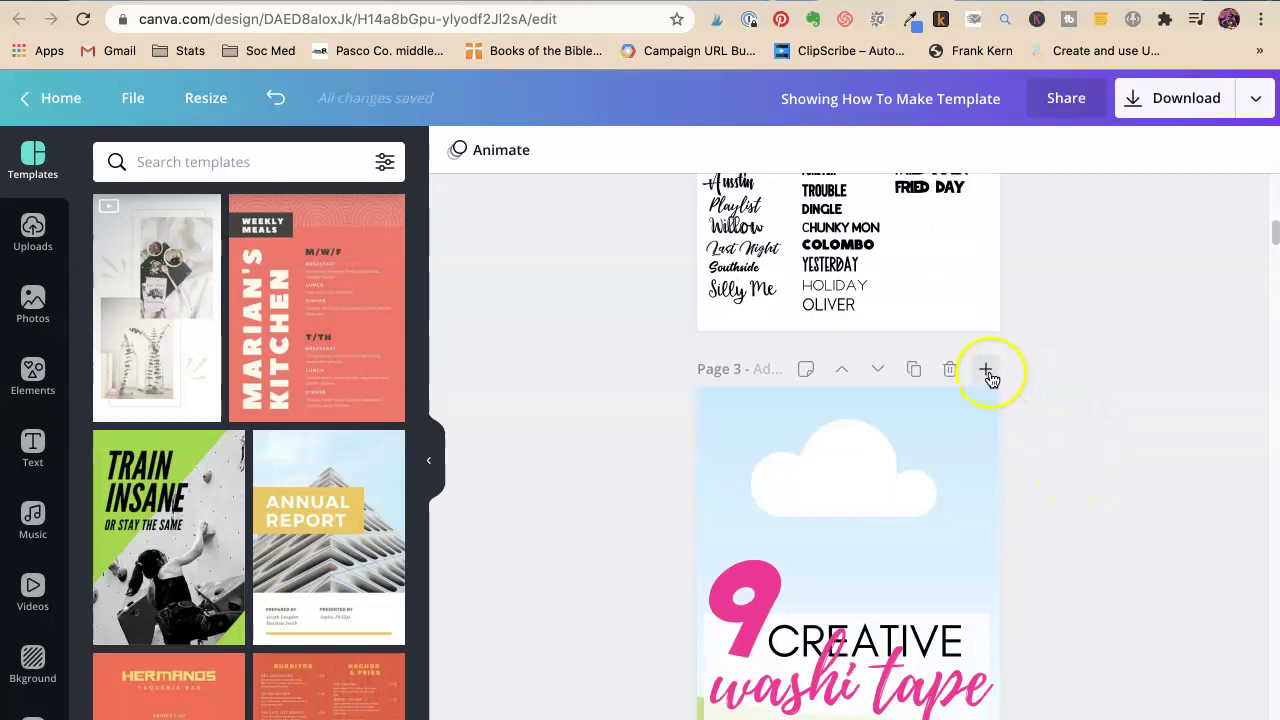
pyautogui.click(913, 372)
pyautogui.scroll(10, 985, 423)
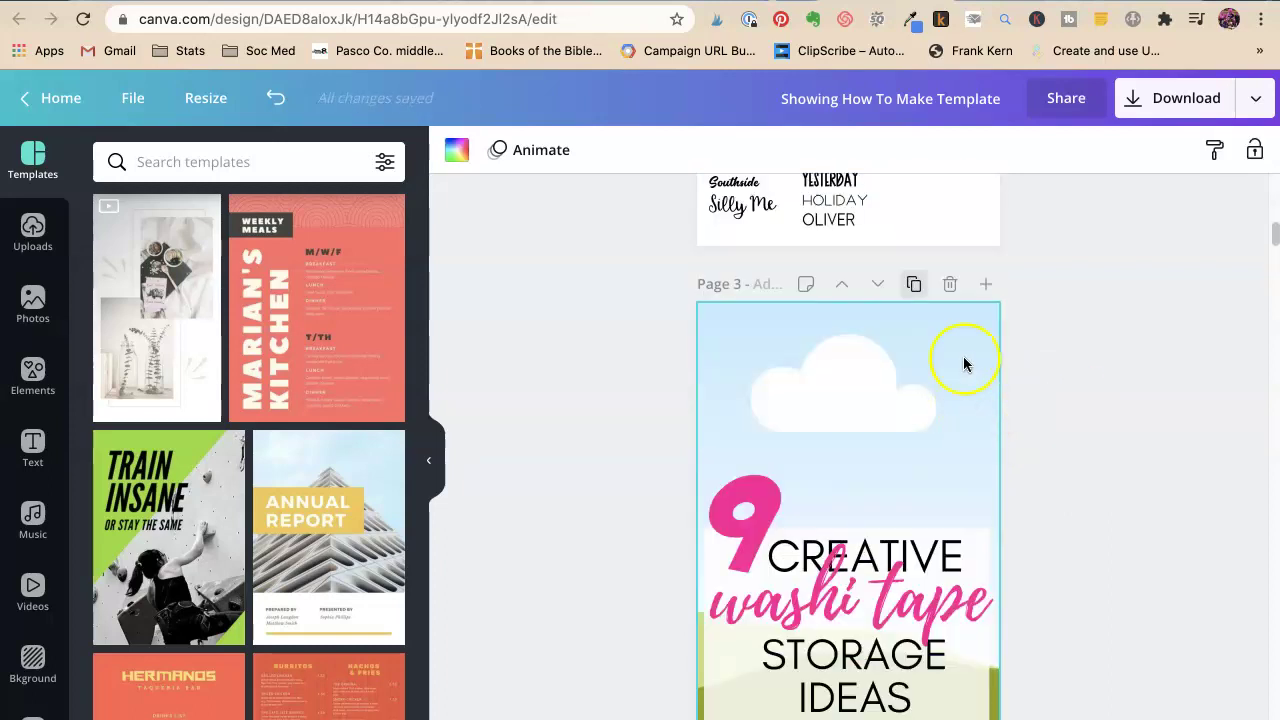
pyautogui.click(950, 285)
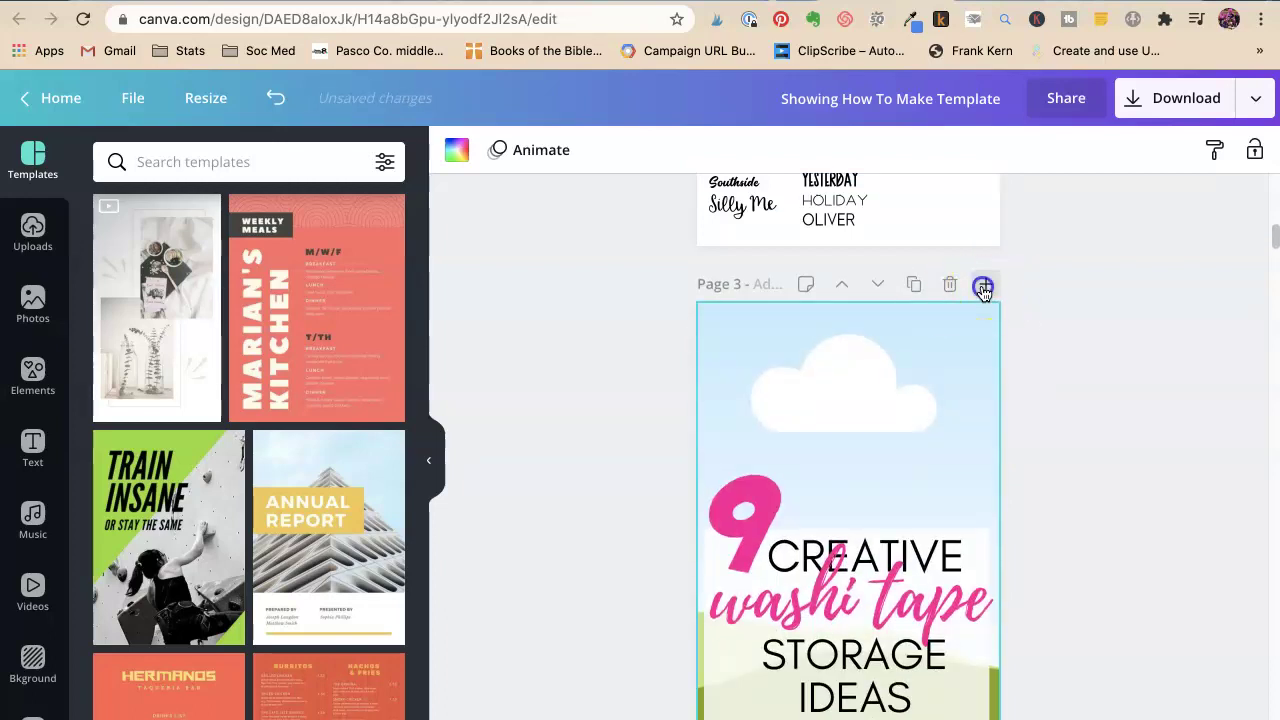
pyautogui.click(983, 288)
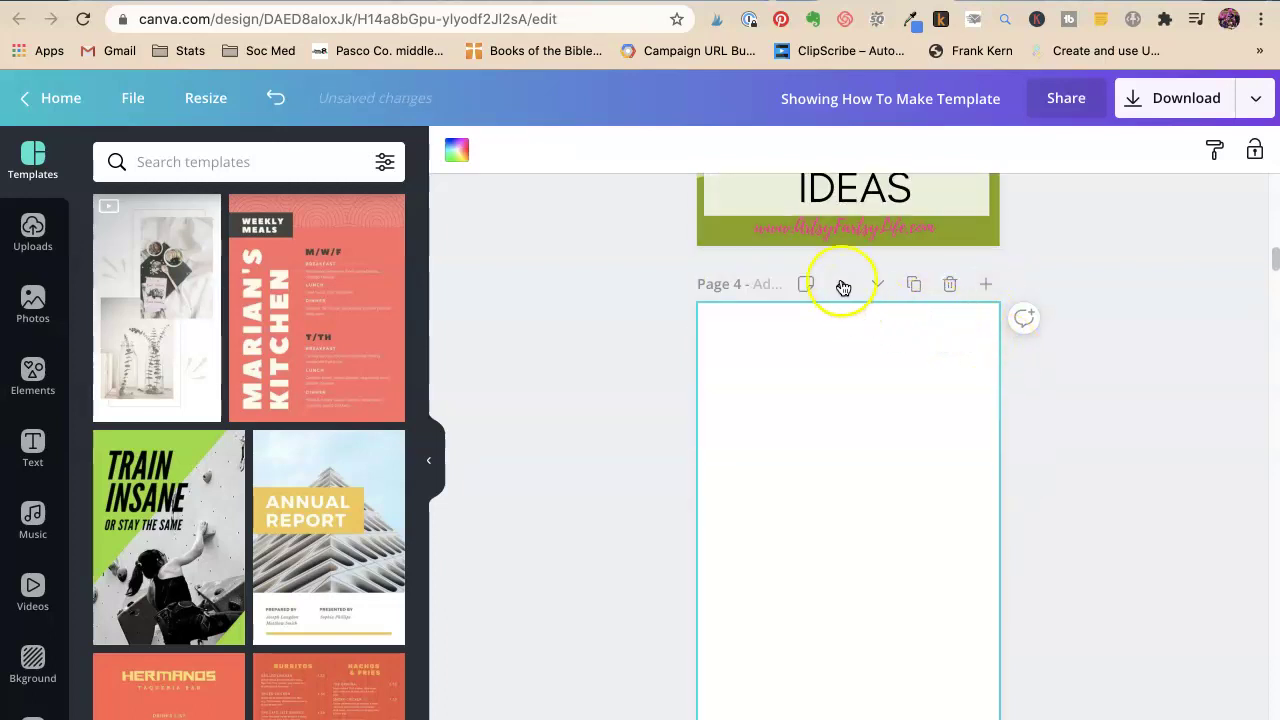
pyautogui.click(842, 287)
pyautogui.click(1083, 366)
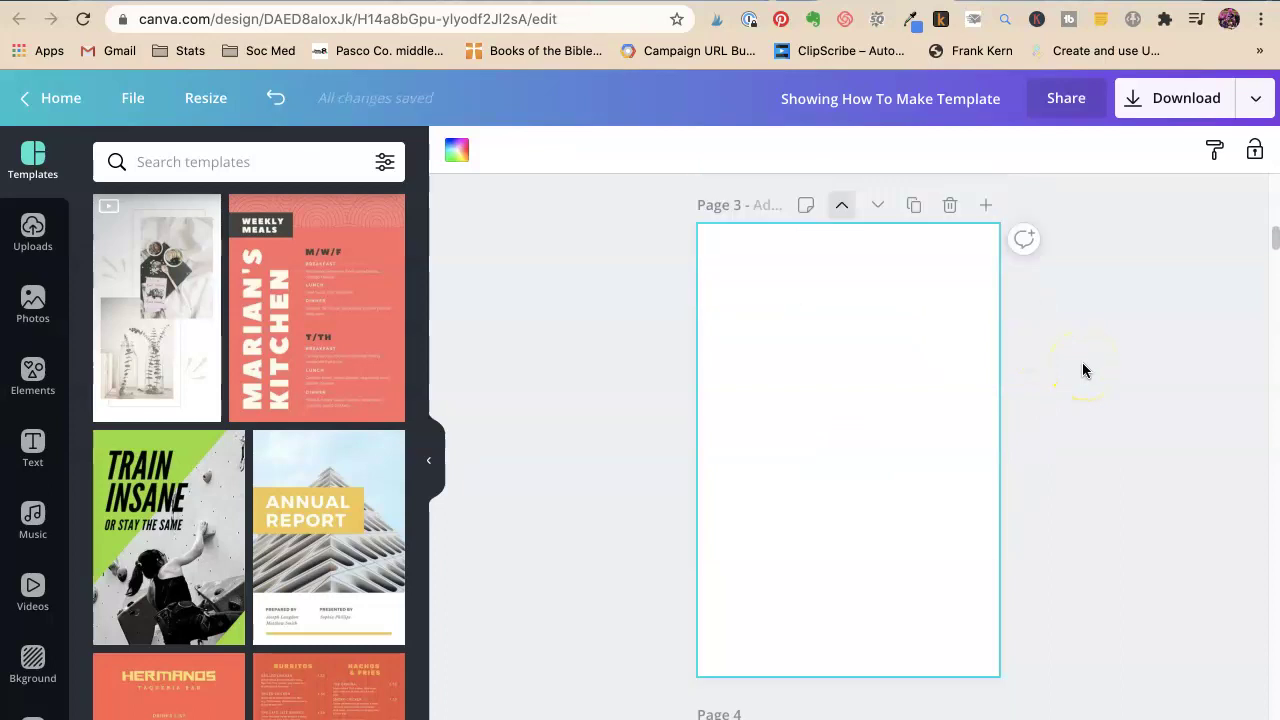
# Paste the Holiday Gift Ideas pin onto the blank page and select its heading text.
pyautogui.hotkey('ctrl', 'v')
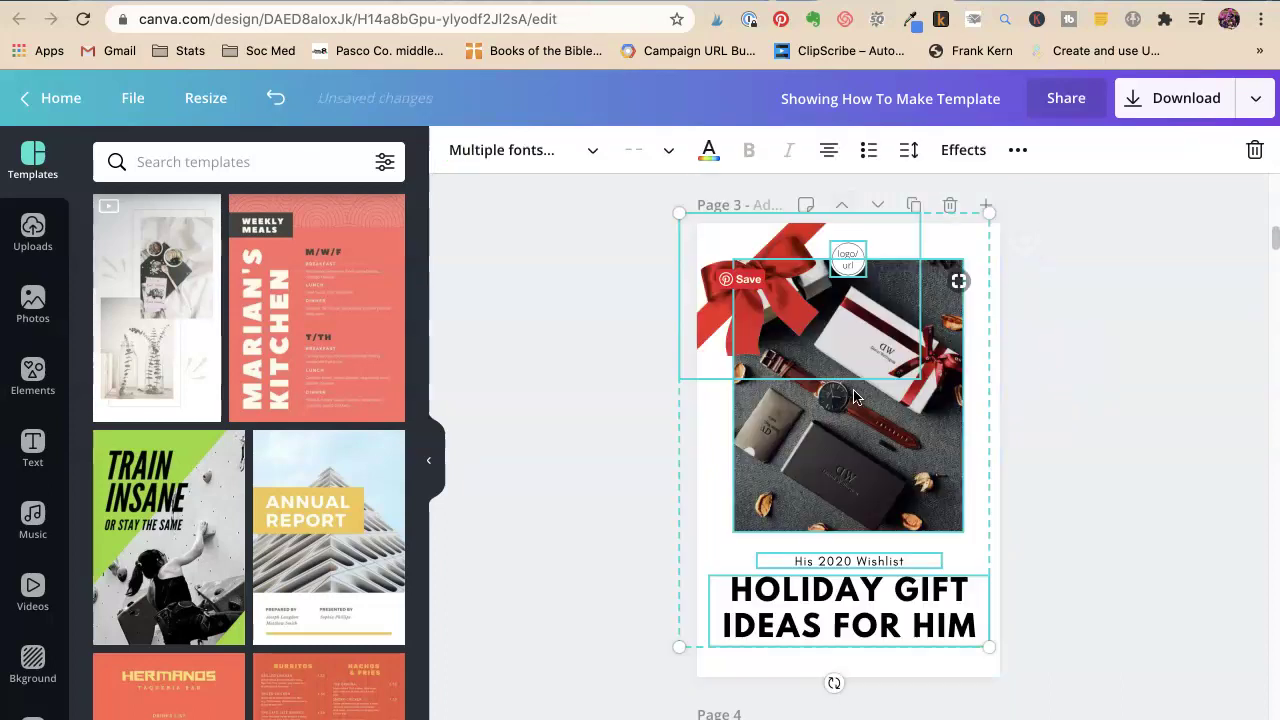
pyautogui.click(916, 400)
pyautogui.click(1072, 460)
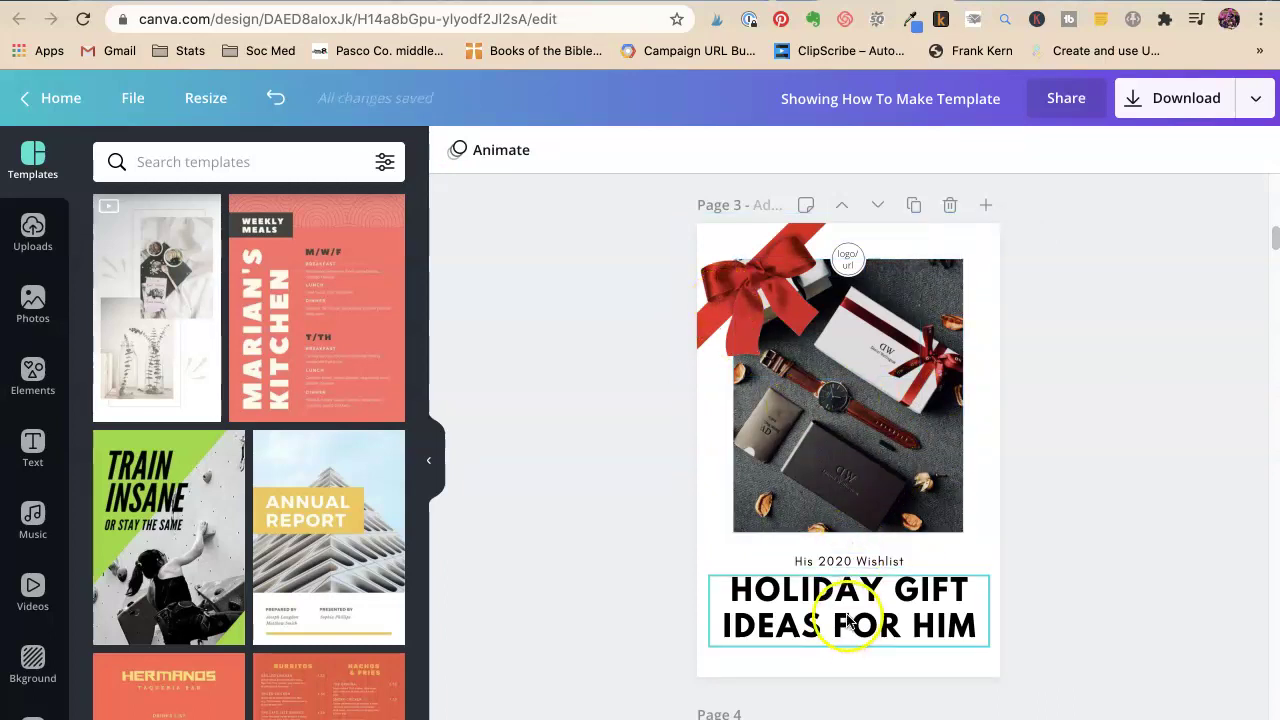
pyautogui.doubleClick(811, 608)
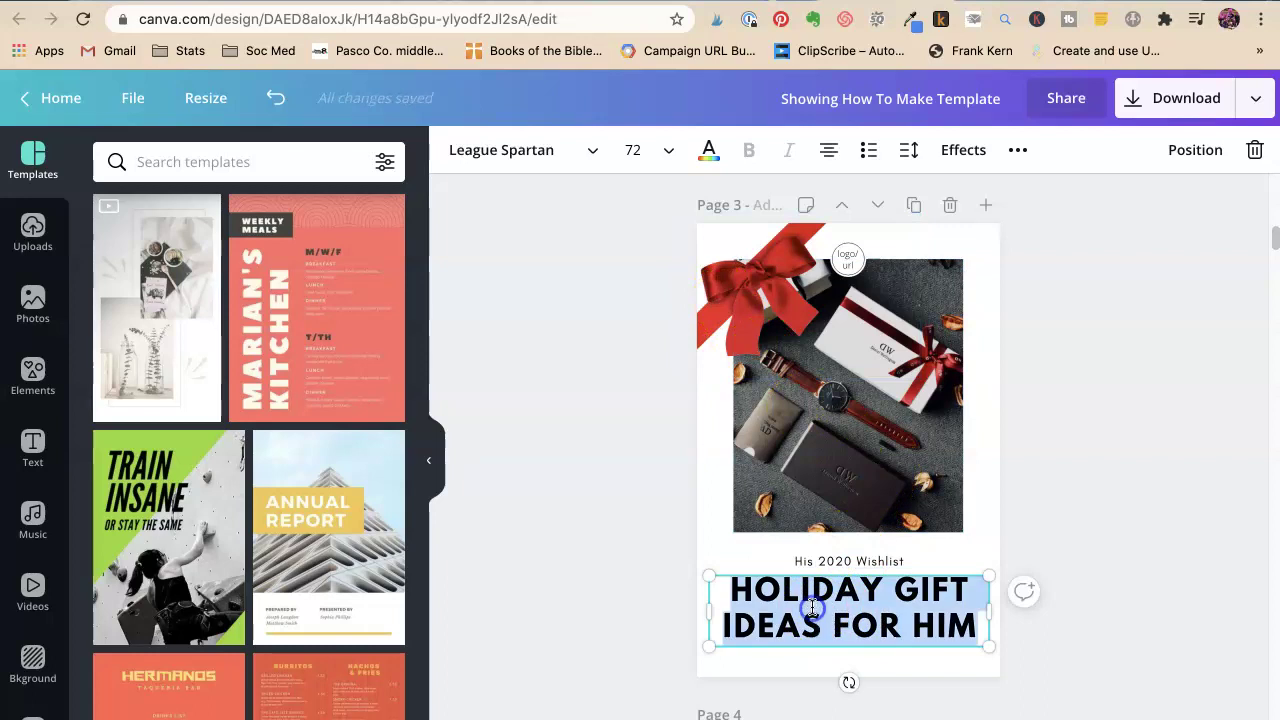
# Open a new tab and load the Etsy homepage.
pyautogui.press('super+t')
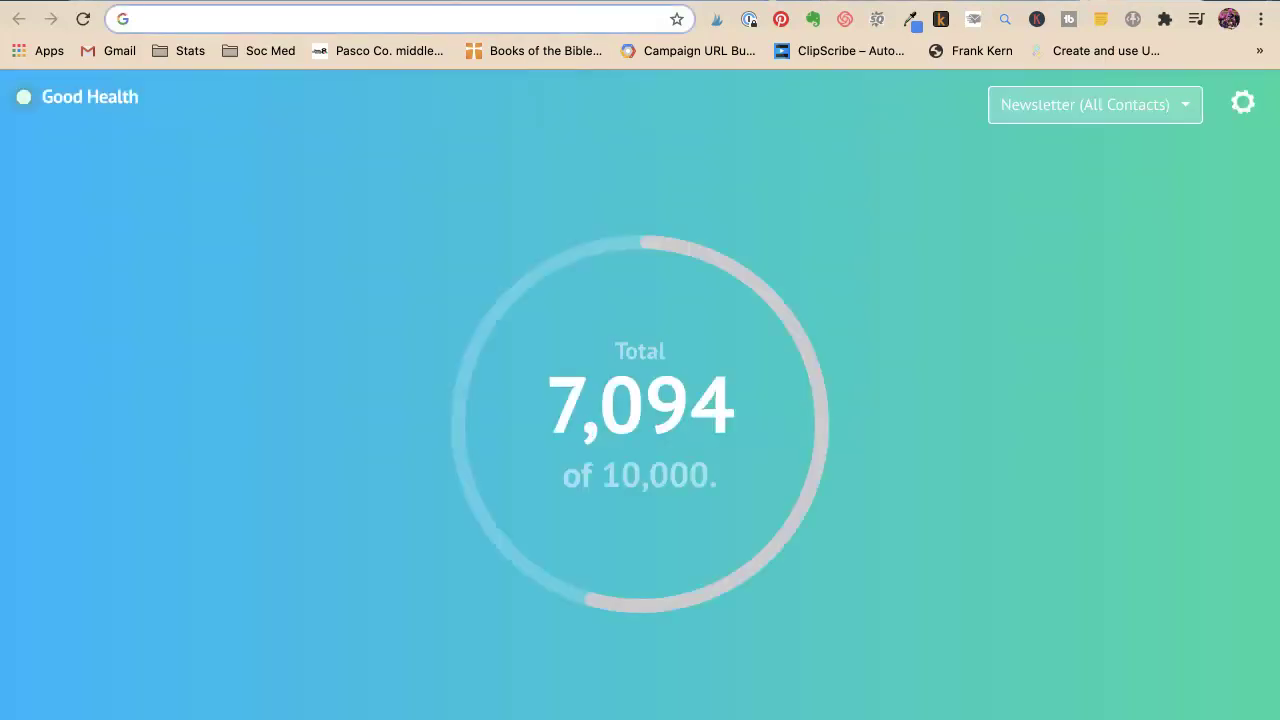
pyautogui.write('etsy')
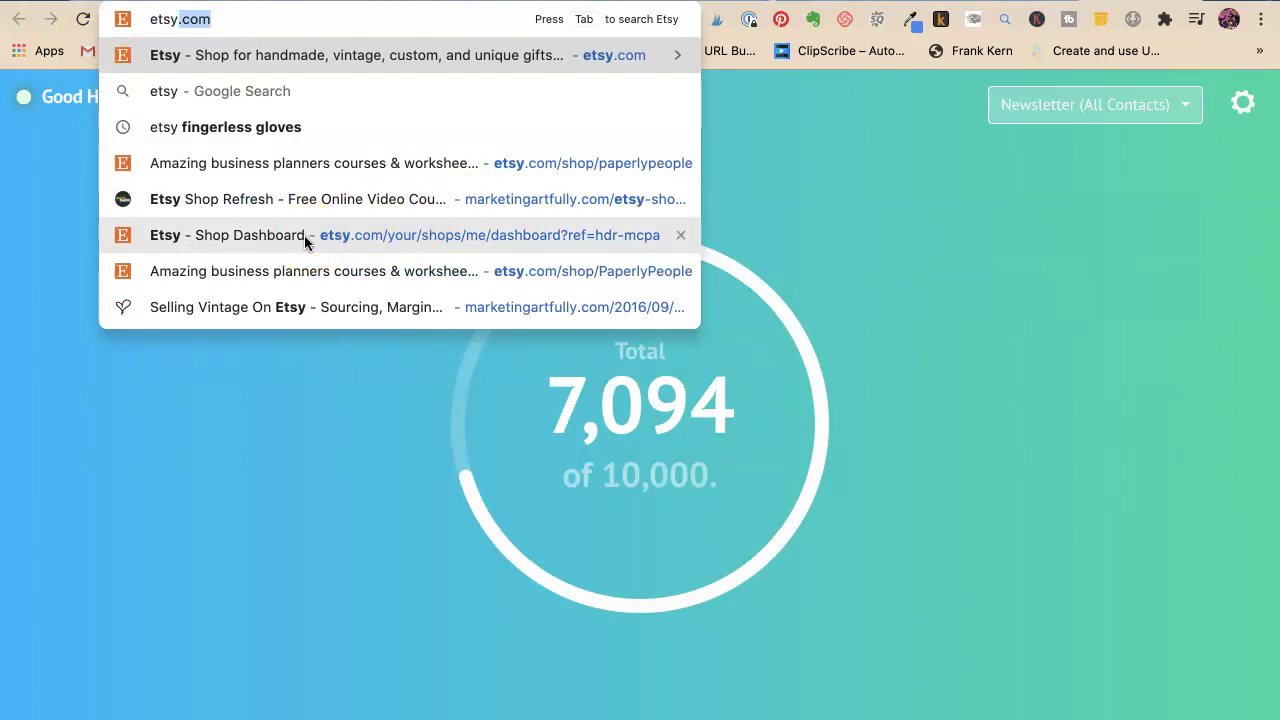
pyautogui.click(285, 22)
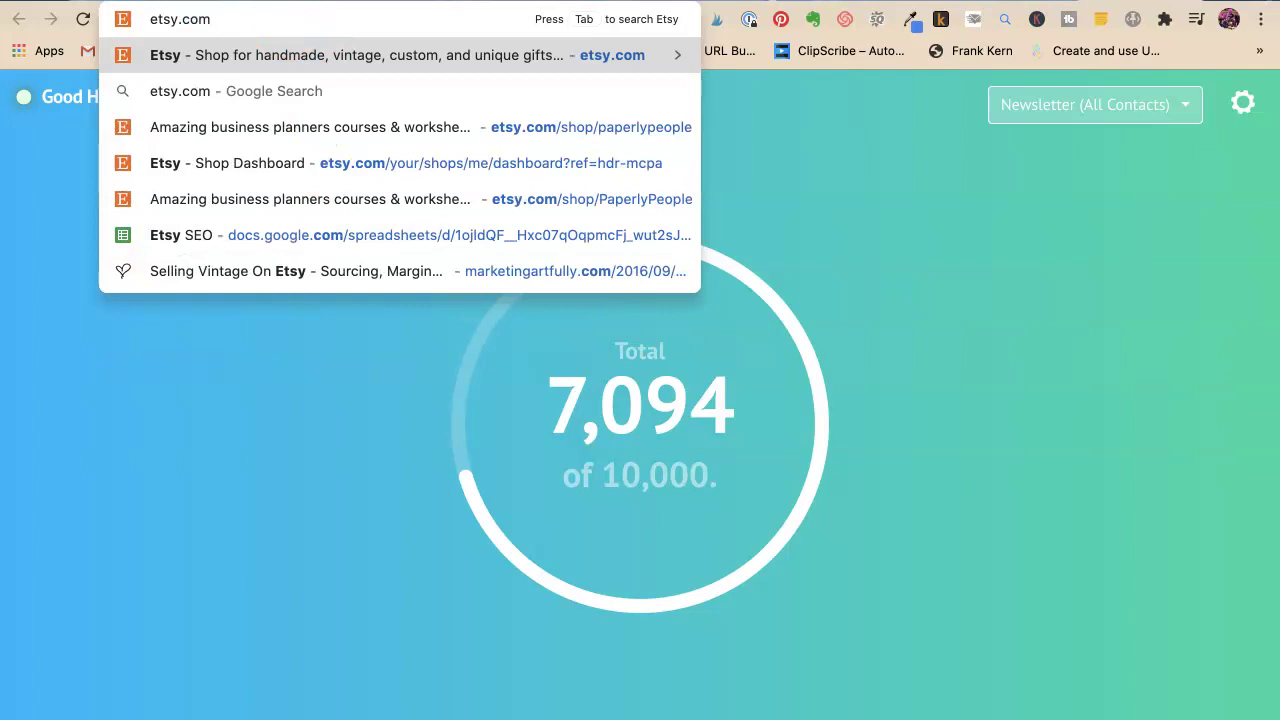
pyautogui.press('Return')
pyautogui.moveTo(124, 105)
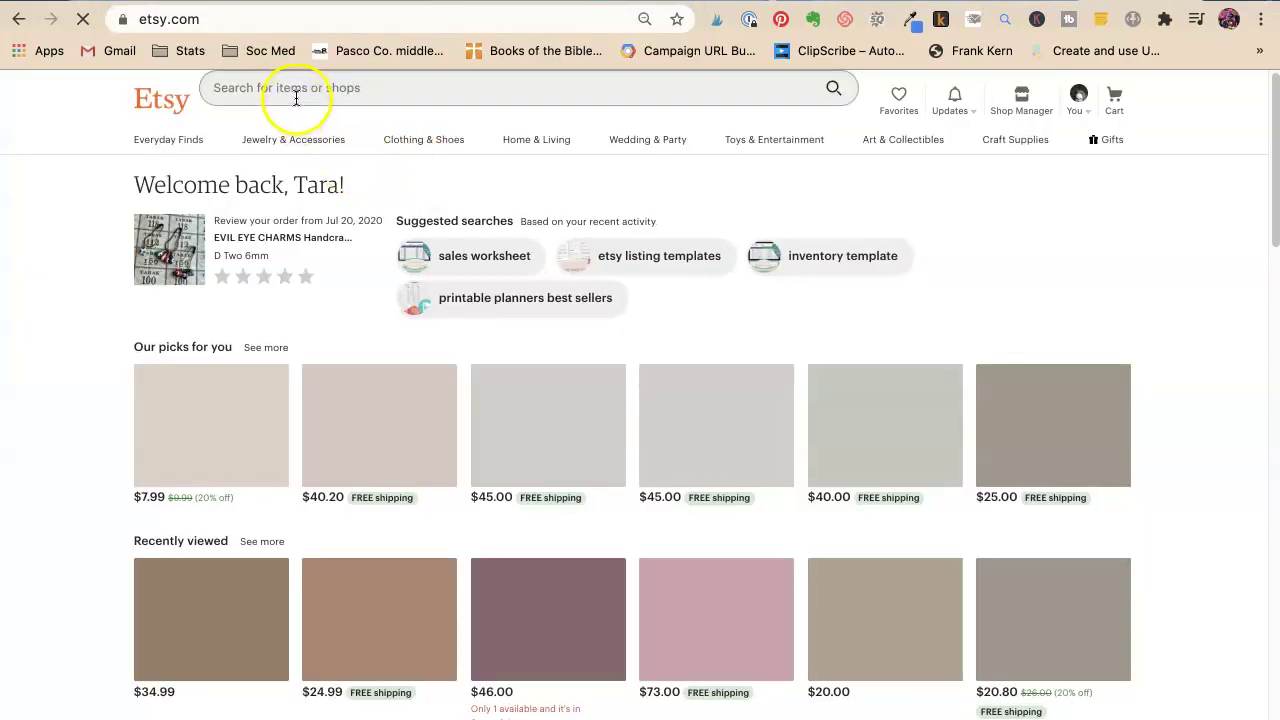
# Search Etsy shop names for 'glamorously' and open the SoGlamorouslyVintage shop.
pyautogui.click(294, 92)
pyautogui.write('glamo')
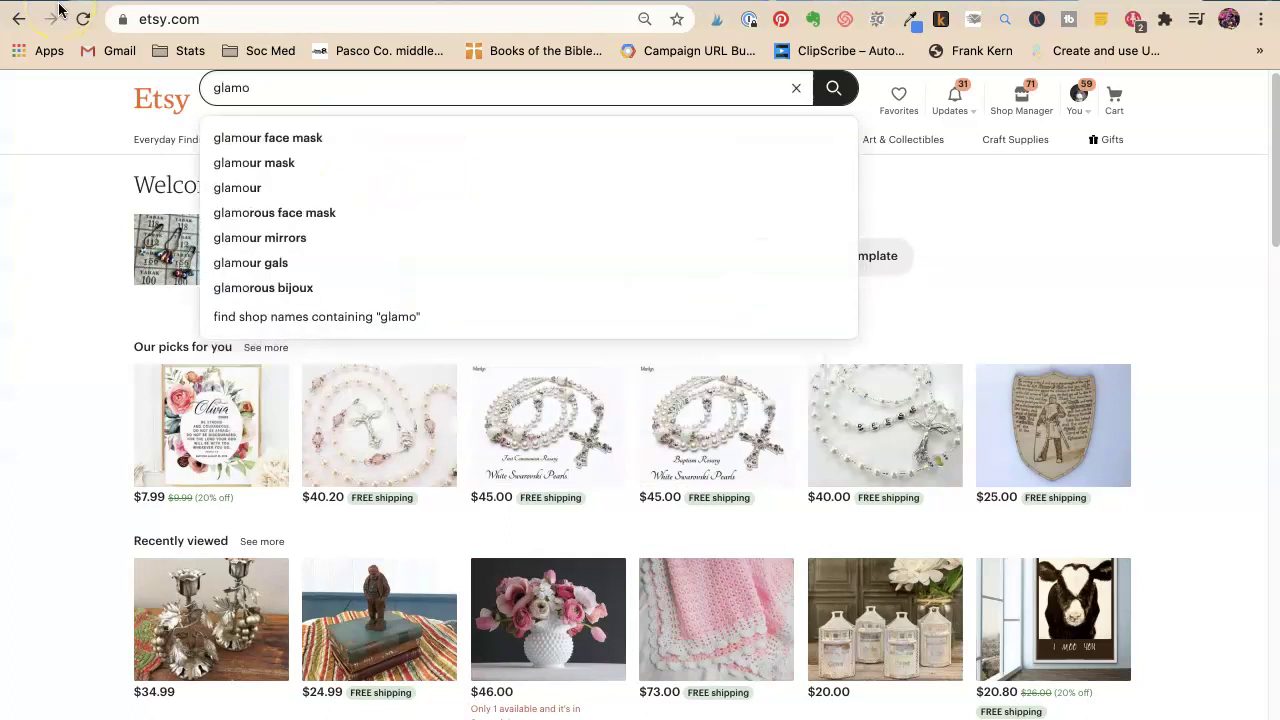
pyautogui.write('rousl')
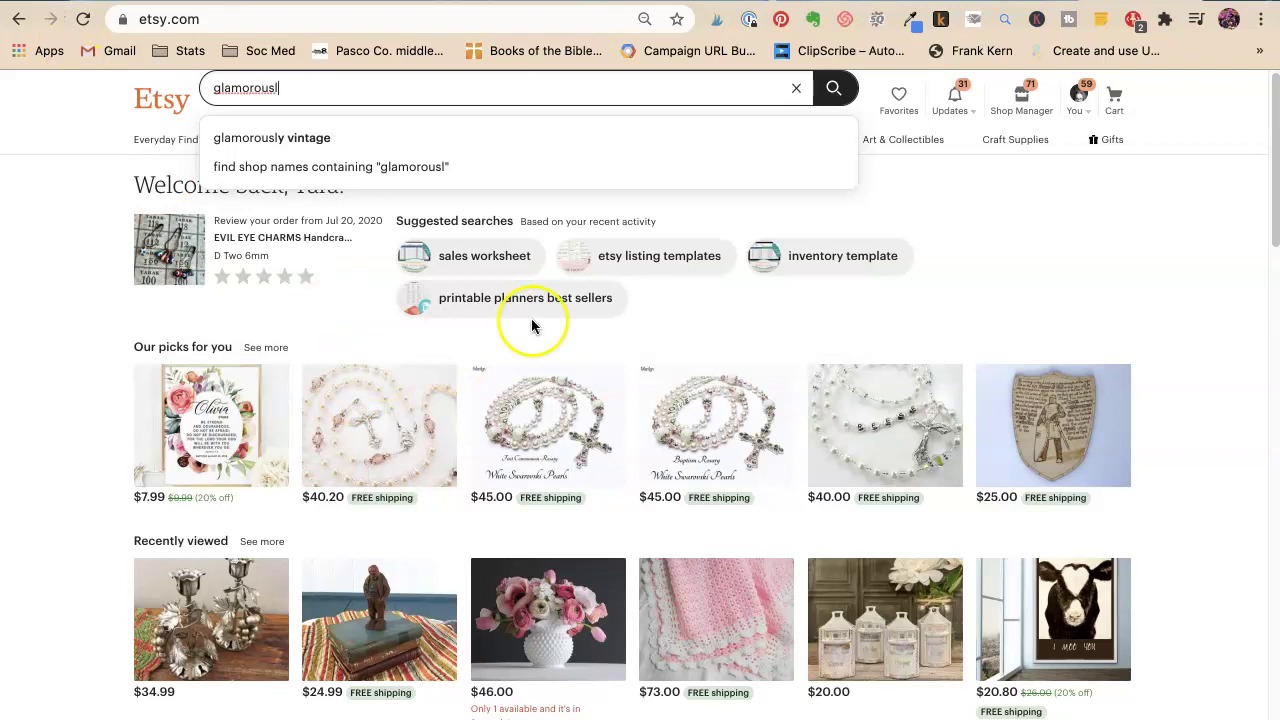
pyautogui.click(362, 176)
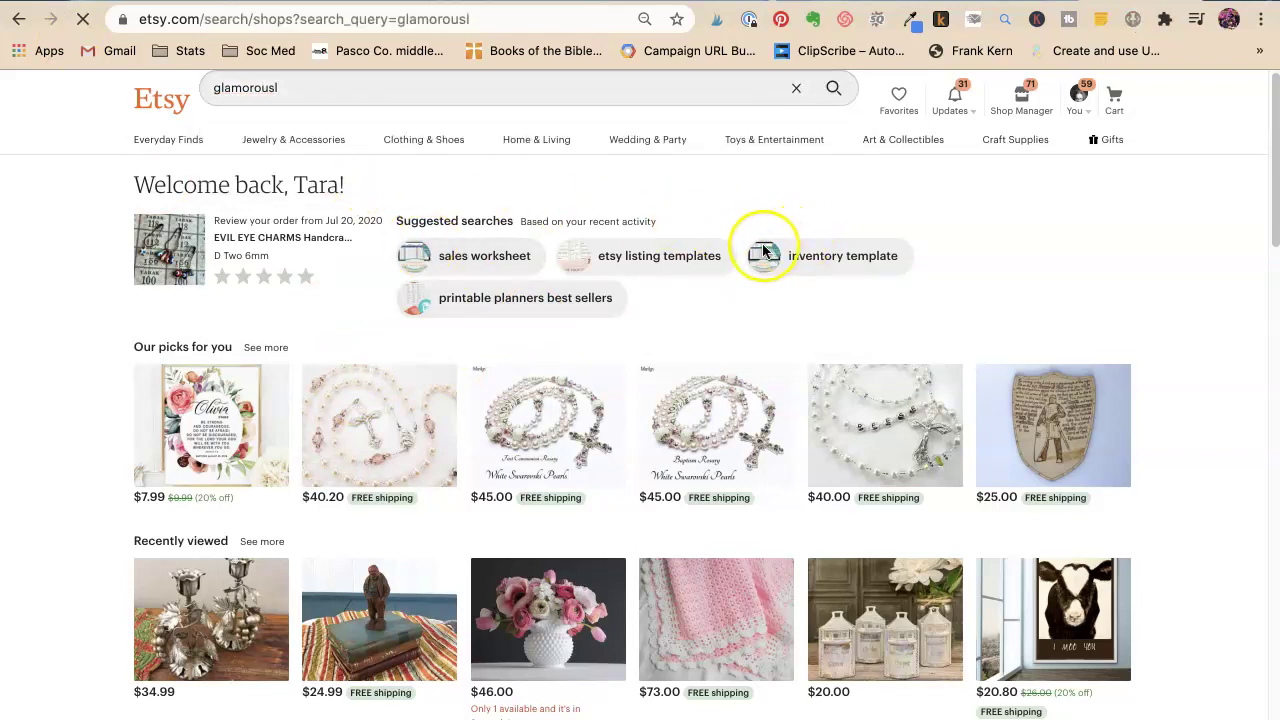
pyautogui.scroll(-1, 330, 350)
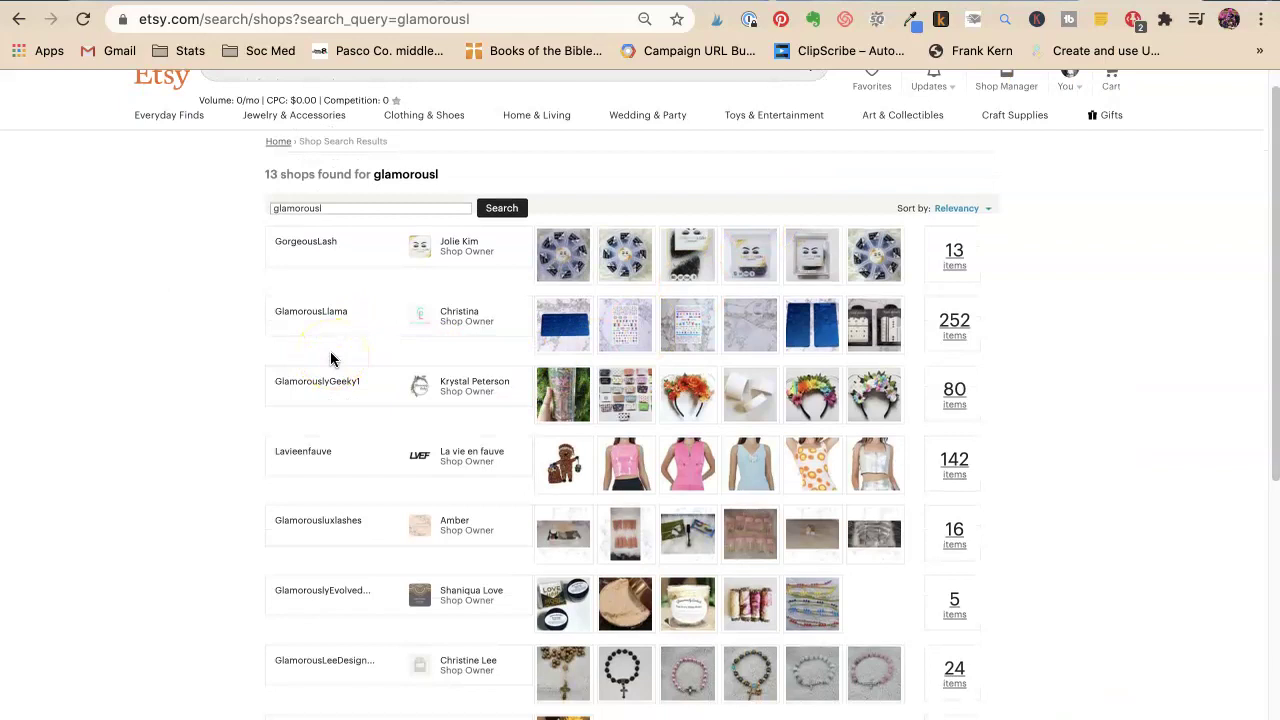
pyautogui.scroll(1, 331, 360)
pyautogui.click(330, 88)
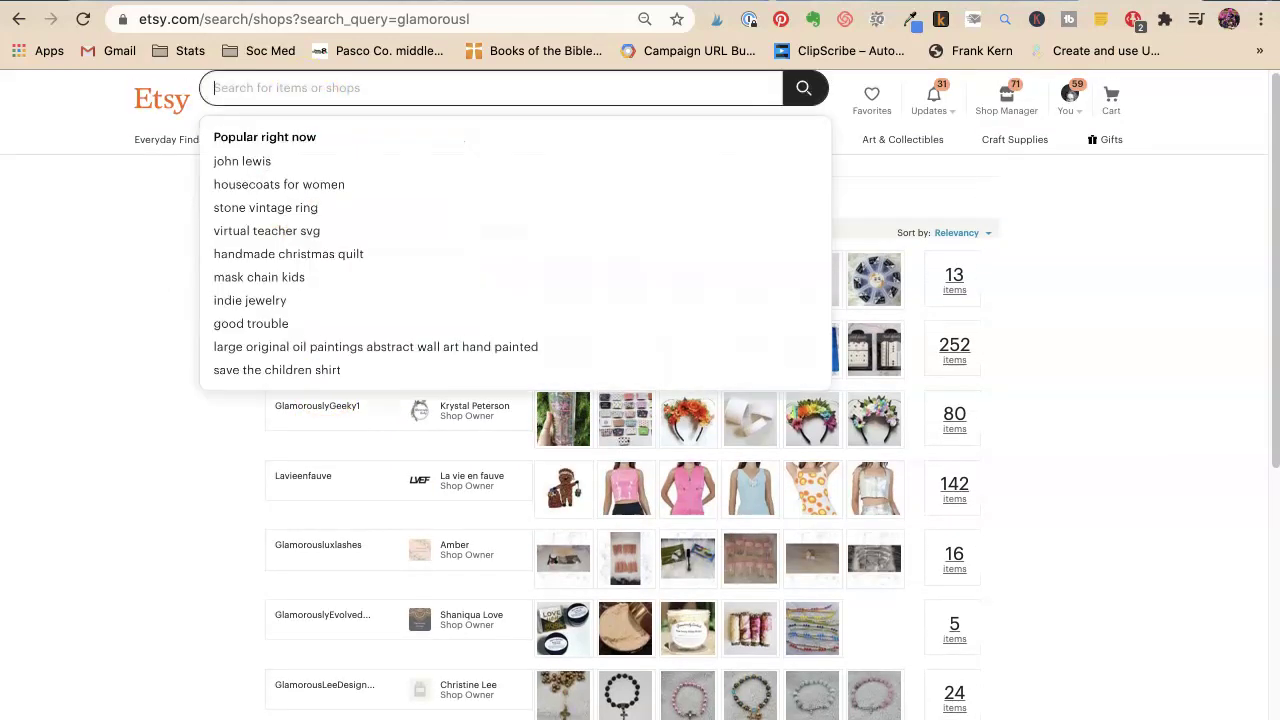
pyautogui.write('glamorously vintage')
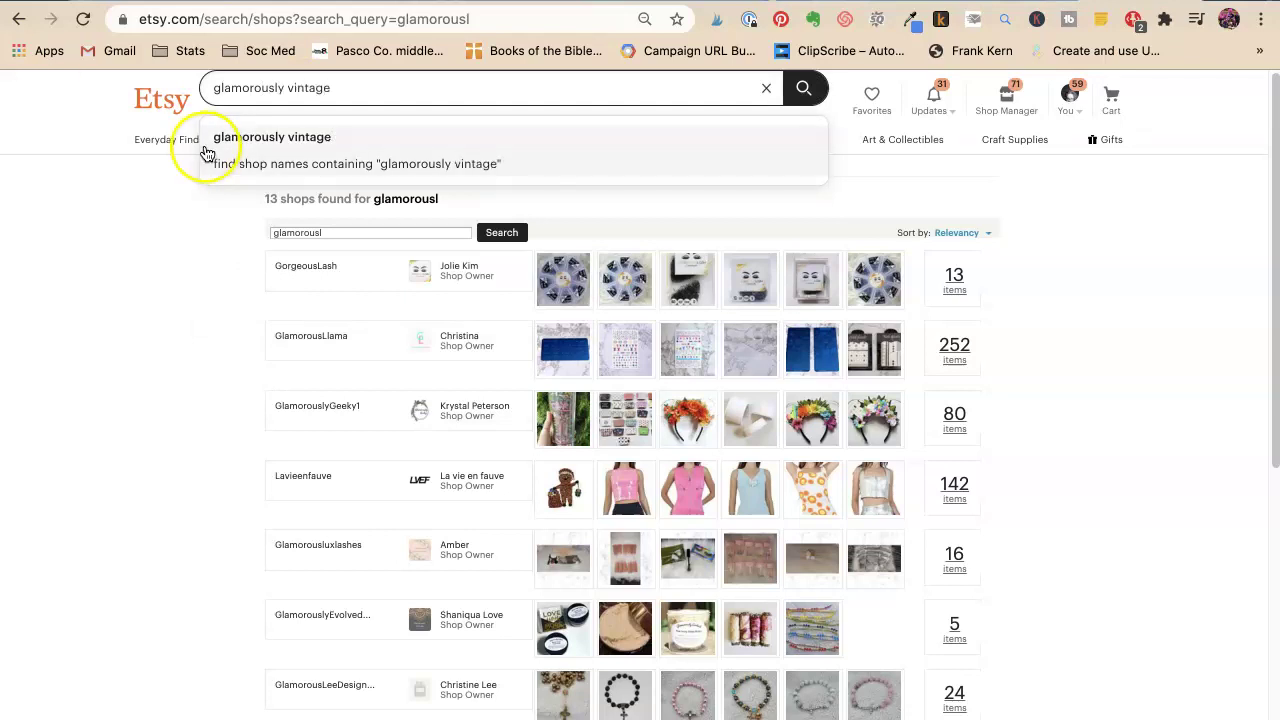
pyautogui.click(242, 166)
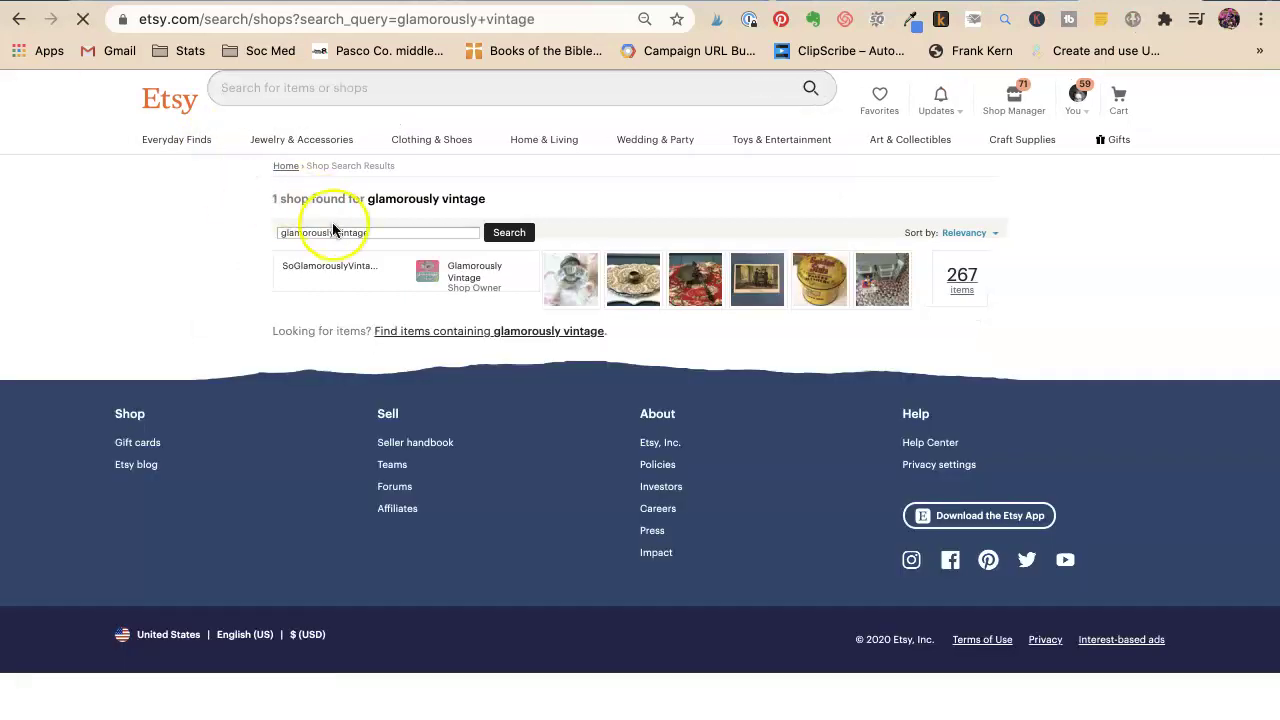
pyautogui.moveTo(427, 268)
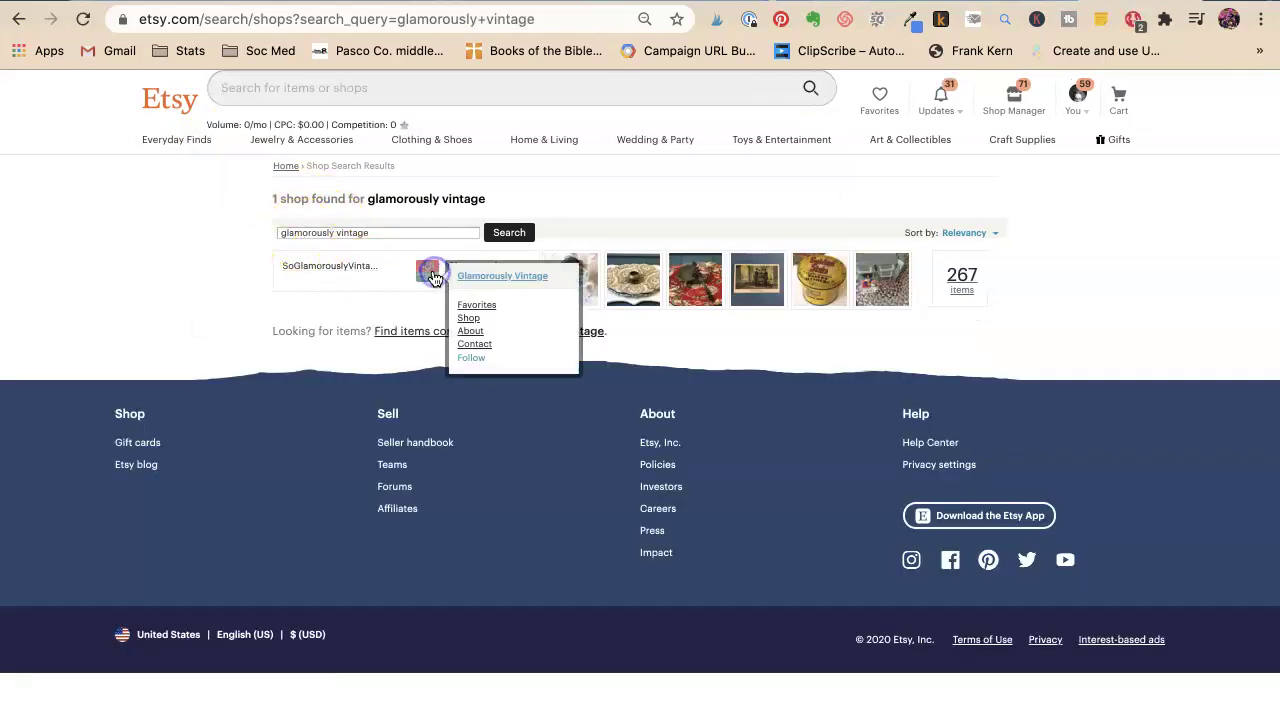
pyautogui.click(348, 268)
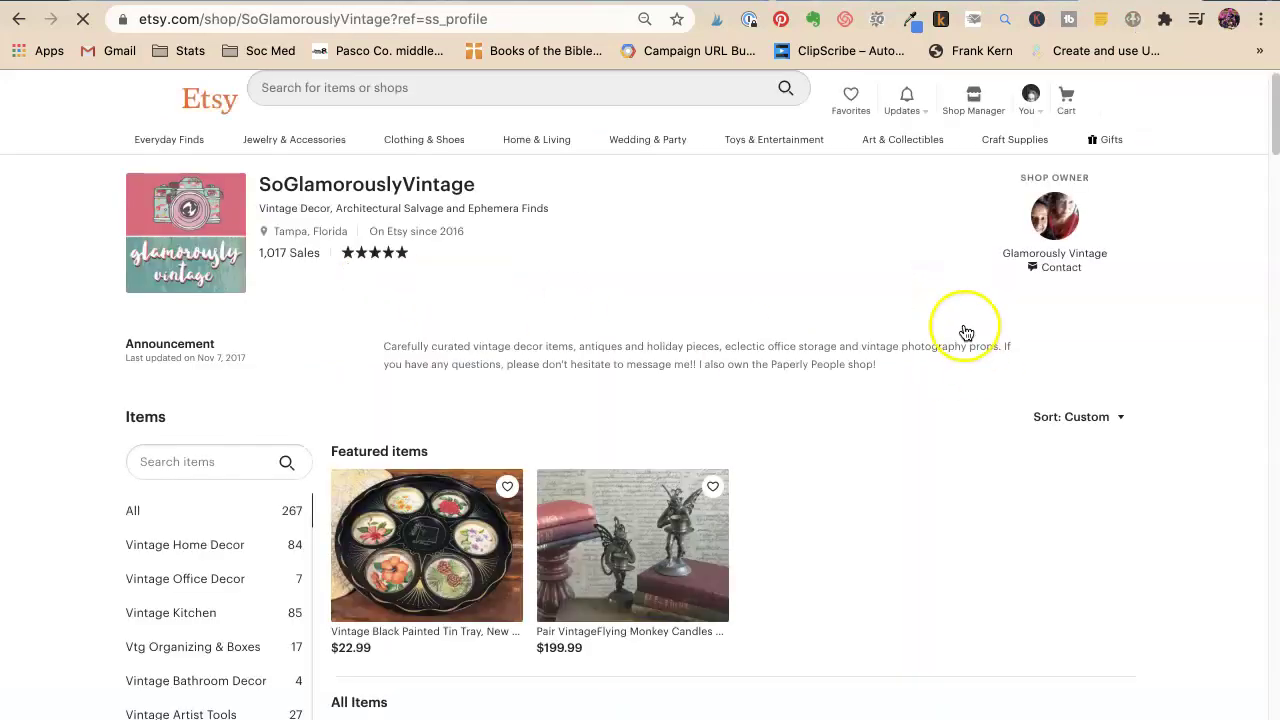
# Show the shop's Vintage Artist Tools section and scroll through its items.
pyautogui.scroll(-2, 581, 185)
pyautogui.scroll(-5, 581, 188)
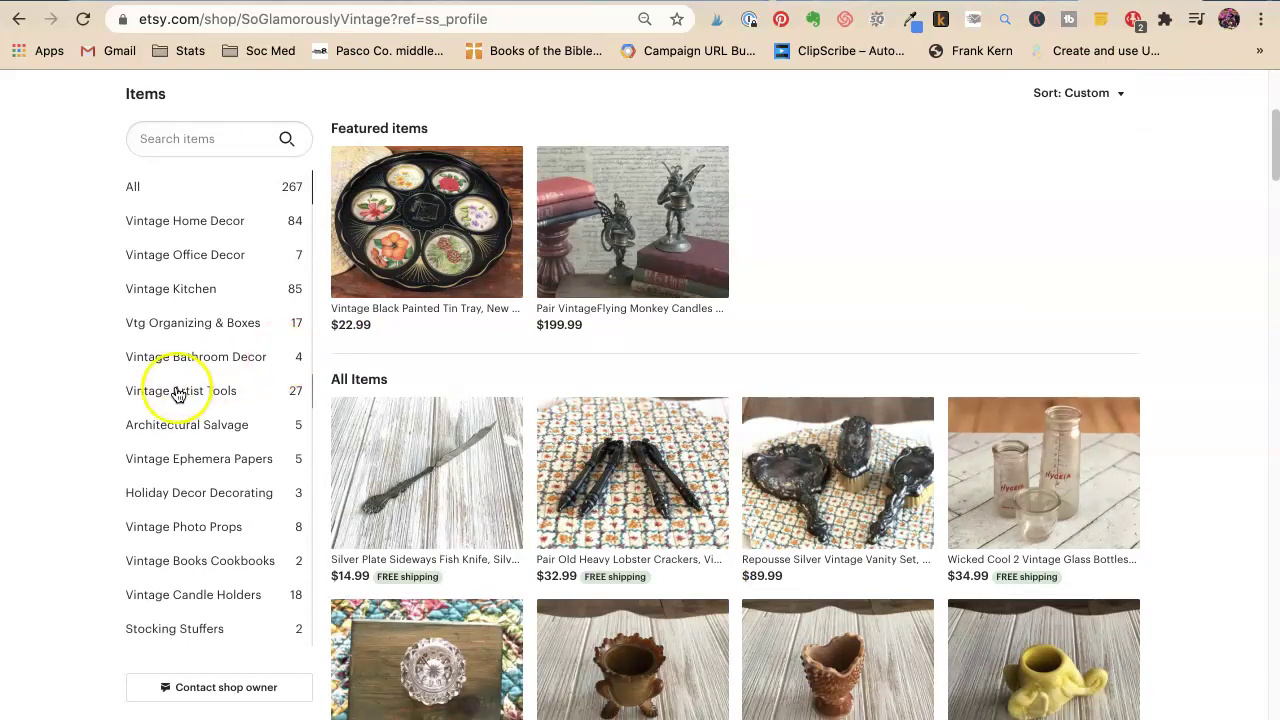
pyautogui.click(170, 391)
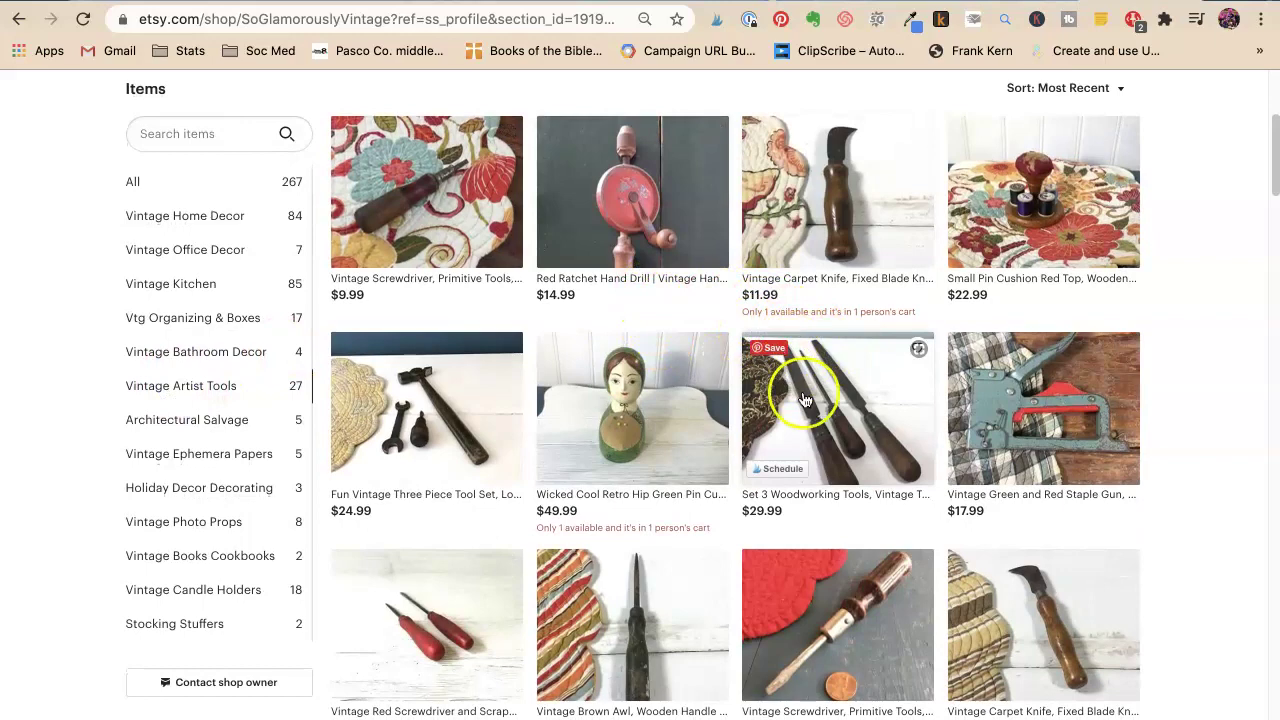
pyautogui.scroll(-3, 805, 400)
pyautogui.scroll(-10, 805, 400)
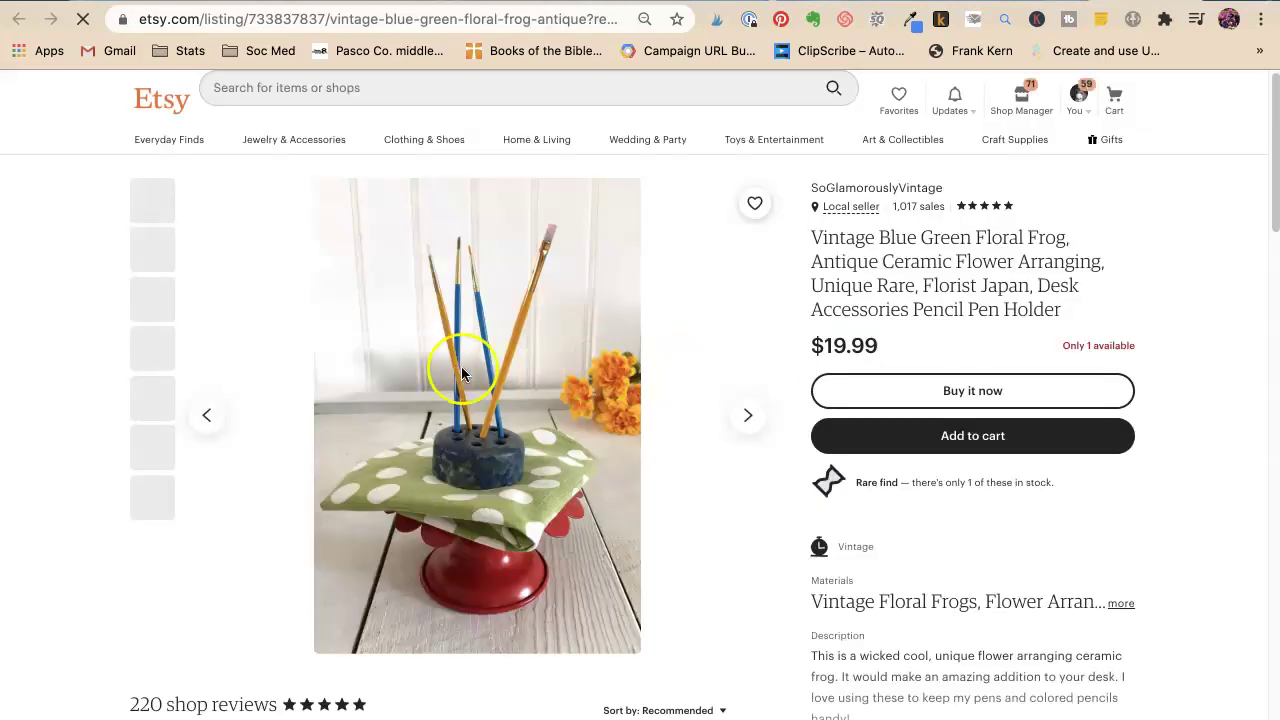
# Save the floral frog's main product photo to the Desktop as a JPEG.
pyautogui.rightClick(465, 342)
pyautogui.click(541, 370)
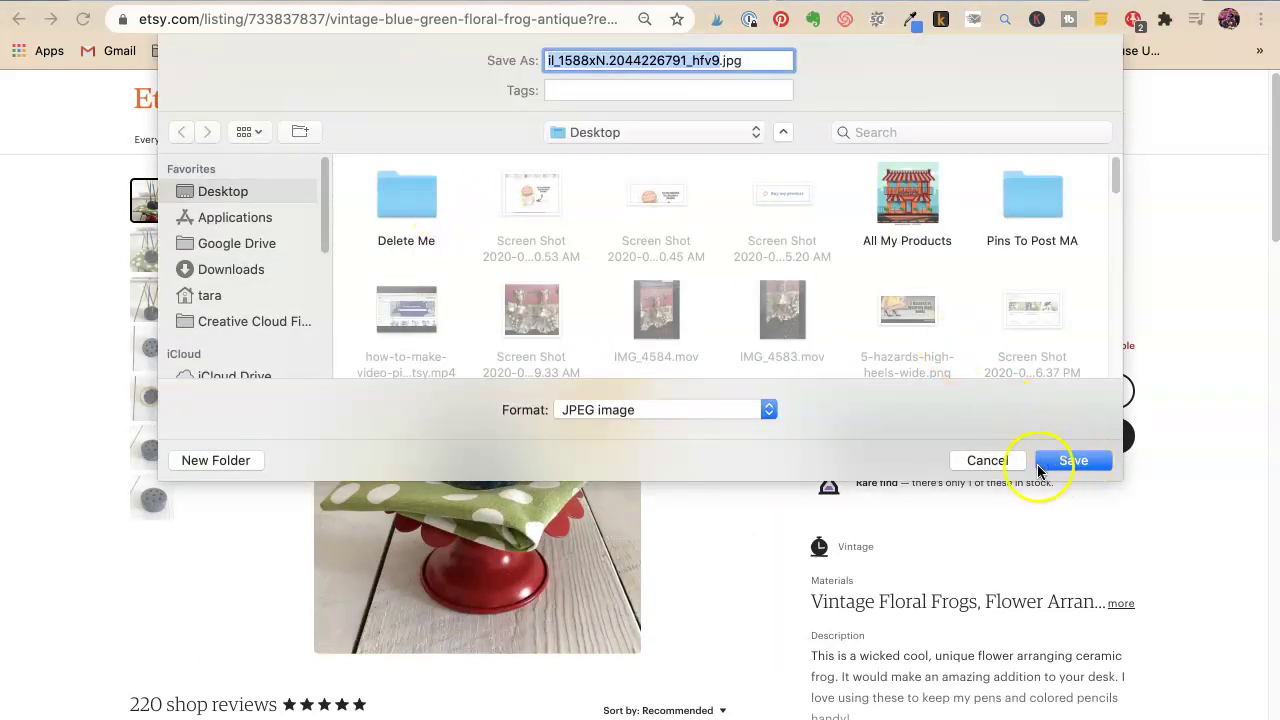
pyautogui.click(1040, 470)
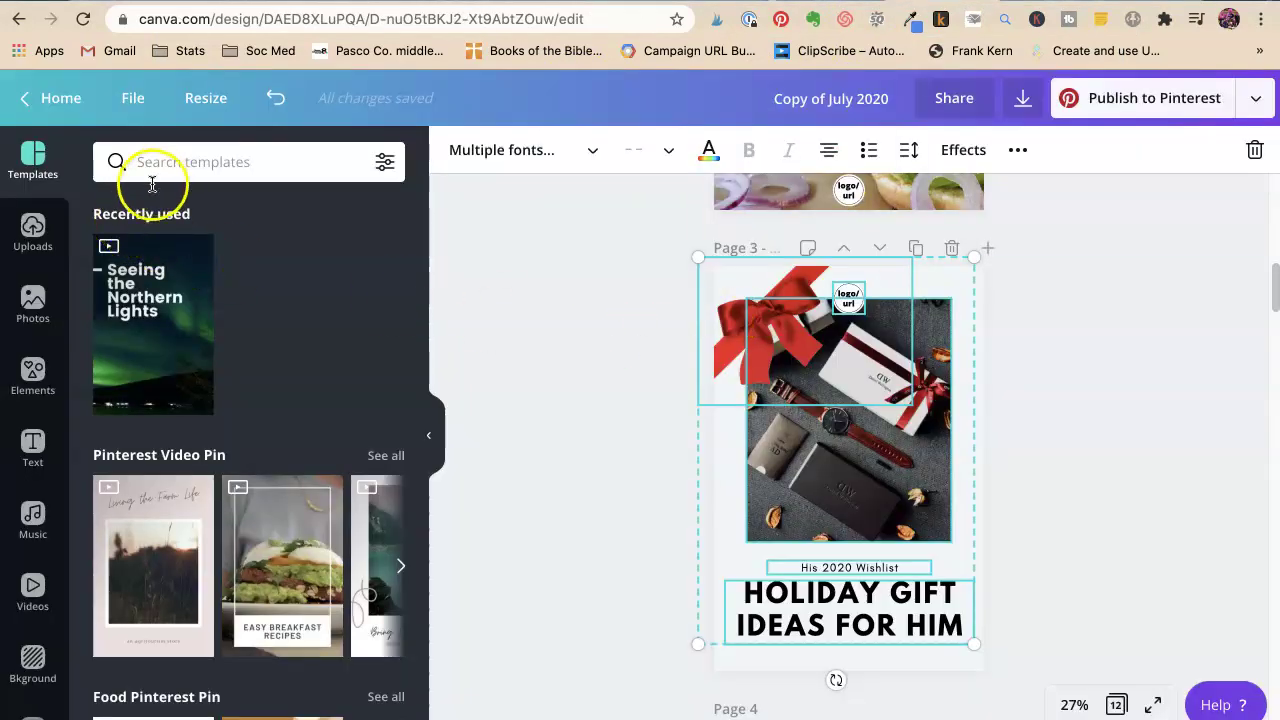
# Upload the downloaded floral frog photo from the Desktop into Canva.
pyautogui.click(38, 240)
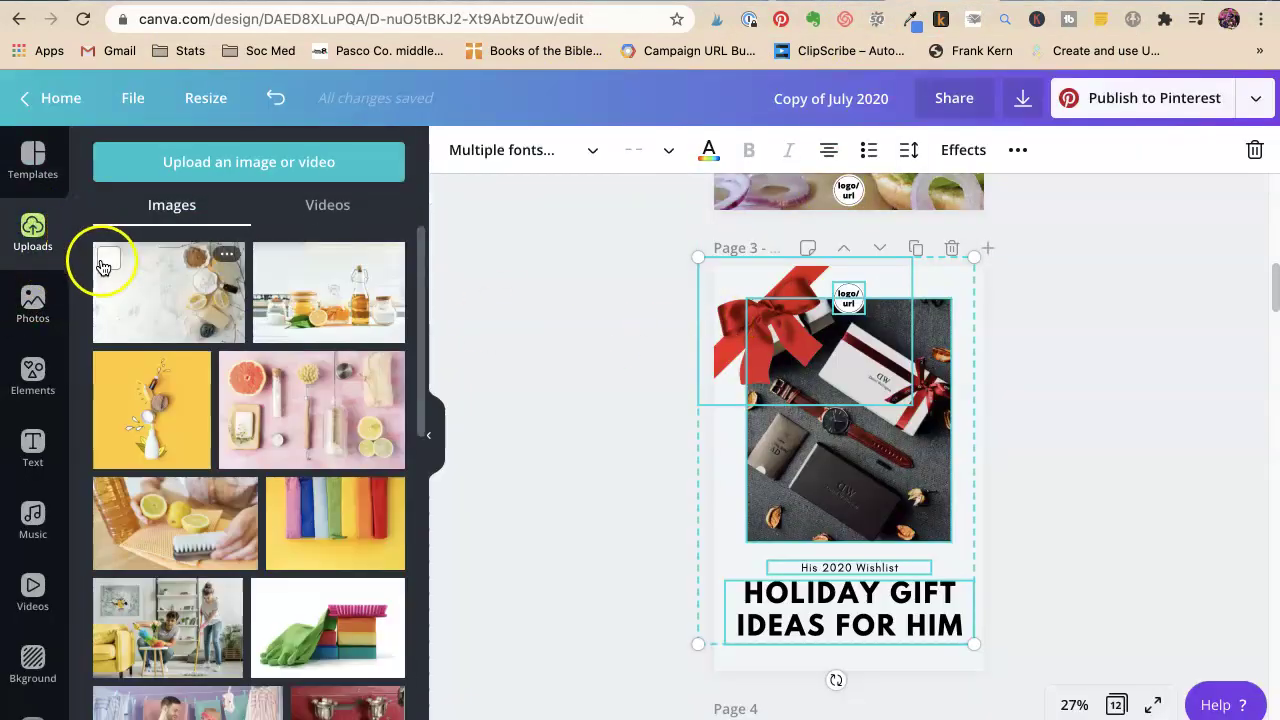
pyautogui.click(200, 162)
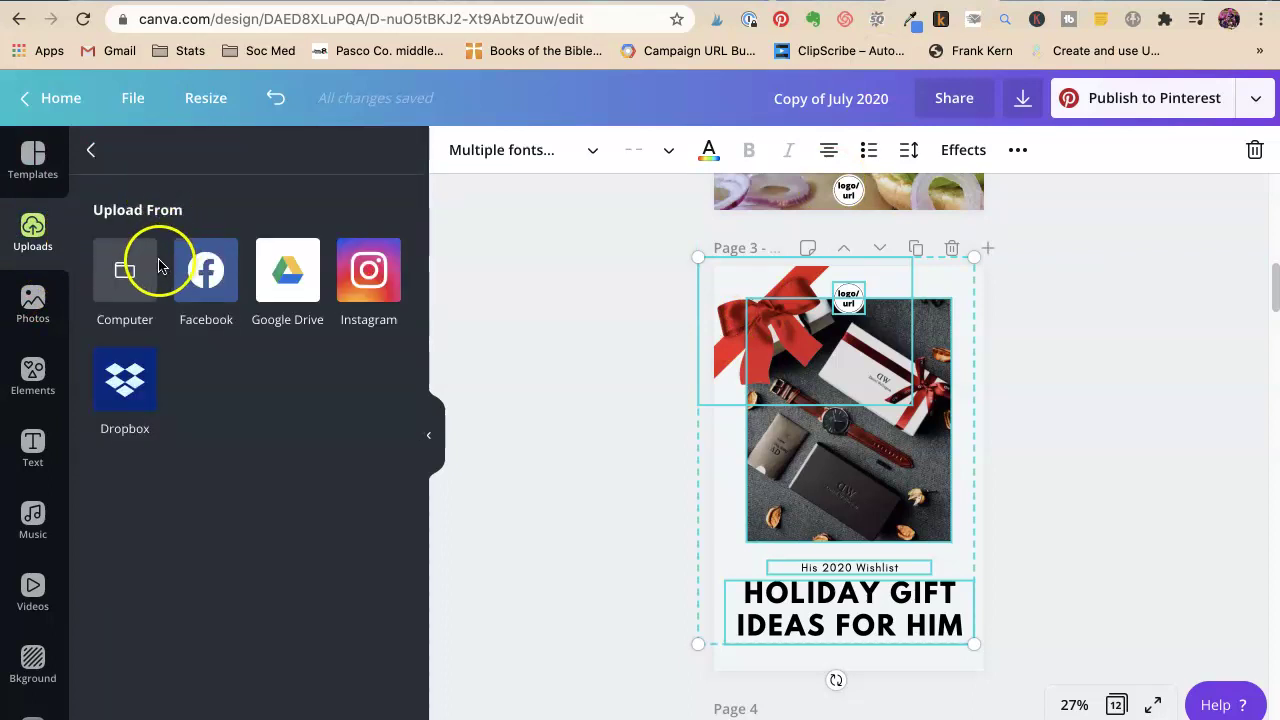
pyautogui.click(120, 270)
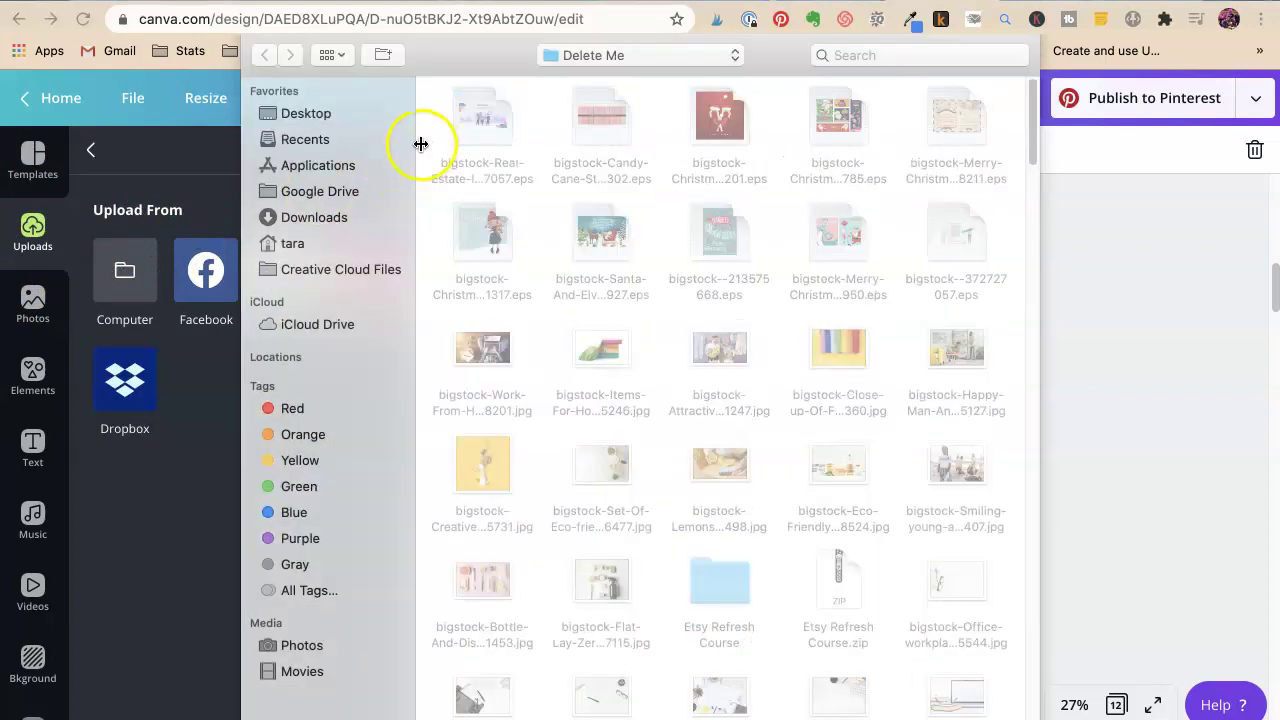
pyautogui.click(306, 114)
pyautogui.click(486, 115)
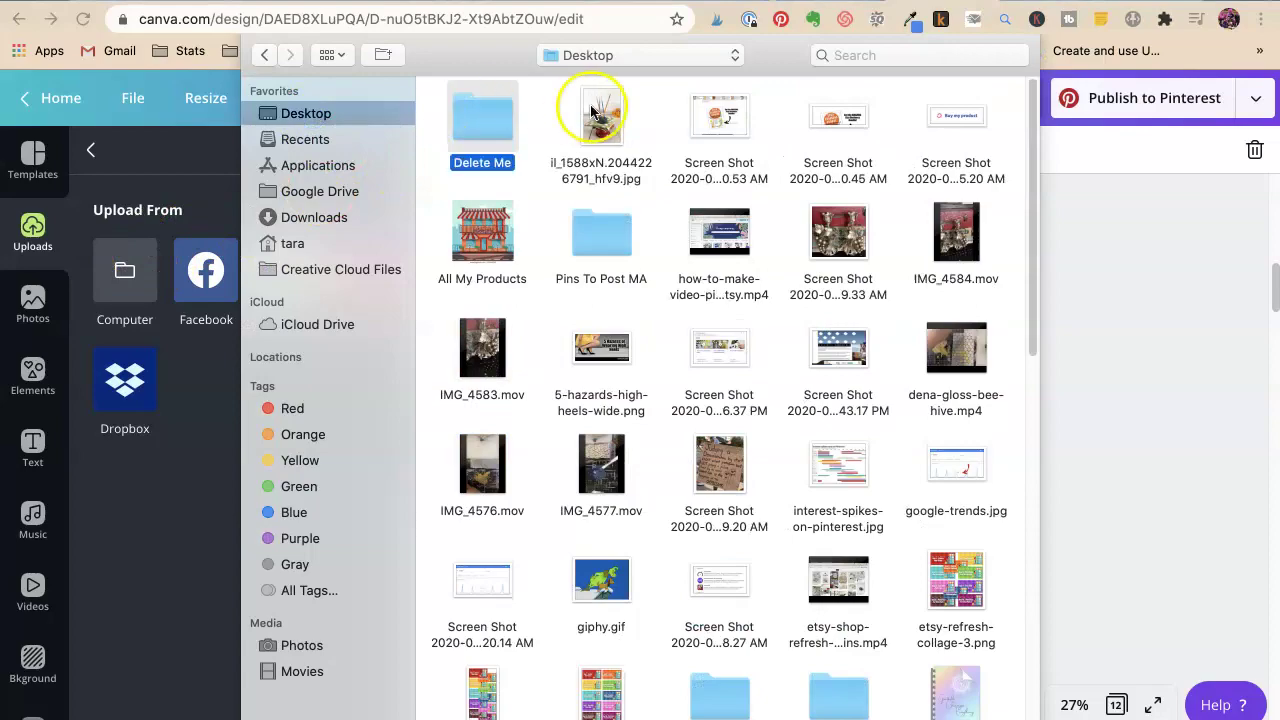
pyautogui.doubleClick(596, 108)
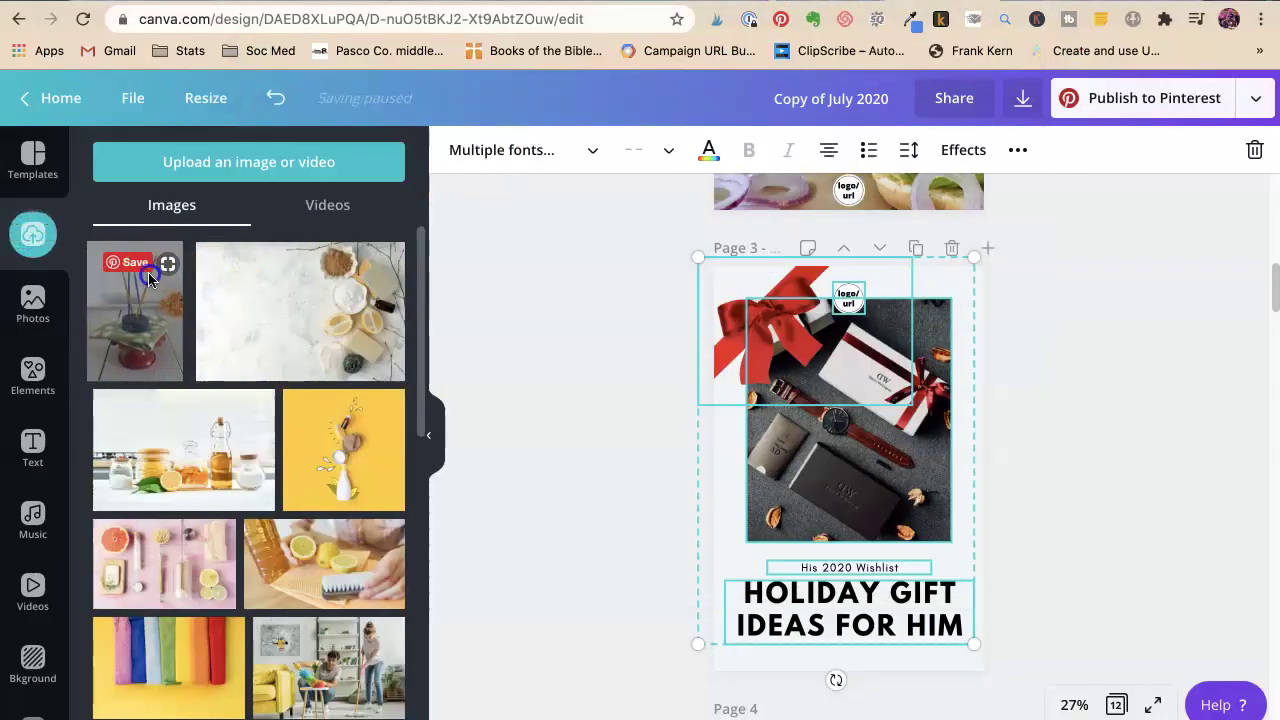
# Drop the photo into page 3's picture frame and delete the logo placeholder.
pyautogui.moveTo(160, 280); pyautogui.dragTo(845, 430)
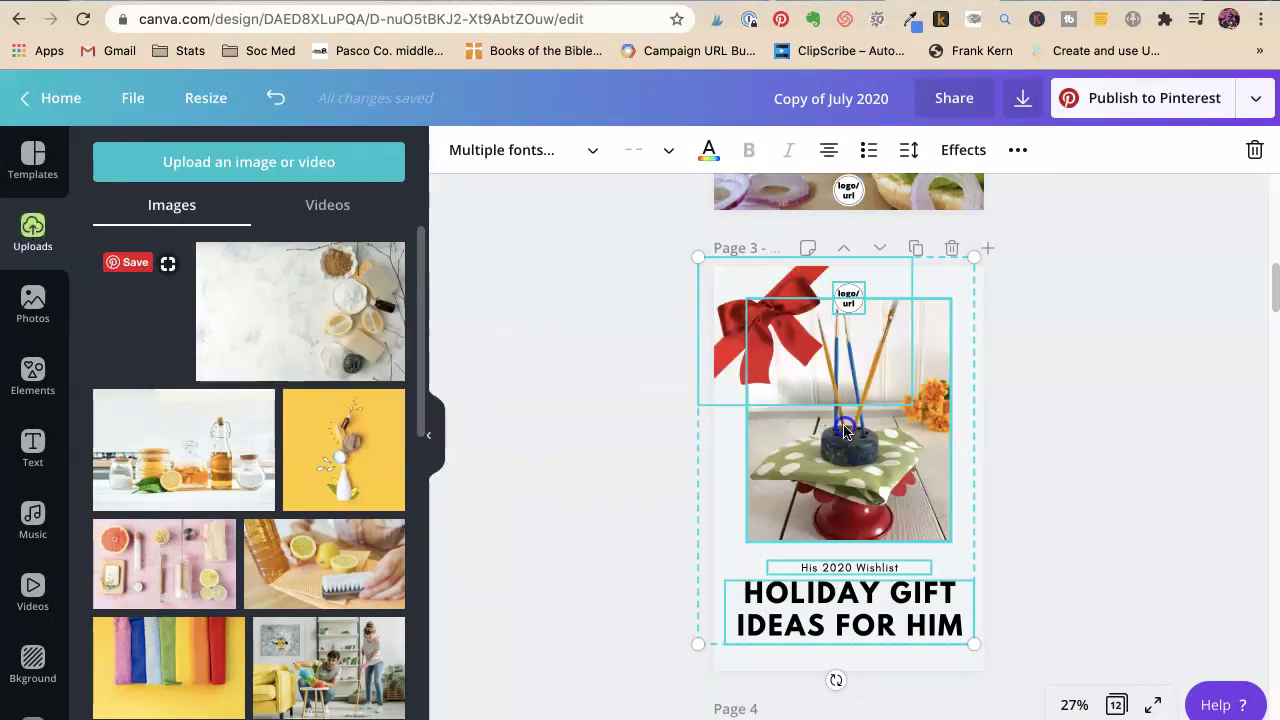
pyautogui.click(1079, 449)
pyautogui.click(853, 302)
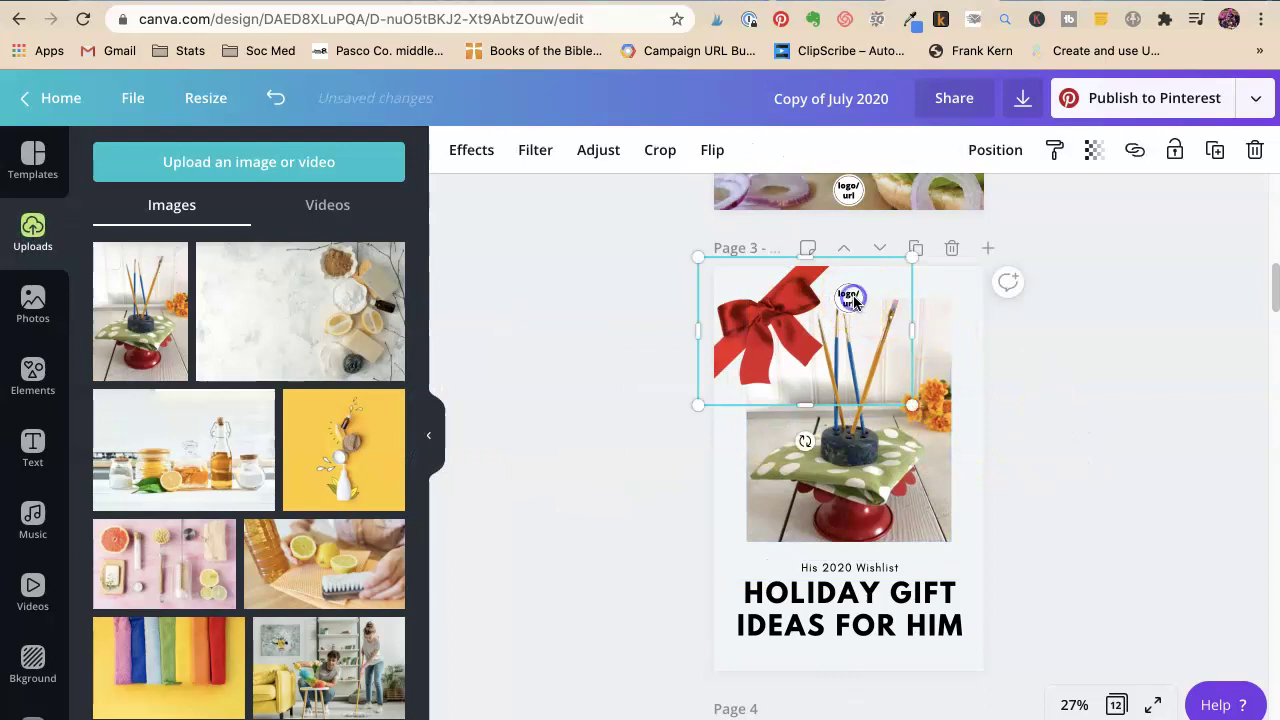
pyautogui.moveTo(853, 302)
pyautogui.mouseDown()
pyautogui.moveTo(788, 316)
pyautogui.moveTo(816, 344)
pyautogui.mouseUp()
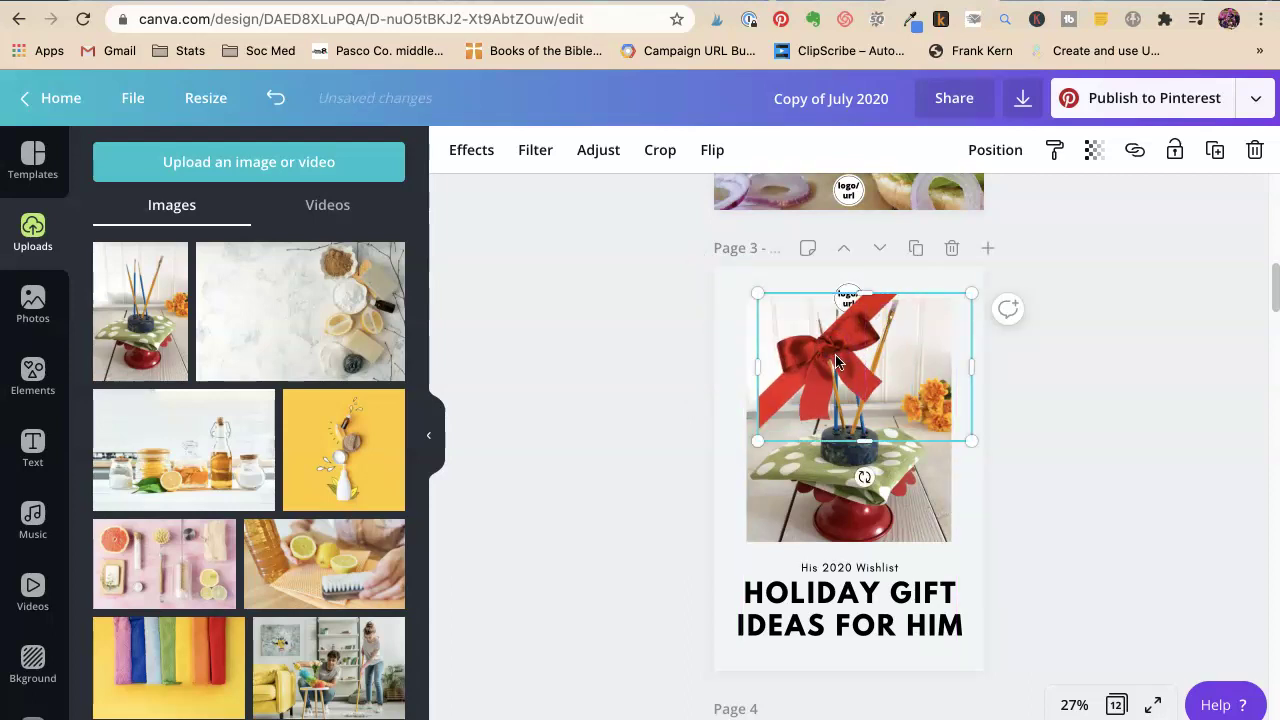
pyautogui.press('super+z')
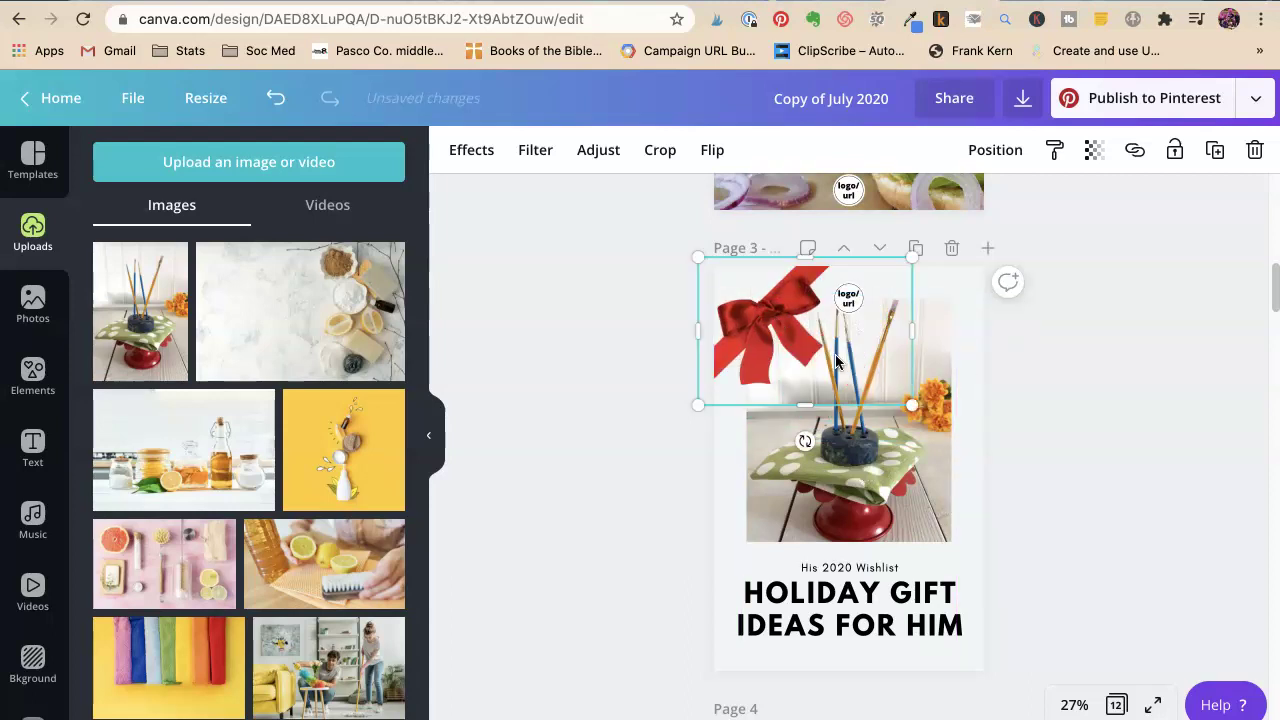
pyautogui.click(850, 302)
pyautogui.press('Delete')
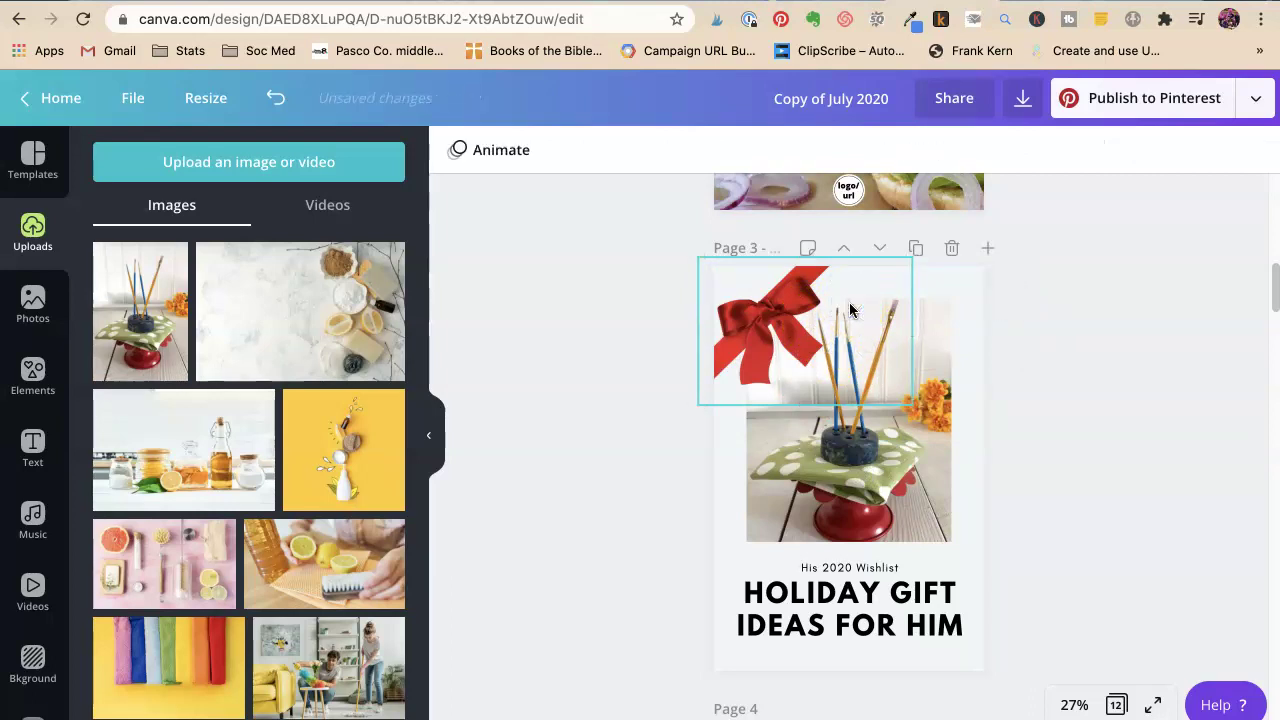
# Retype the His 2020 Wishlist subtitle and widen it to fit on one line.
pyautogui.scroll(-2, 1102, 409)
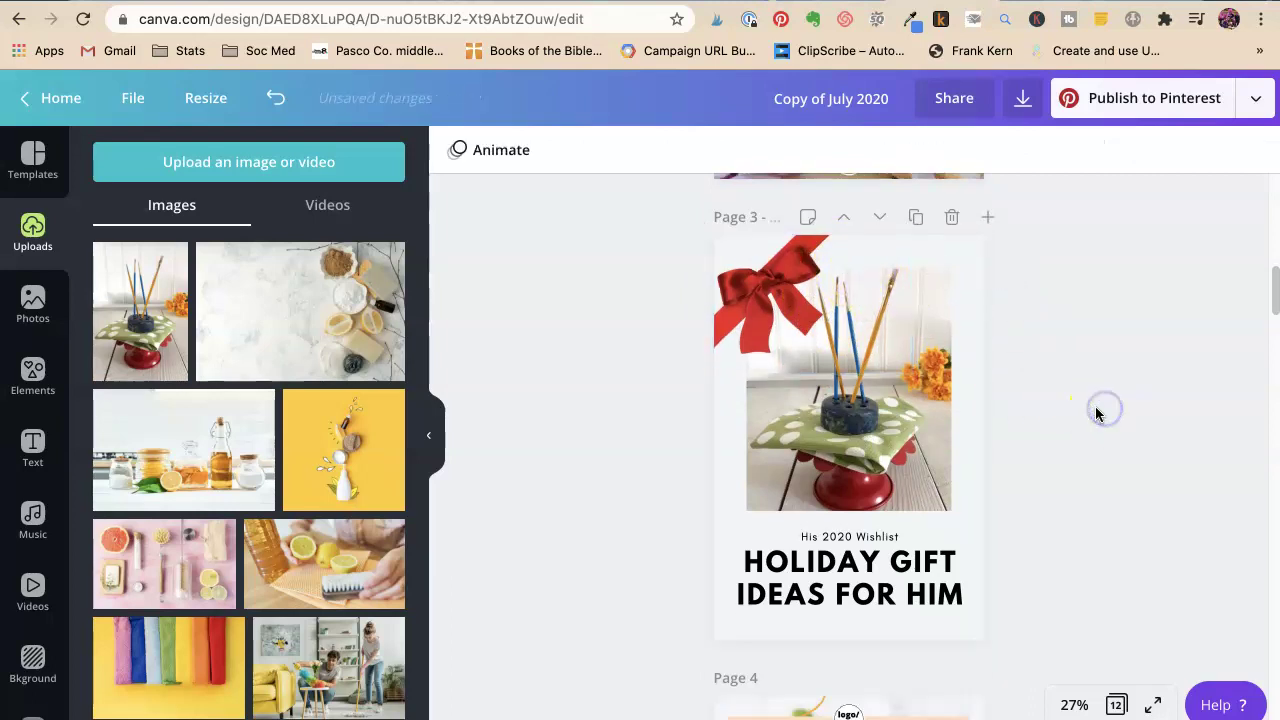
pyautogui.click(845, 489)
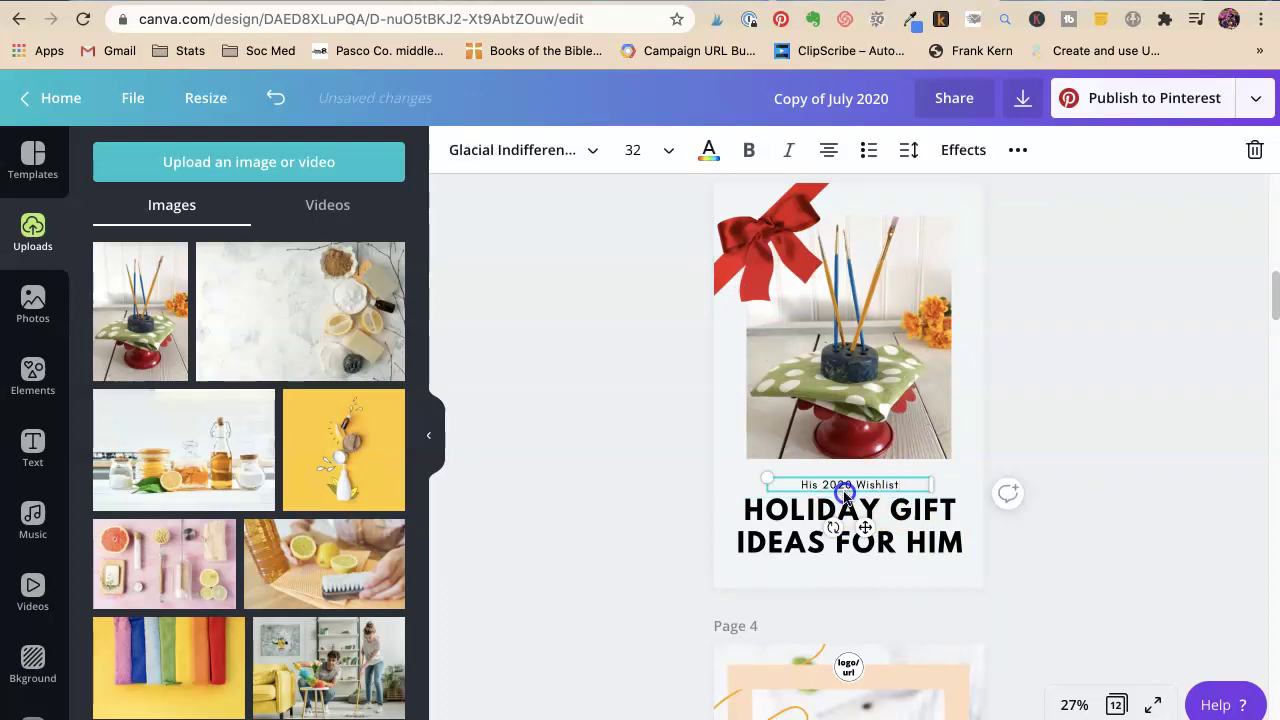
pyautogui.click(838, 487)
pyautogui.write('The Best Artist Gifts For')
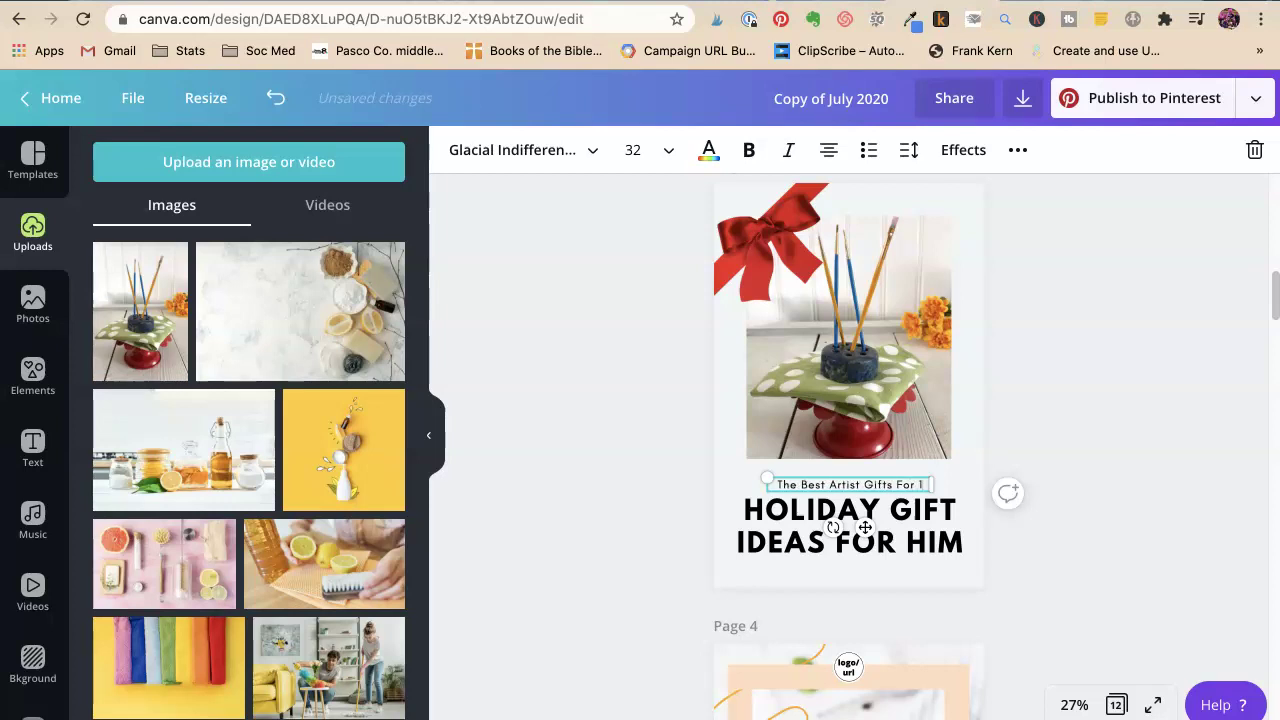
pyautogui.write('020')
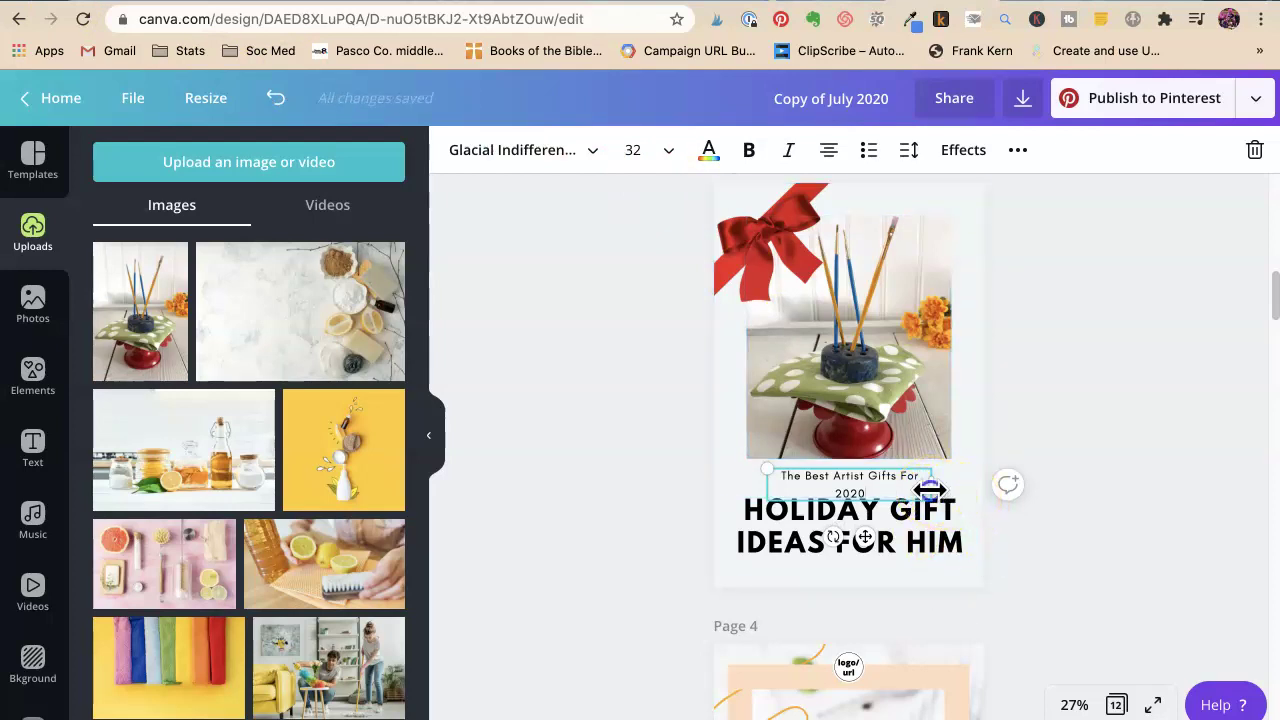
pyautogui.moveTo(929, 489); pyautogui.dragTo(858, 491)
pyautogui.click(1106, 509)
# Replace HIM in the heading so it reads HOLIDAY GIFT IDEAS FOR ARTISTS.
pyautogui.click(886, 534)
pyautogui.click(906, 533)
pyautogui.click(905, 539)
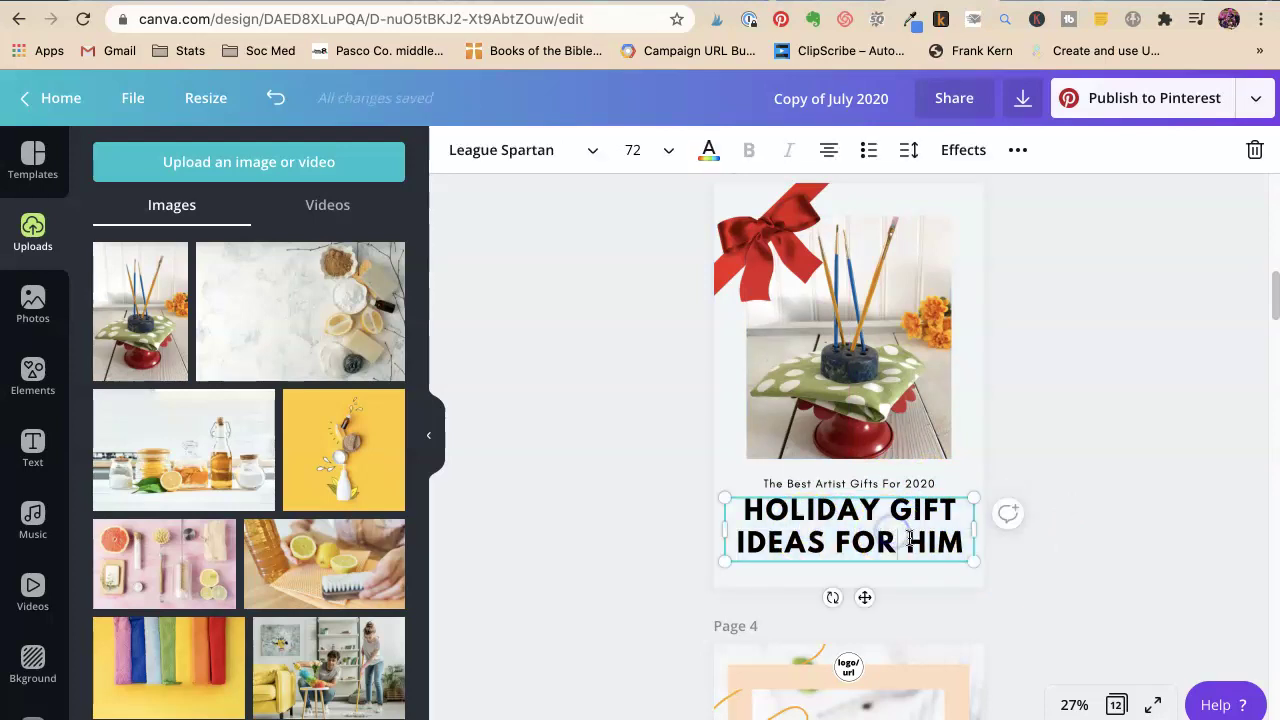
pyautogui.moveTo(943, 541)
pyautogui.mouseDown()
pyautogui.moveTo(994, 537)
pyautogui.moveTo(940, 546)
pyautogui.mouseUp()
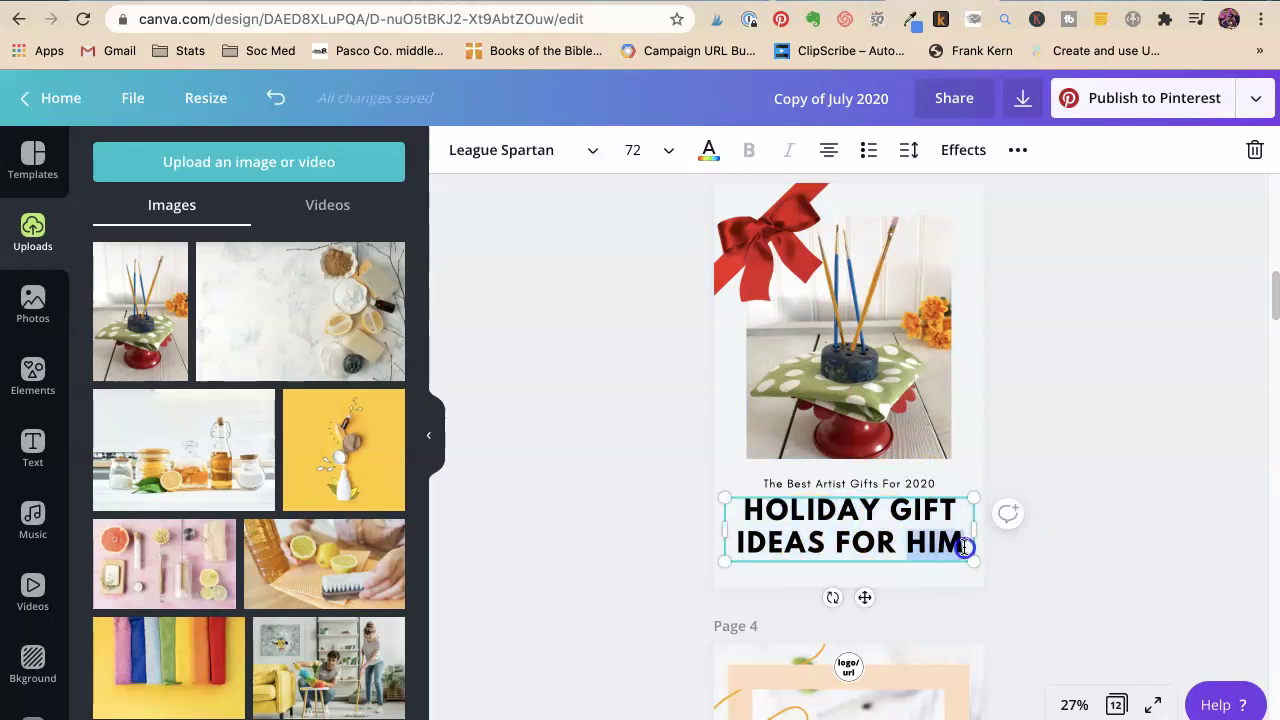
pyautogui.write('HER')
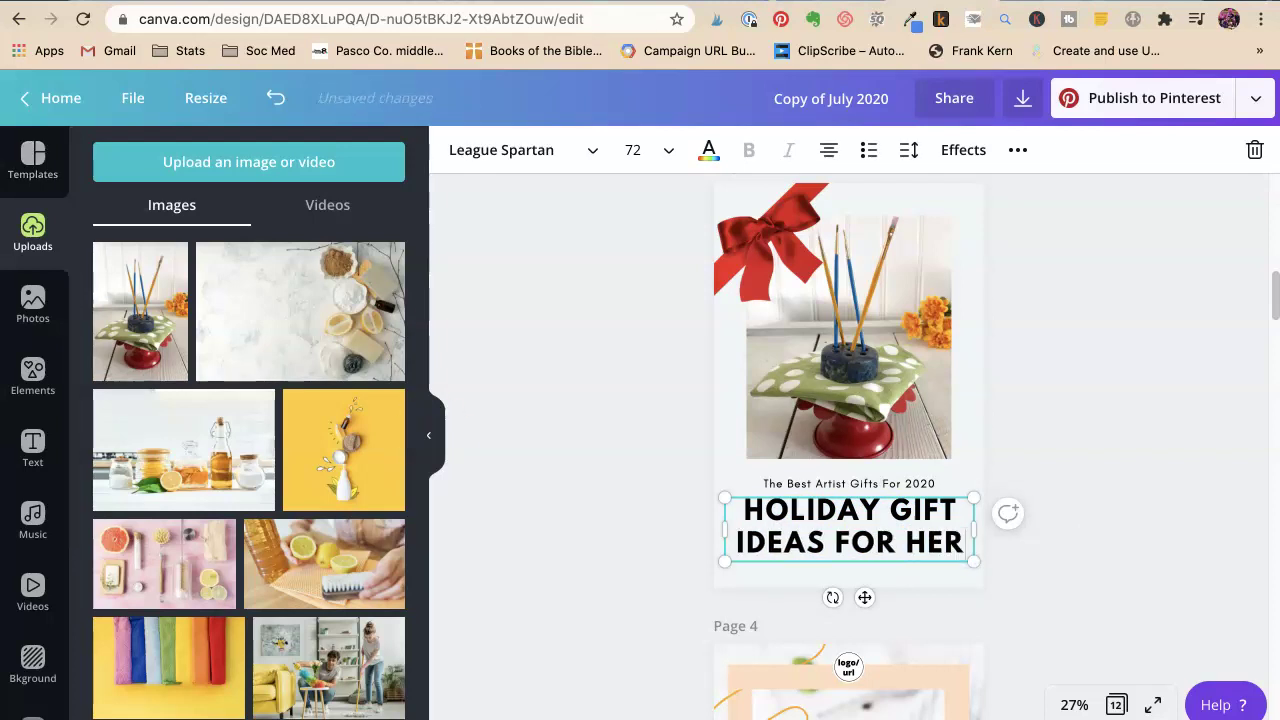
pyautogui.click(1081, 282)
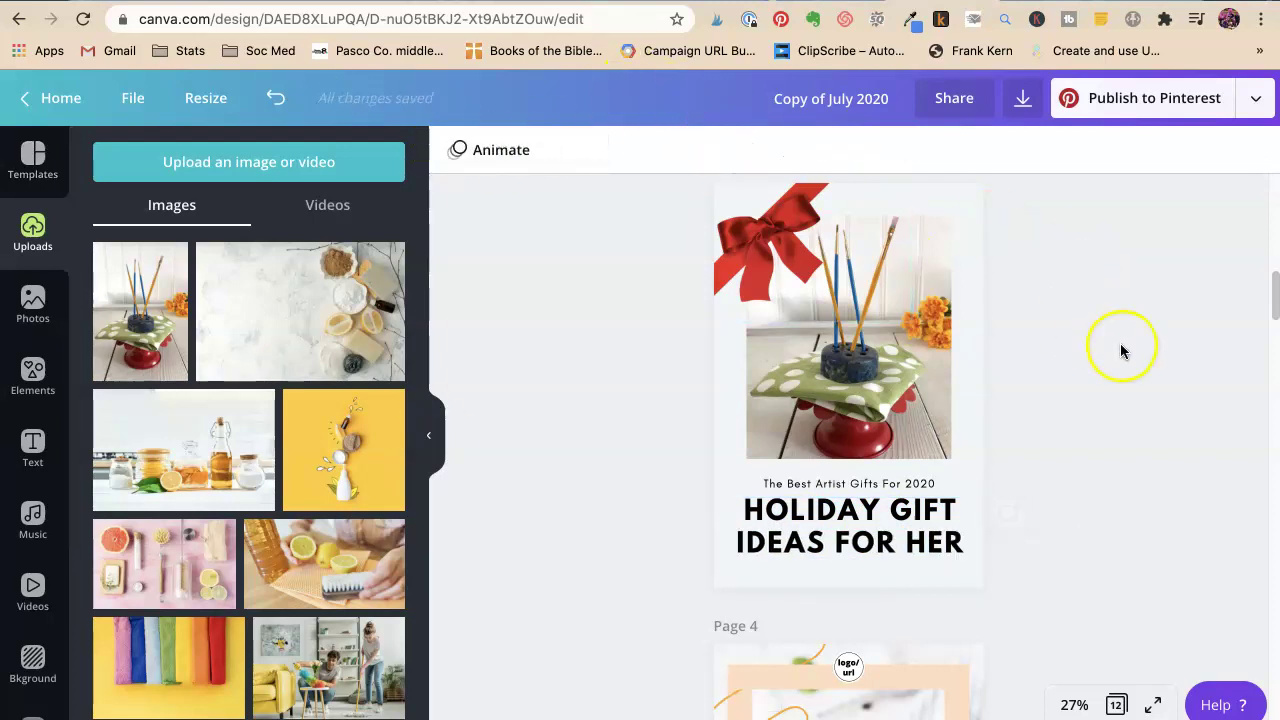
pyautogui.click(863, 551)
pyautogui.doubleClick(936, 550)
pyautogui.tripleClick(930, 547)
pyautogui.doubleClick(920, 545)
pyautogui.write('ARTISTS')
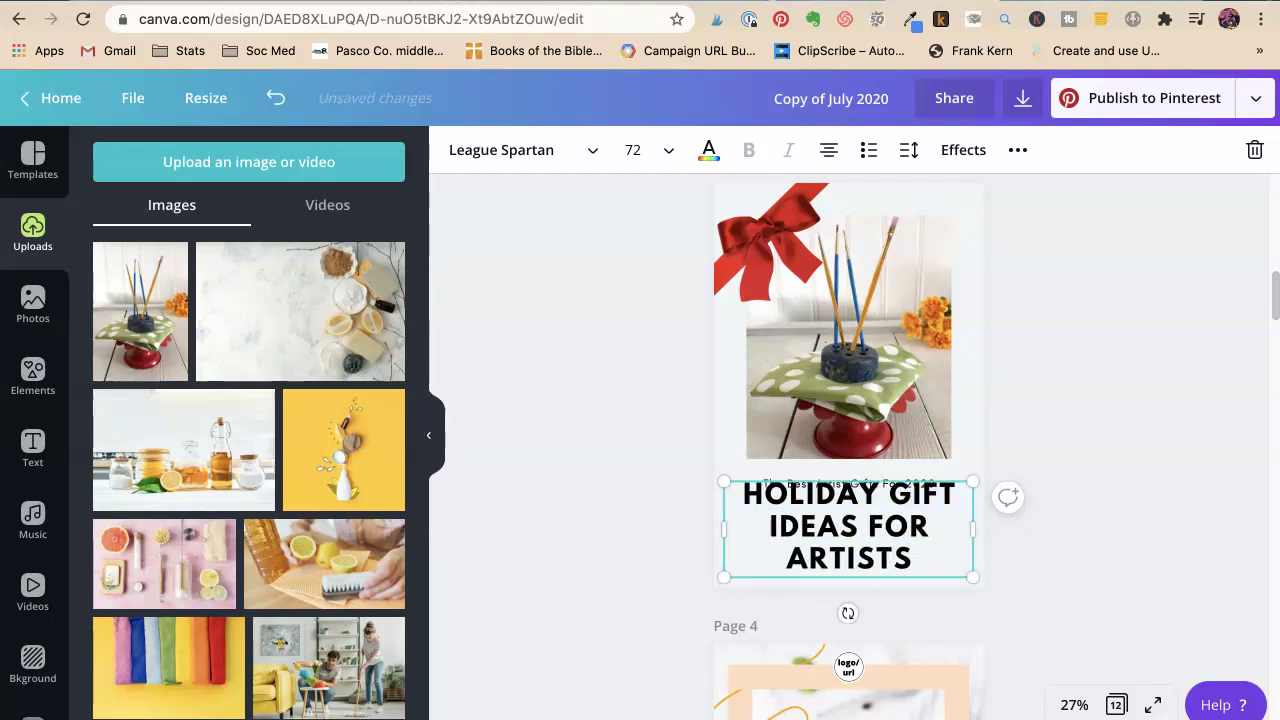
pyautogui.click(1070, 475)
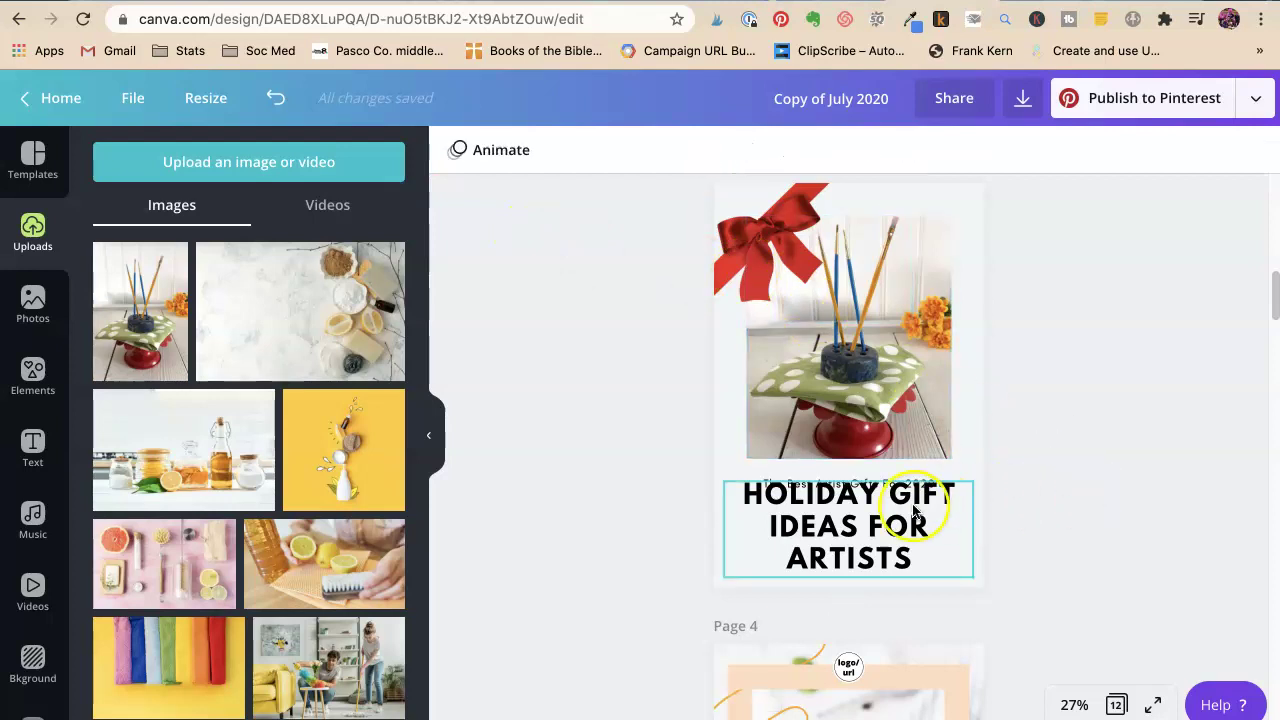
# Move the small subtitle to the pin's top and reword it 'So Glamorously Vintage'.
pyautogui.moveTo(900, 484); pyautogui.dragTo(943, 194)
pyautogui.doubleClick(933, 190)
pyautogui.write('So Glamorously Vintage')
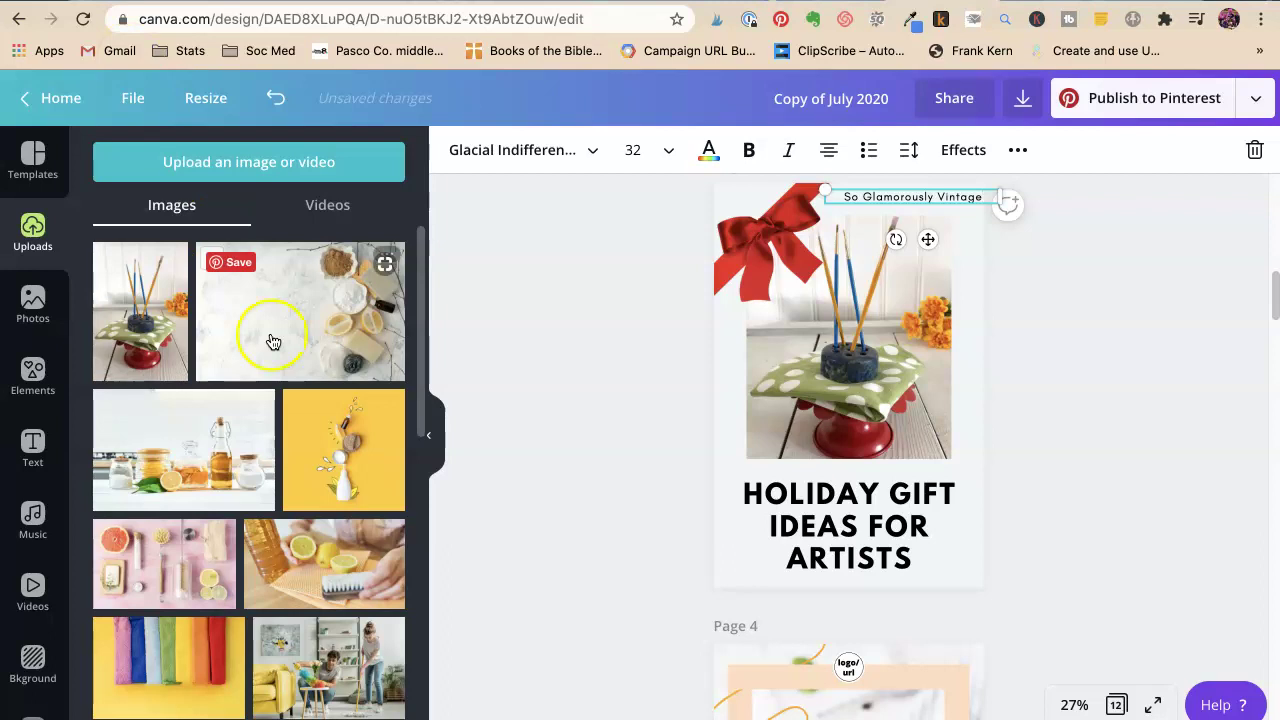
pyautogui.click(1094, 508)
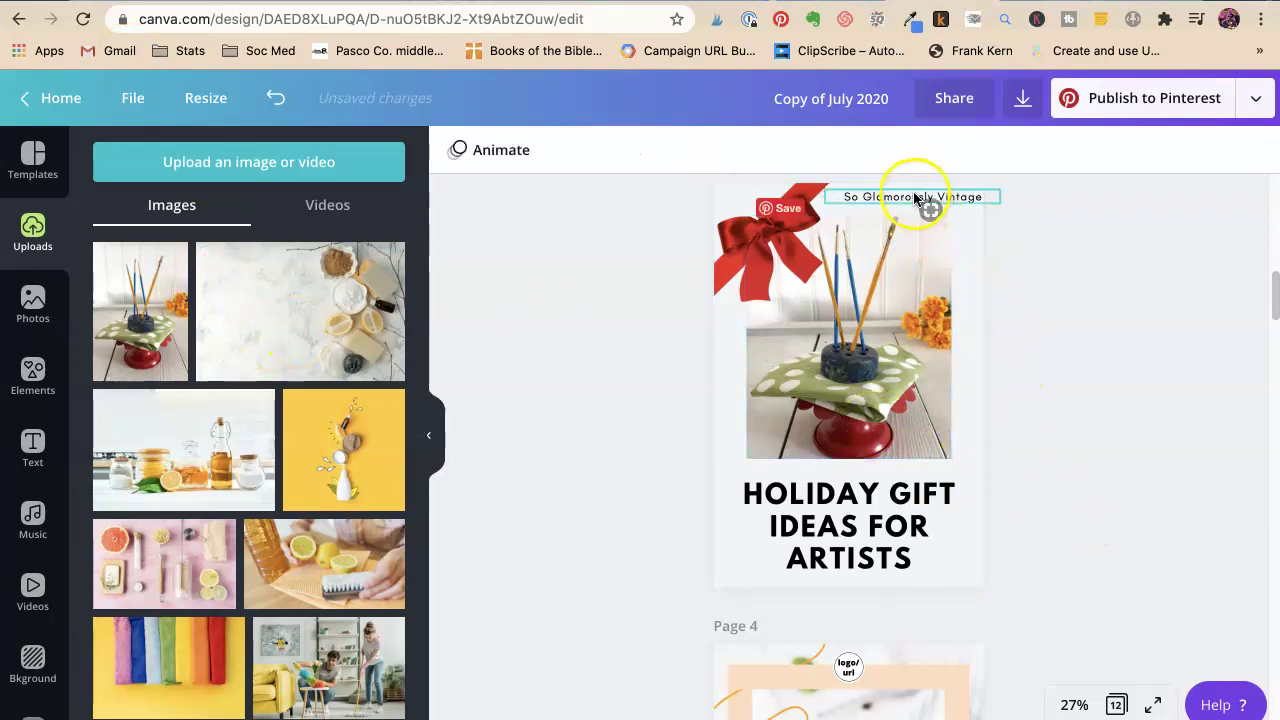
pyautogui.moveTo(912, 193); pyautogui.dragTo(904, 197)
pyautogui.click(1123, 314)
# Nudge the HOLIDAY GIFT IDEAS FOR ARTISTS heading slightly lower.
pyautogui.click(857, 514)
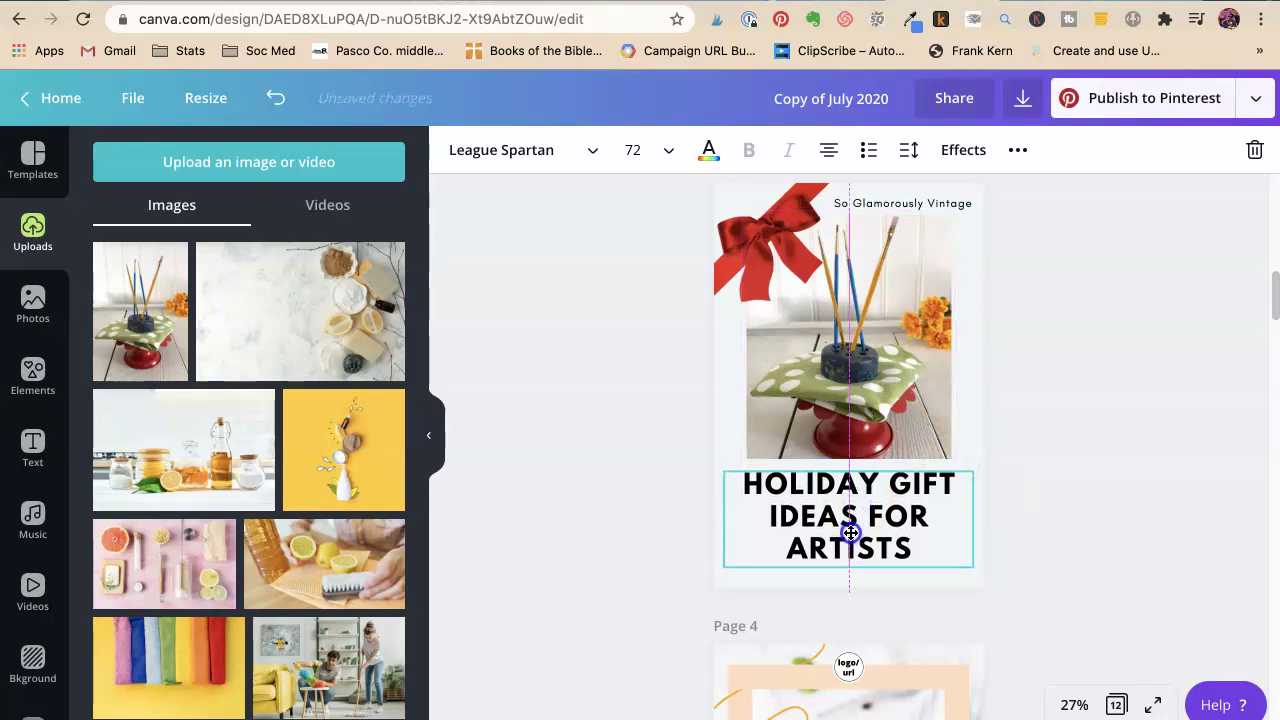
pyautogui.moveTo(849, 534); pyautogui.dragTo(849, 536)
pyautogui.click(1007, 510)
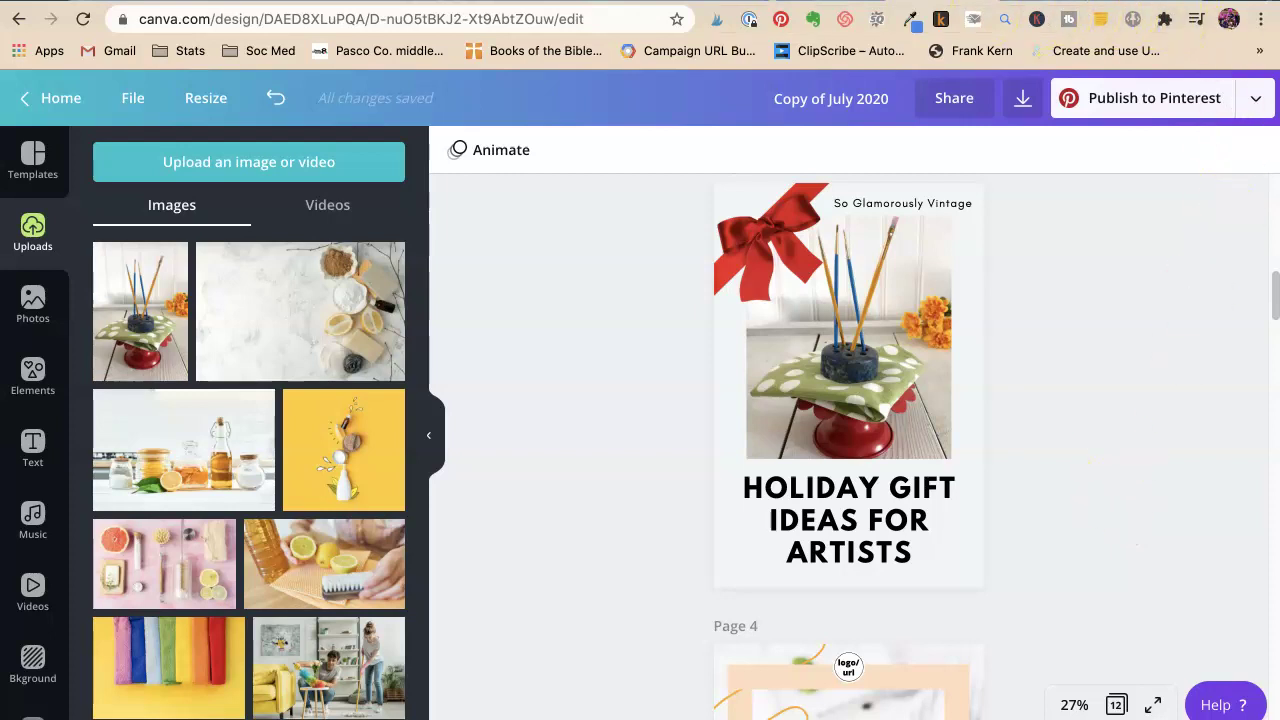
# Open Pinterest in a new browser tab.
pyautogui.press('super+t')
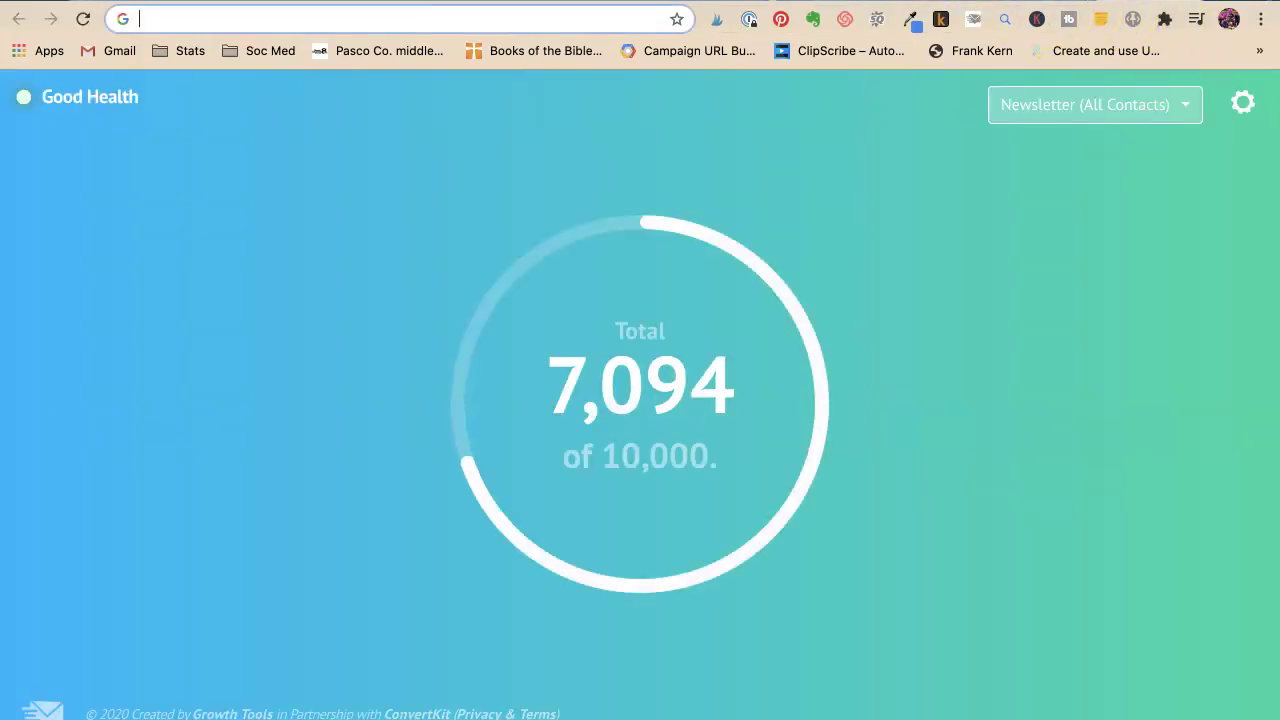
pyautogui.write('pin')
pyautogui.press('Return')
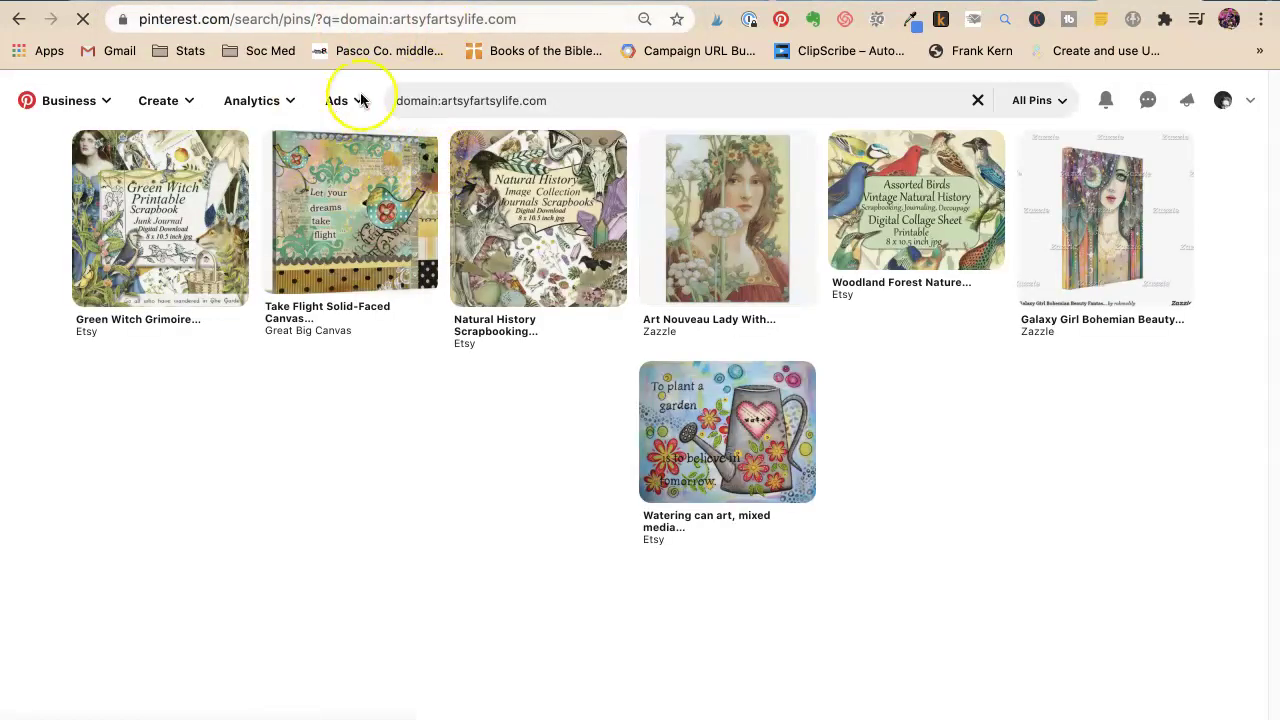
# Replace the Pinterest search query with 'artist supplies'.
pyautogui.click(486, 95)
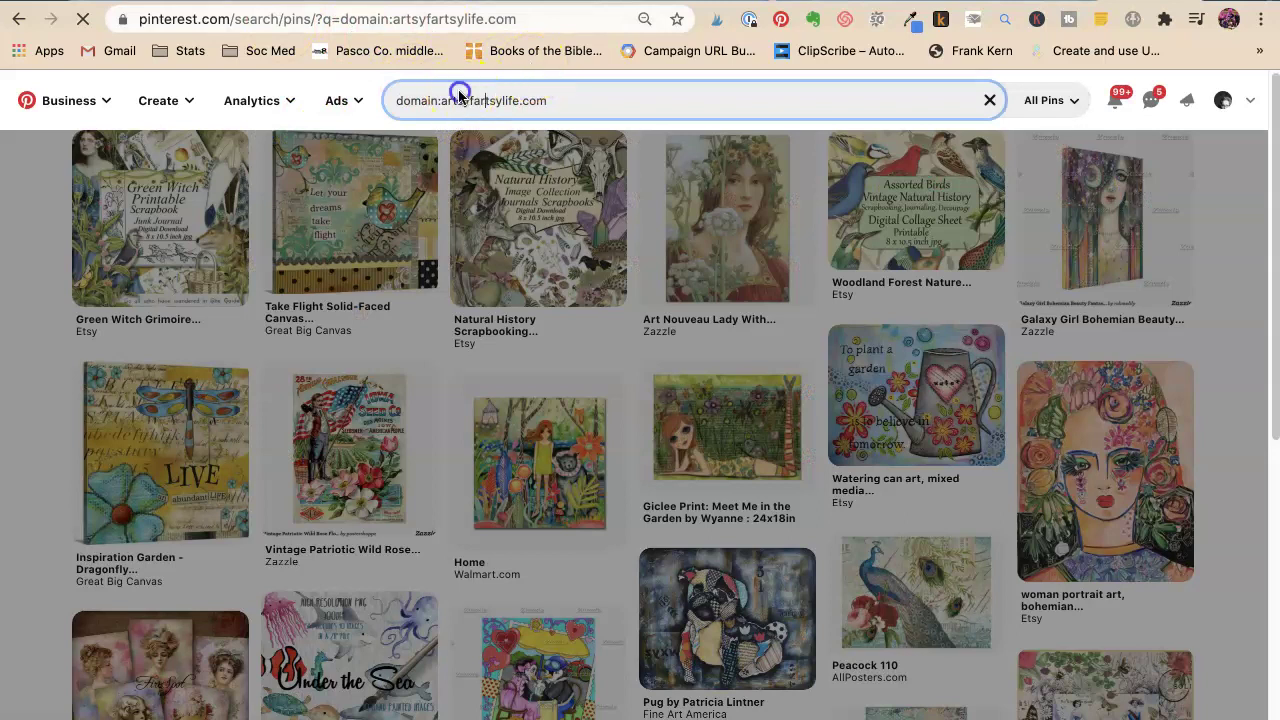
pyautogui.click(457, 91)
pyautogui.tripleClick(484, 101)
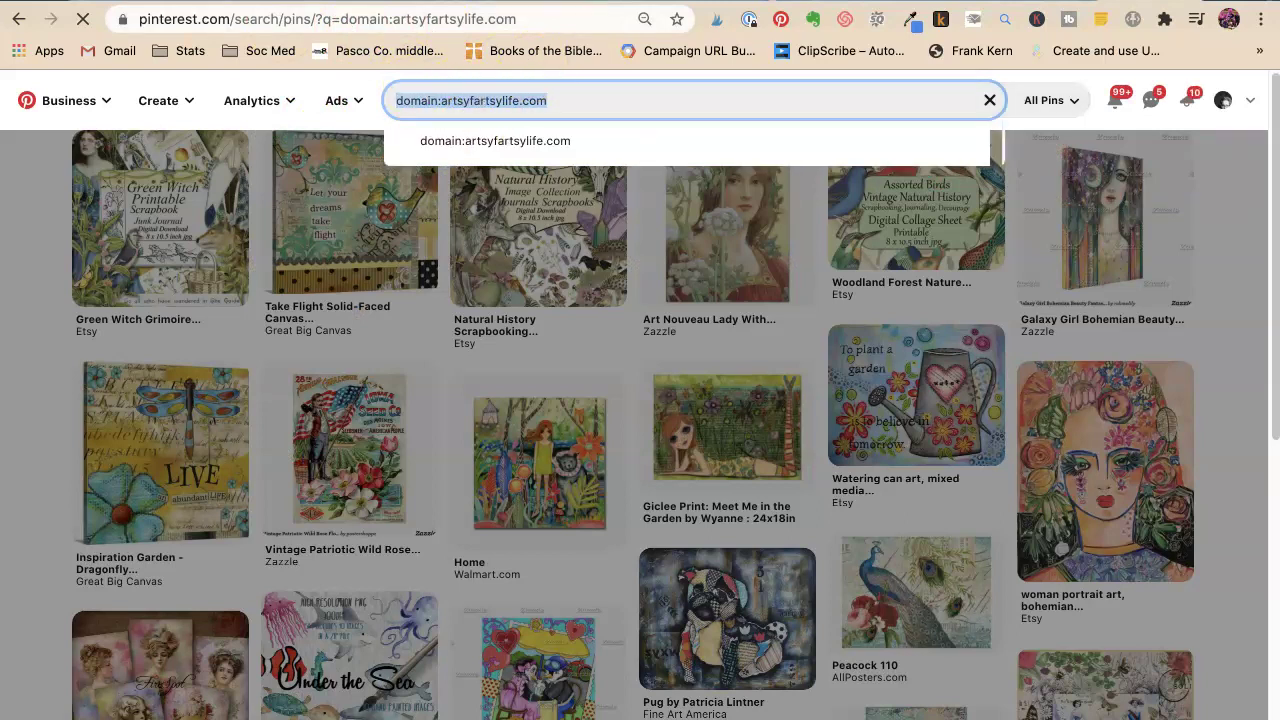
pyautogui.write('ar')
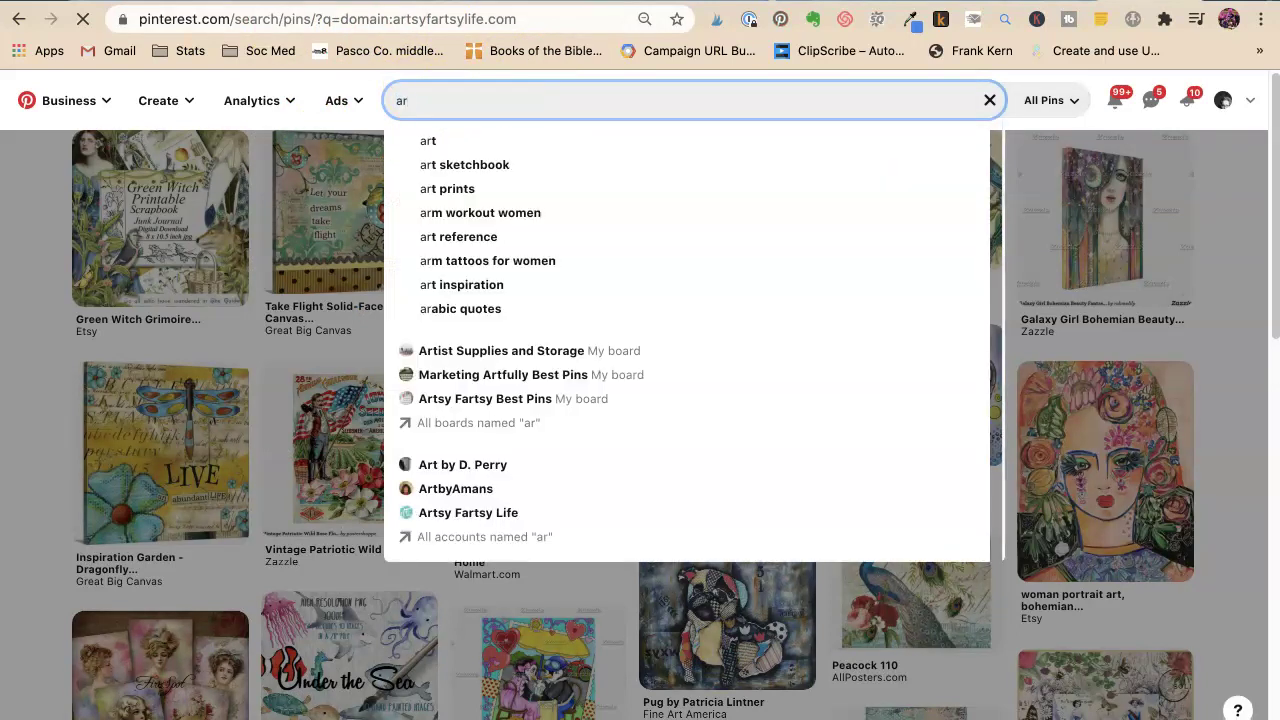
pyautogui.write('tist supplies')
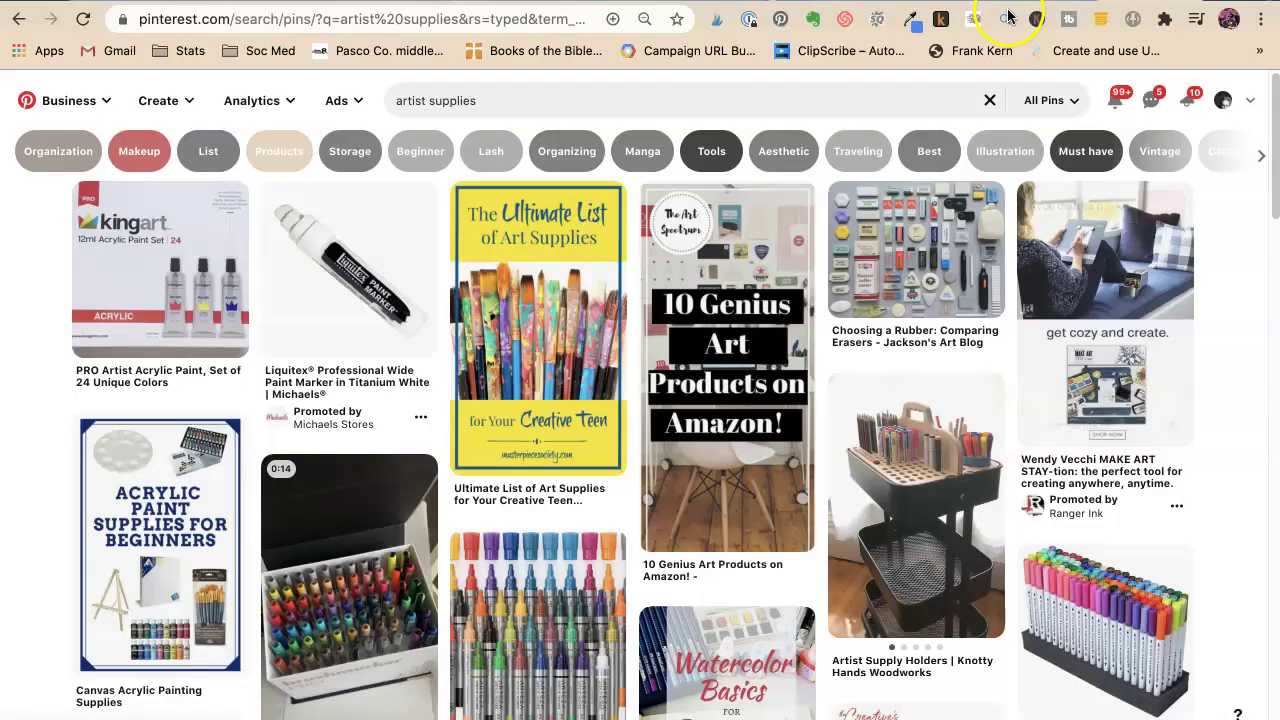
# Back in Canva, insert a blank page after page 3, bringing the design to 13 pages.
pyautogui.hotkey('ctrl', 'Tab')
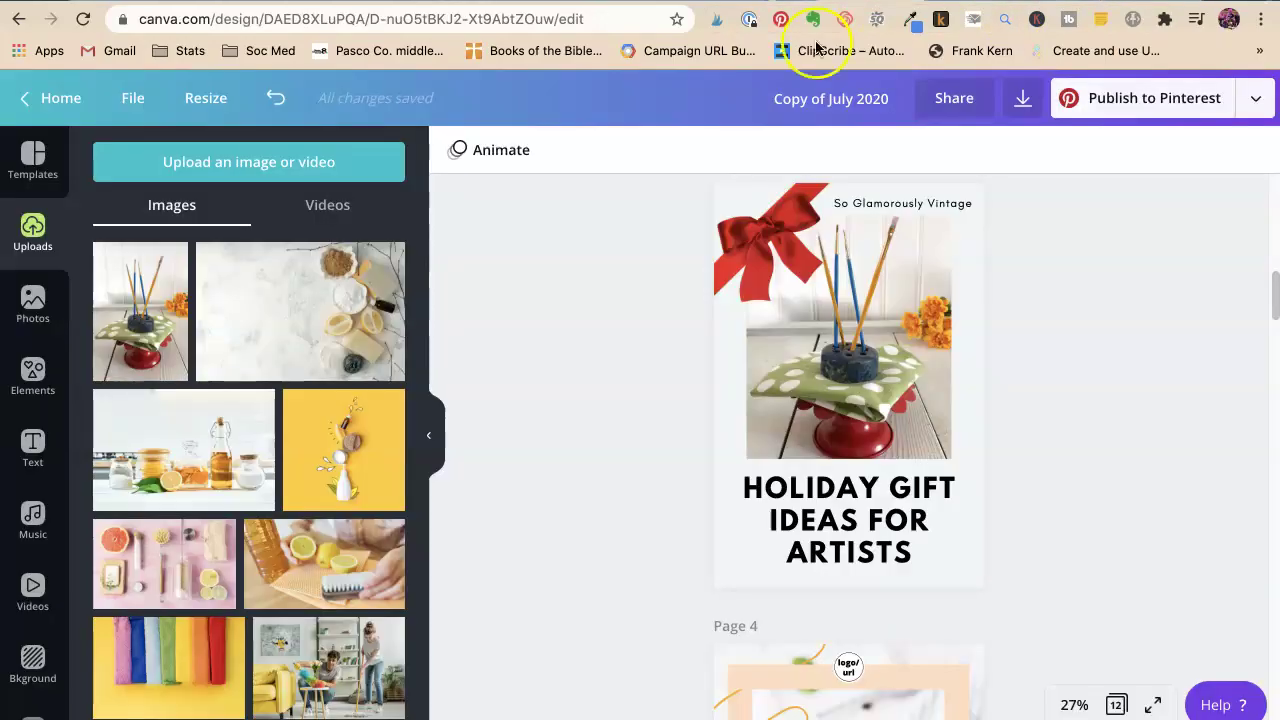
pyautogui.scroll(-5, 600, 313)
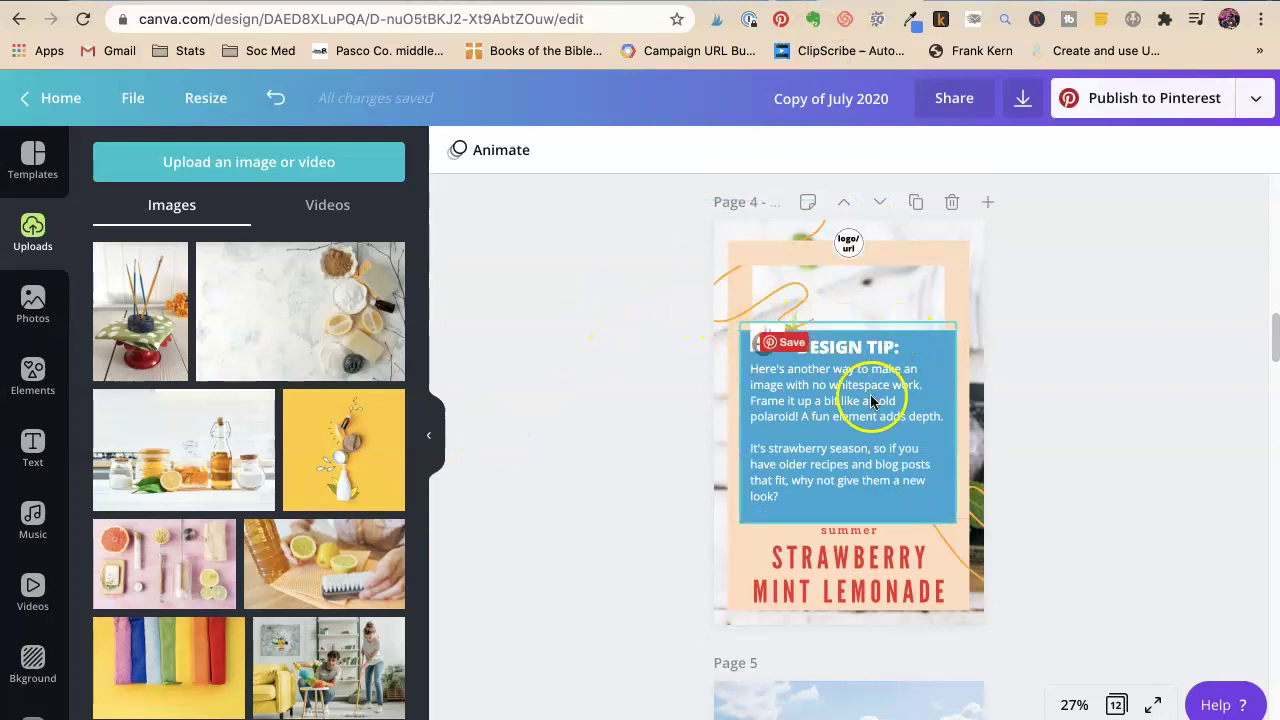
pyautogui.scroll(-4, 1060, 370)
pyautogui.scroll(7, 1064, 365)
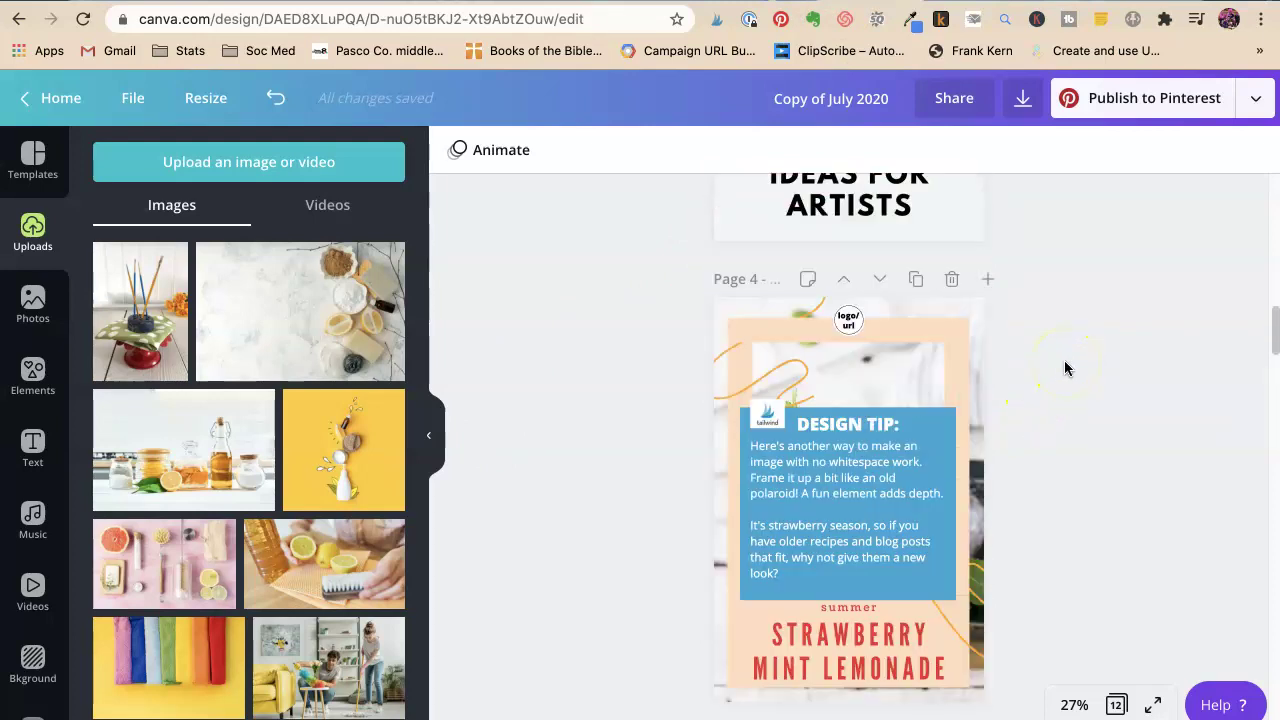
pyautogui.scroll(3, 1064, 368)
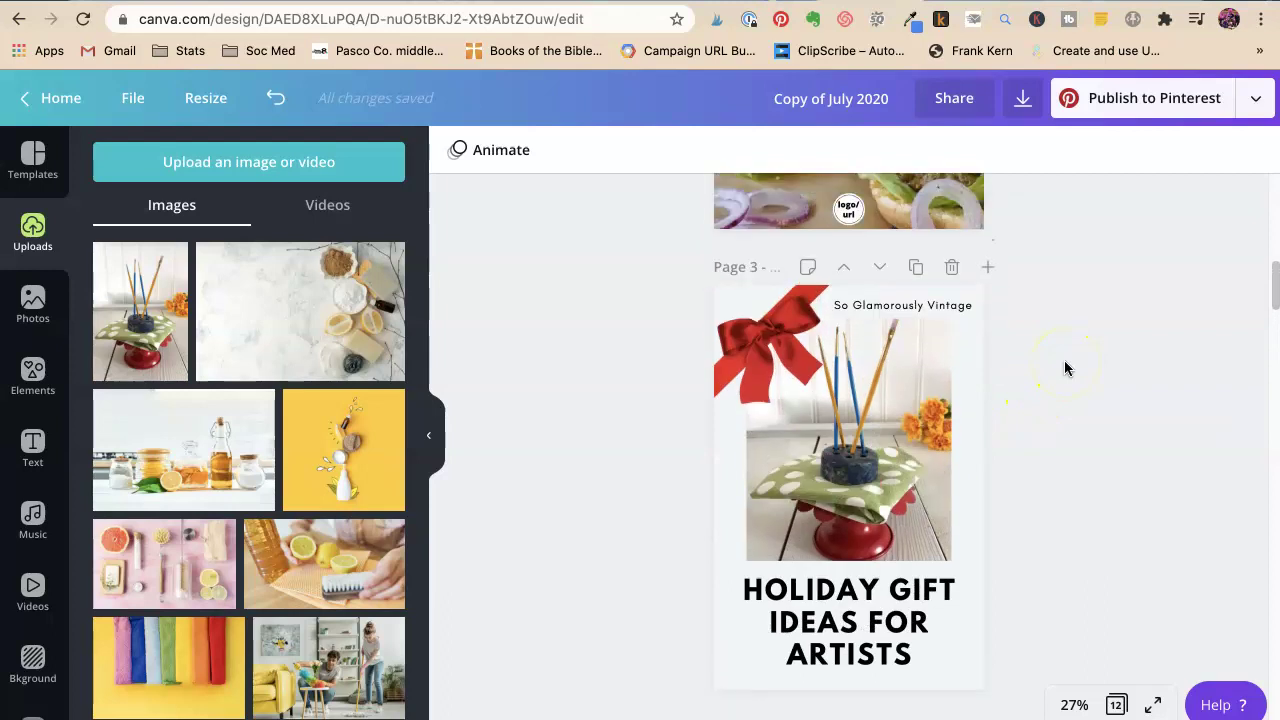
pyautogui.click(988, 266)
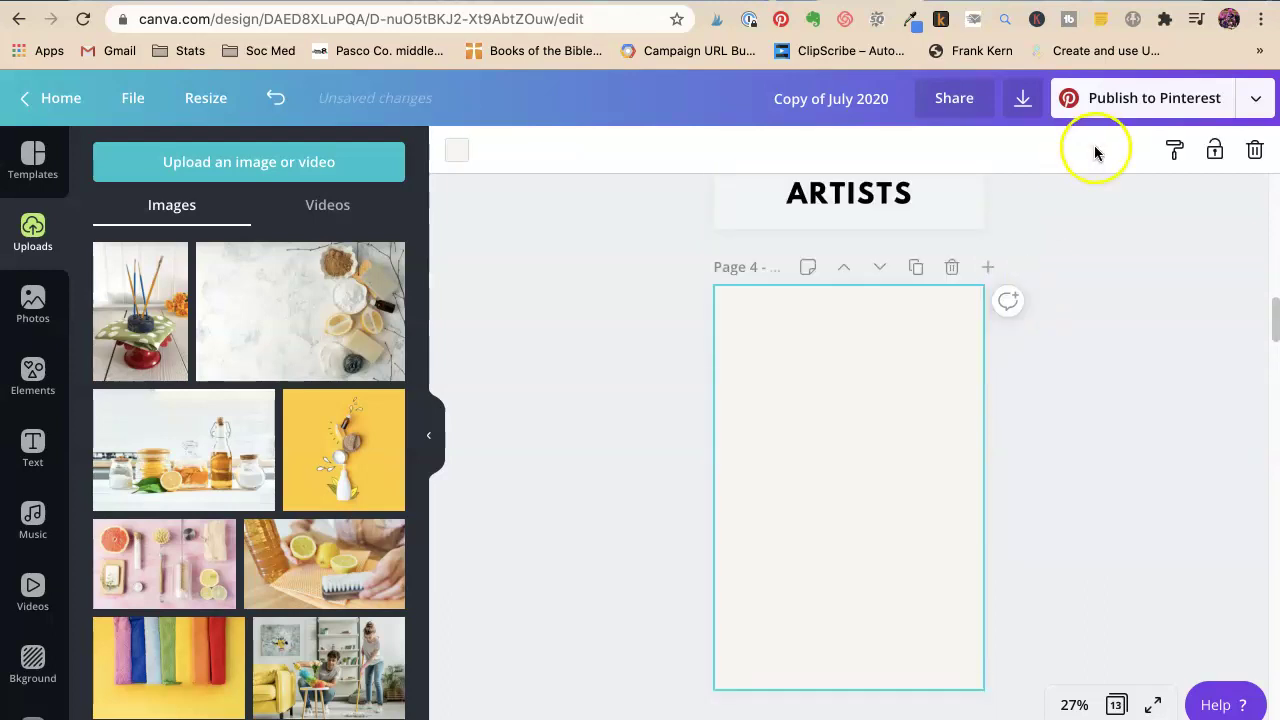
# Glance at the Pinterest artist supplies results, then return to the Canva design.
pyautogui.hotkey('ctrl', 'Tab')
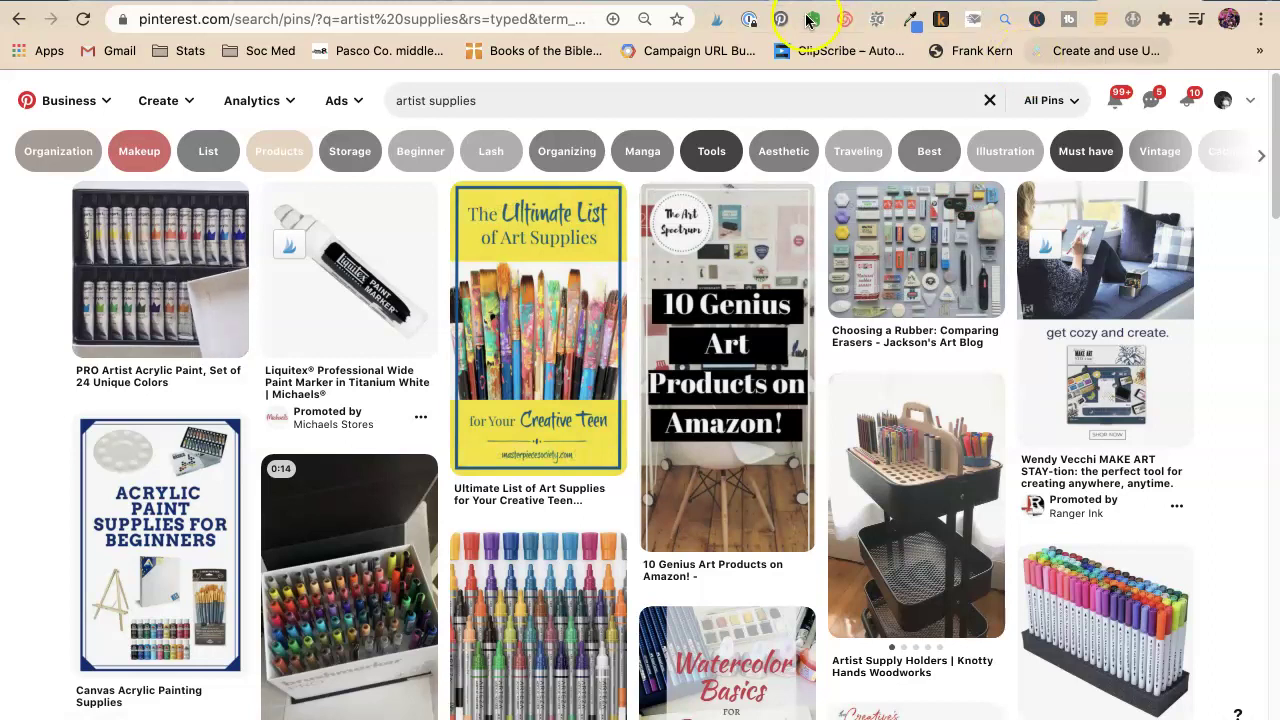
pyautogui.hotkey('ctrl', 'Tab')
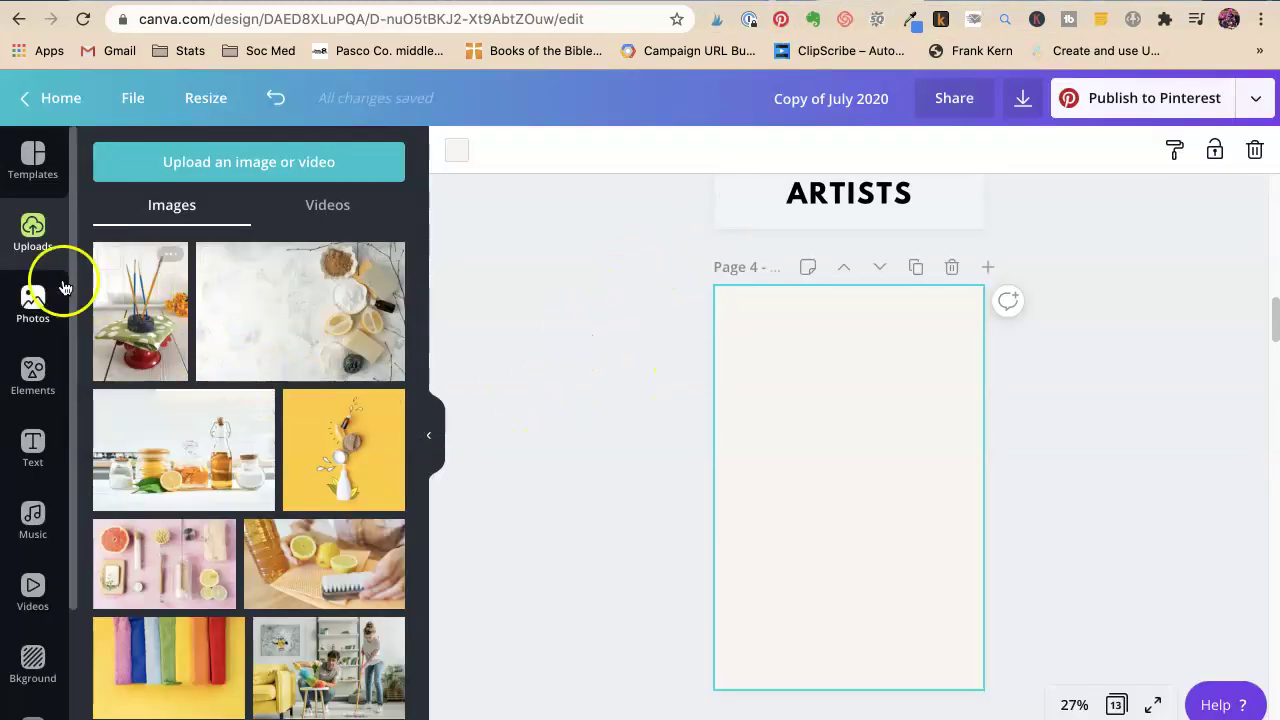
# Fill the blank page with a single-photo grid and trim its top and bottom edges.
pyautogui.click(20, 388)
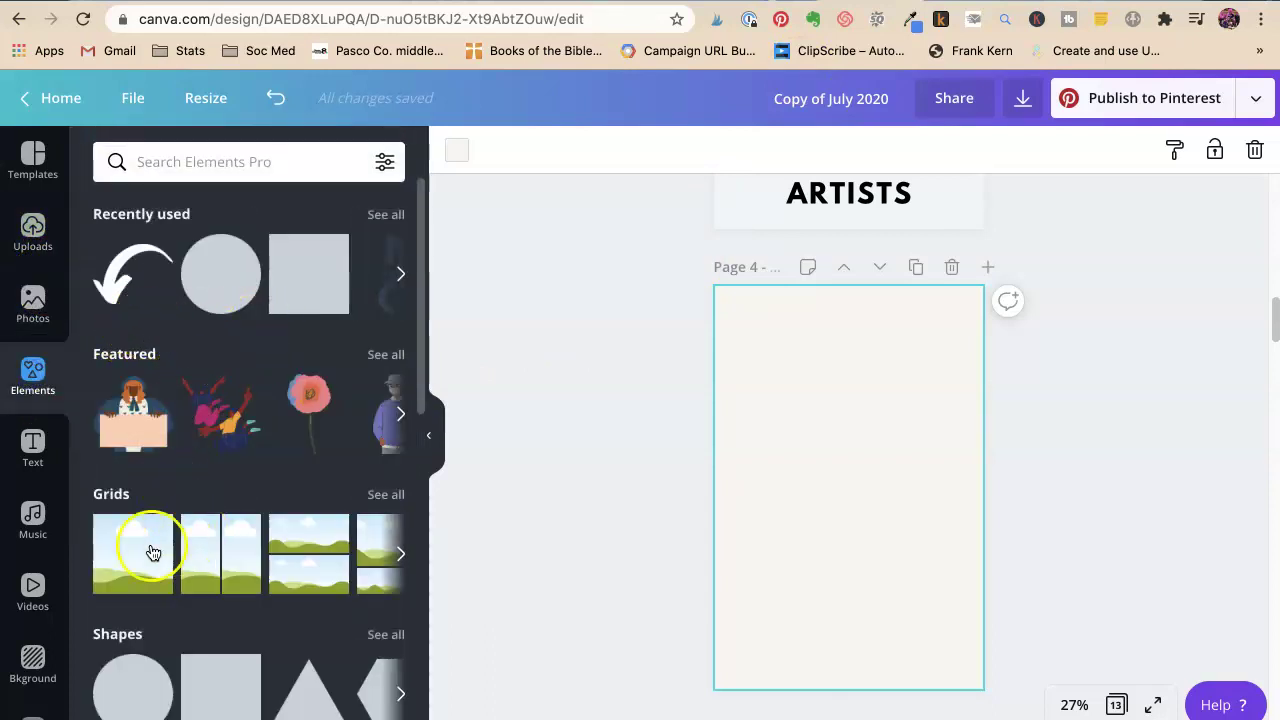
pyautogui.click(145, 551)
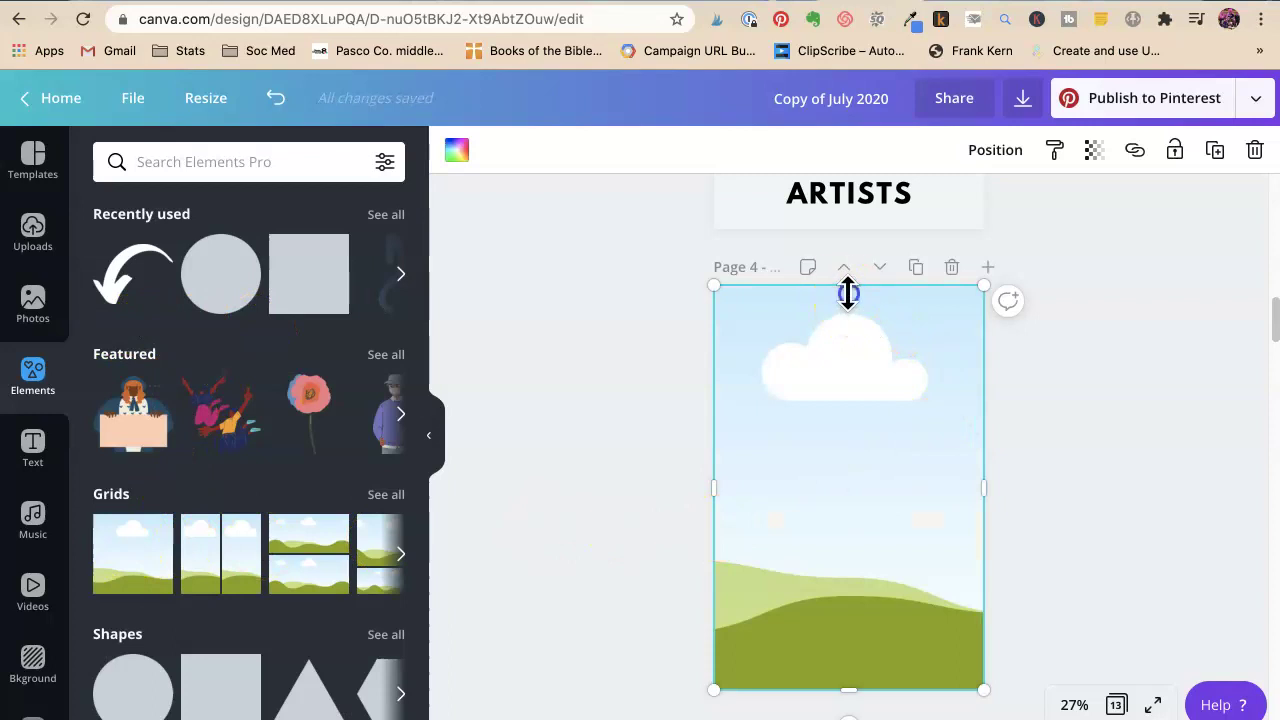
pyautogui.moveTo(848, 293); pyautogui.dragTo(845, 355)
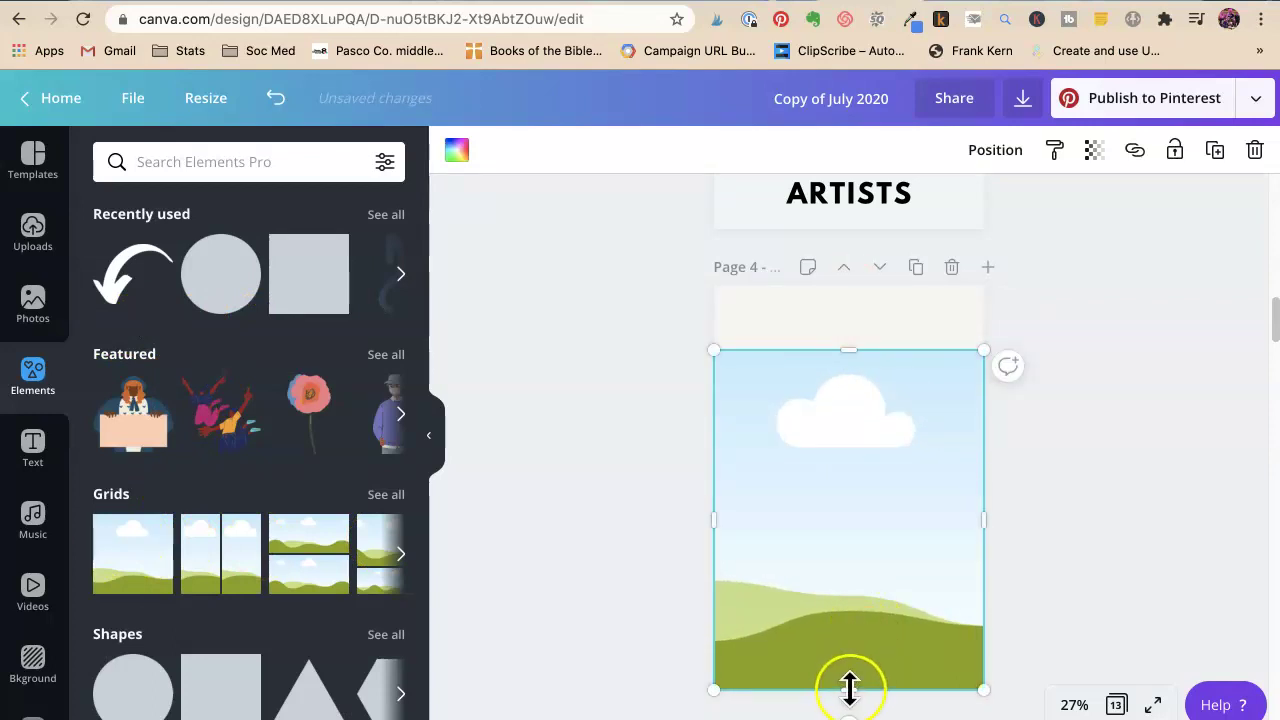
pyautogui.moveTo(848, 688); pyautogui.dragTo(829, 608)
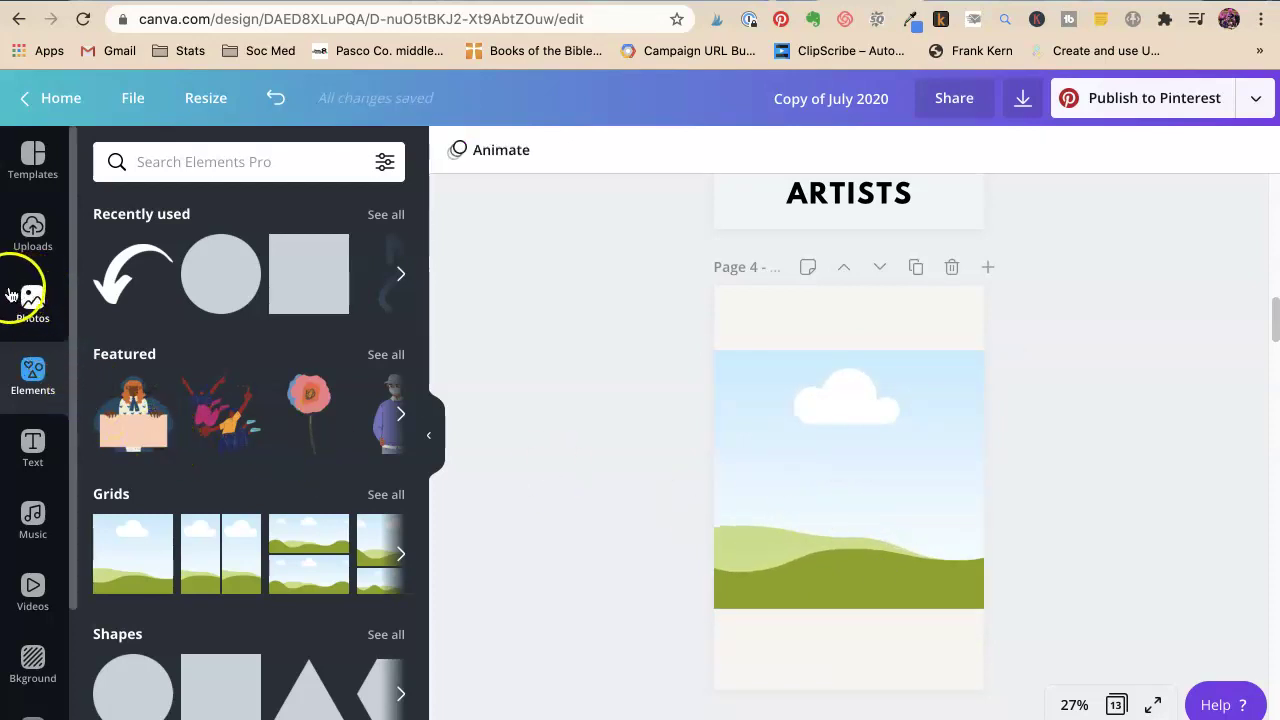
# Place the uploaded paintbrush photo in the grid and shift it upward within the frame.
pyautogui.click(30, 228)
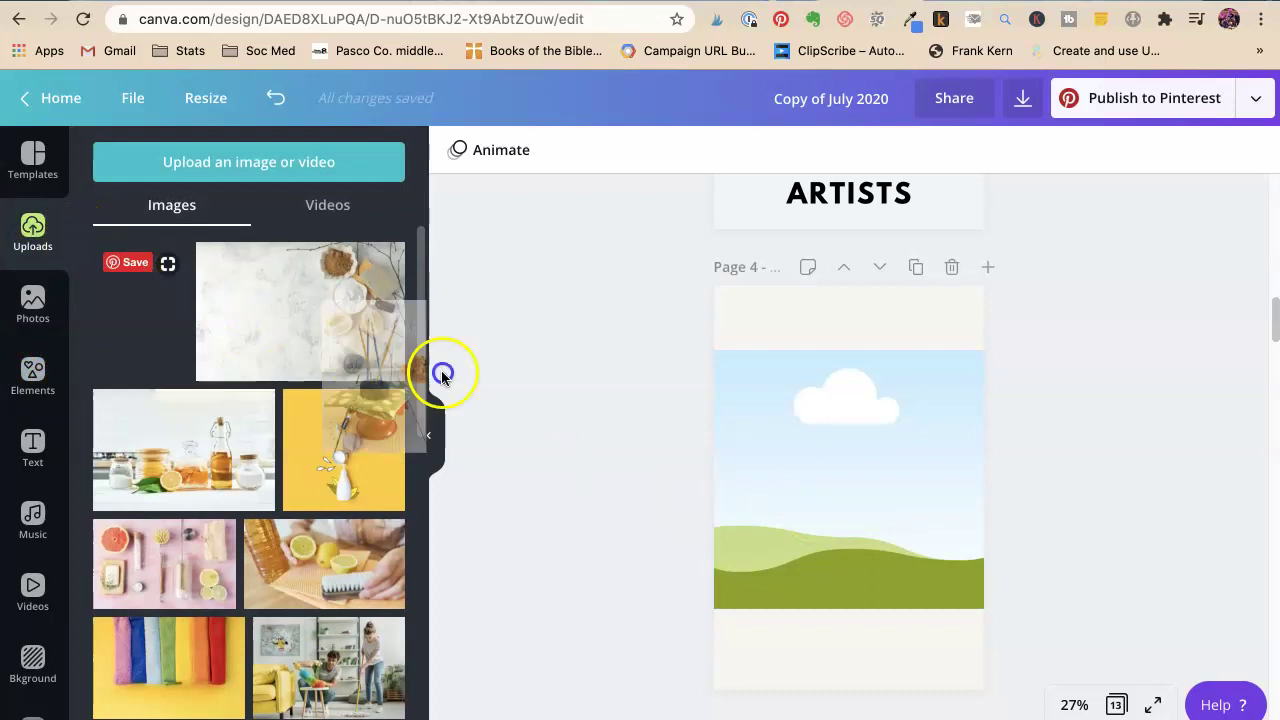
pyautogui.moveTo(493, 388); pyautogui.dragTo(722, 414)
pyautogui.click(842, 453)
pyautogui.doubleClick(846, 463)
pyautogui.moveTo(846, 463); pyautogui.dragTo(838, 414)
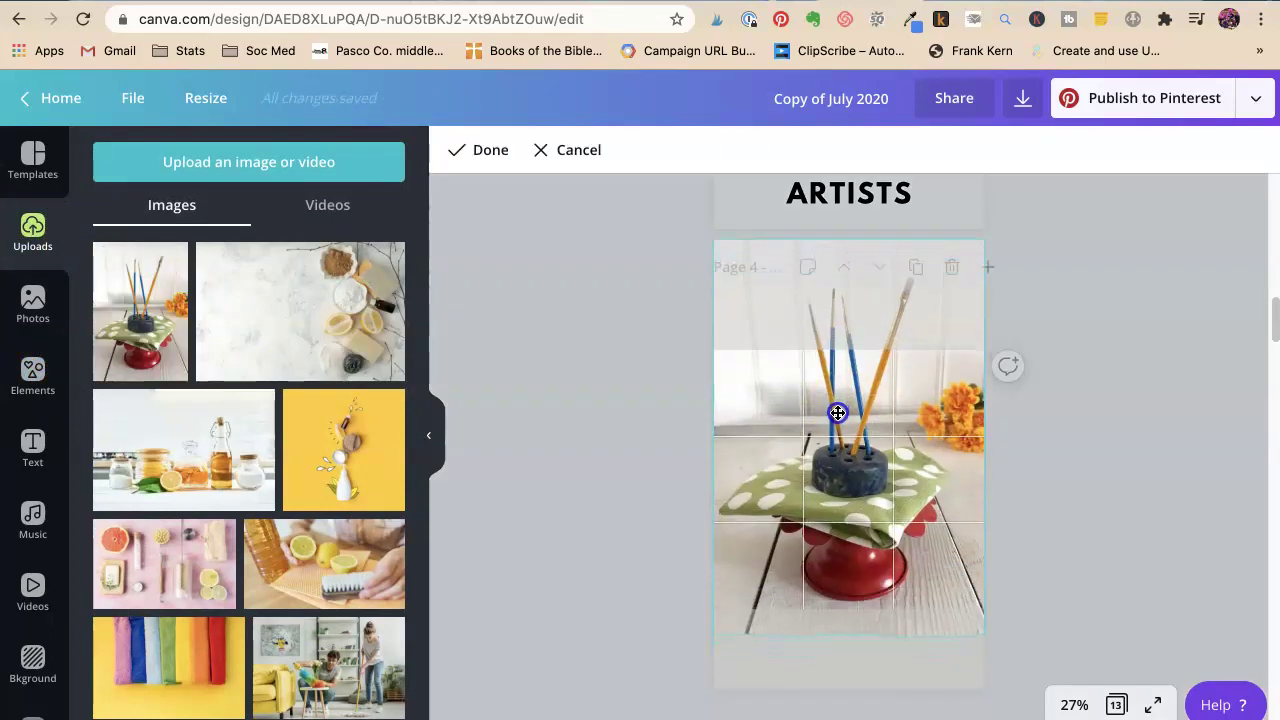
pyautogui.click(1186, 477)
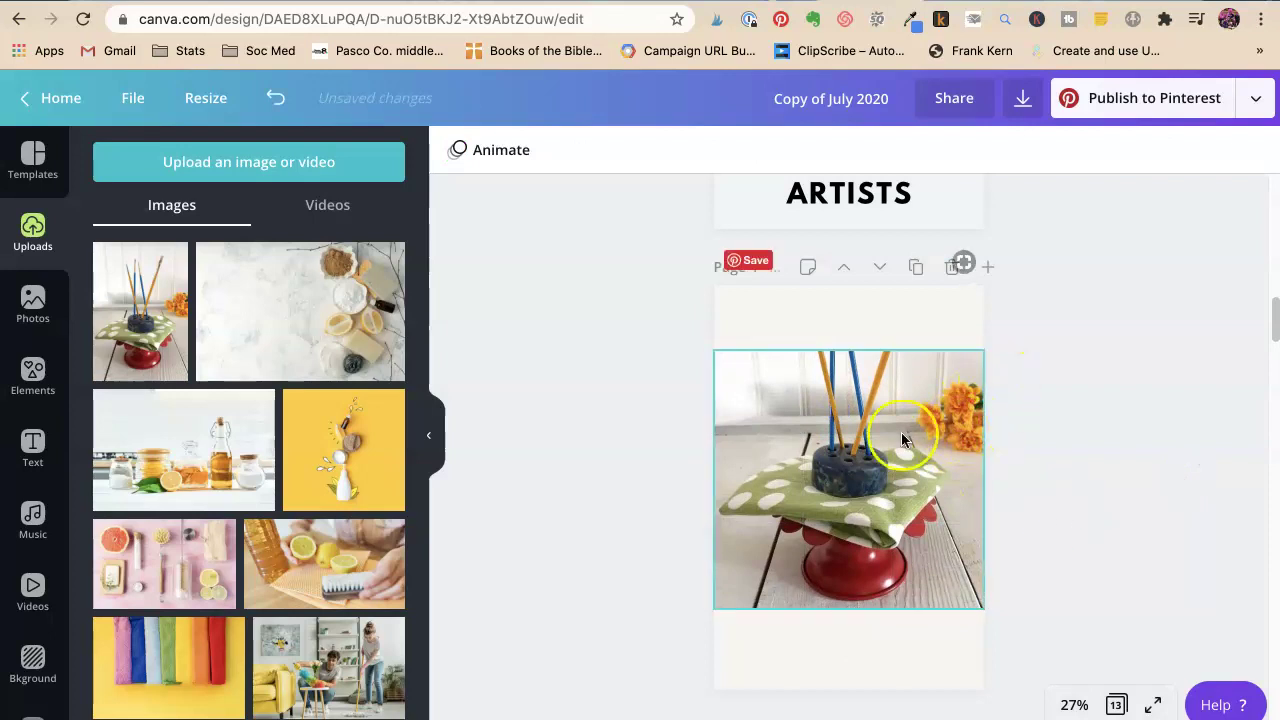
# Raise the photo's brightness to 18.
pyautogui.click(795, 428)
pyautogui.click(636, 150)
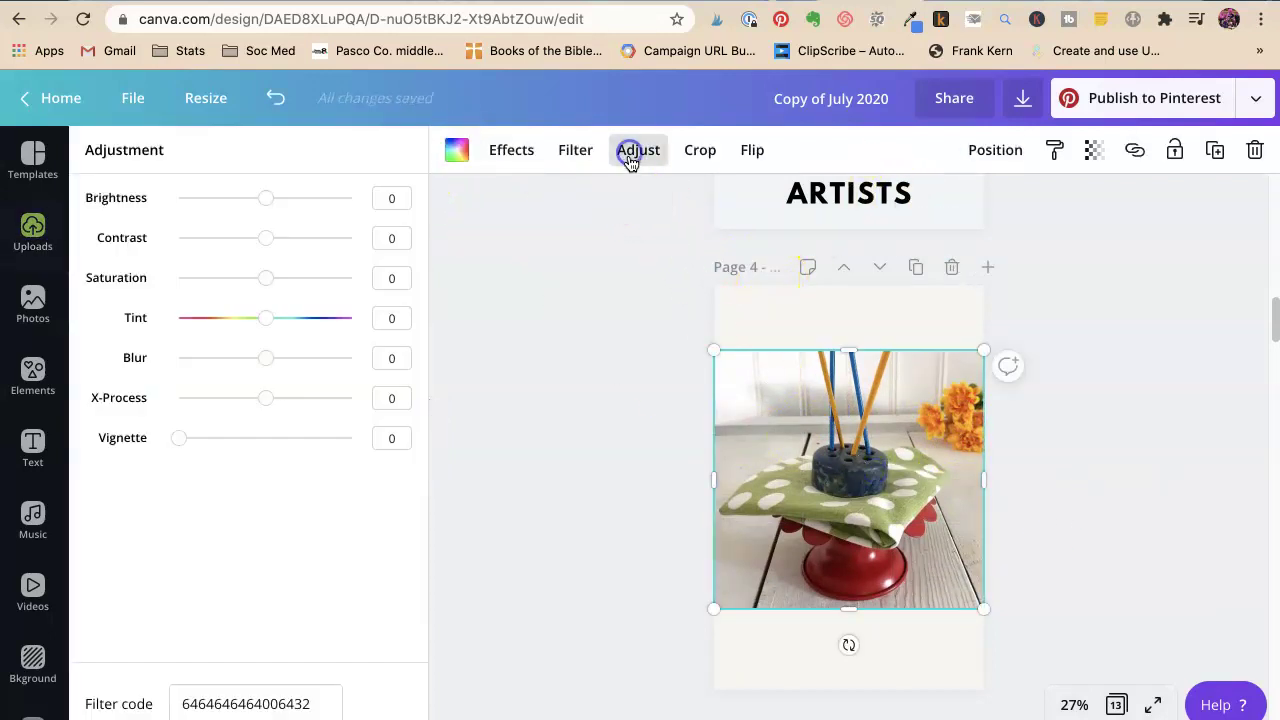
pyautogui.click(260, 199)
pyautogui.moveTo(273, 202); pyautogui.dragTo(281, 204)
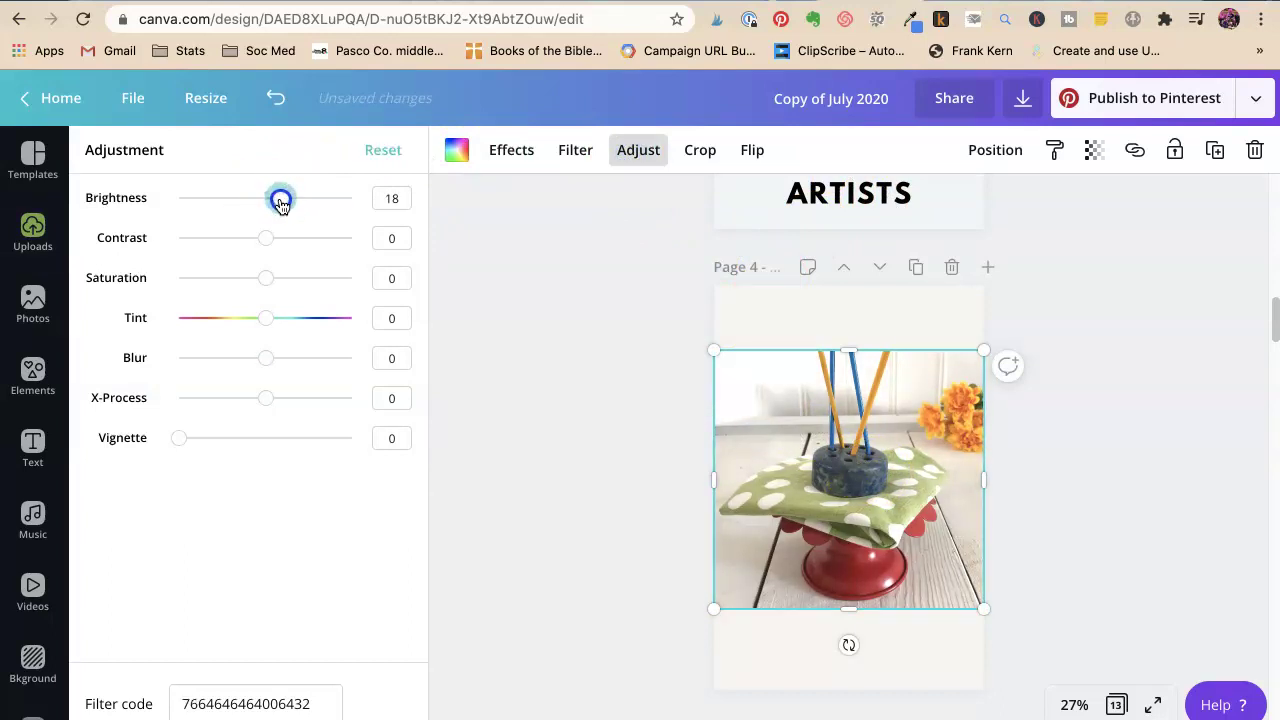
pyautogui.click(837, 374)
pyautogui.click(1110, 427)
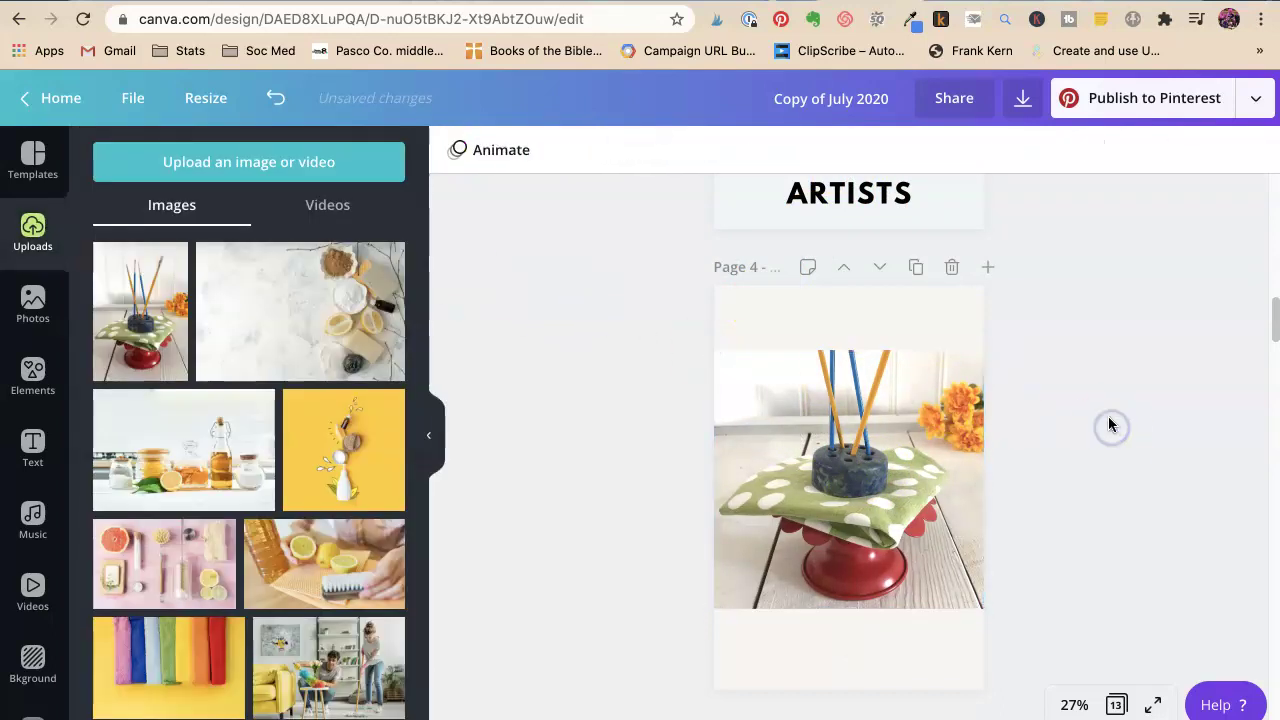
# Make the page background the dark red Document Color.
pyautogui.click(911, 329)
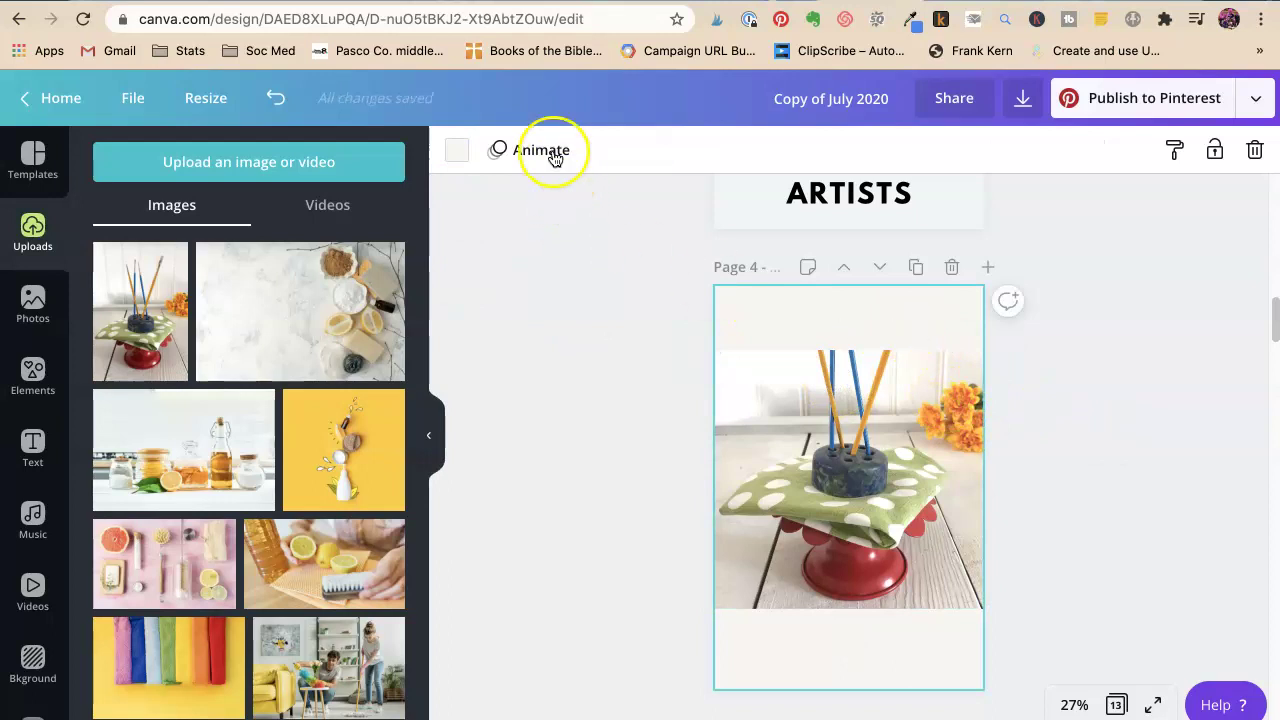
pyautogui.click(456, 150)
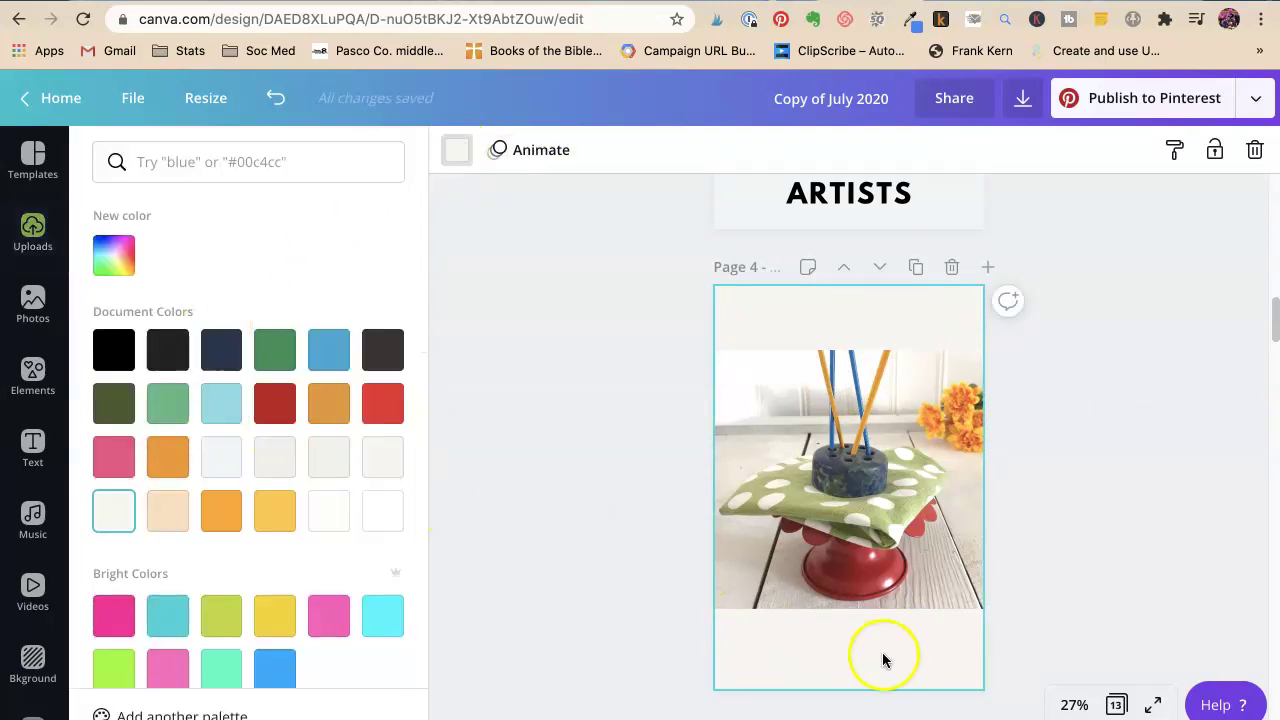
pyautogui.click(277, 420)
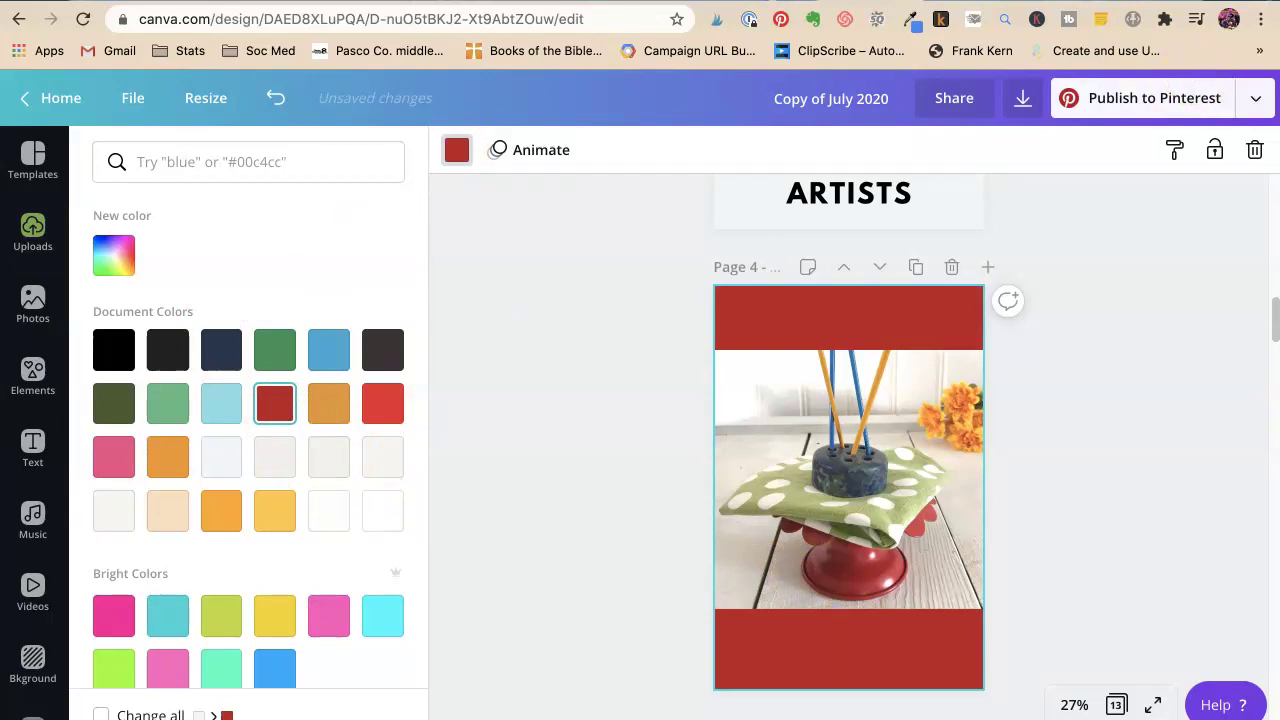
pyautogui.hotkey('ctrl', 'Tab')
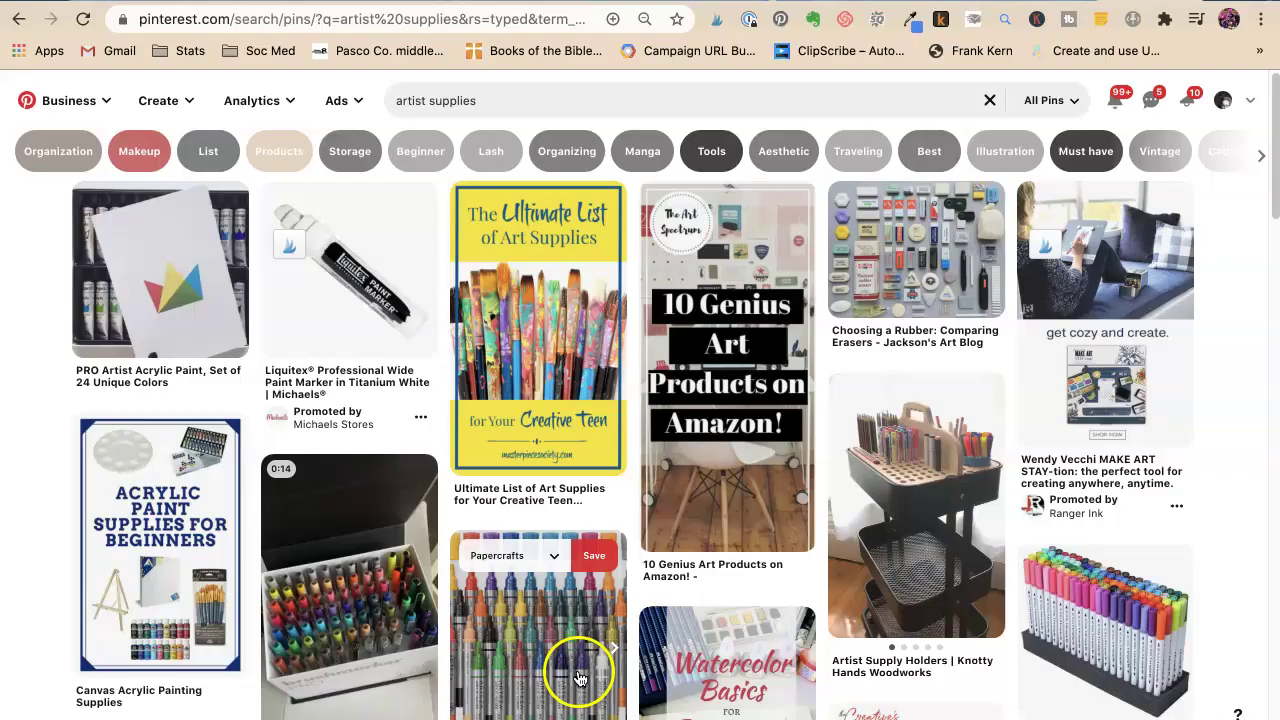
# Scroll down through the Pinterest artist supplies pins for design ideas.
pyautogui.scroll(-4, 535, 650)
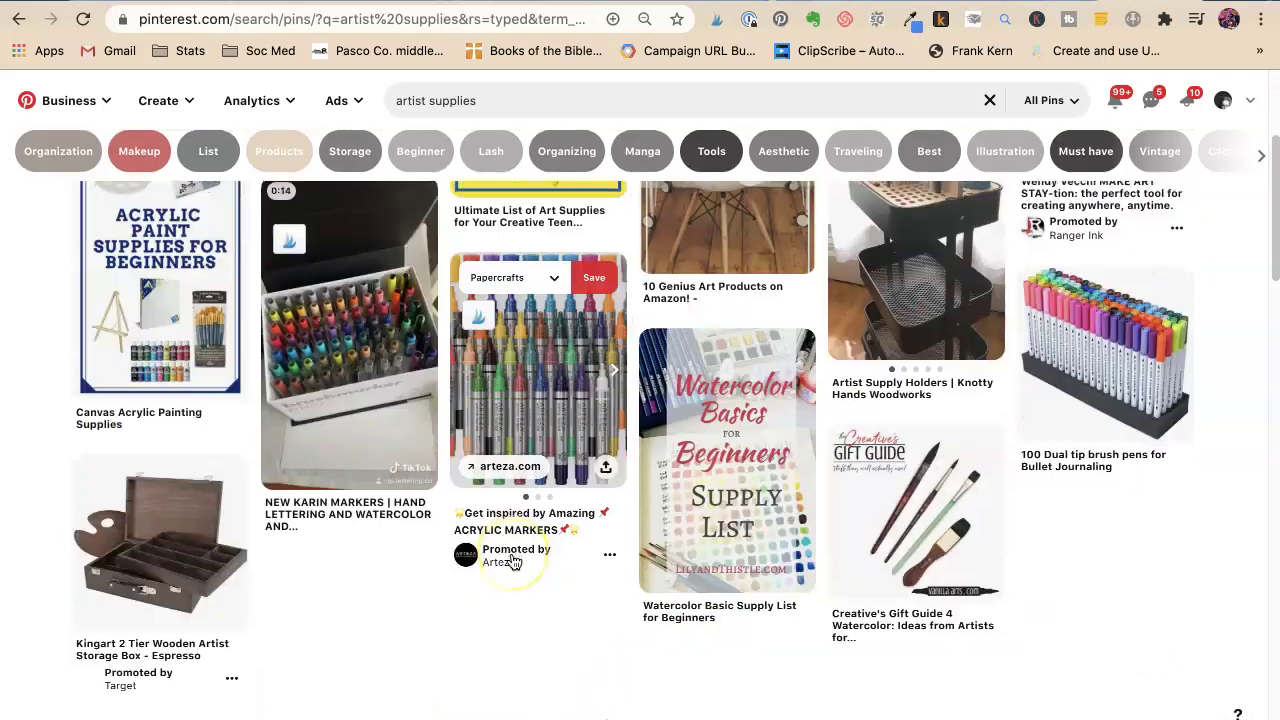
pyautogui.scroll(-3, 512, 562)
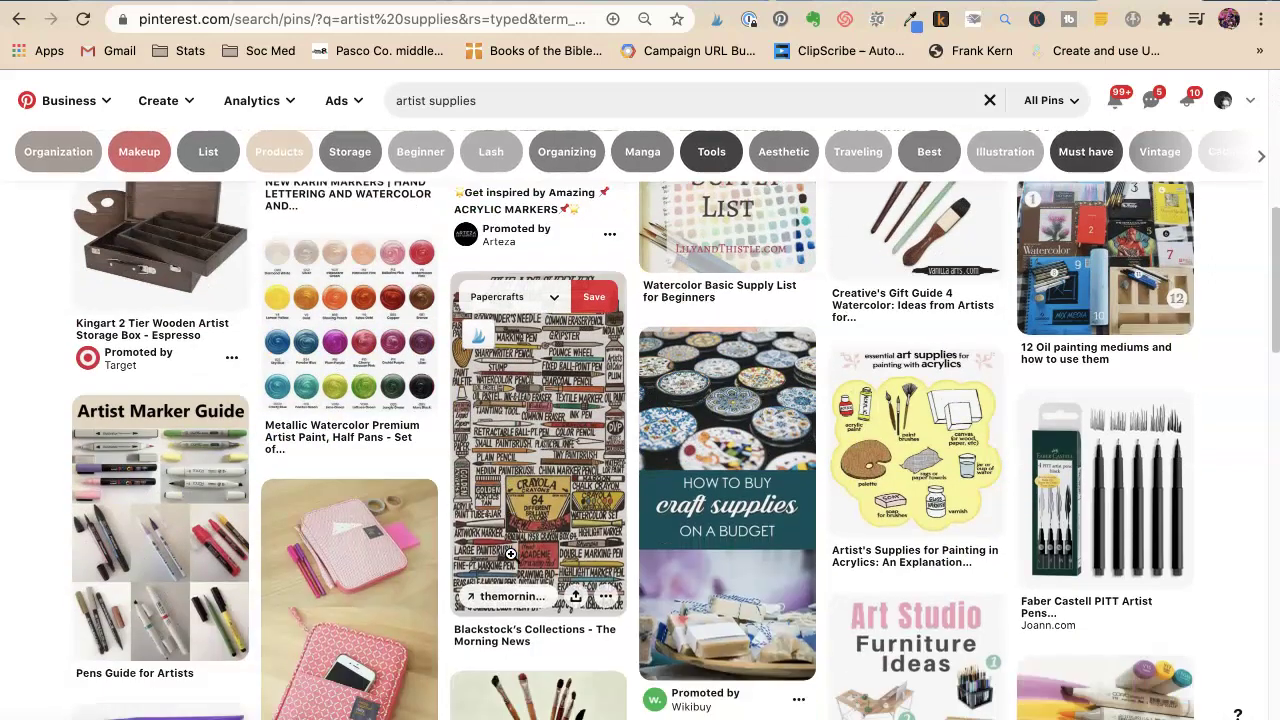
pyautogui.scroll(-3, 650, 450)
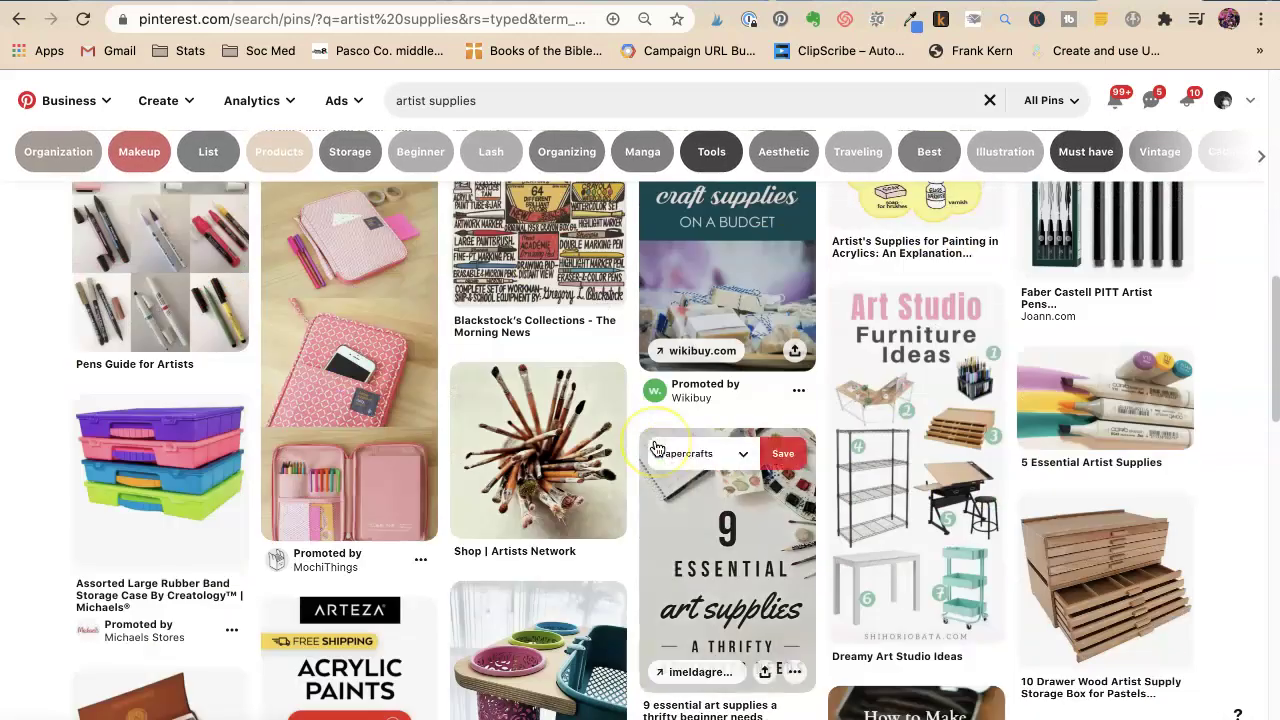
pyautogui.scroll(-2, 655, 447)
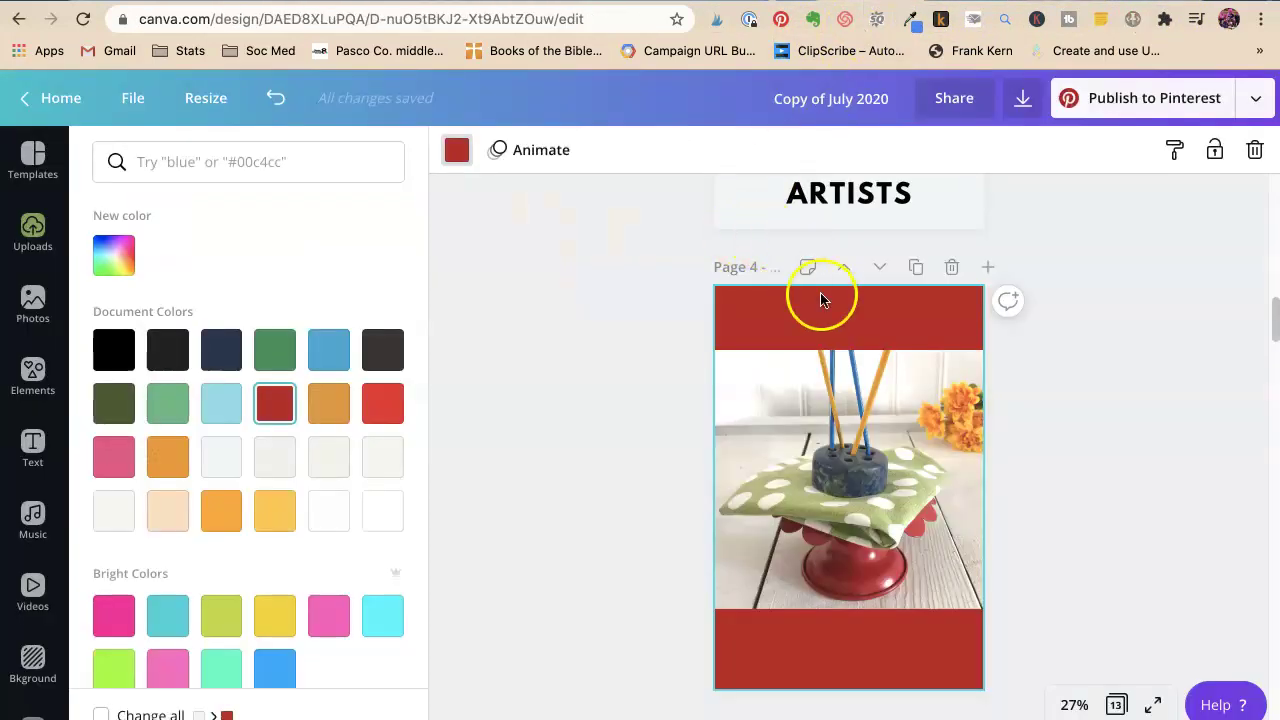
# Recolour the red bars dark brown.
pyautogui.click(383, 350)
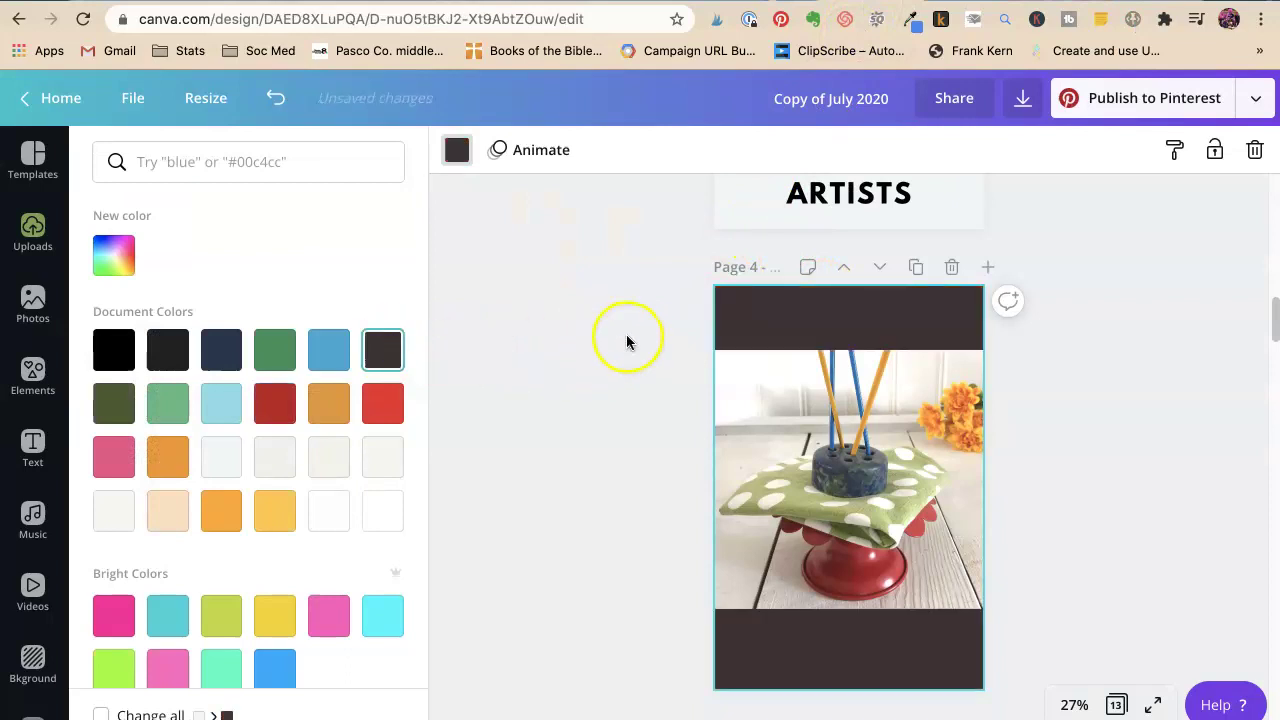
pyautogui.click(627, 340)
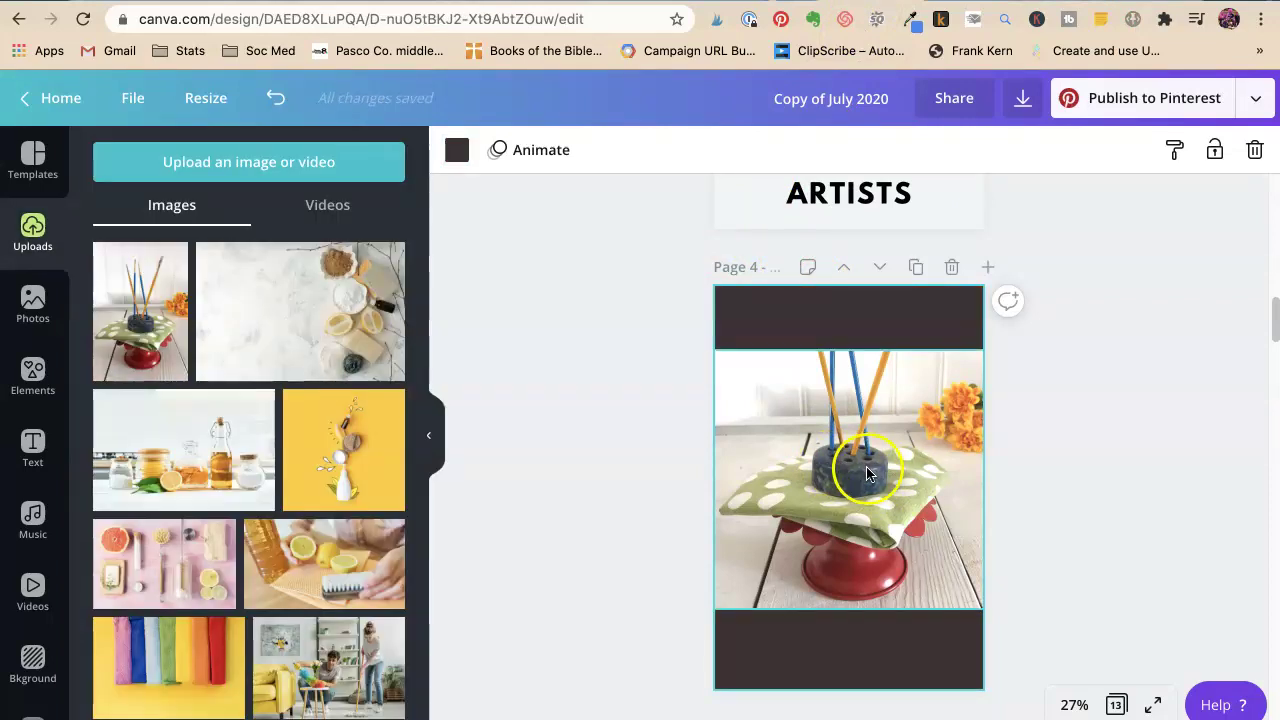
pyautogui.click(1124, 452)
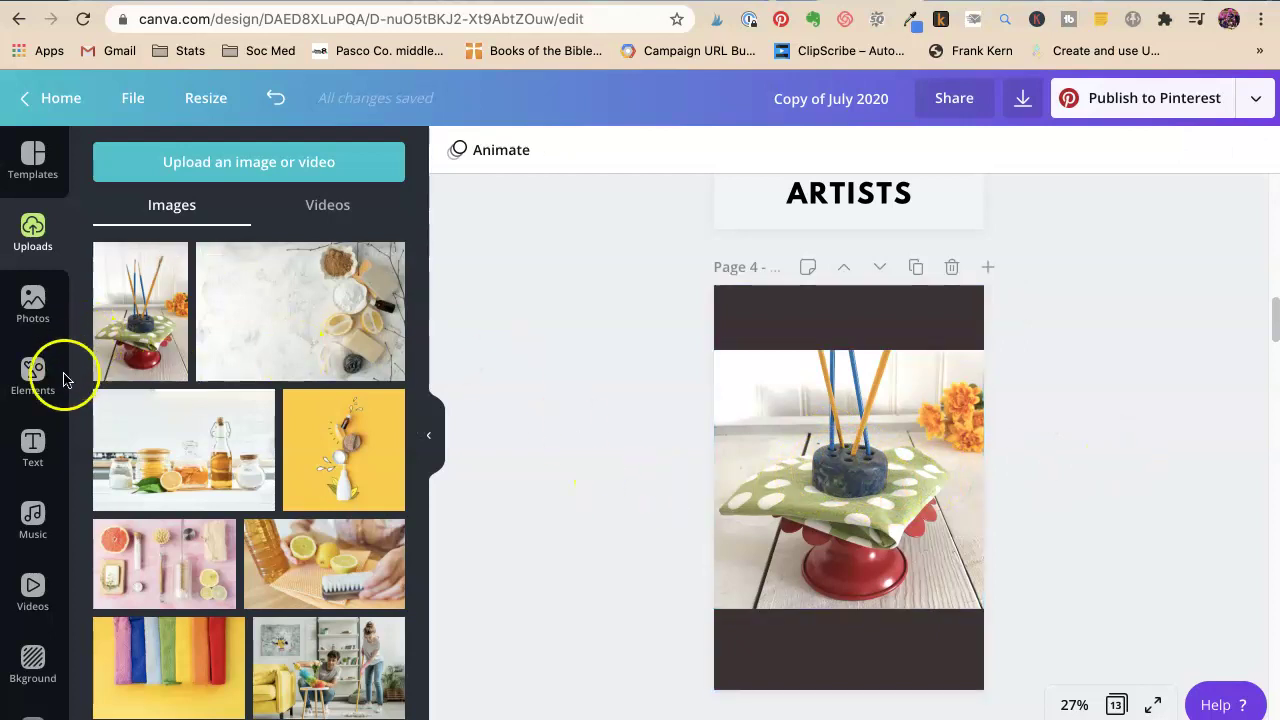
# Add a THE BEST heading at size 170, widened to one line and centred on the top bar.
pyautogui.click(34, 447)
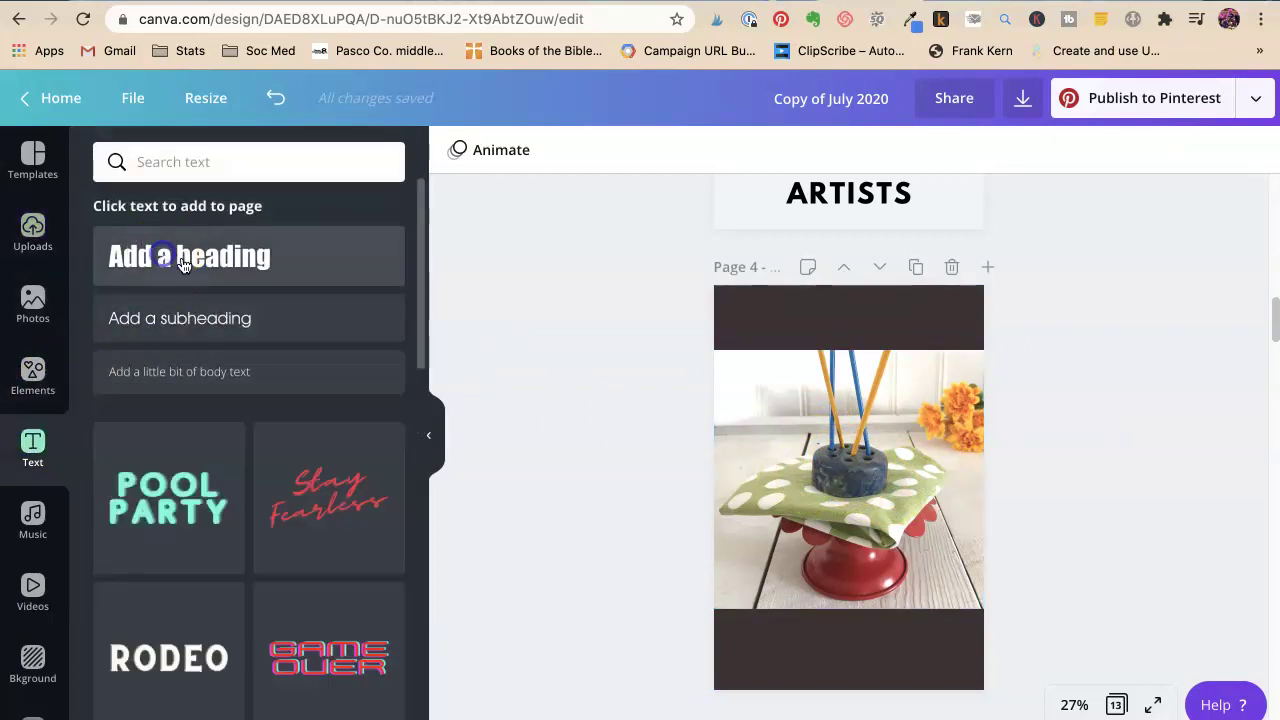
pyautogui.click(183, 265)
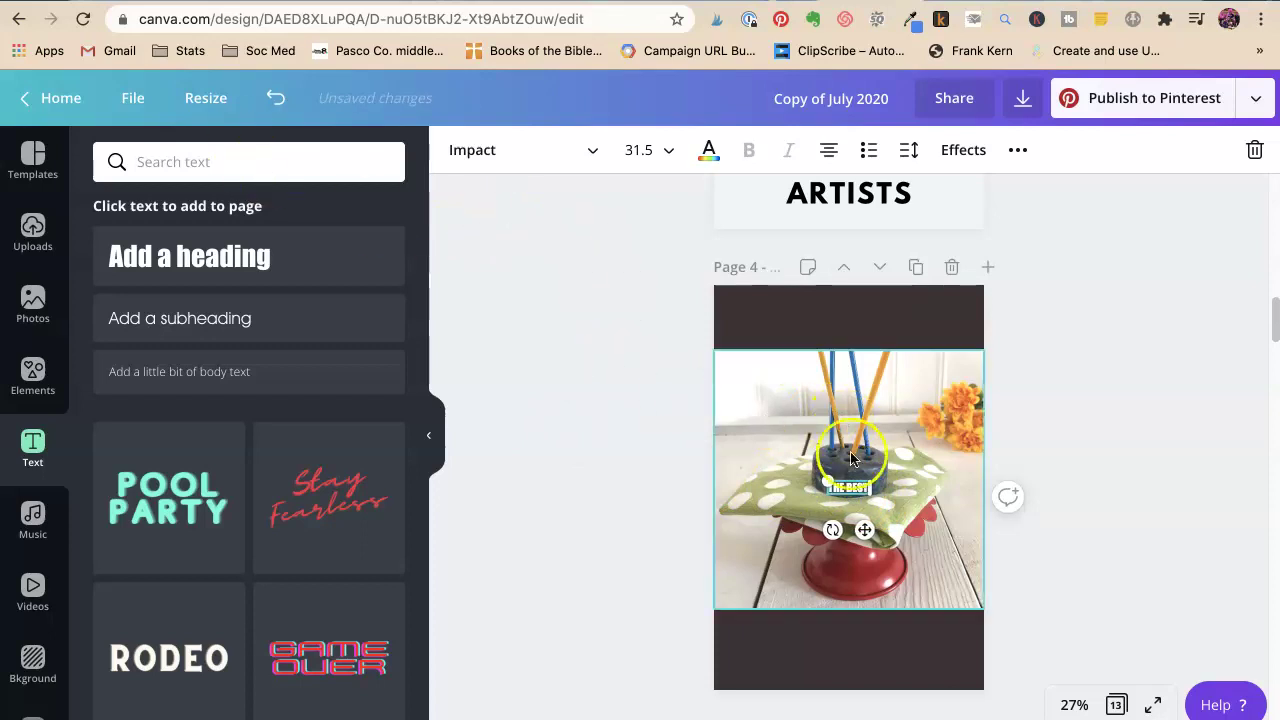
pyautogui.moveTo(934, 443); pyautogui.dragTo(1094, 357)
pyautogui.click(1040, 294)
pyautogui.moveTo(948, 470); pyautogui.dragTo(857, 326)
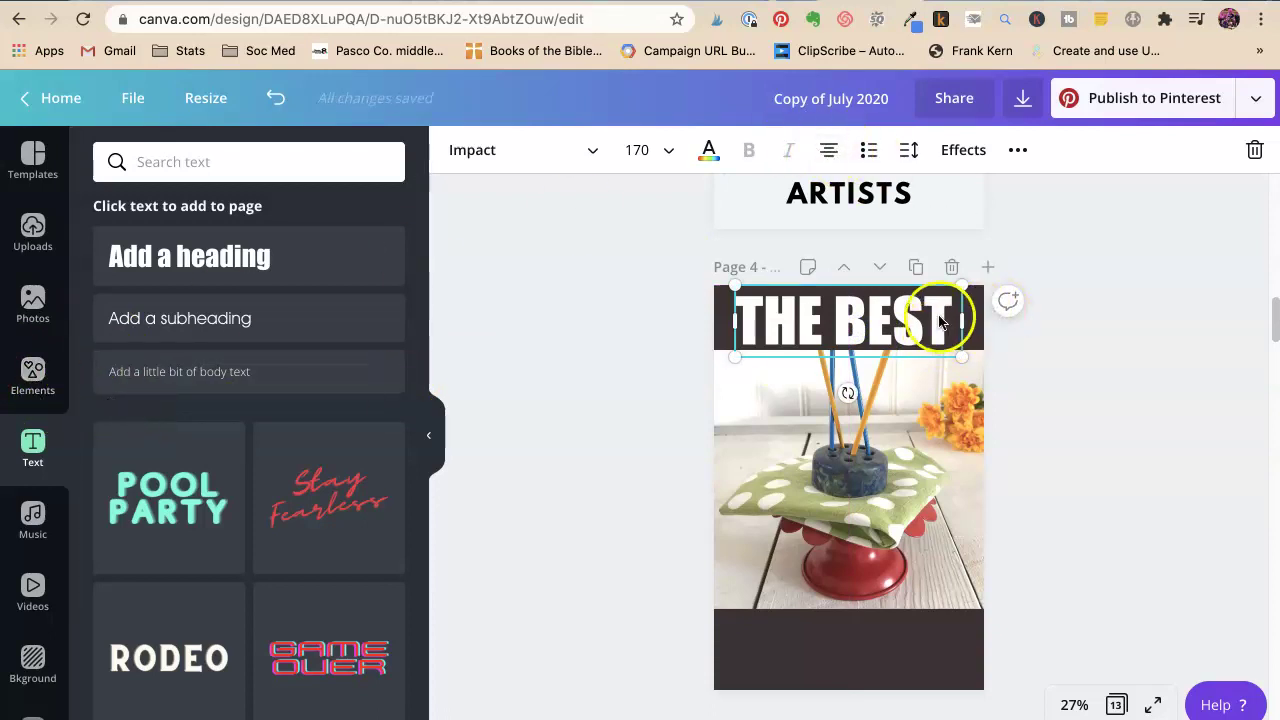
pyautogui.moveTo(943, 316); pyautogui.dragTo(942, 315)
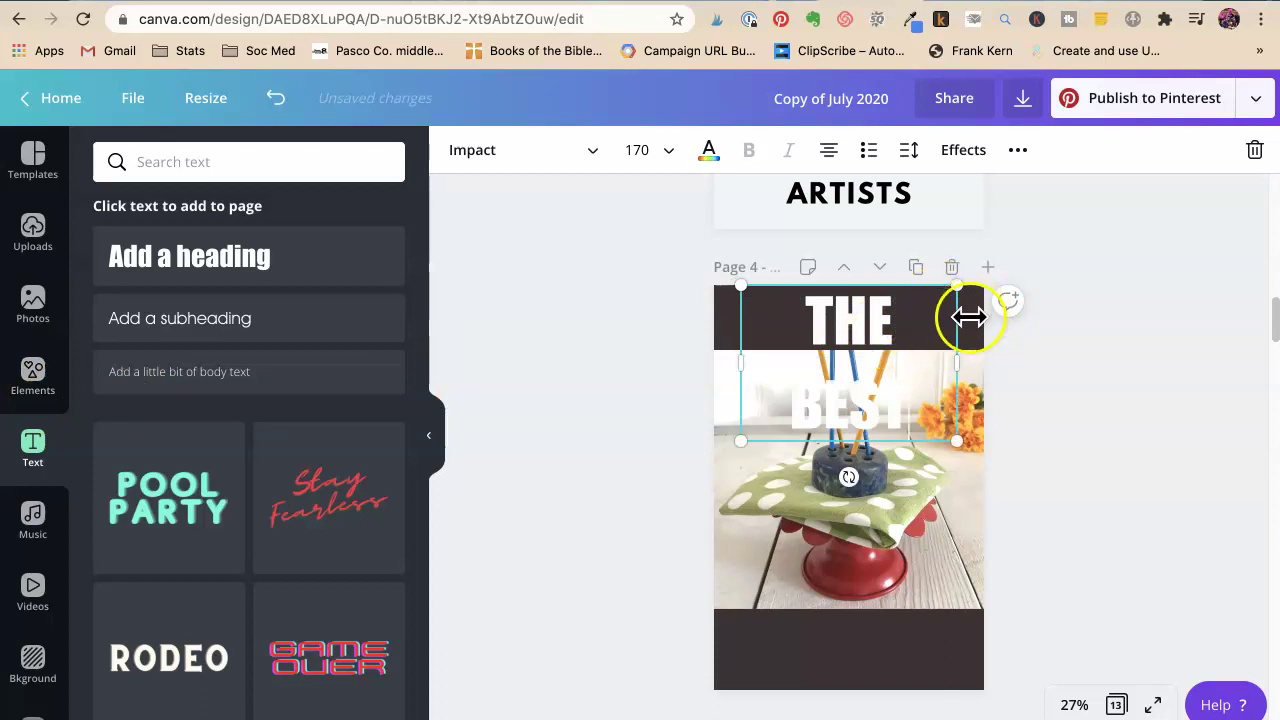
pyautogui.moveTo(955, 360); pyautogui.dragTo(972, 355)
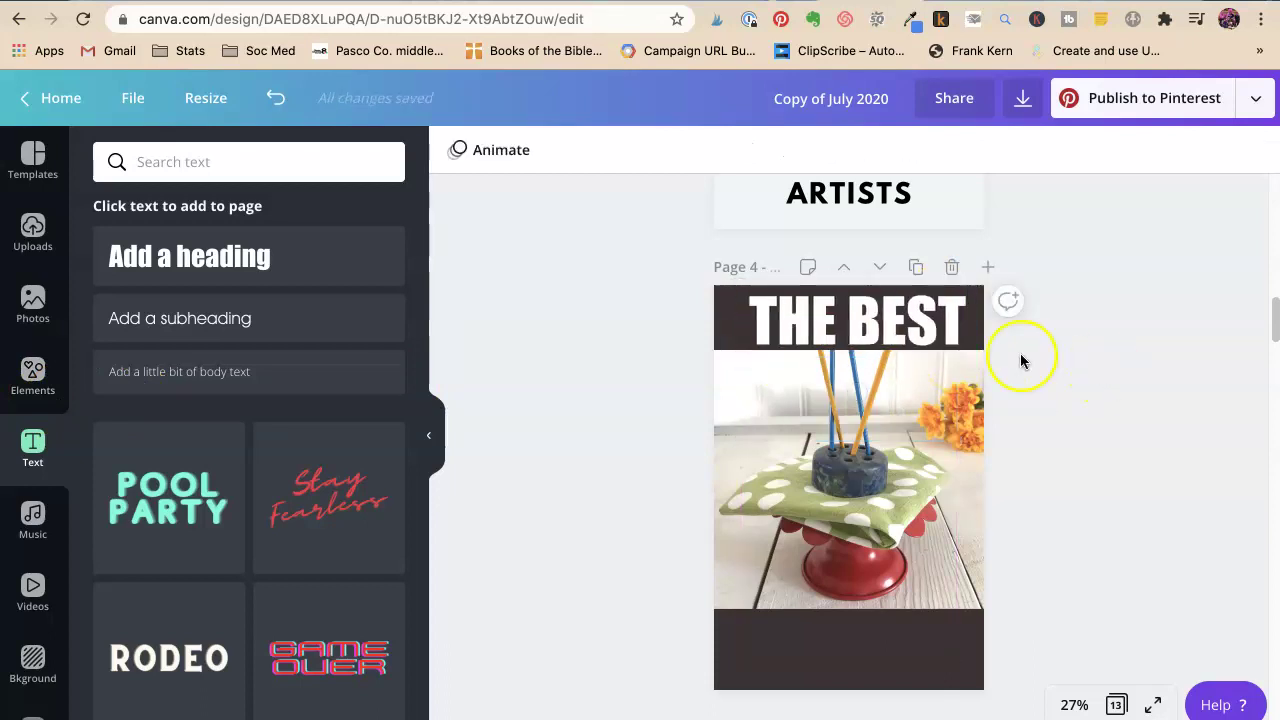
pyautogui.moveTo(852, 318); pyautogui.dragTo(836, 320)
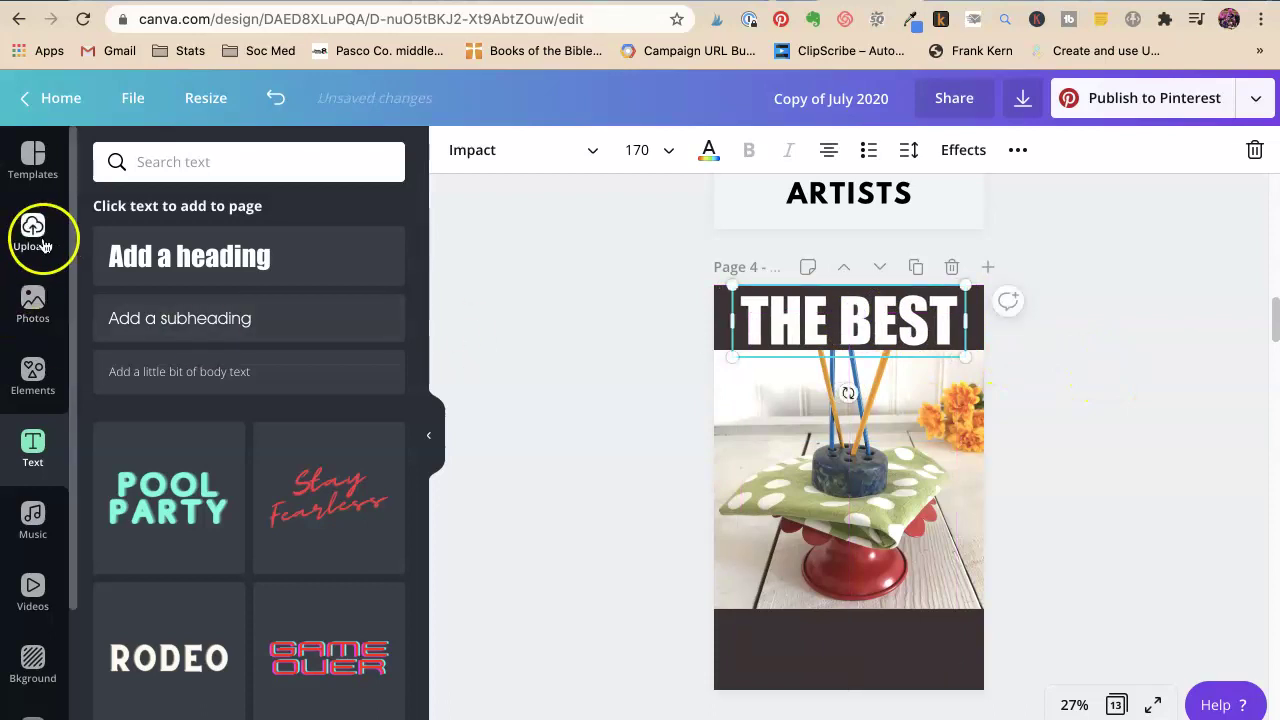
# Set THE BEST in the Cedar font and recentre it on the top bar.
pyautogui.click(462, 150)
pyautogui.click(228, 168)
pyautogui.write('ced')
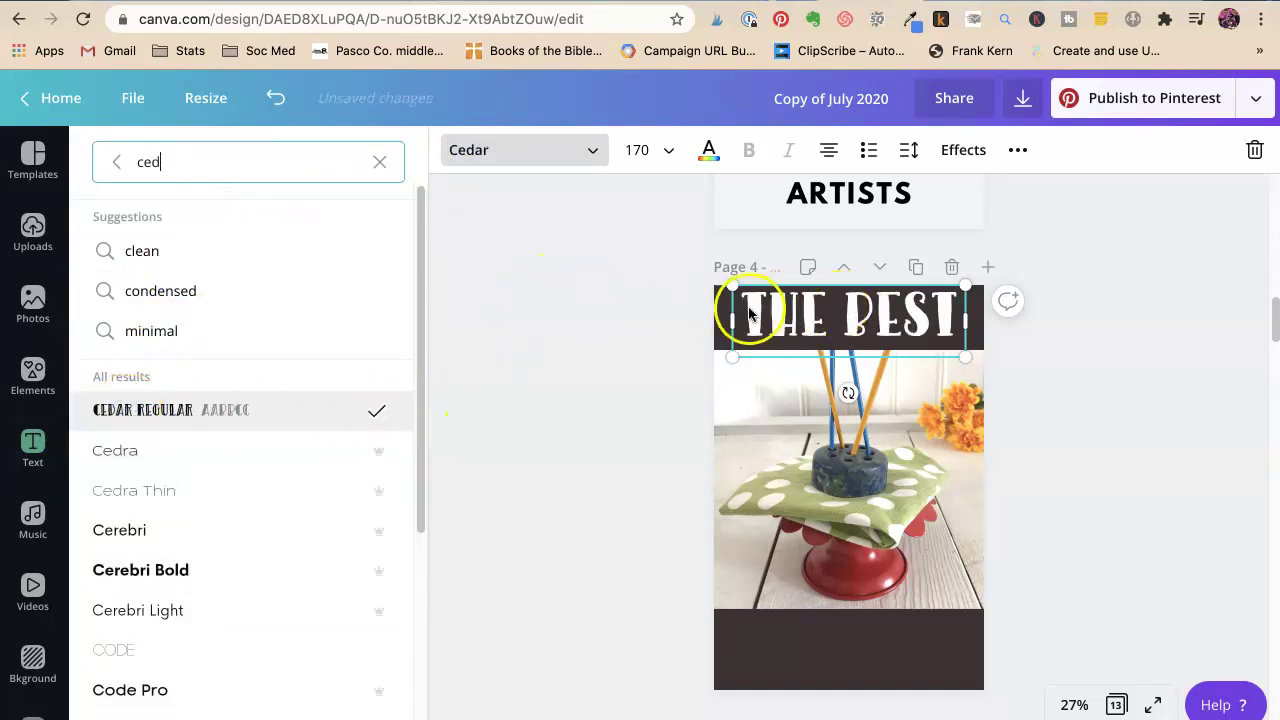
pyautogui.press('Escape')
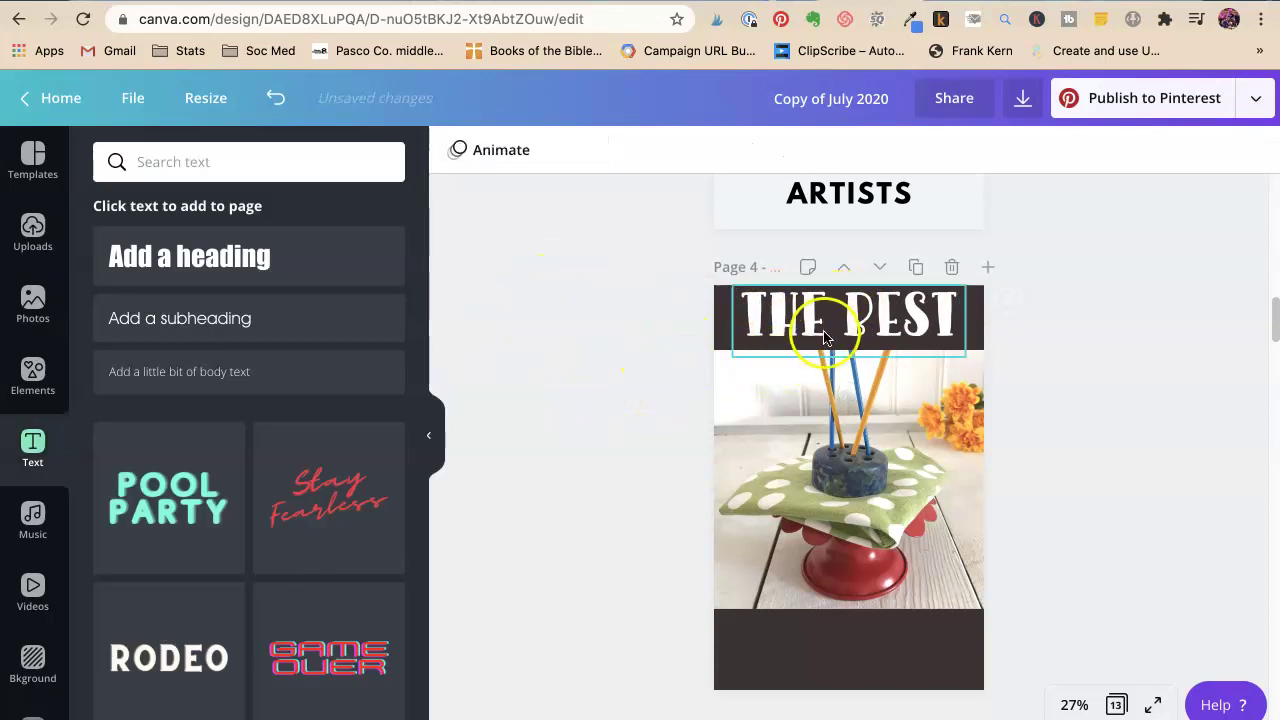
pyautogui.click(823, 335)
pyautogui.moveTo(823, 335); pyautogui.dragTo(825, 337)
pyautogui.click(575, 392)
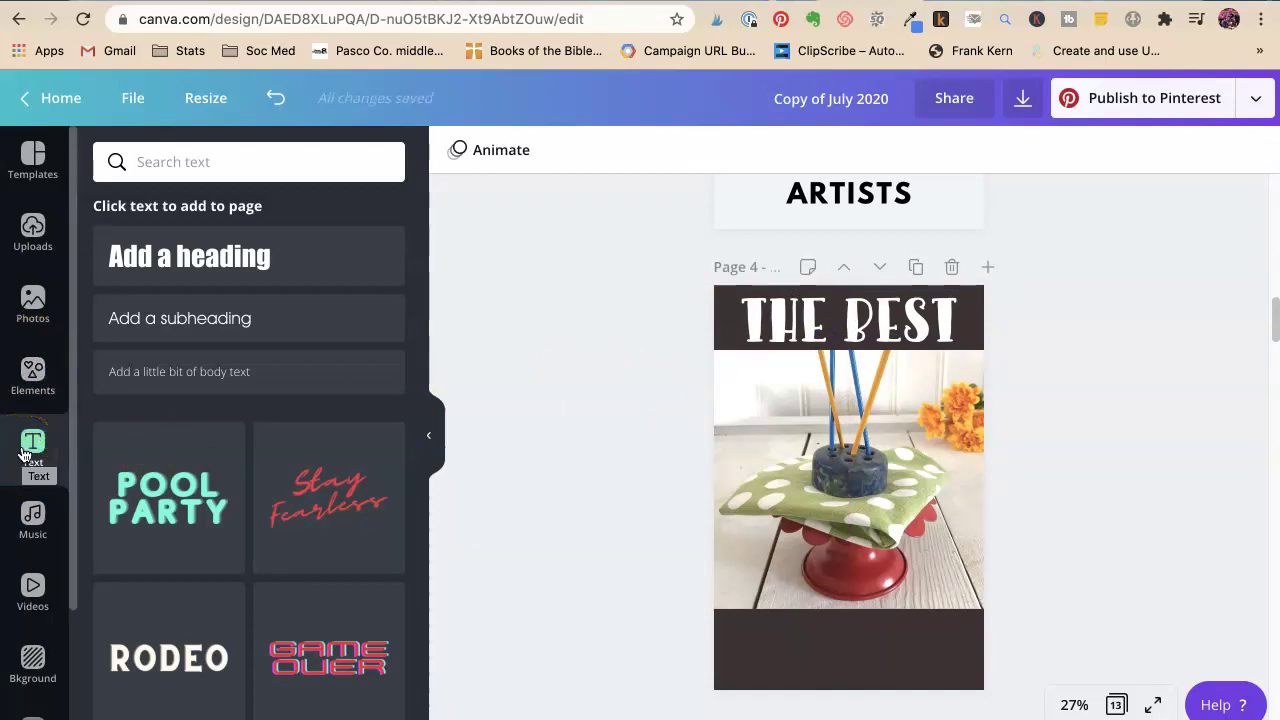
# Add an enlarged 'artist supply' heading and move it down to the bottom bar.
pyautogui.click(24, 453)
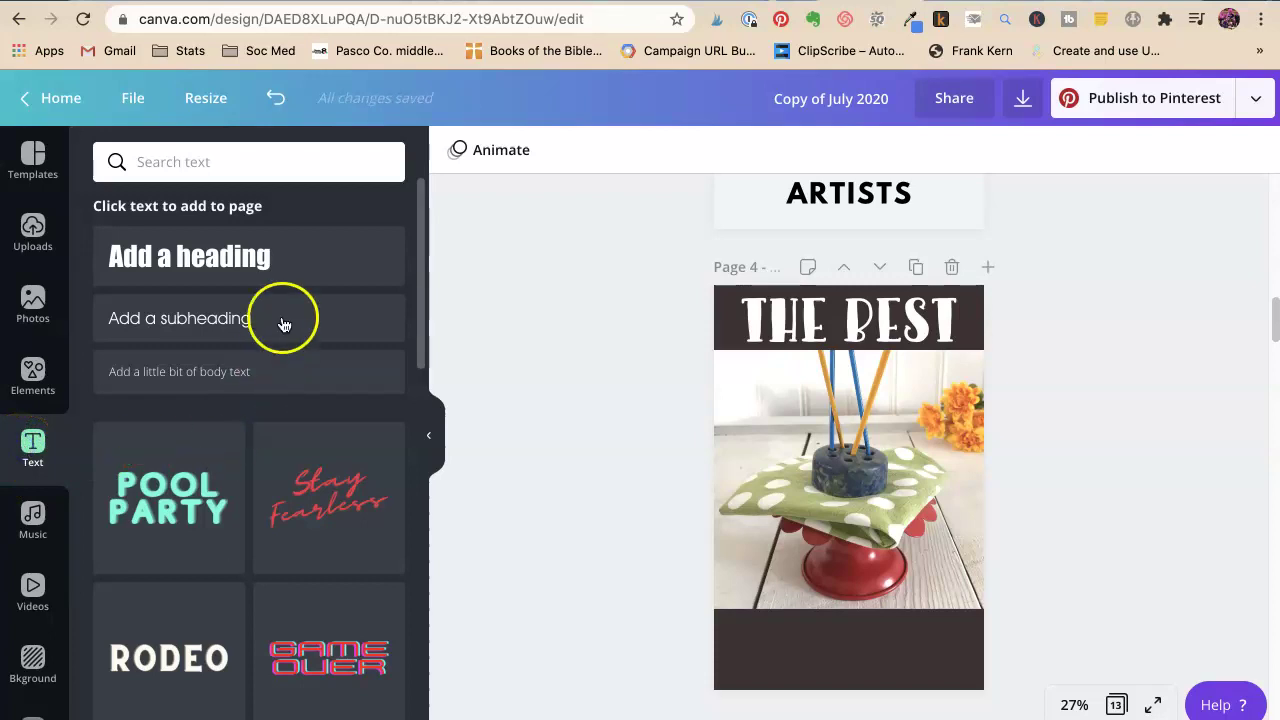
pyautogui.click(194, 257)
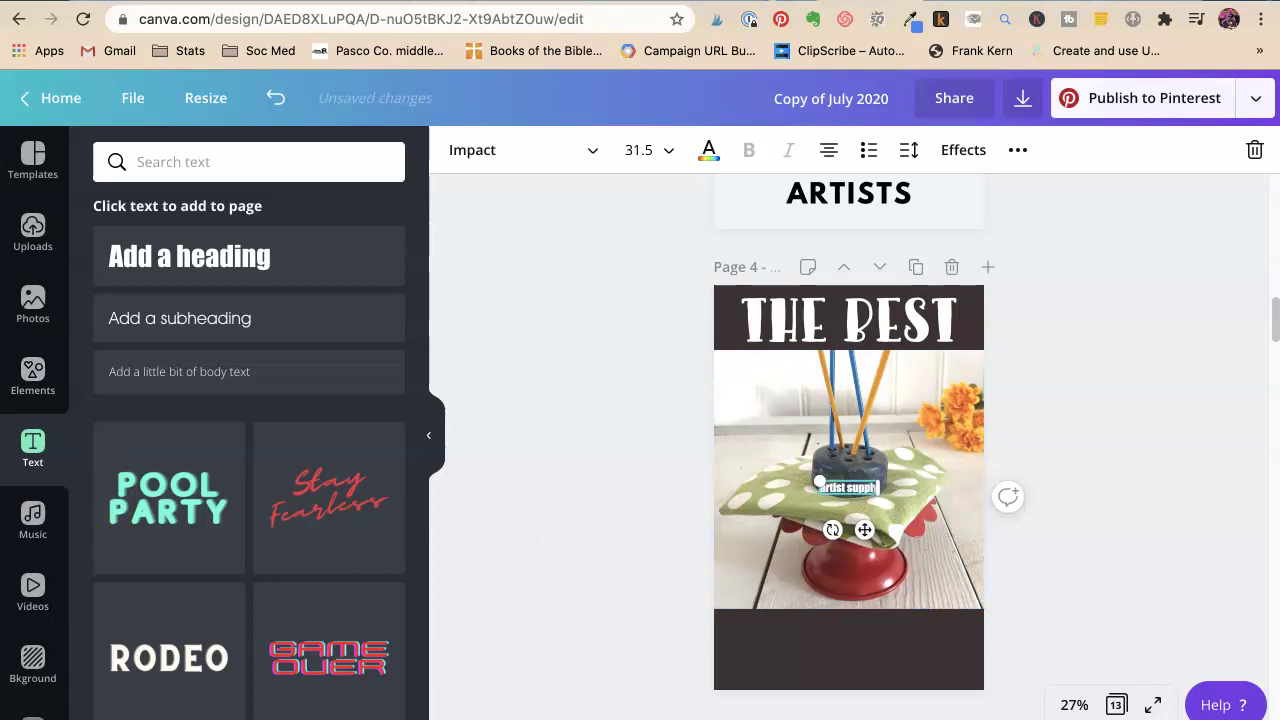
pyautogui.click(331, 162)
pyautogui.moveTo(909, 522); pyautogui.dragTo(1086, 523)
pyautogui.moveTo(920, 508); pyautogui.dragTo(863, 638)
pyautogui.click(1004, 570)
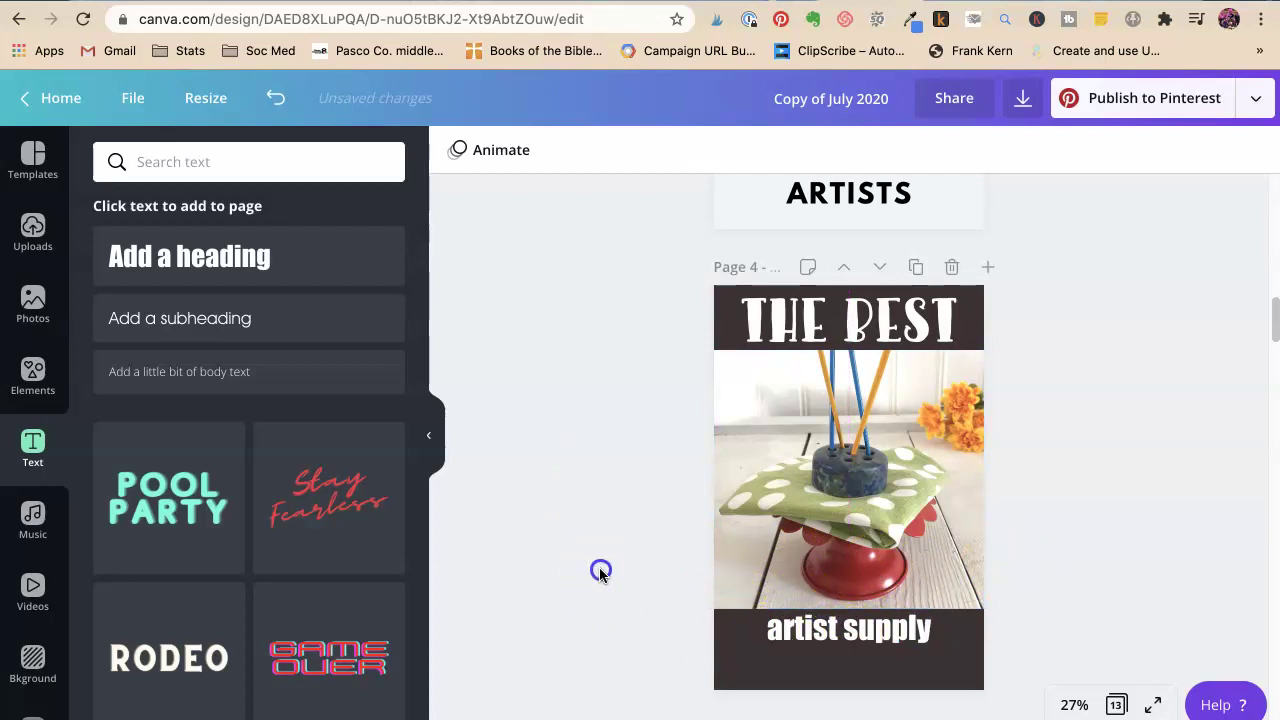
# Add a size-225 Impact GIFTS heading and place it on the bottom bar.
pyautogui.click(160, 257)
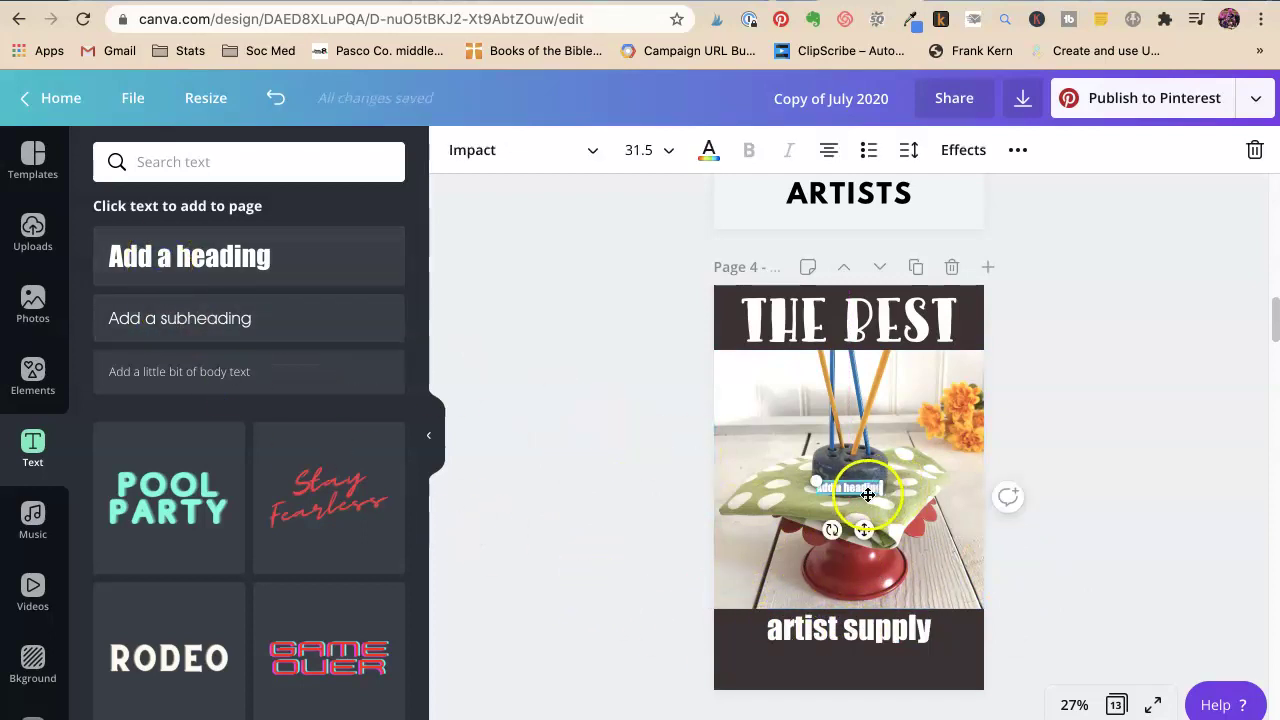
pyautogui.doubleClick(868, 494)
pyautogui.press('BackSpace')
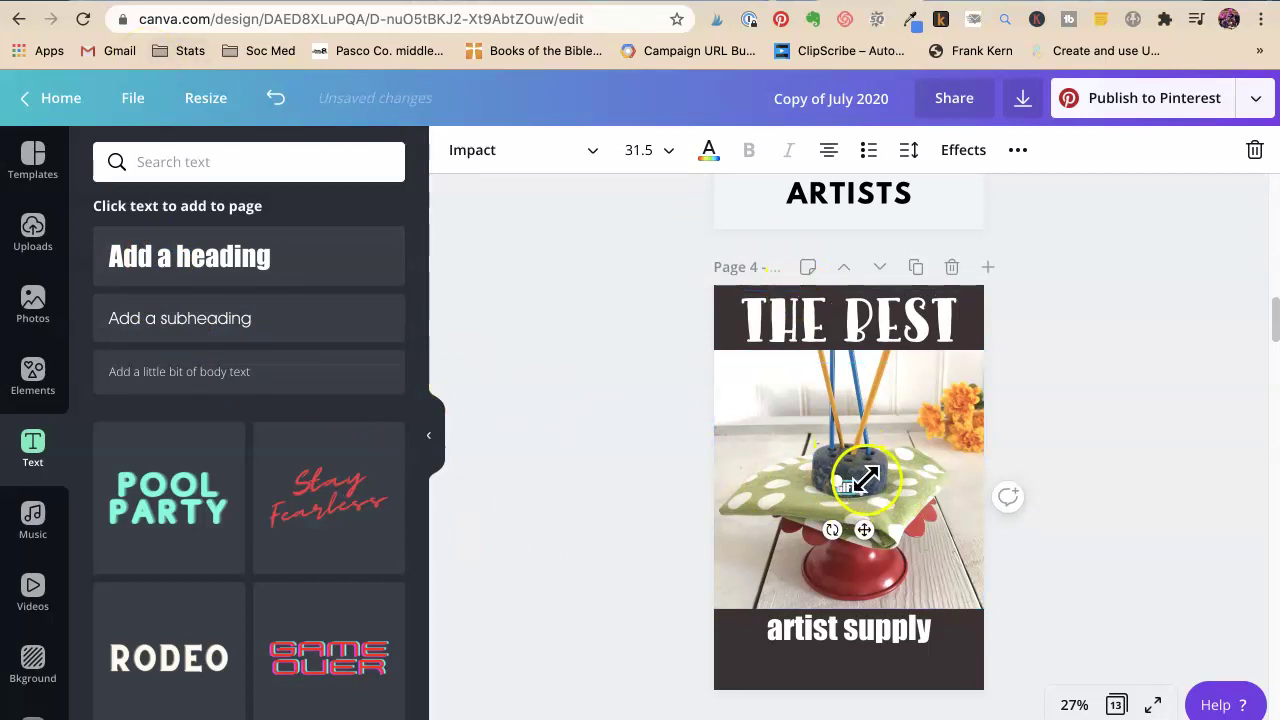
pyautogui.moveTo(859, 481); pyautogui.dragTo(1015, 399)
pyautogui.click(1063, 400)
pyautogui.click(910, 456)
pyautogui.moveTo(910, 456); pyautogui.dragTo(841, 640)
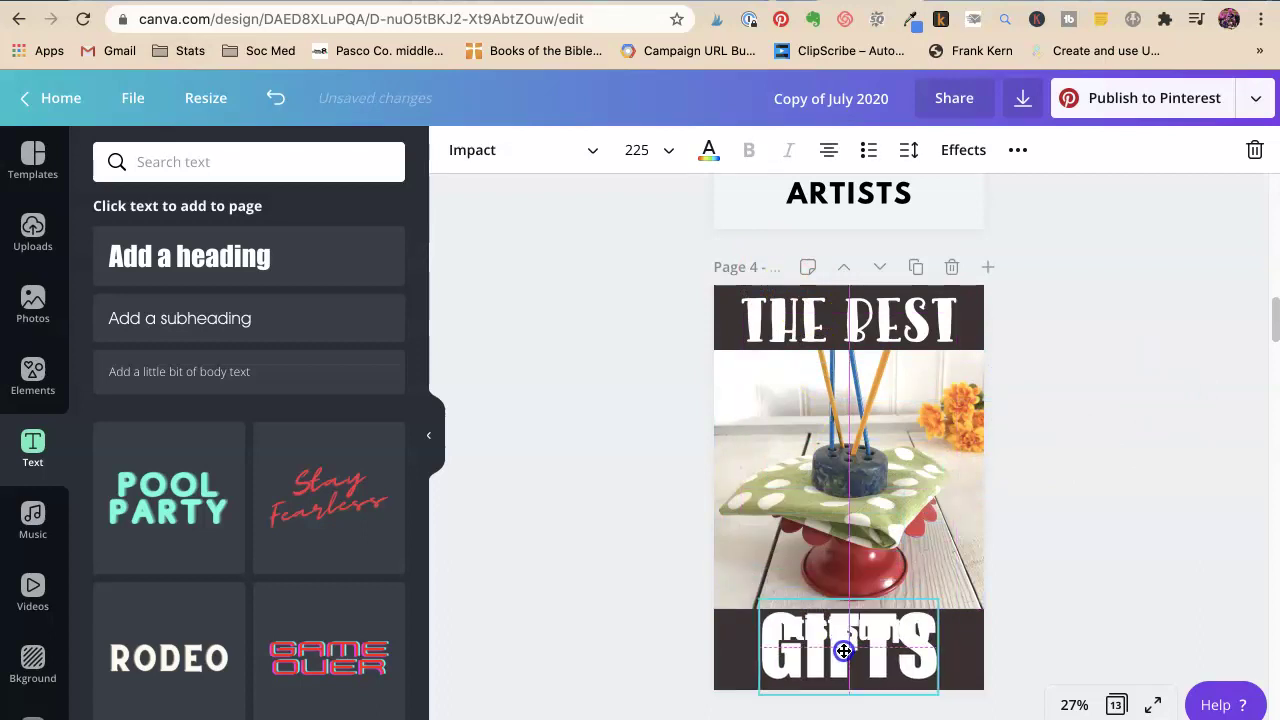
pyautogui.moveTo(844, 651); pyautogui.dragTo(844, 651)
pyautogui.click(1051, 631)
pyautogui.click(929, 614)
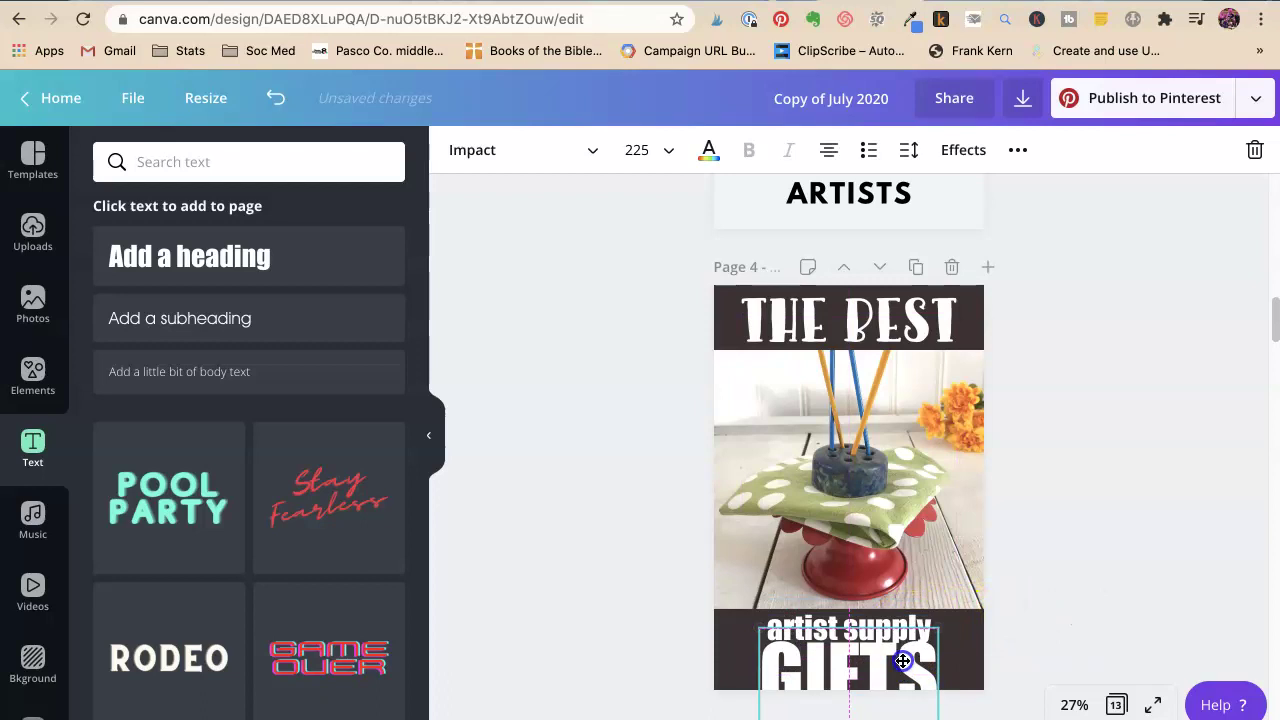
pyautogui.click(1070, 612)
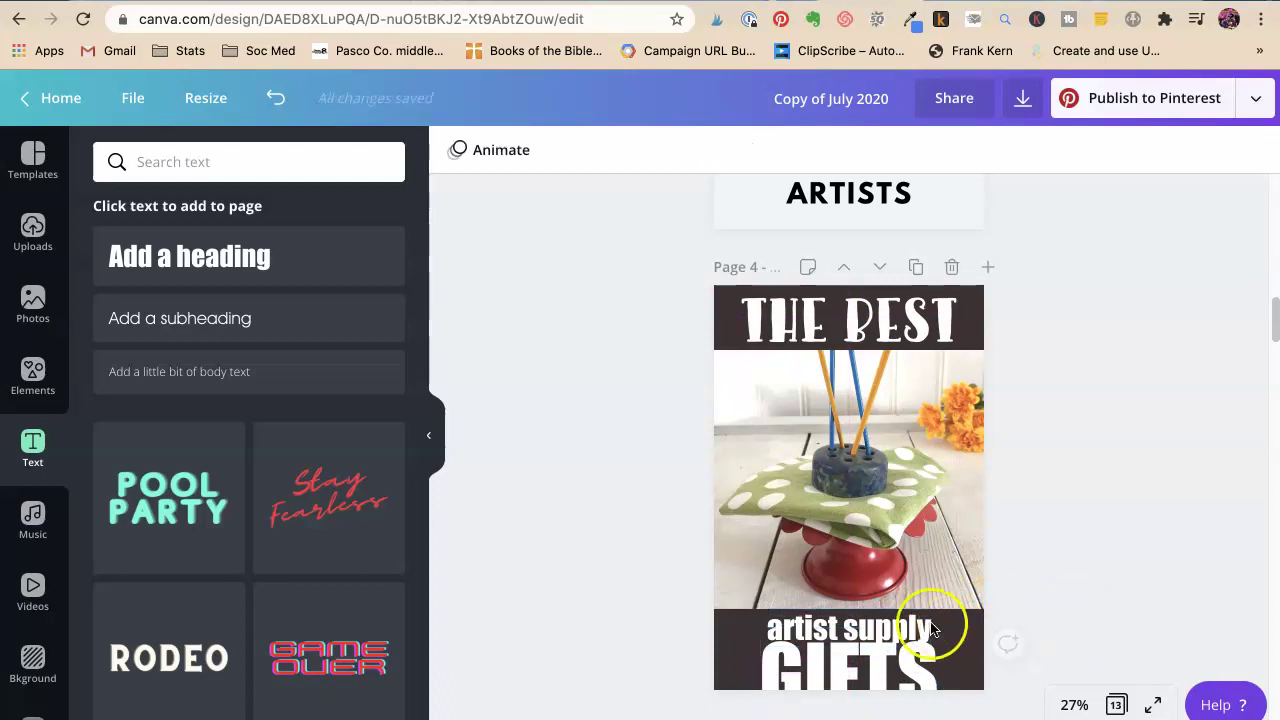
# Move 'artist supply' up just below THE BEST and make it dark grey.
pyautogui.moveTo(918, 622); pyautogui.dragTo(918, 359)
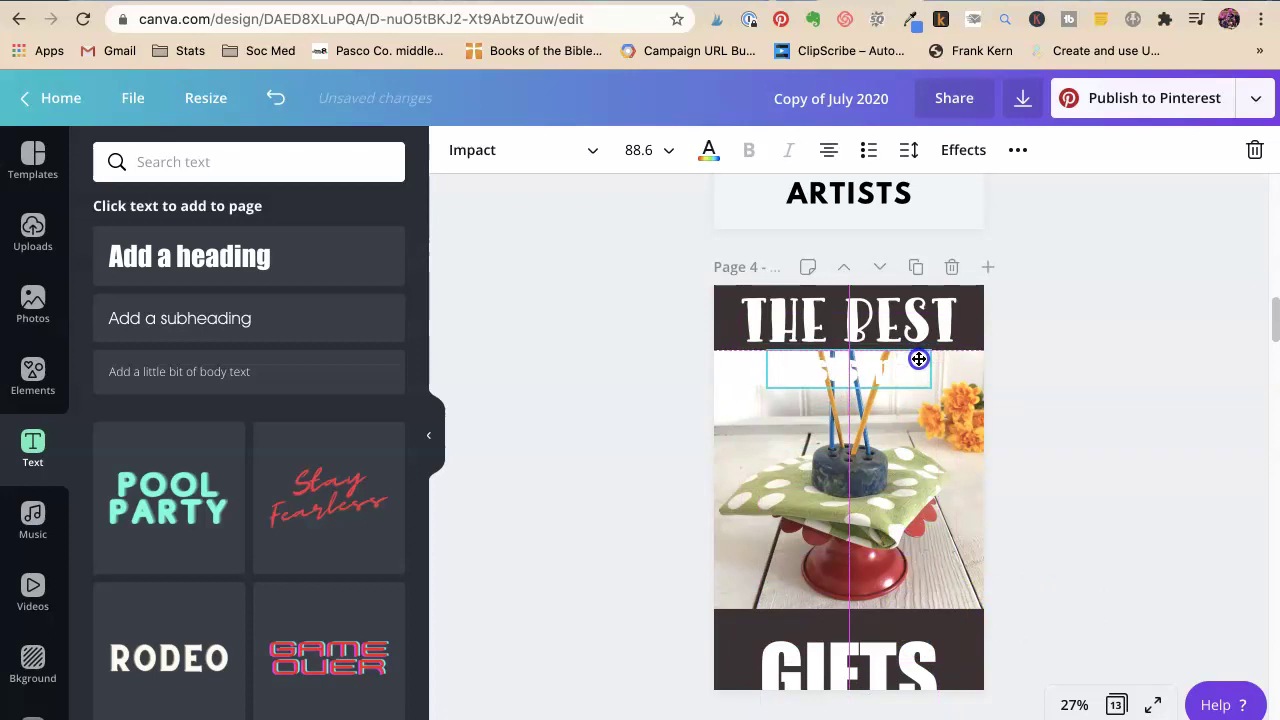
pyautogui.click(708, 150)
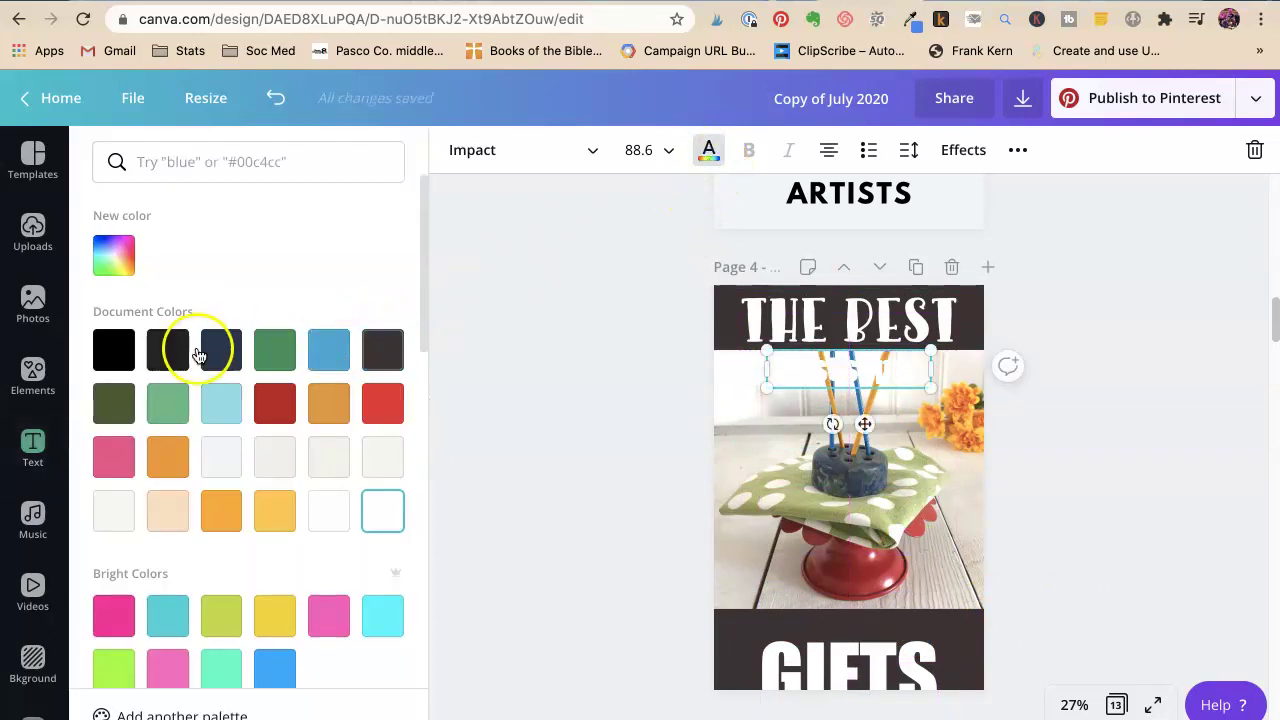
pyautogui.click(383, 350)
pyautogui.click(538, 230)
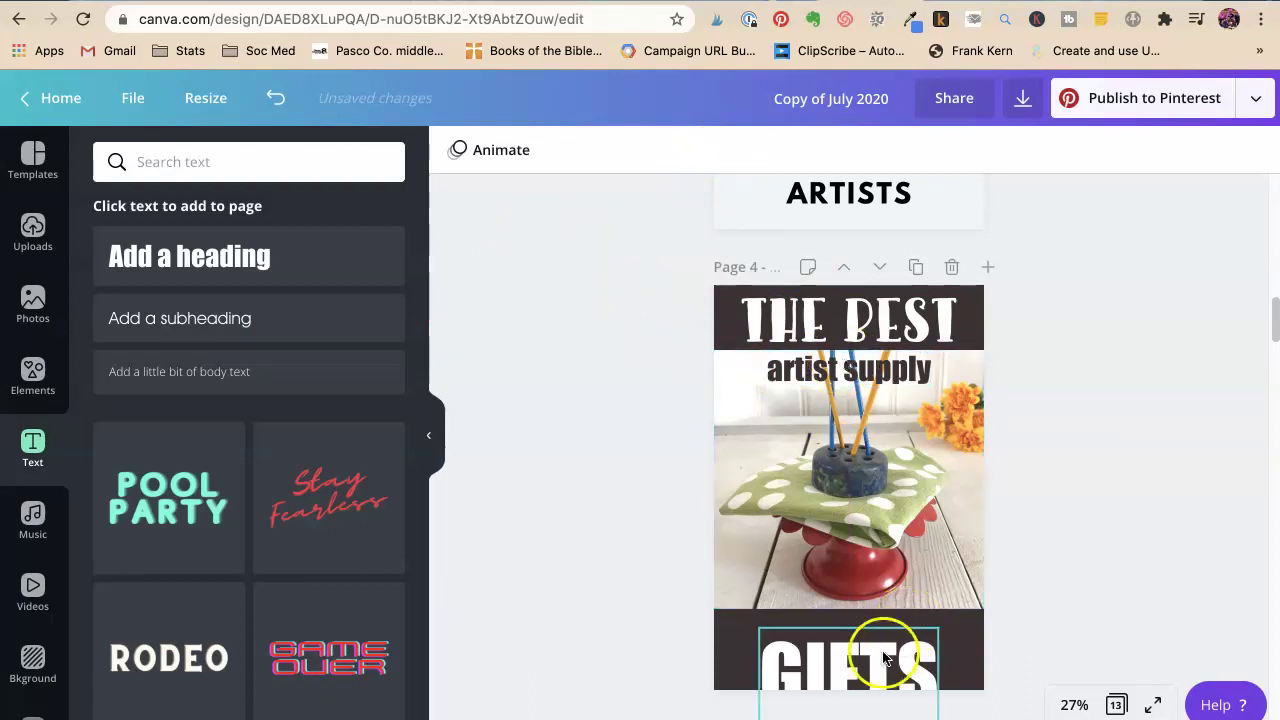
# Raise GIFTS slightly so the whole word sits inside the dark band.
pyautogui.scroll(-3, 1070, 516)
pyautogui.scroll(1, 1070, 516)
pyautogui.click(868, 440)
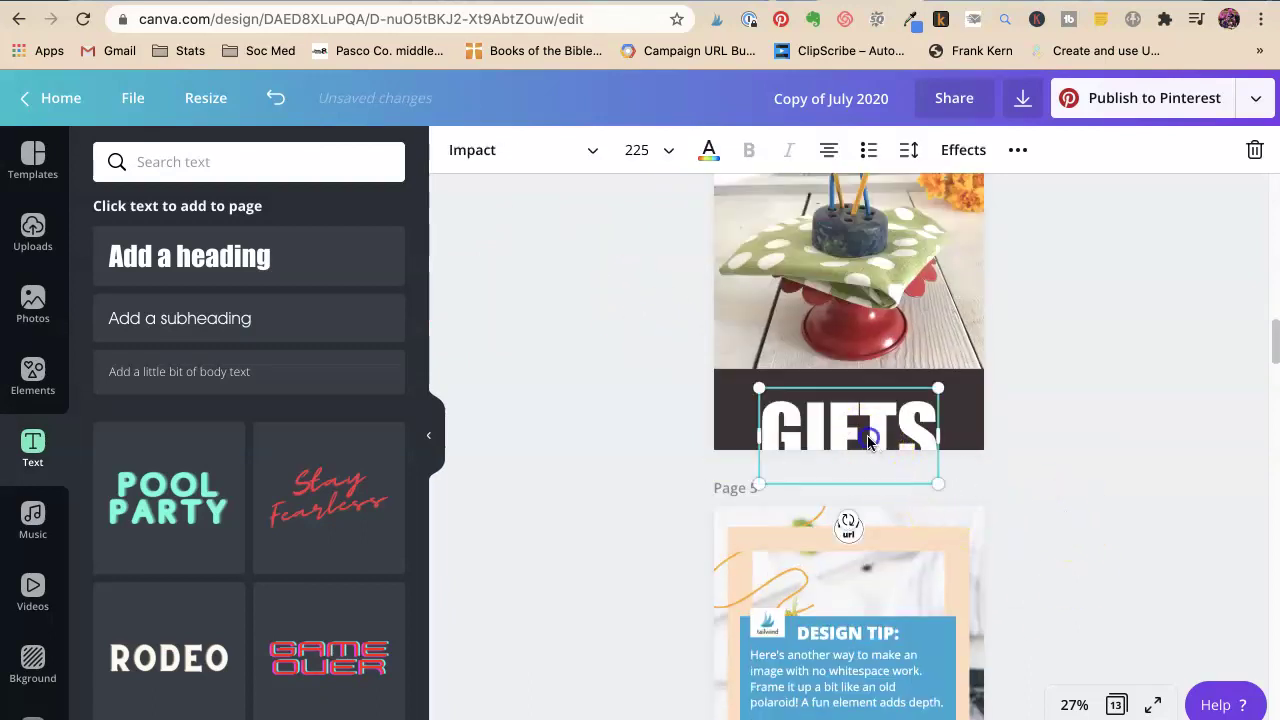
pyautogui.moveTo(868, 440); pyautogui.dragTo(869, 411)
# Switch the GIFTS heading to the Cedar font.
pyautogui.click(460, 150)
pyautogui.write('ced')
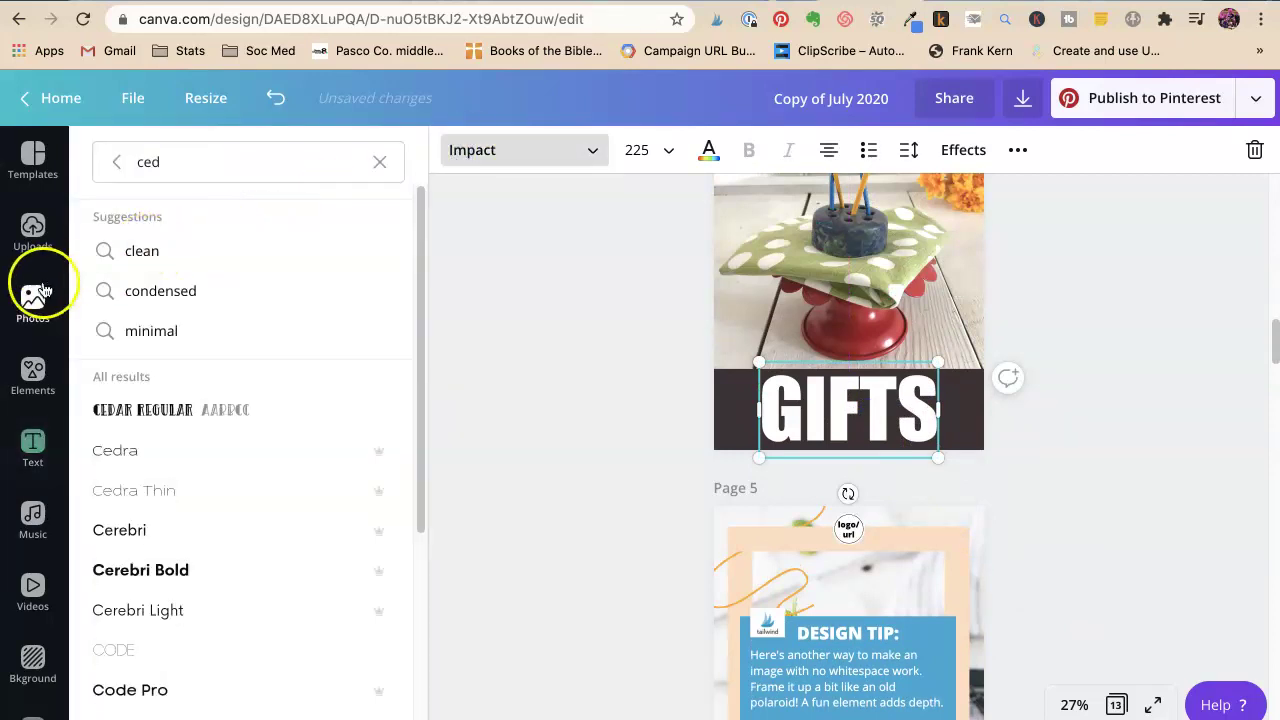
pyautogui.click(138, 411)
pyautogui.click(610, 310)
pyautogui.click(1200, 457)
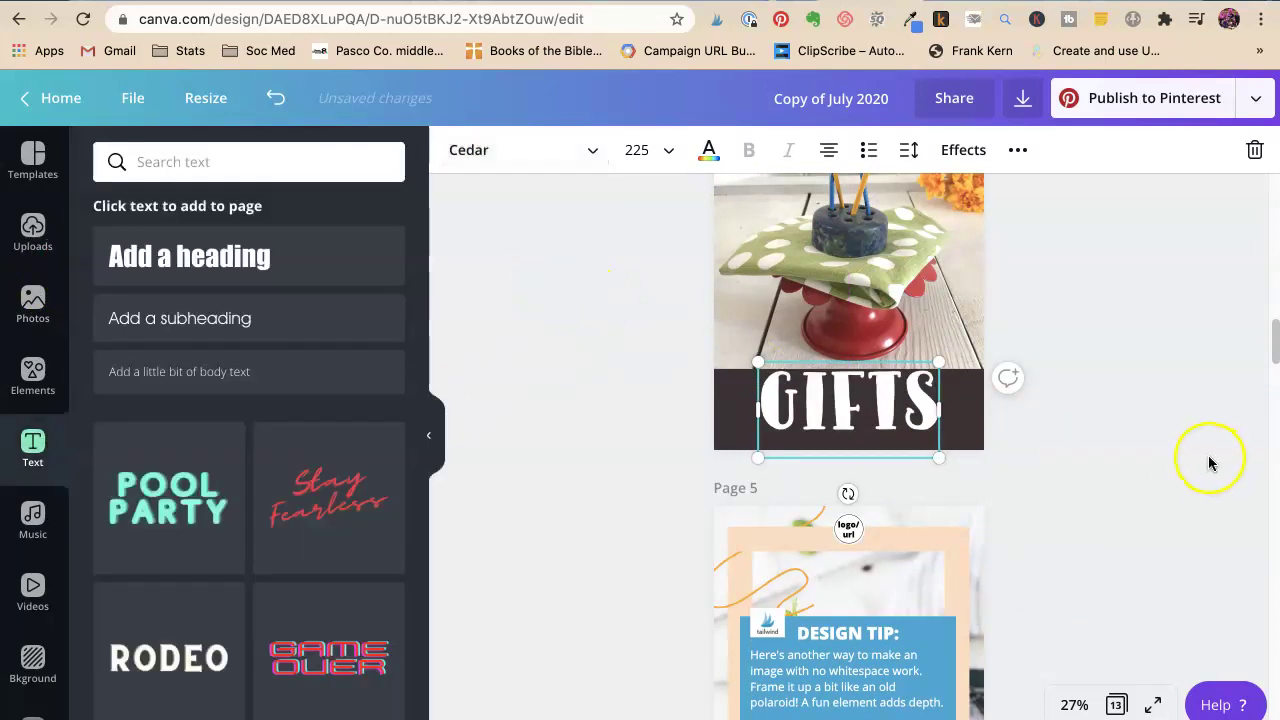
pyautogui.scroll(3, 1143, 440)
pyautogui.moveTo(870, 598)
pyautogui.mouseDown()
pyautogui.moveTo(833, 600)
pyautogui.moveTo(875, 603)
pyautogui.mouseUp()
pyautogui.press('super+z')
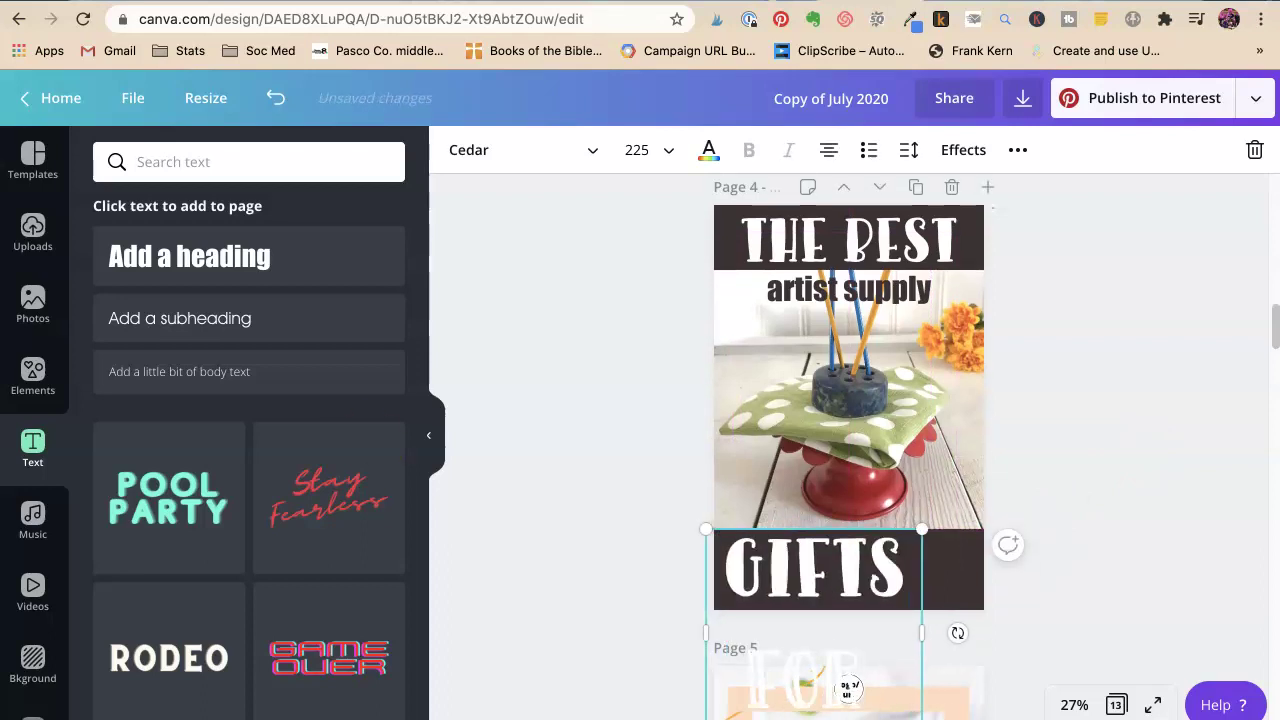
pyautogui.scroll(-2, 849, 450)
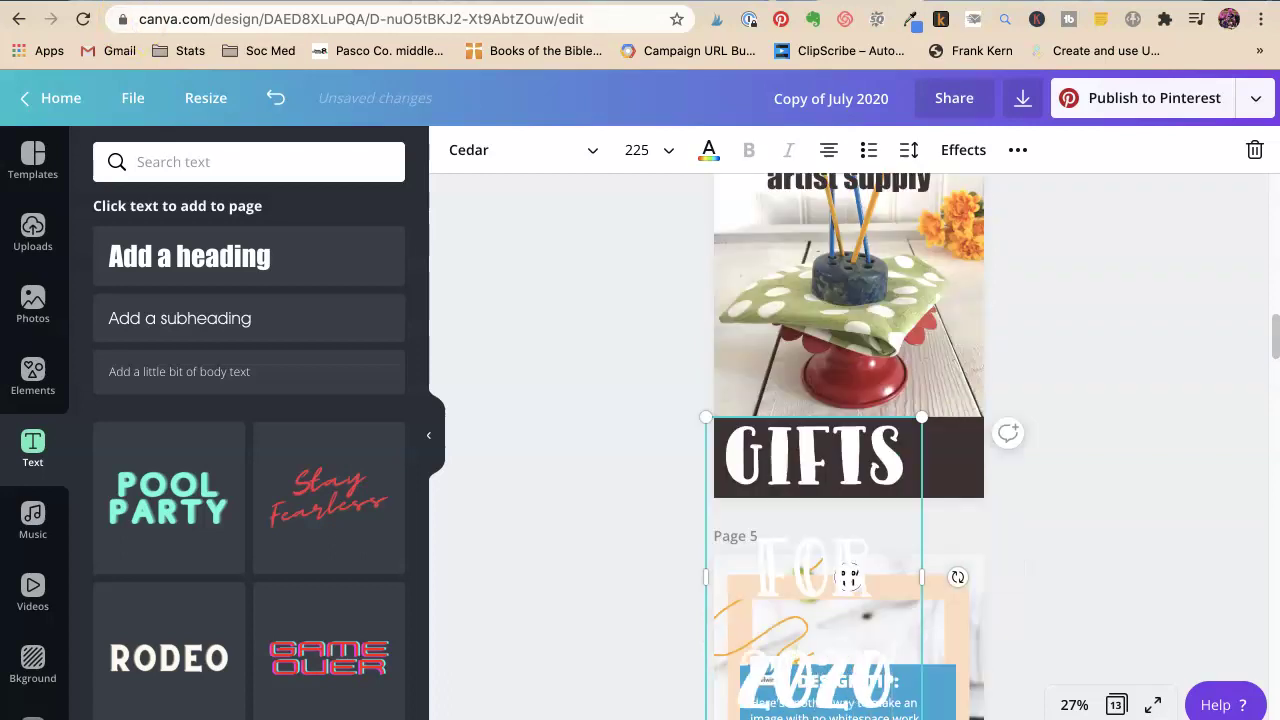
# Size GIFTS FOR 2020 to 100, widen to one line, enlarge to 115, and centre it.
pyautogui.click(657, 149)
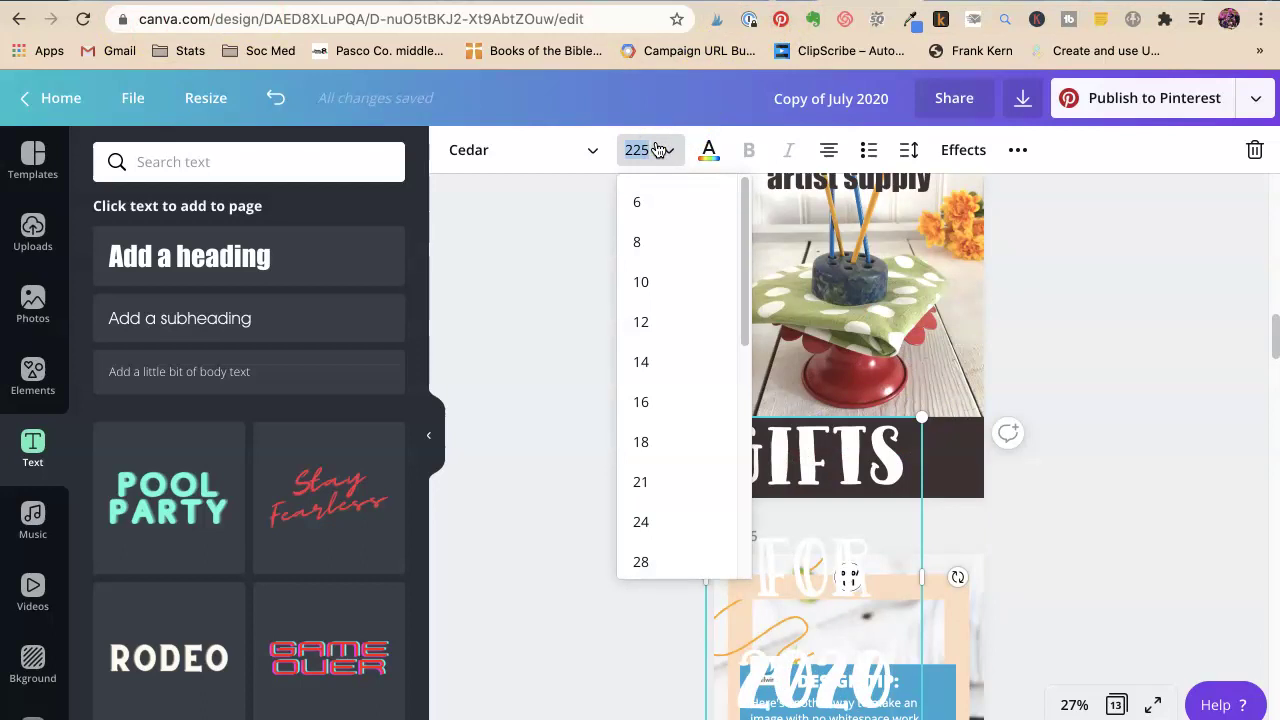
pyautogui.press('Return')
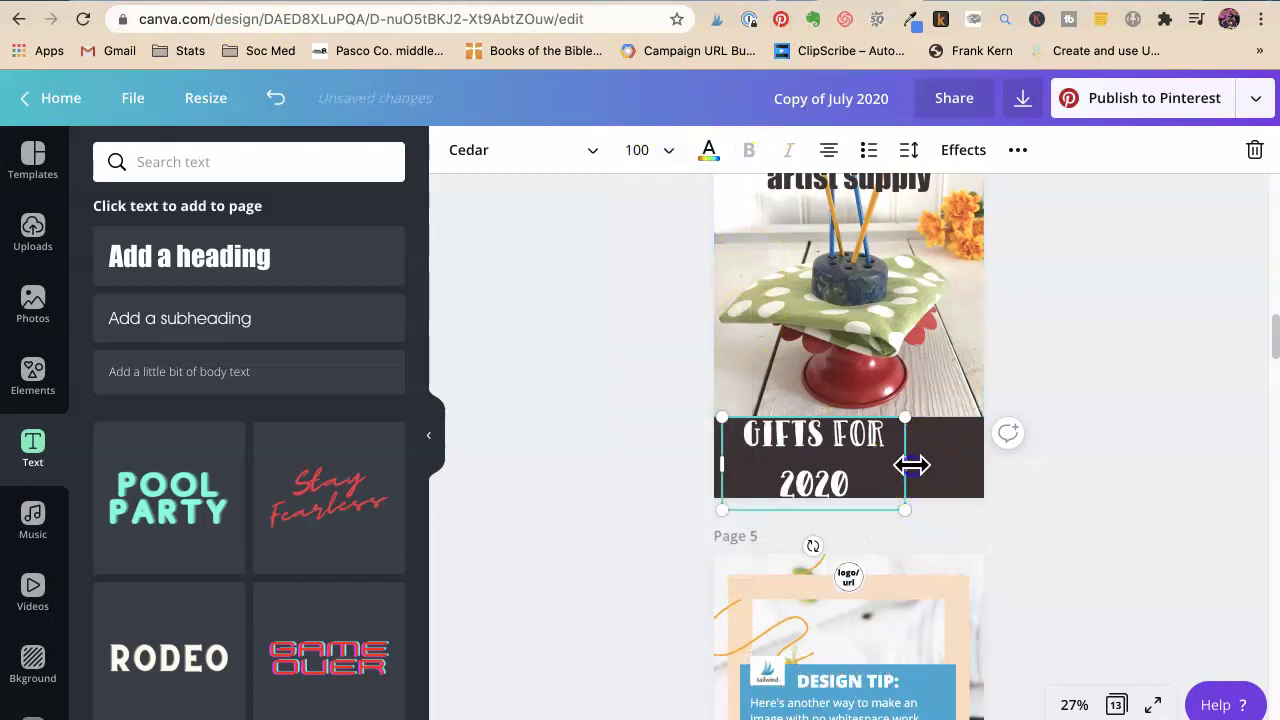
pyautogui.moveTo(911, 463); pyautogui.dragTo(1034, 443)
pyautogui.click(1034, 443)
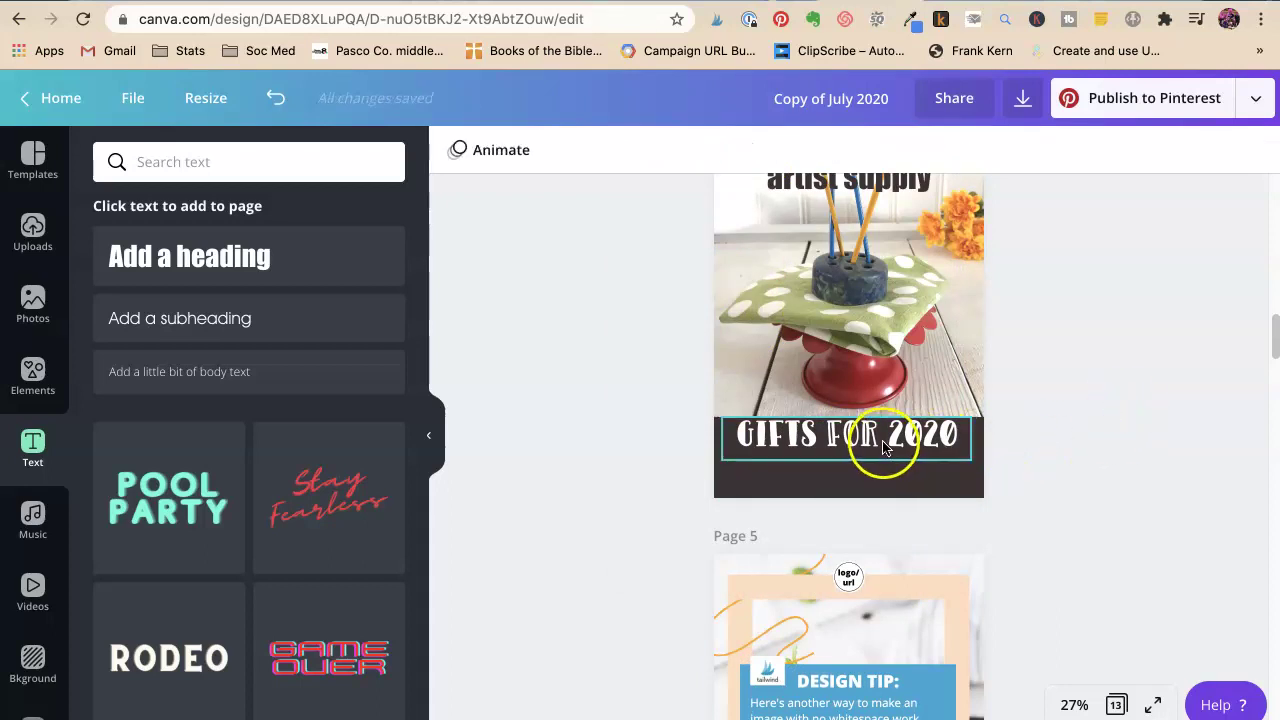
pyautogui.moveTo(883, 447); pyautogui.dragTo(871, 458)
pyautogui.click(946, 470)
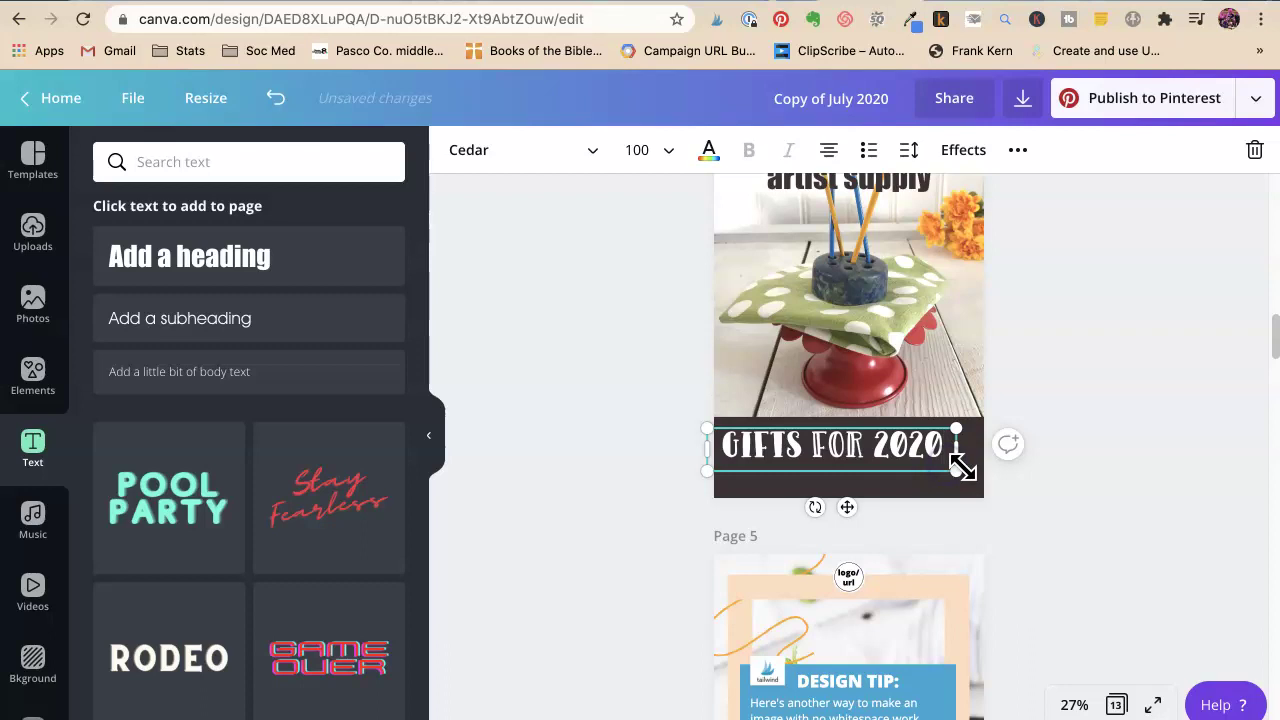
pyautogui.moveTo(955, 470); pyautogui.dragTo(990, 485)
pyautogui.click(1051, 368)
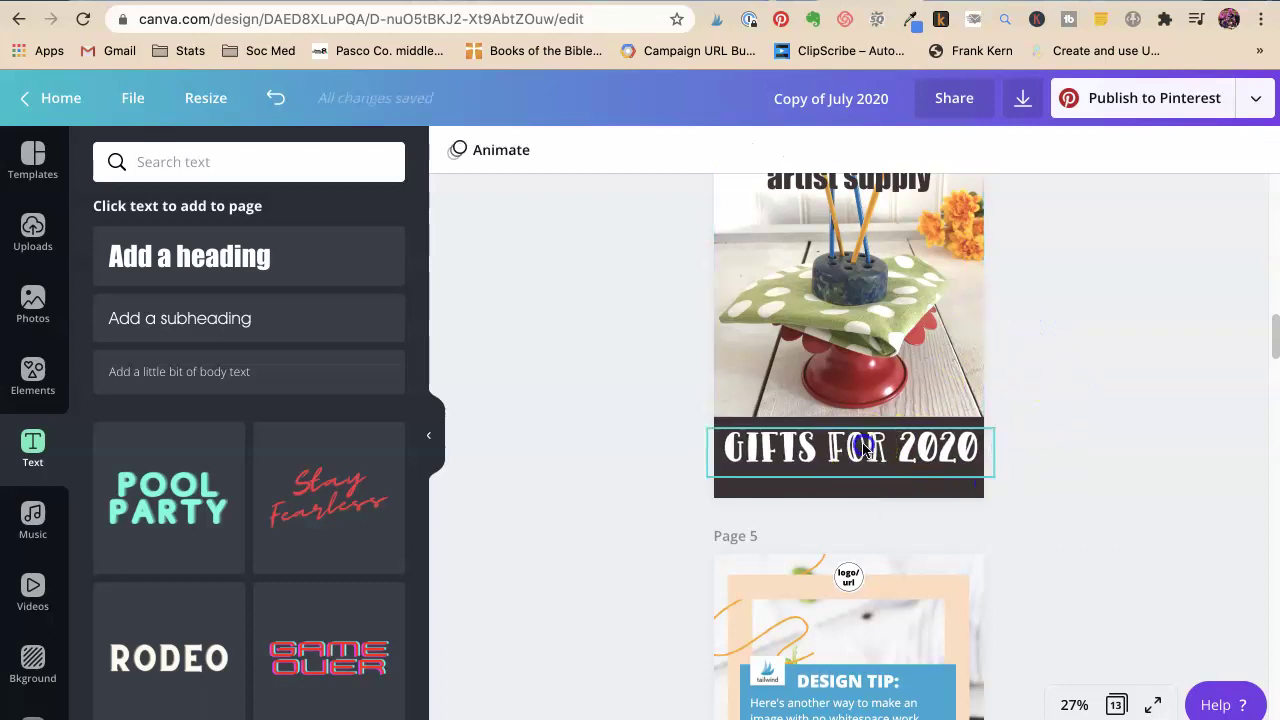
pyautogui.click(894, 451)
pyautogui.moveTo(851, 449)
pyautogui.mouseDown()
pyautogui.moveTo(867, 466)
pyautogui.moveTo(857, 461)
pyautogui.mouseUp()
pyautogui.click(1077, 414)
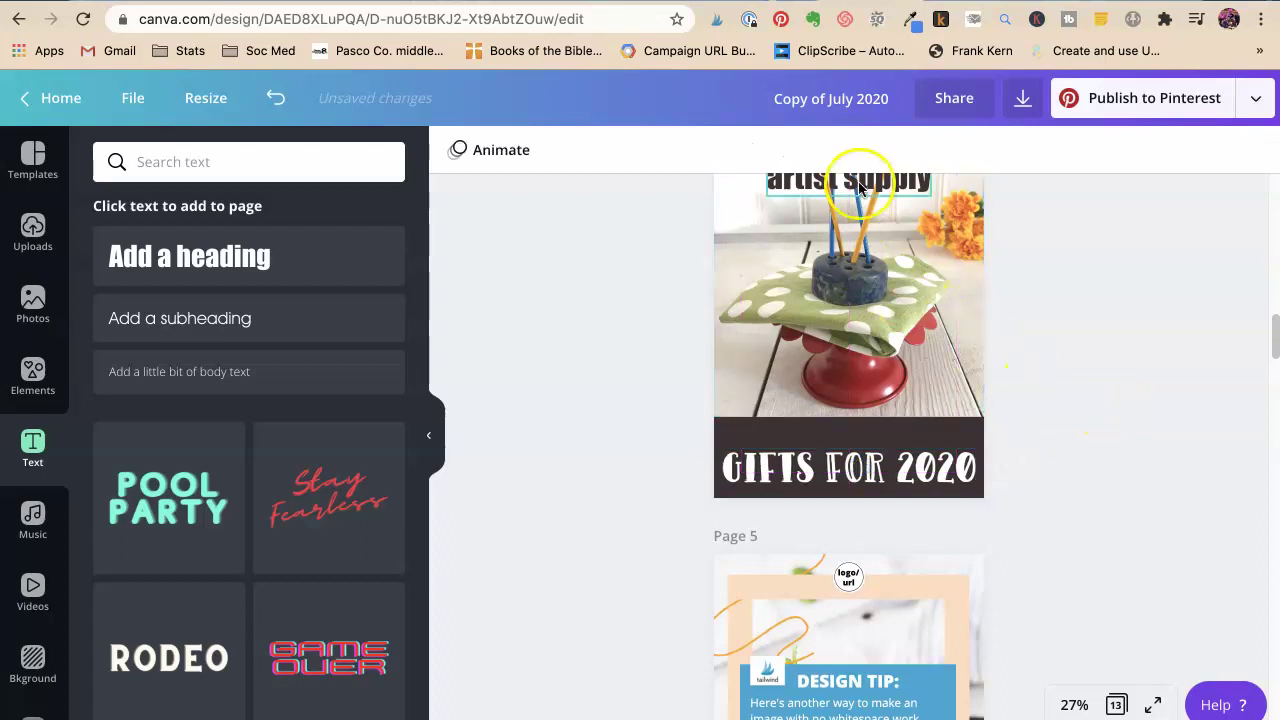
# Move 'artist supply' onto the dark band and make it white.
pyautogui.moveTo(859, 184); pyautogui.dragTo(859, 437)
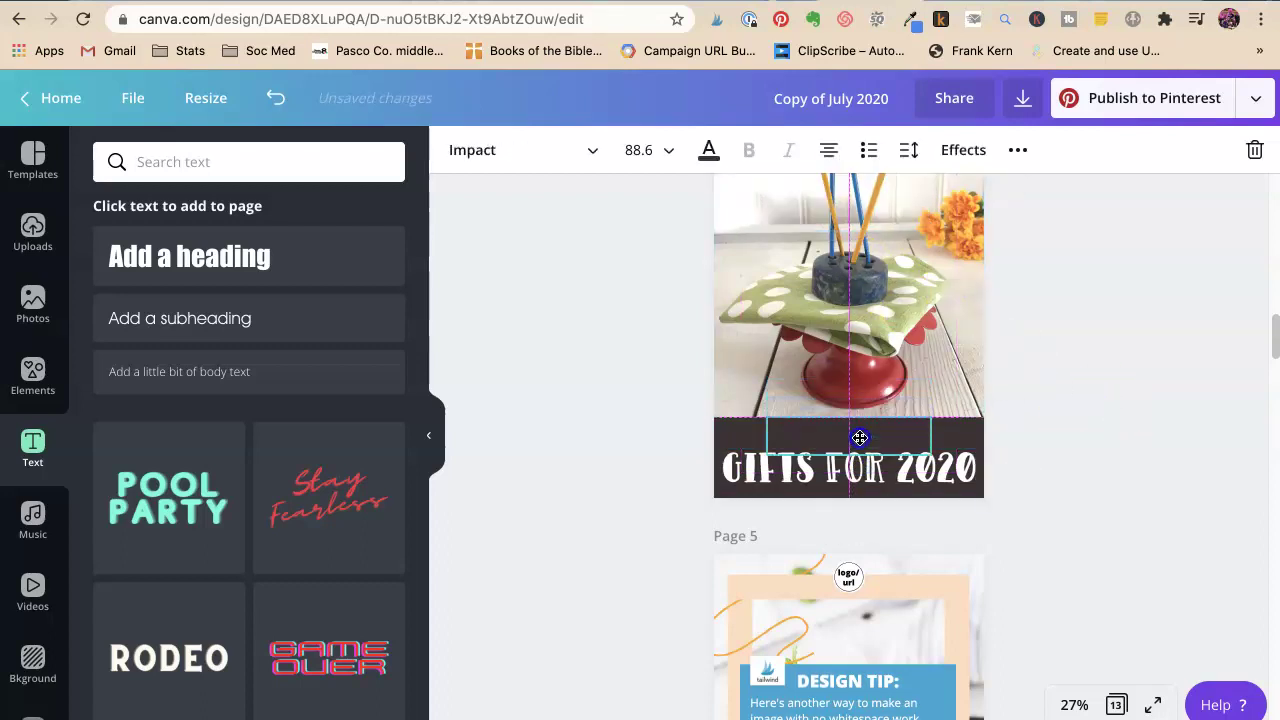
pyautogui.click(708, 150)
pyautogui.click(378, 513)
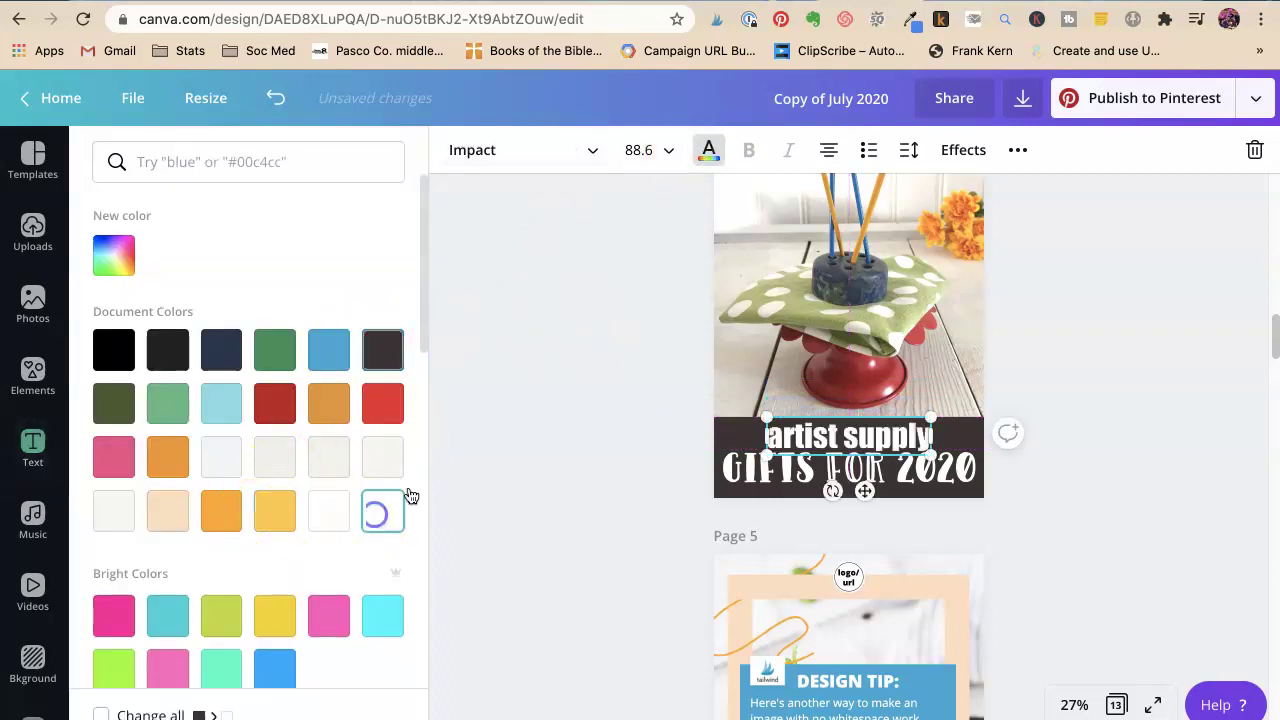
pyautogui.click(551, 271)
pyautogui.click(1157, 340)
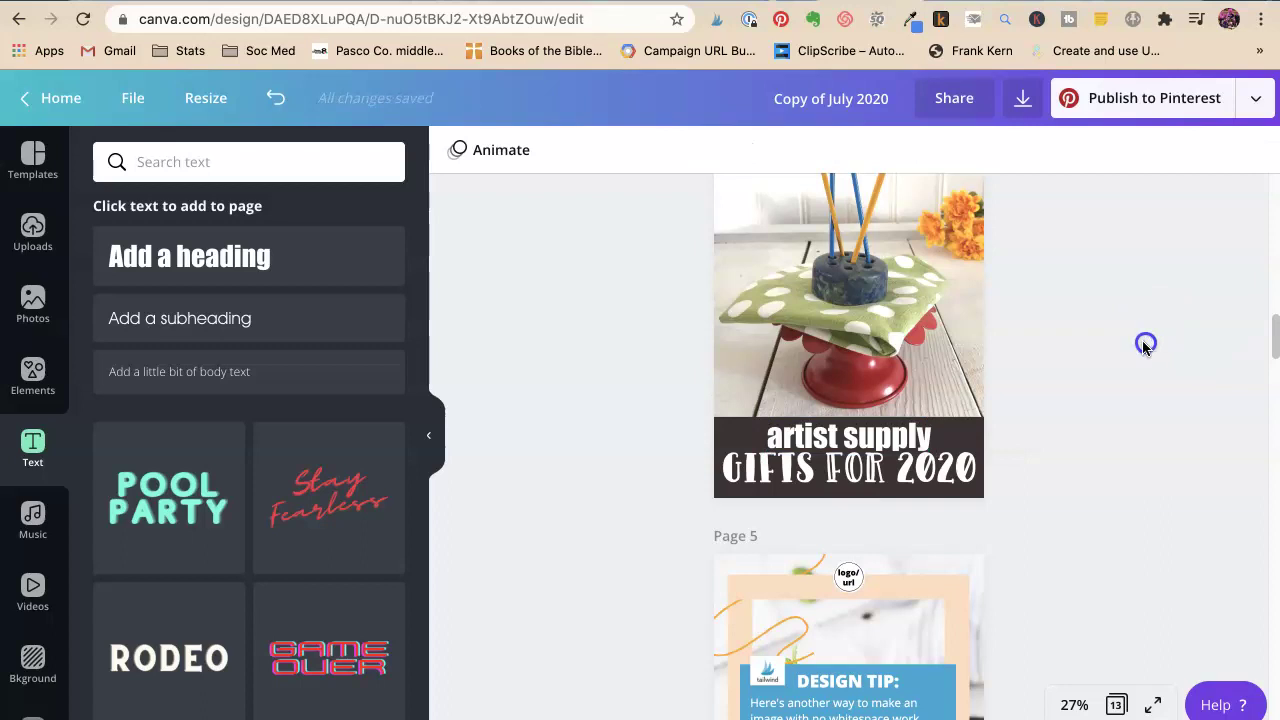
# Raise the photo's bottom edge slightly above the band.
pyautogui.click(955, 426)
pyautogui.click(949, 371)
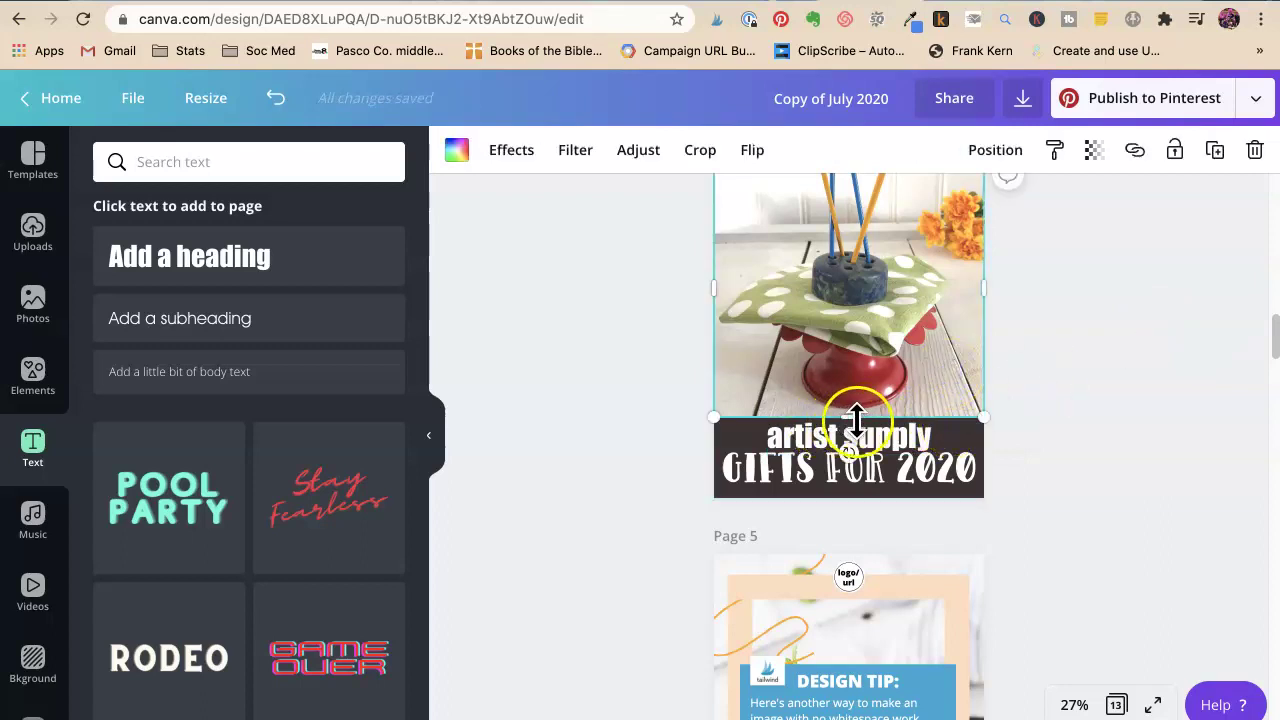
pyautogui.moveTo(851, 413); pyautogui.dragTo(848, 408)
pyautogui.click(1088, 434)
# Nudge 'artist supply' up a few pixels and recolour it gold-yellow.
pyautogui.moveTo(846, 436); pyautogui.dragTo(846, 426)
pyautogui.click(709, 150)
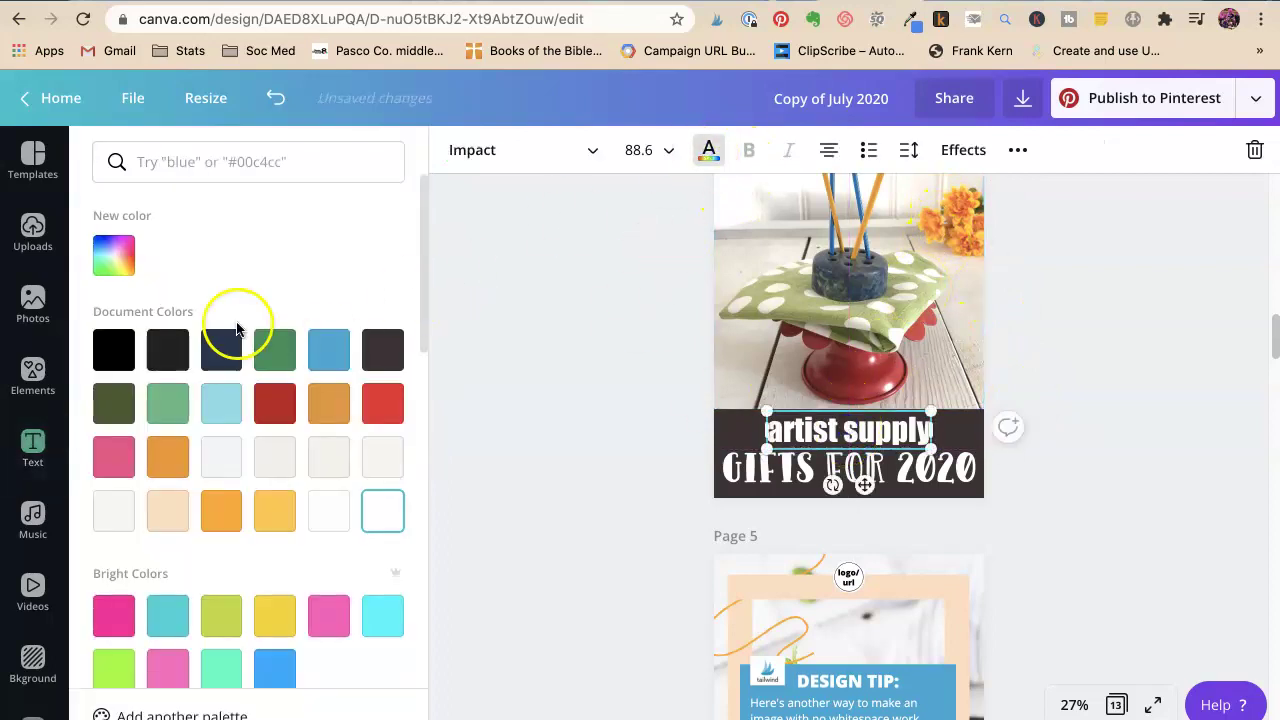
pyautogui.click(275, 511)
pyautogui.click(563, 243)
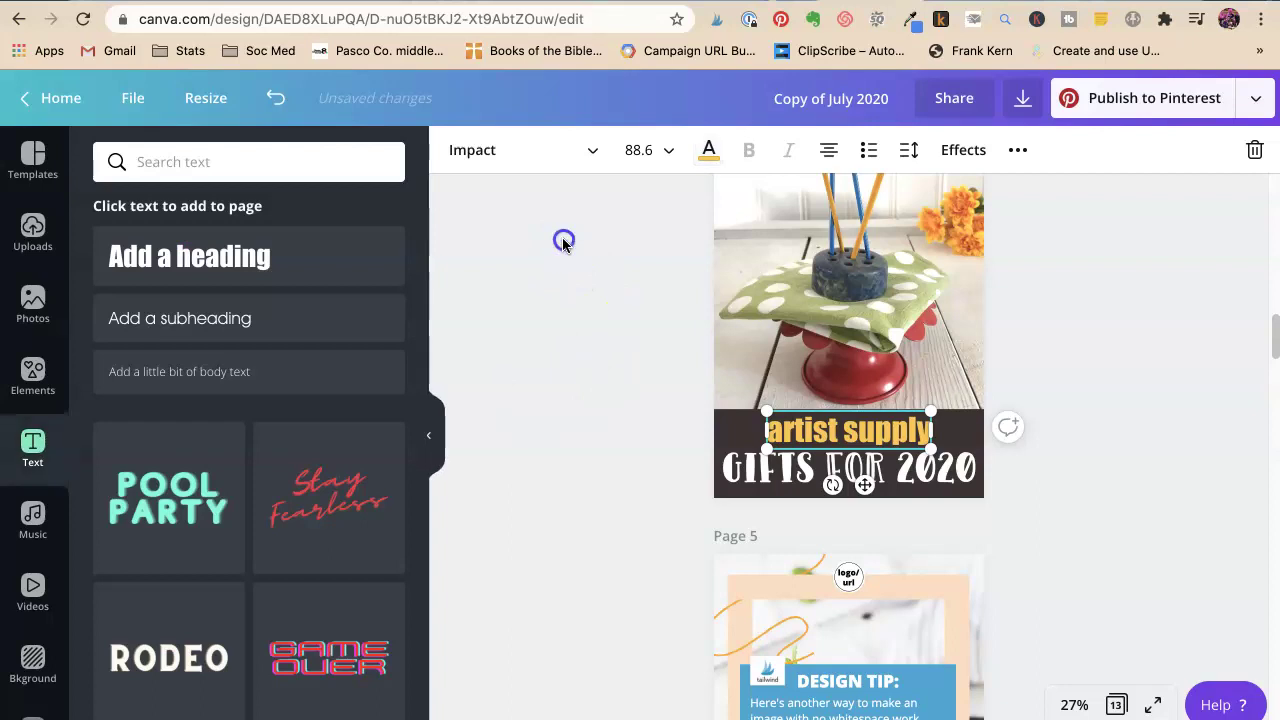
pyautogui.scroll(3, 575, 423)
pyautogui.scroll(-2, 575, 423)
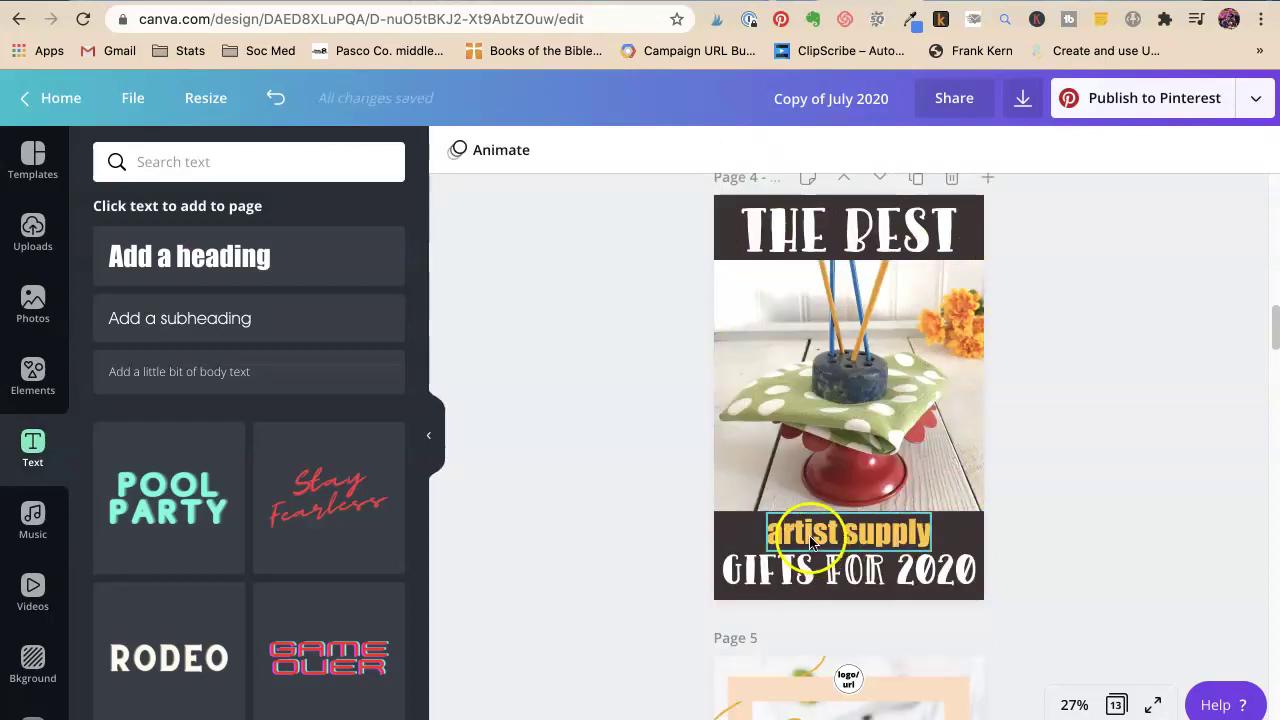
pyautogui.click(828, 418)
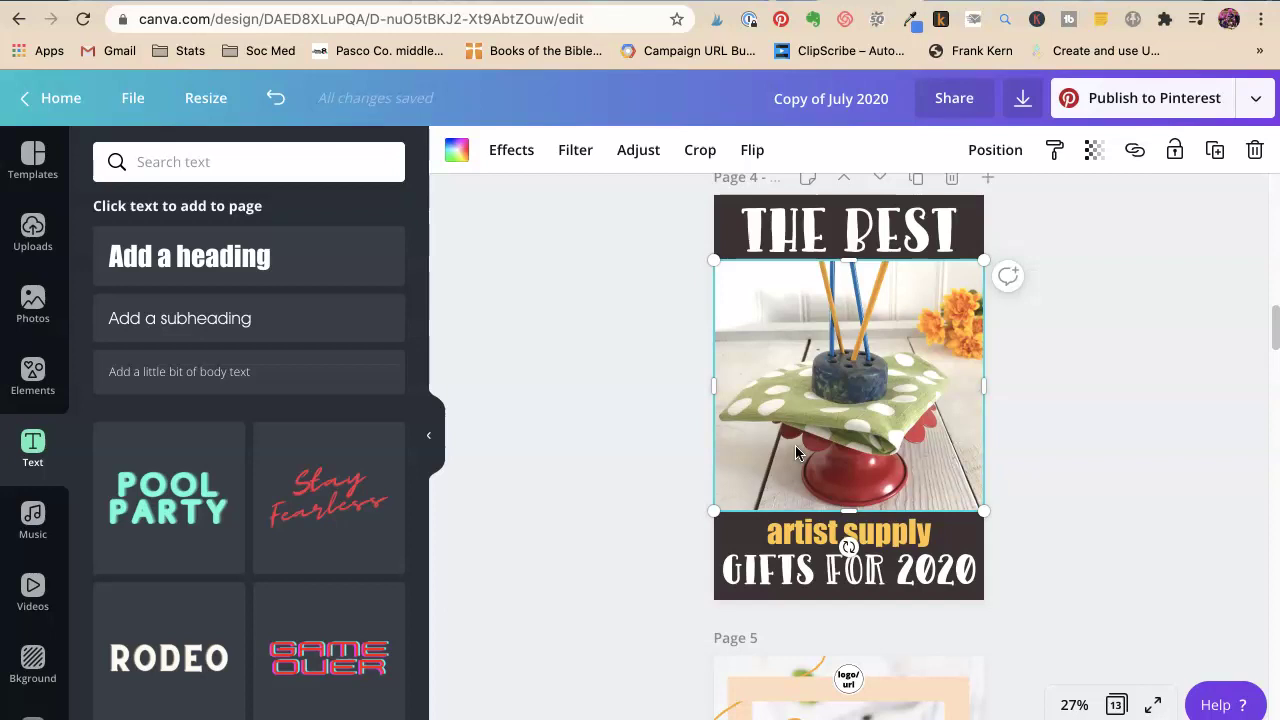
# Delete the photos on pages 4 and 3, leaving empty frames.
pyautogui.press('Delete')
pyautogui.click(1093, 468)
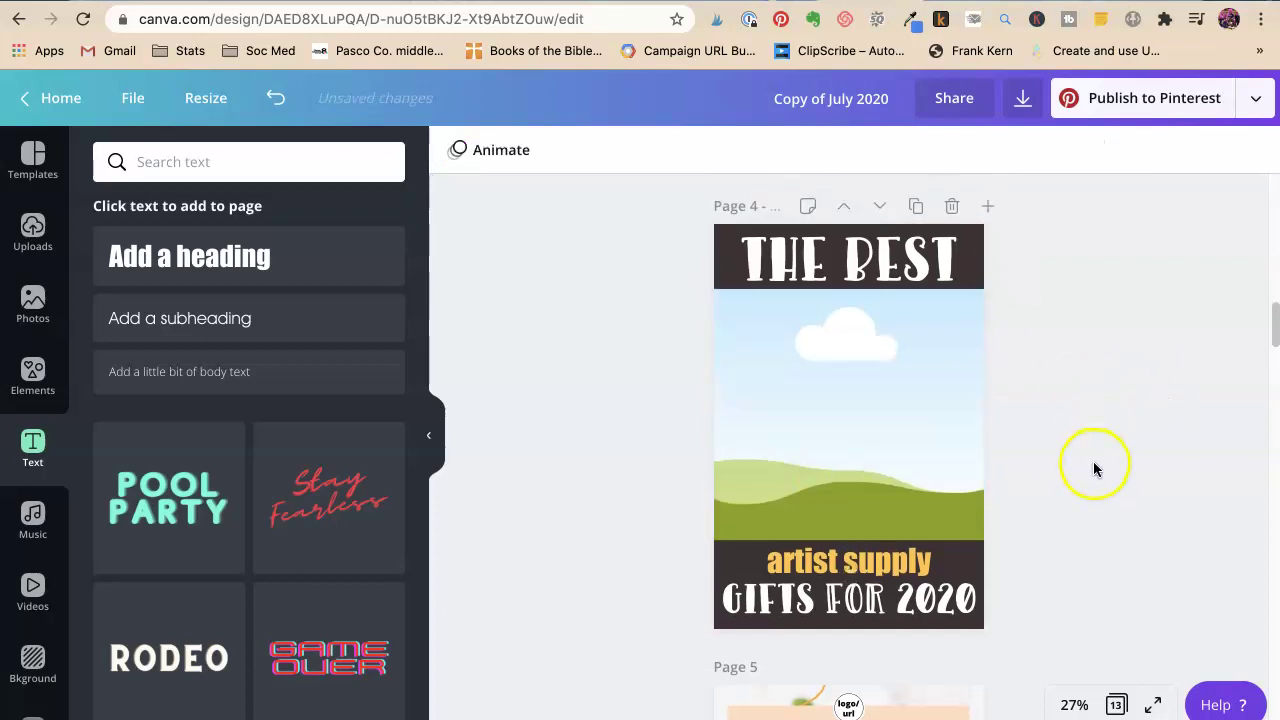
pyautogui.scroll(5, 1093, 461)
pyautogui.click(871, 457)
pyautogui.press('Delete')
pyautogui.click(506, 594)
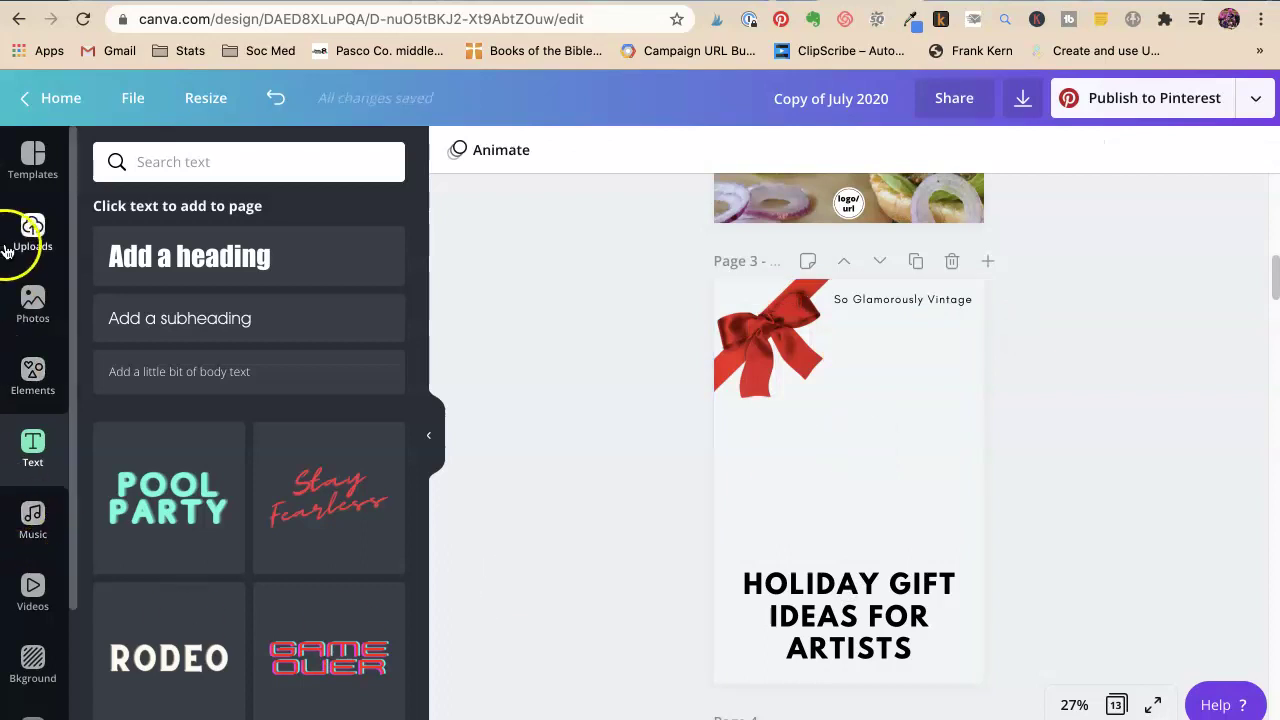
# Add a sky-and-hills photo grid to page 3, sized 828 wide by 923 tall above the heading.
pyautogui.click(25, 376)
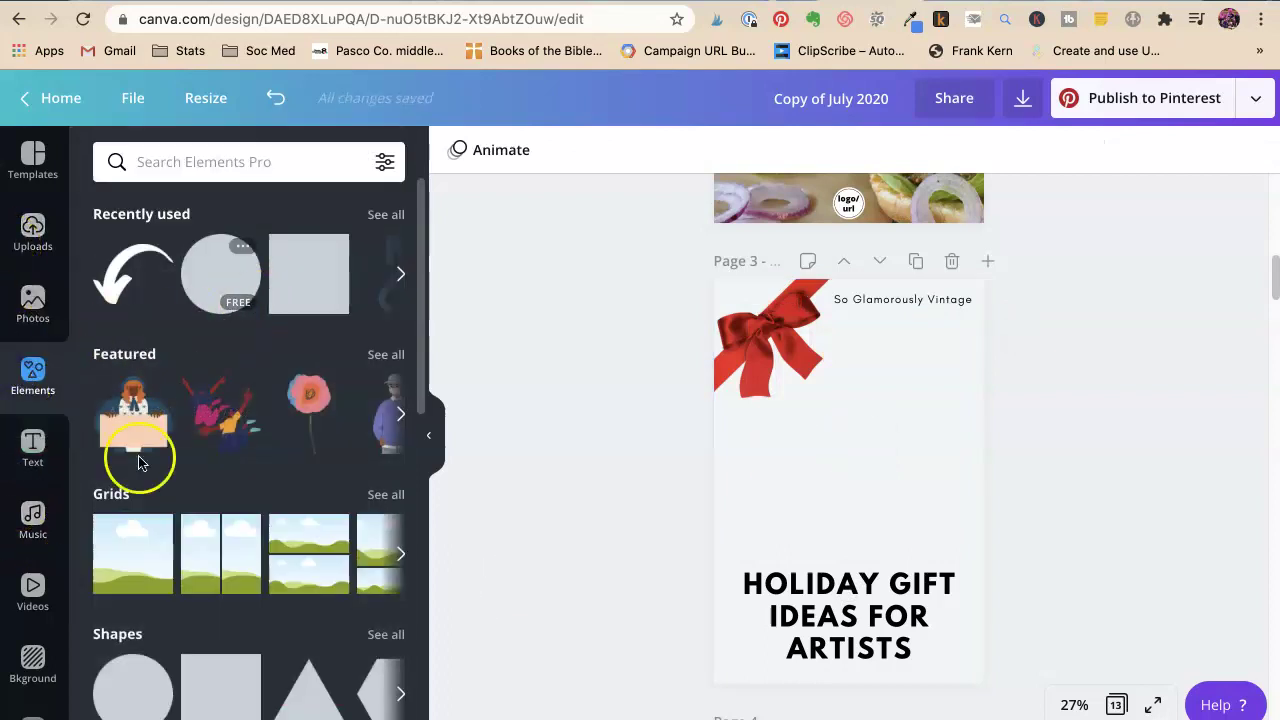
pyautogui.click(140, 552)
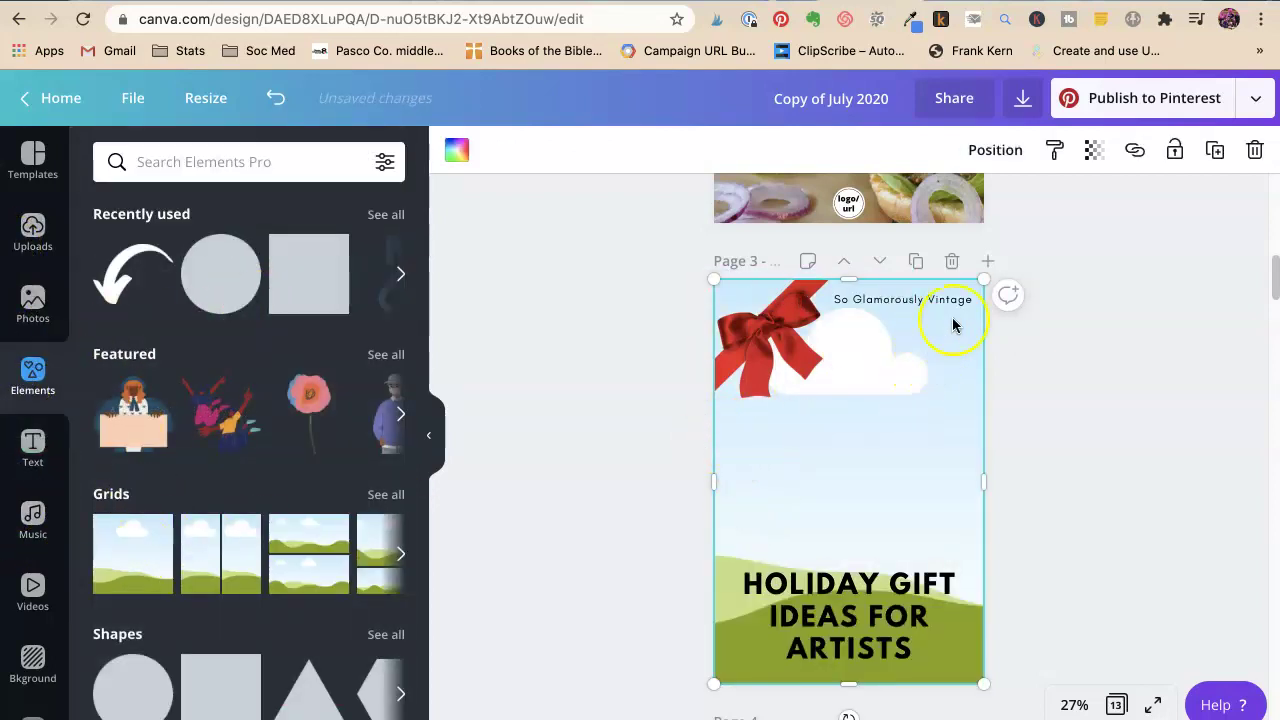
pyautogui.moveTo(980, 287); pyautogui.dragTo(933, 359)
pyautogui.moveTo(716, 686); pyautogui.dragTo(757, 617)
pyautogui.moveTo(794, 560); pyautogui.dragTo(826, 437)
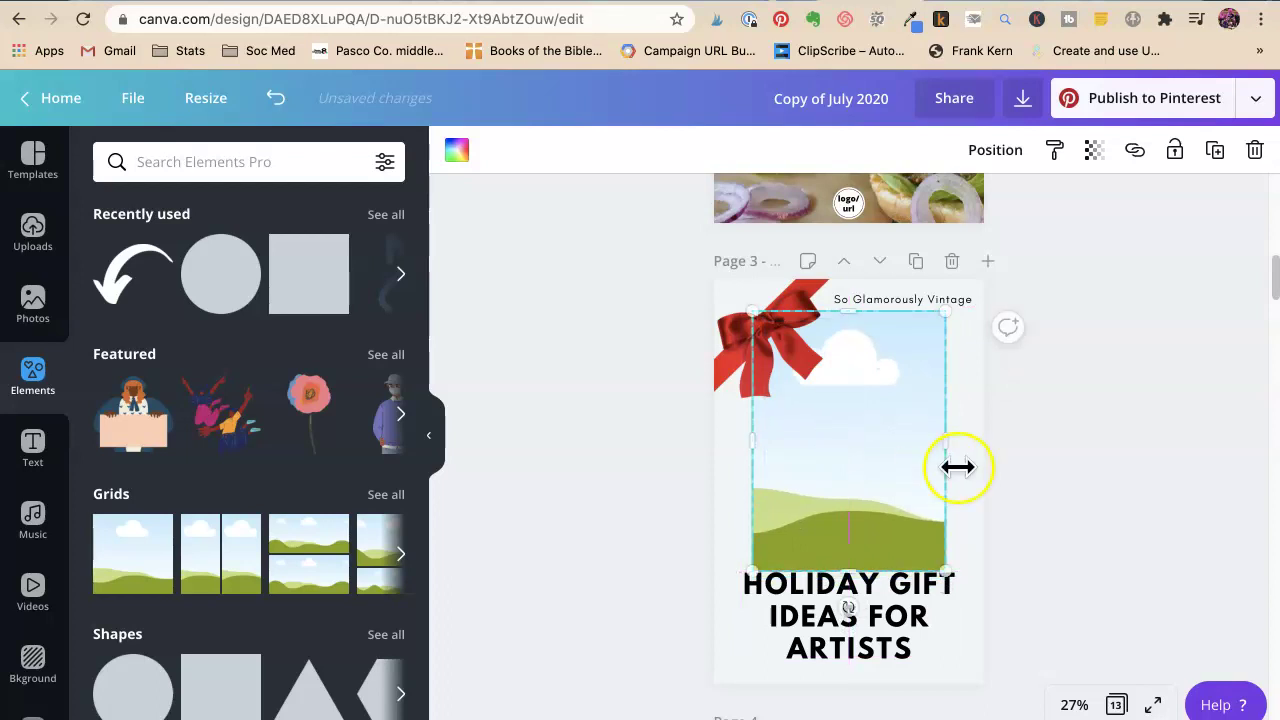
pyautogui.moveTo(944, 454); pyautogui.dragTo(964, 449)
pyautogui.moveTo(755, 440); pyautogui.dragTo(749, 436)
pyautogui.moveTo(860, 567)
pyautogui.mouseDown()
pyautogui.moveTo(857, 543)
pyautogui.moveTo(860, 560)
pyautogui.mouseUp()
pyautogui.click(1030, 481)
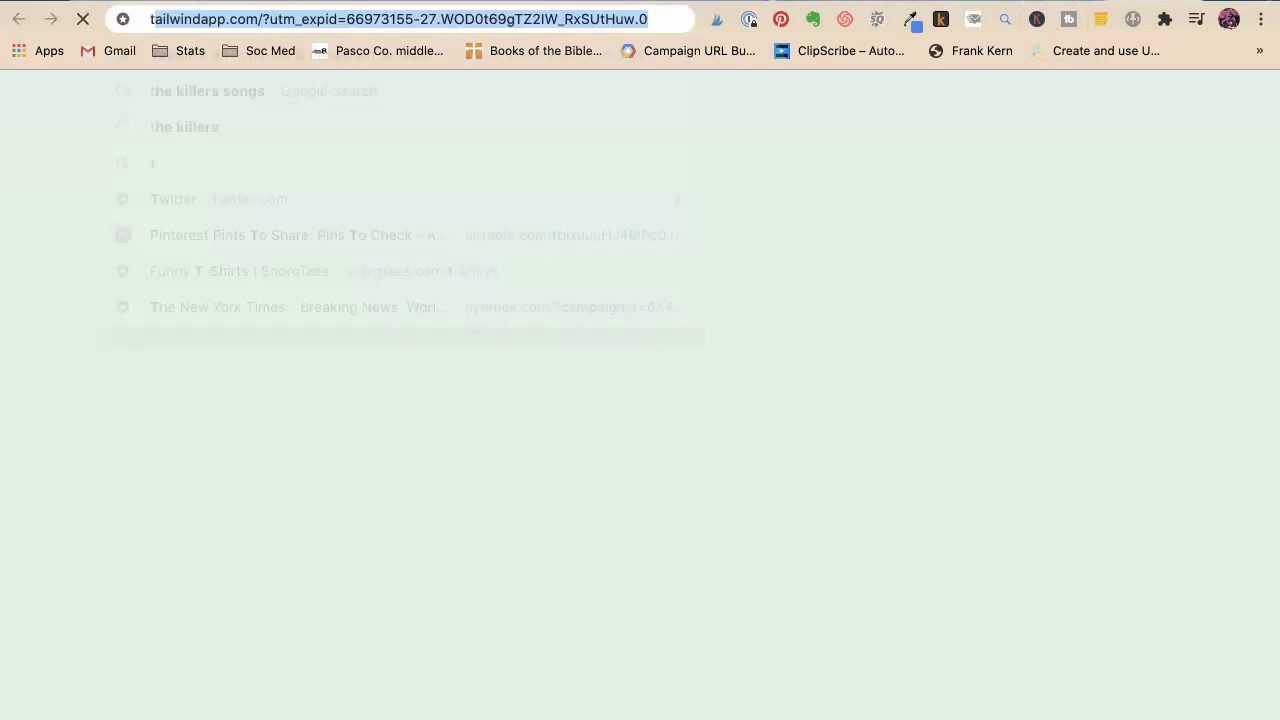
# Open tailwindapp.com and go to Dashboard > Insights > Pin Inspector.
pyautogui.write('ta')
pyautogui.press('Return')
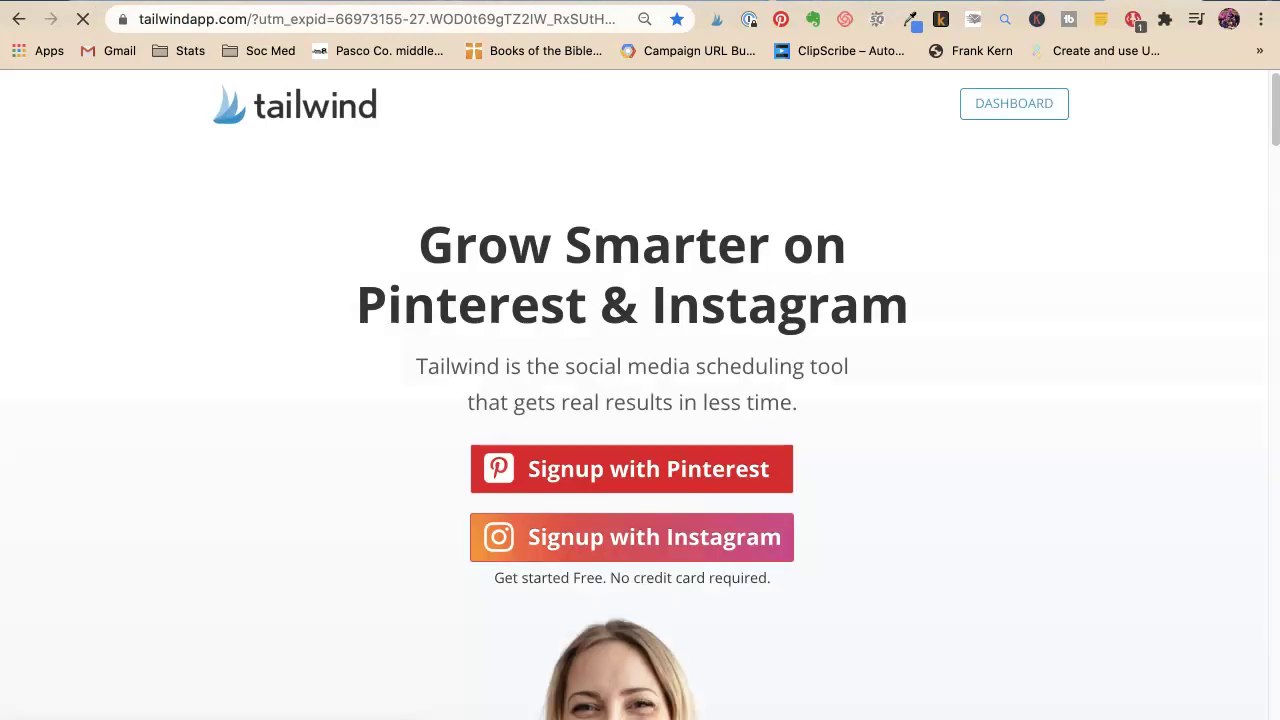
pyautogui.click(1046, 114)
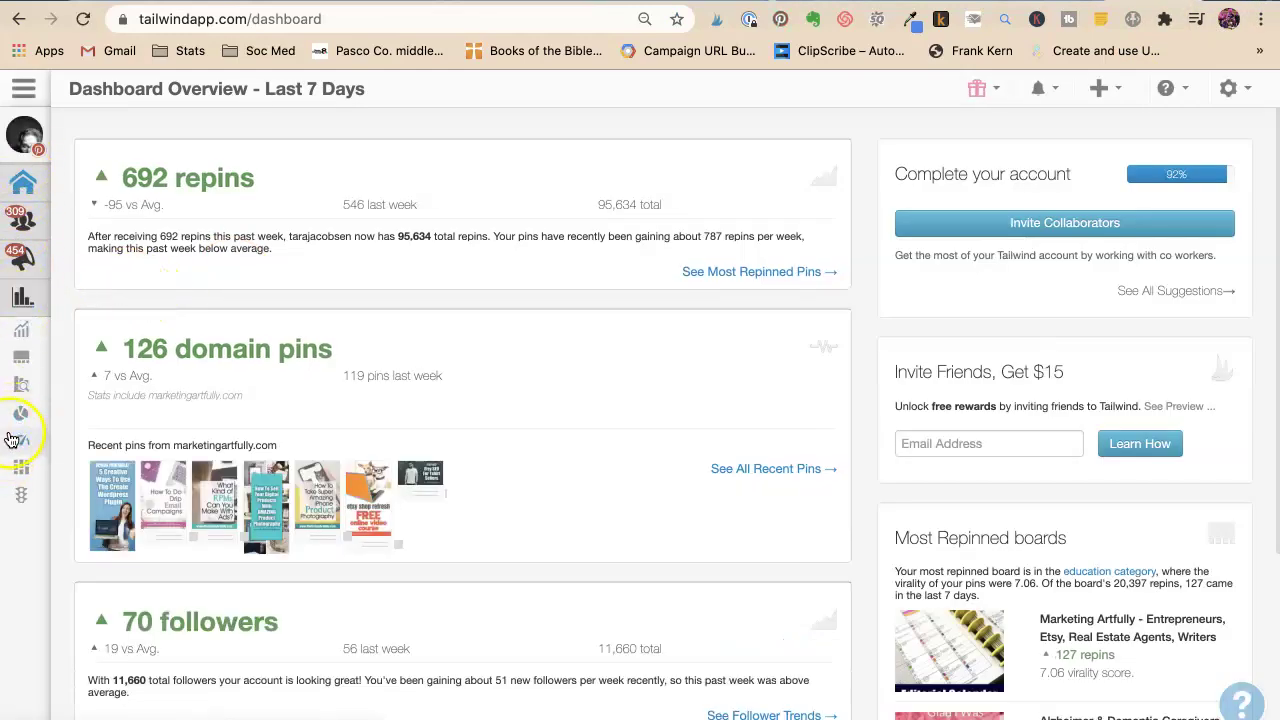
pyautogui.click(21, 411)
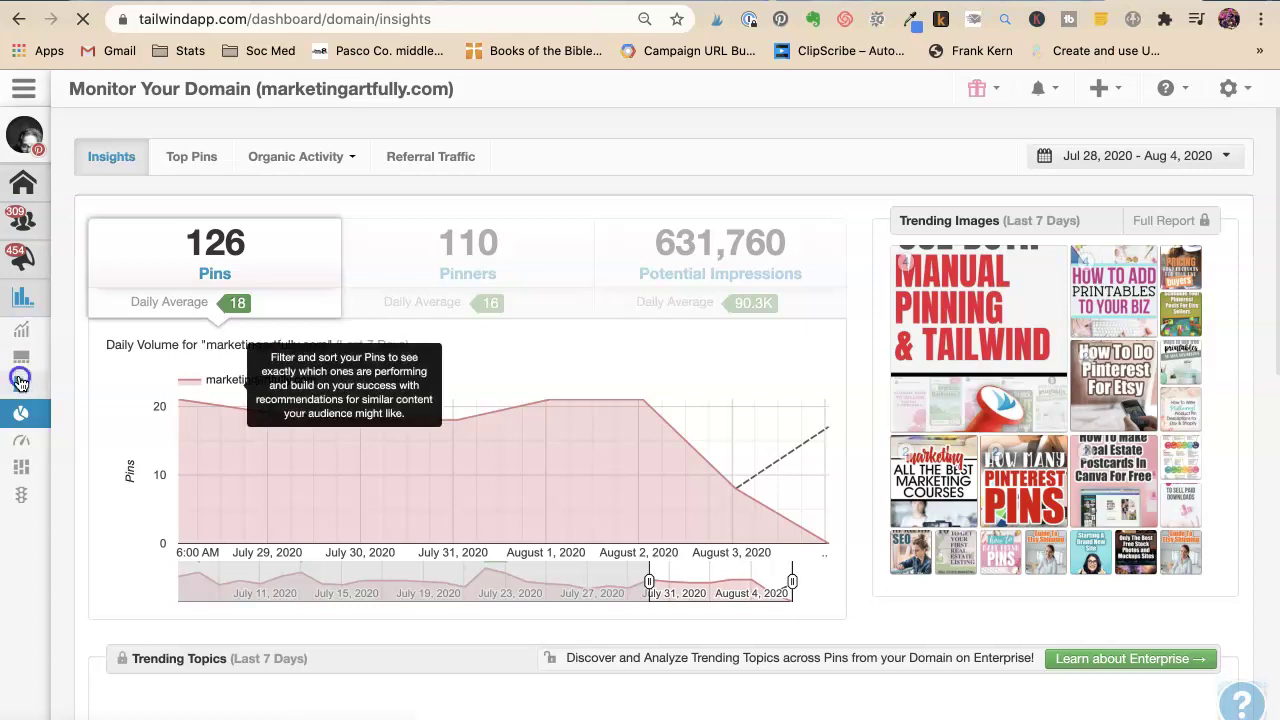
pyautogui.click(20, 383)
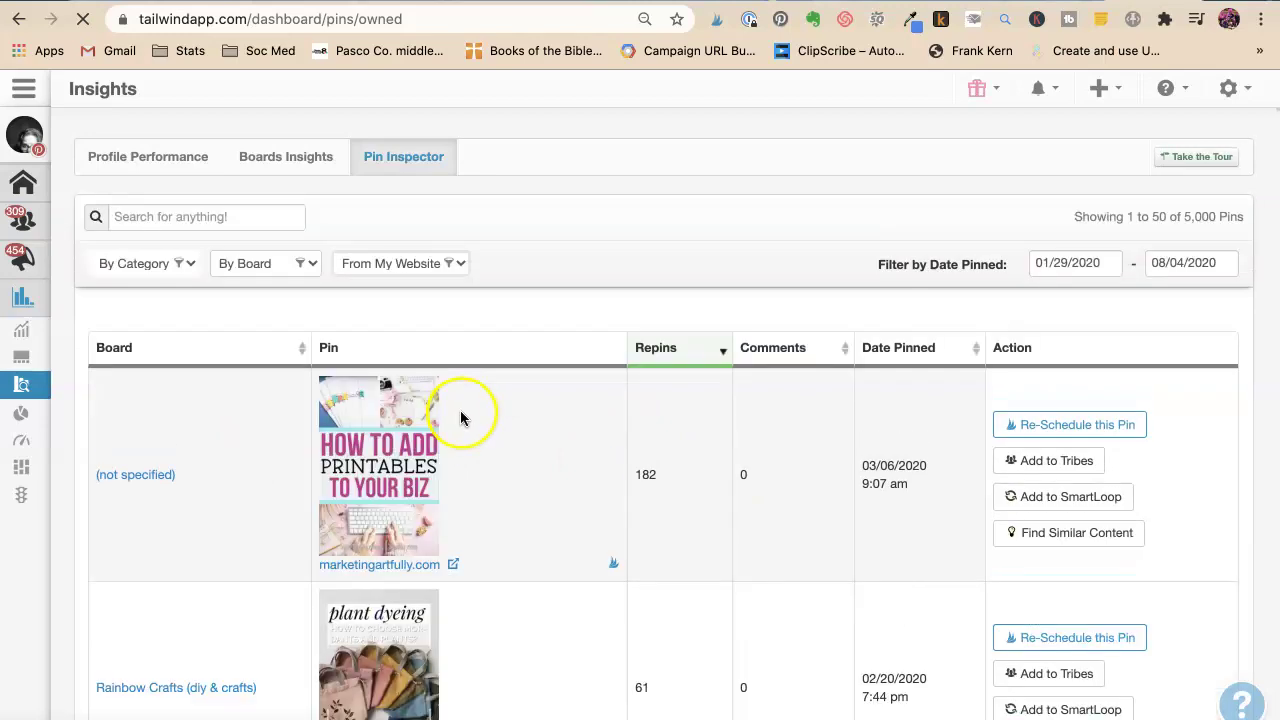
pyautogui.moveTo(343, 500)
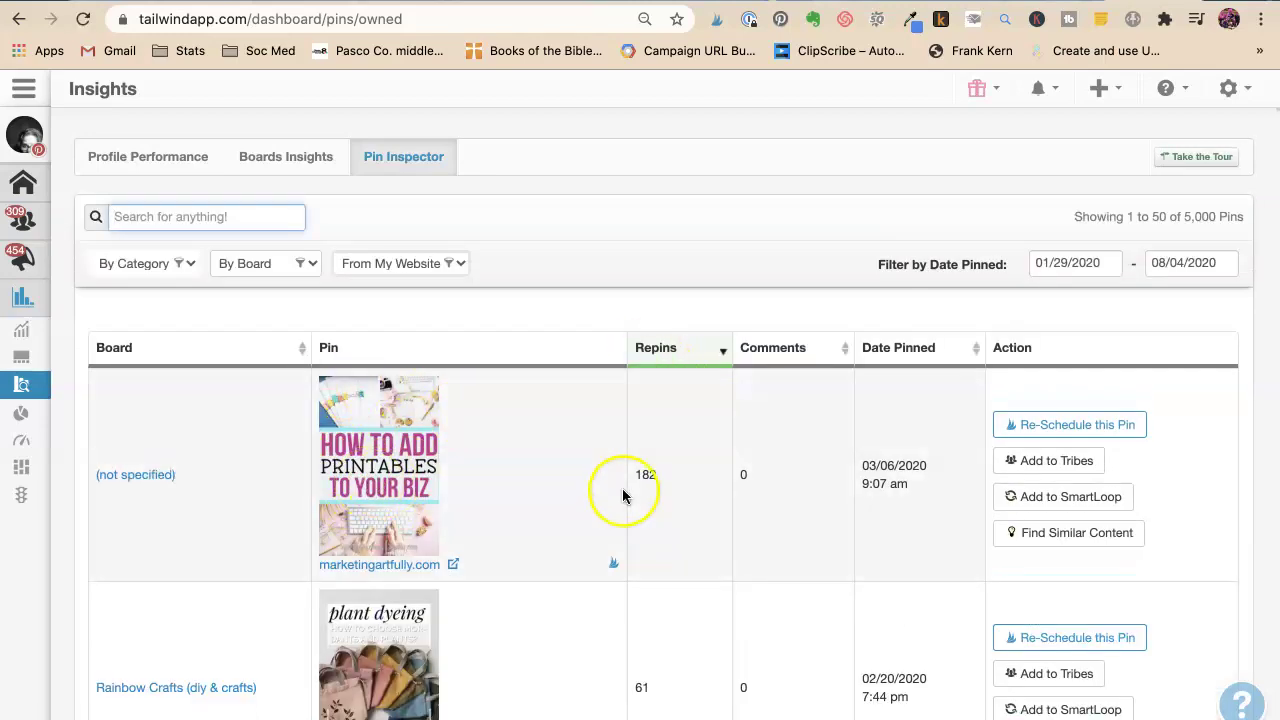
pyautogui.moveTo(368, 462)
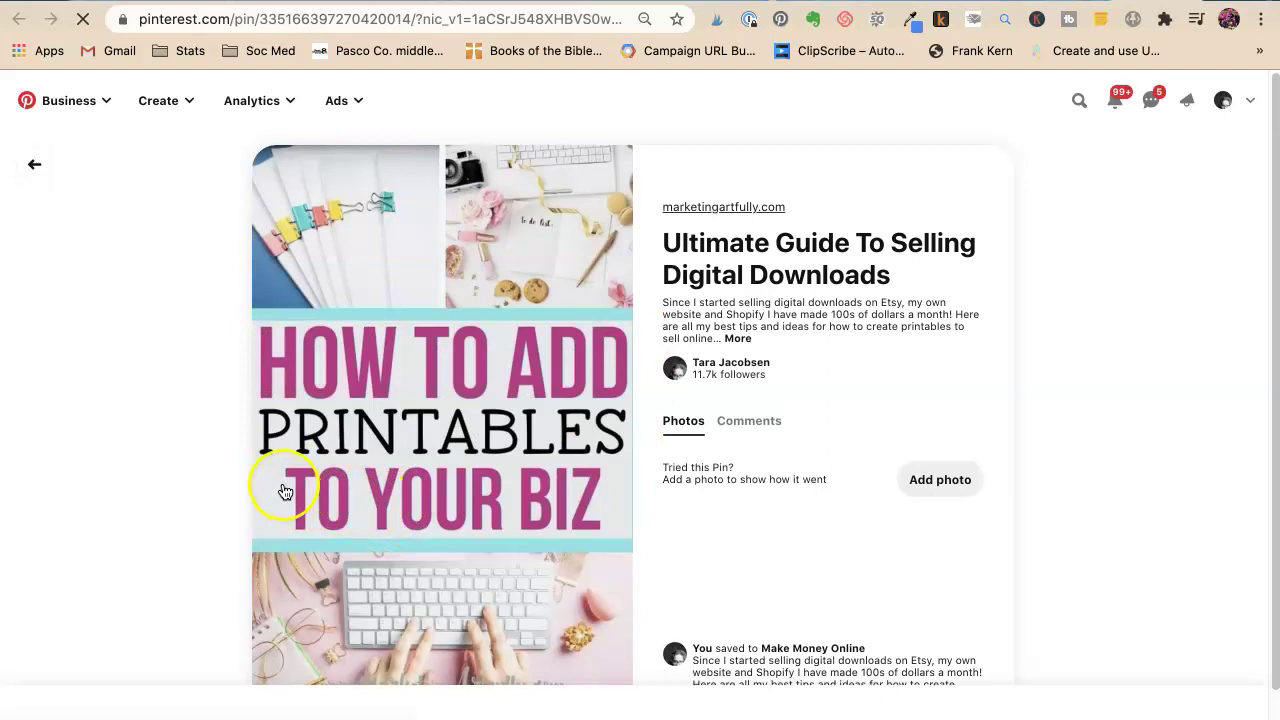
# Scroll through the Ultimate Guide To Selling Digital Downloads pin on Pinterest to review it.
pyautogui.scroll(-2, 434, 440)
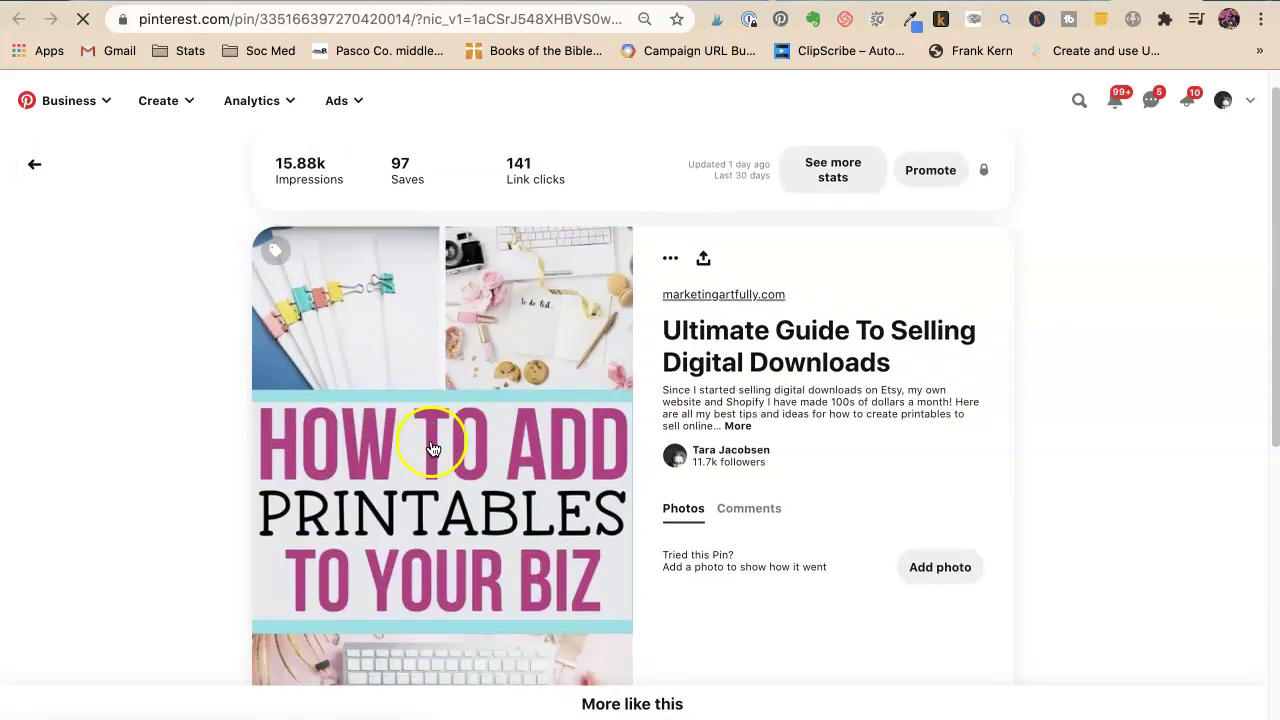
pyautogui.scroll(-1, 432, 447)
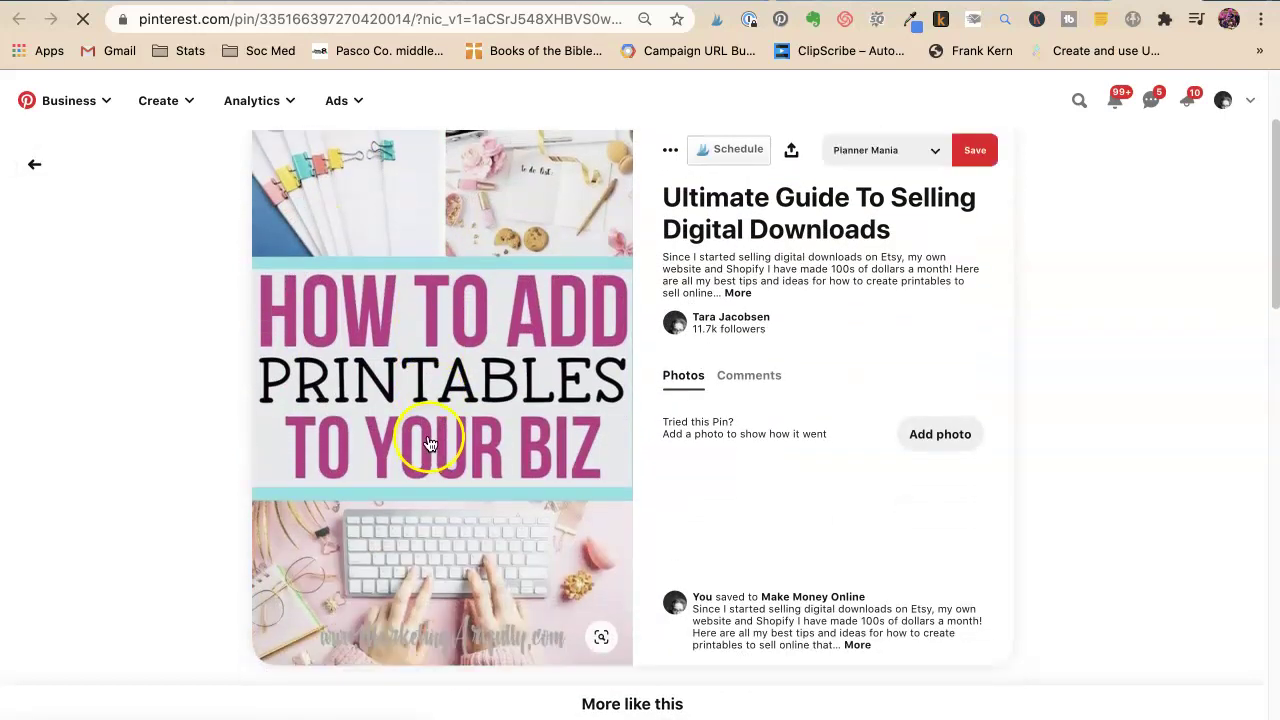
pyautogui.scroll(1, 424, 428)
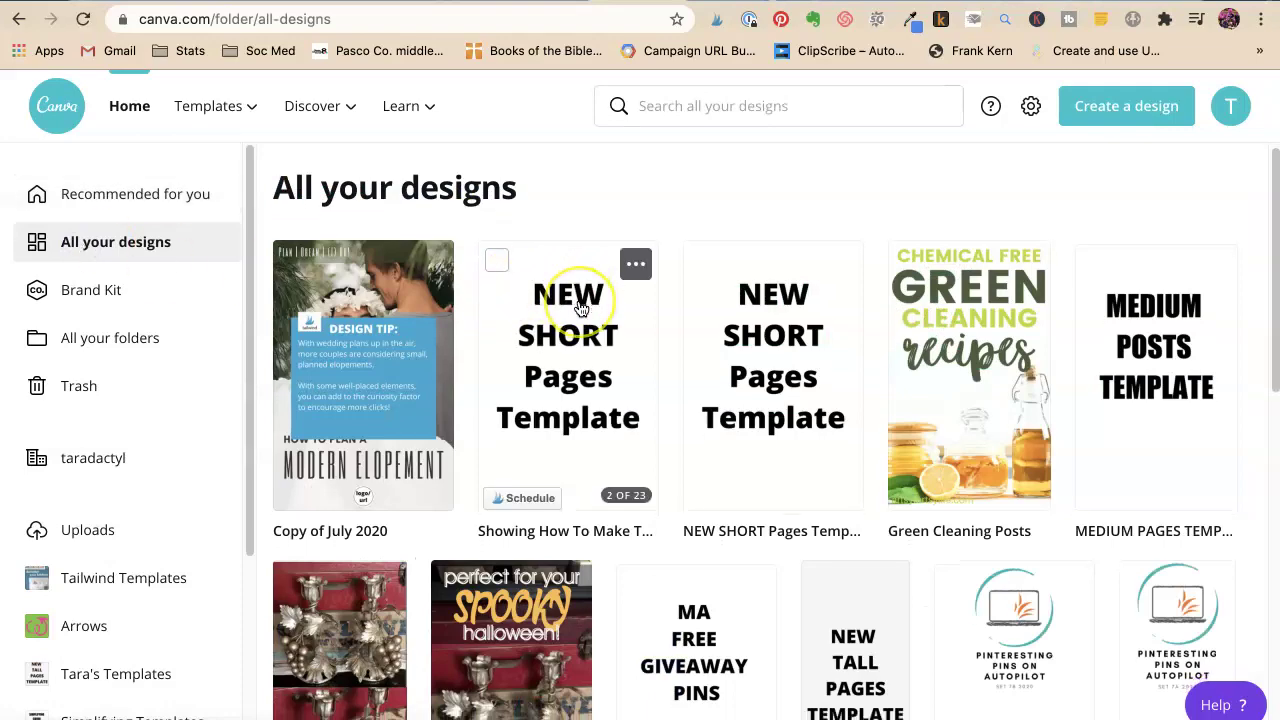
# Browse All your designs and review the What Digital Products Sell Best On Etsy design.
pyautogui.scroll(-5, 580, 305)
pyautogui.scroll(-5, 580, 305)
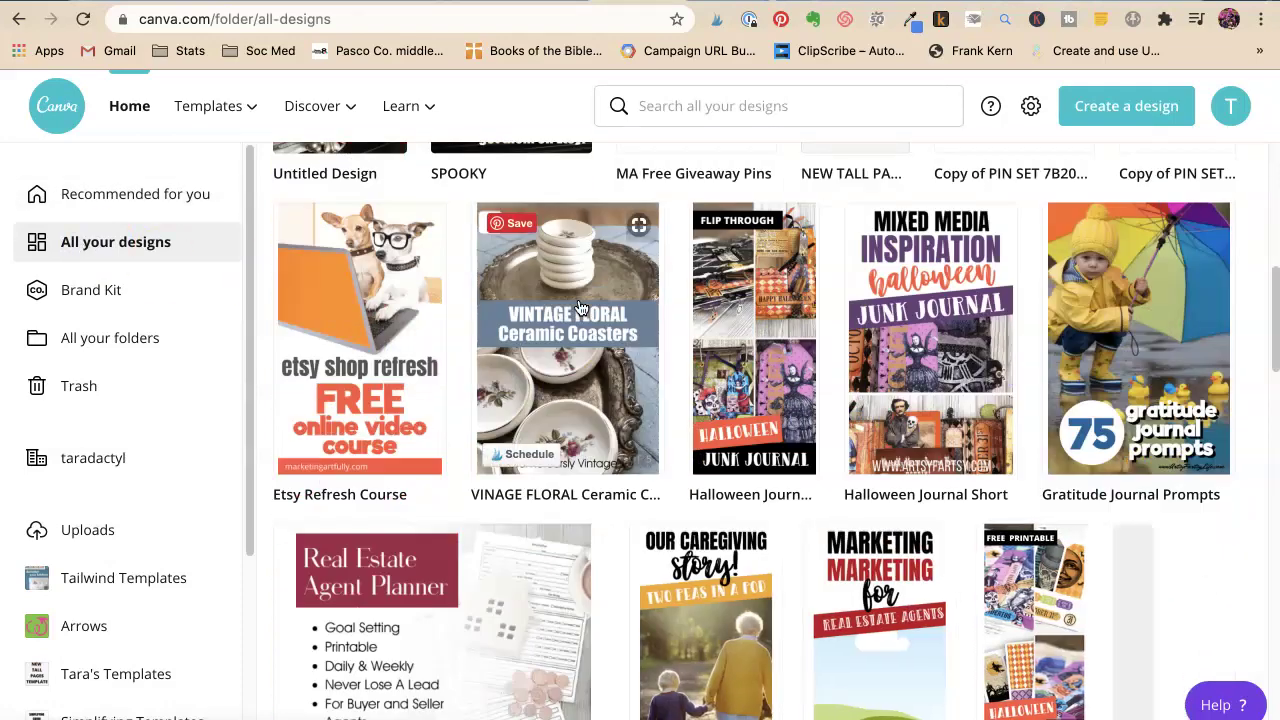
pyautogui.scroll(-5, 580, 305)
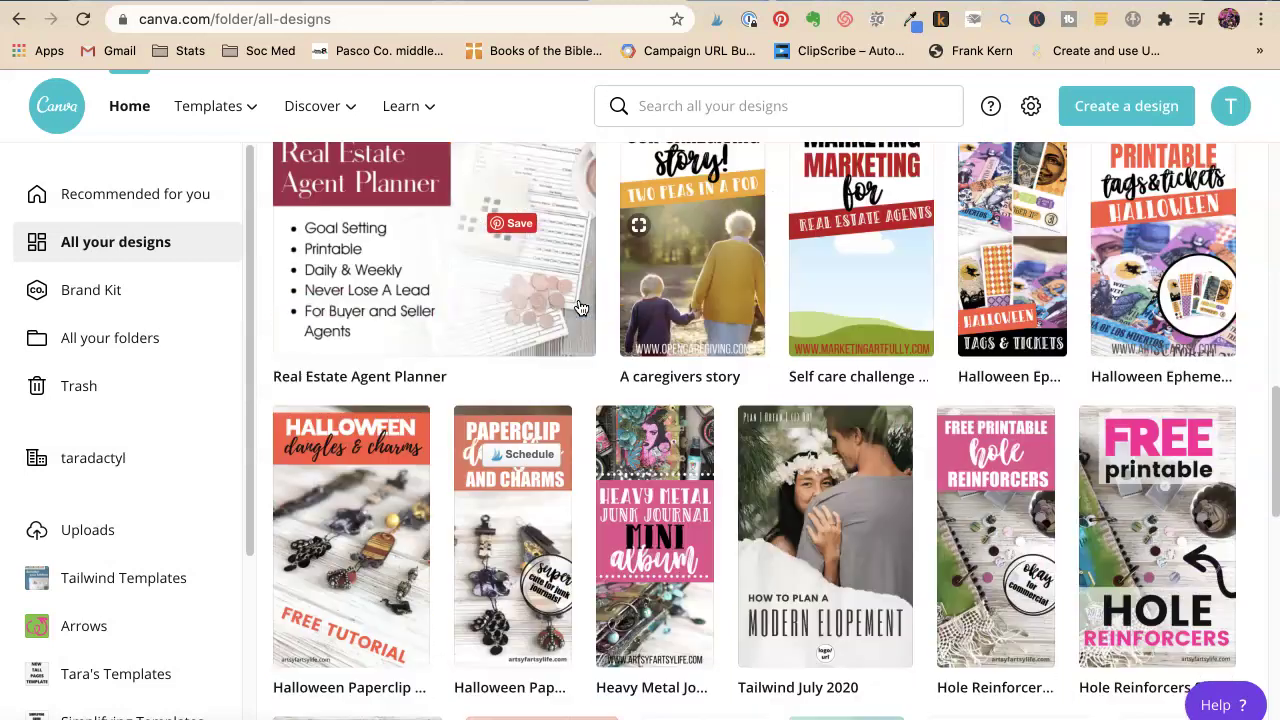
pyautogui.scroll(-2, 580, 307)
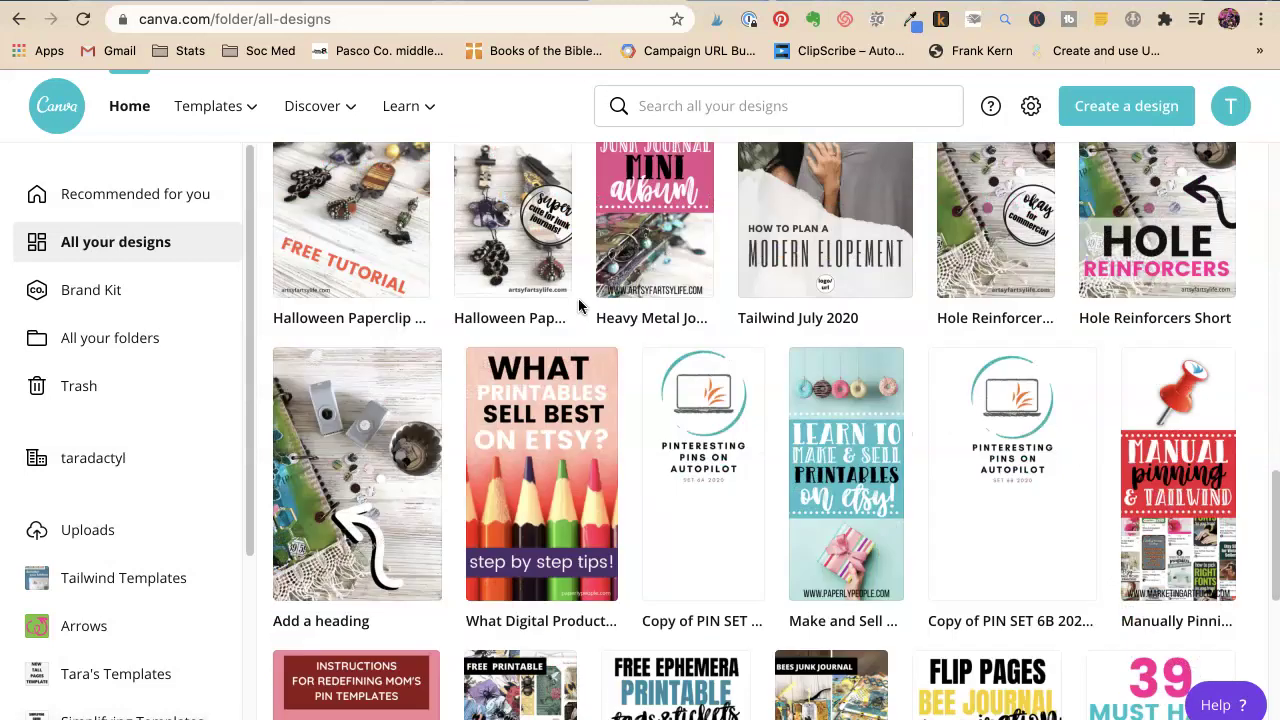
pyautogui.scroll(-1, 578, 297)
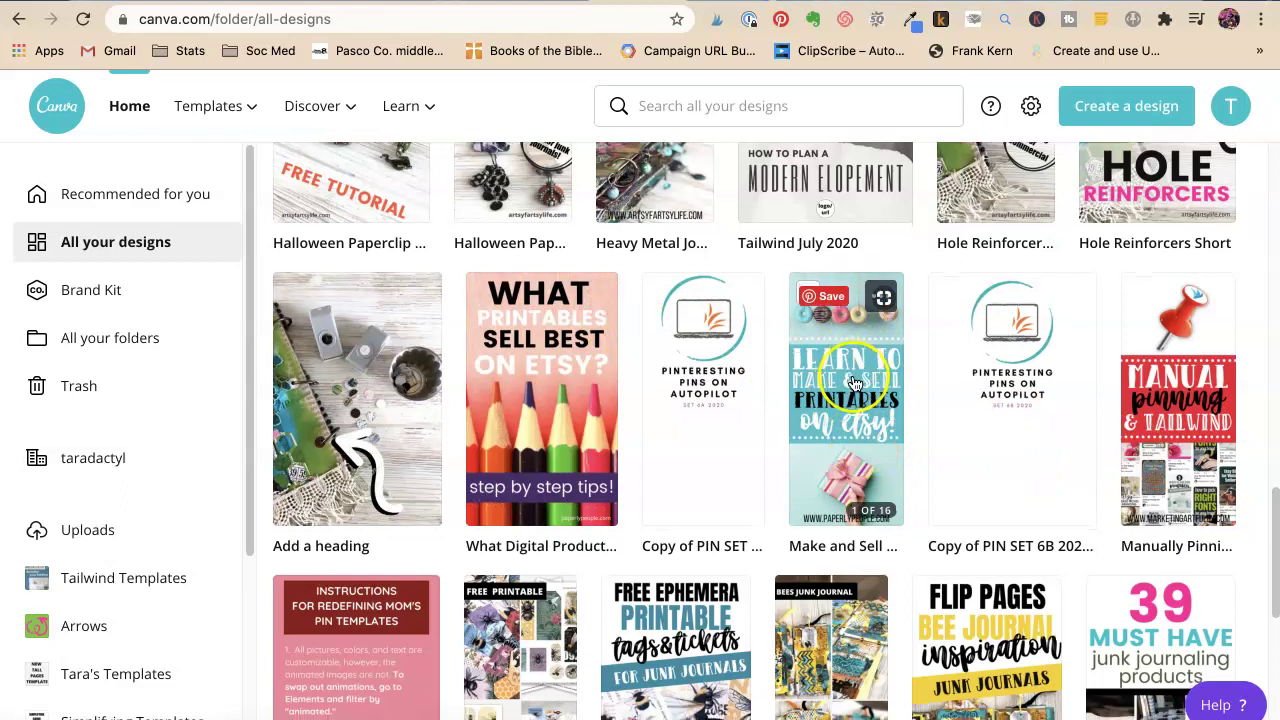
pyautogui.scroll(-1, 851, 383)
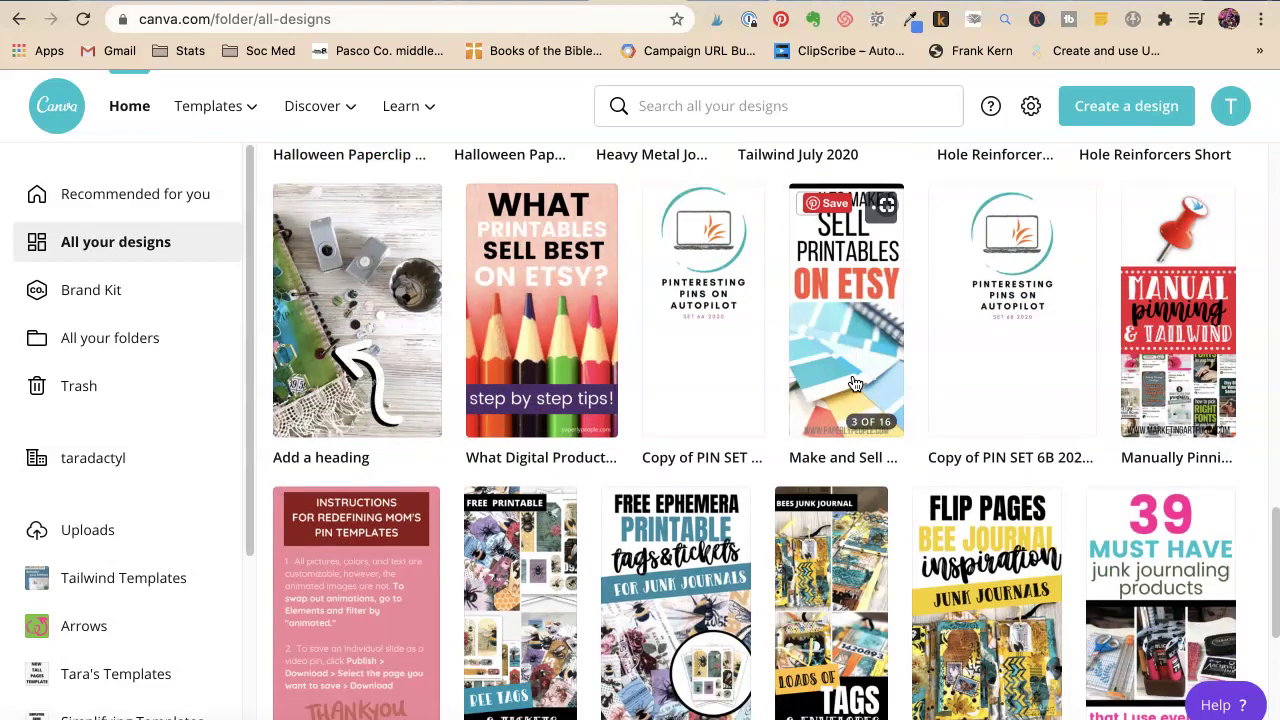
pyautogui.click(551, 320)
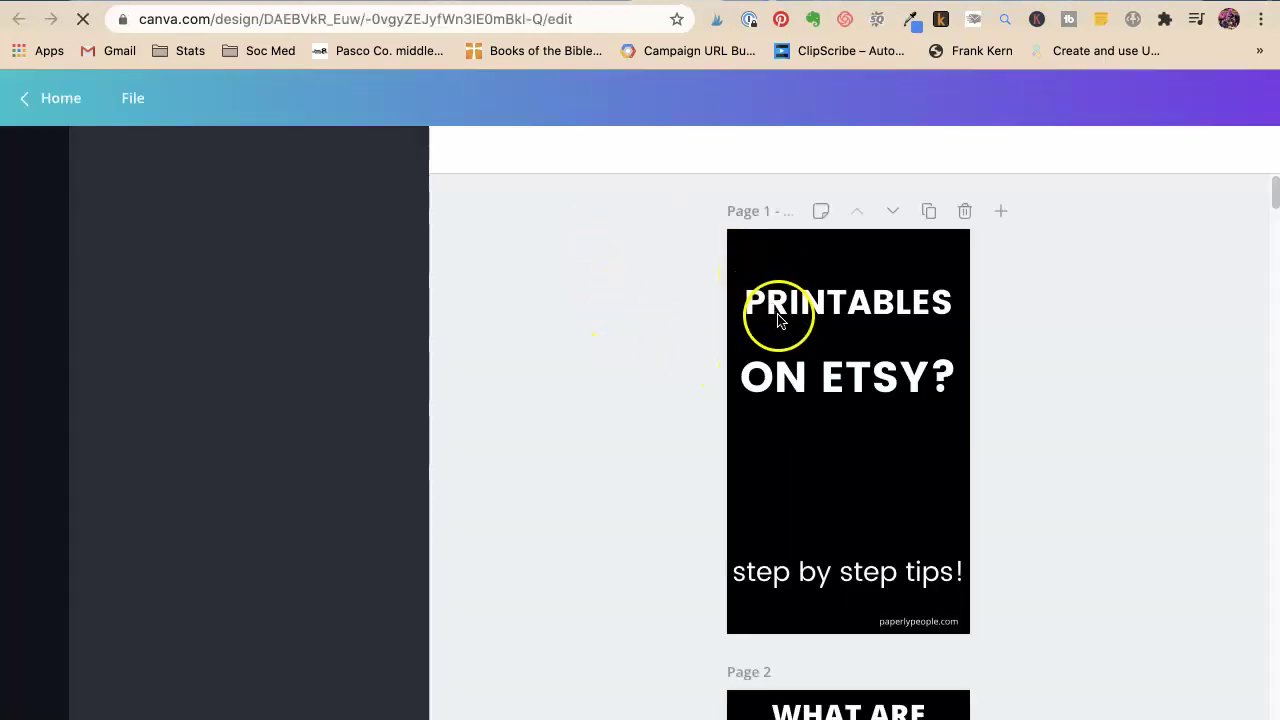
pyautogui.scroll(-3, 782, 322)
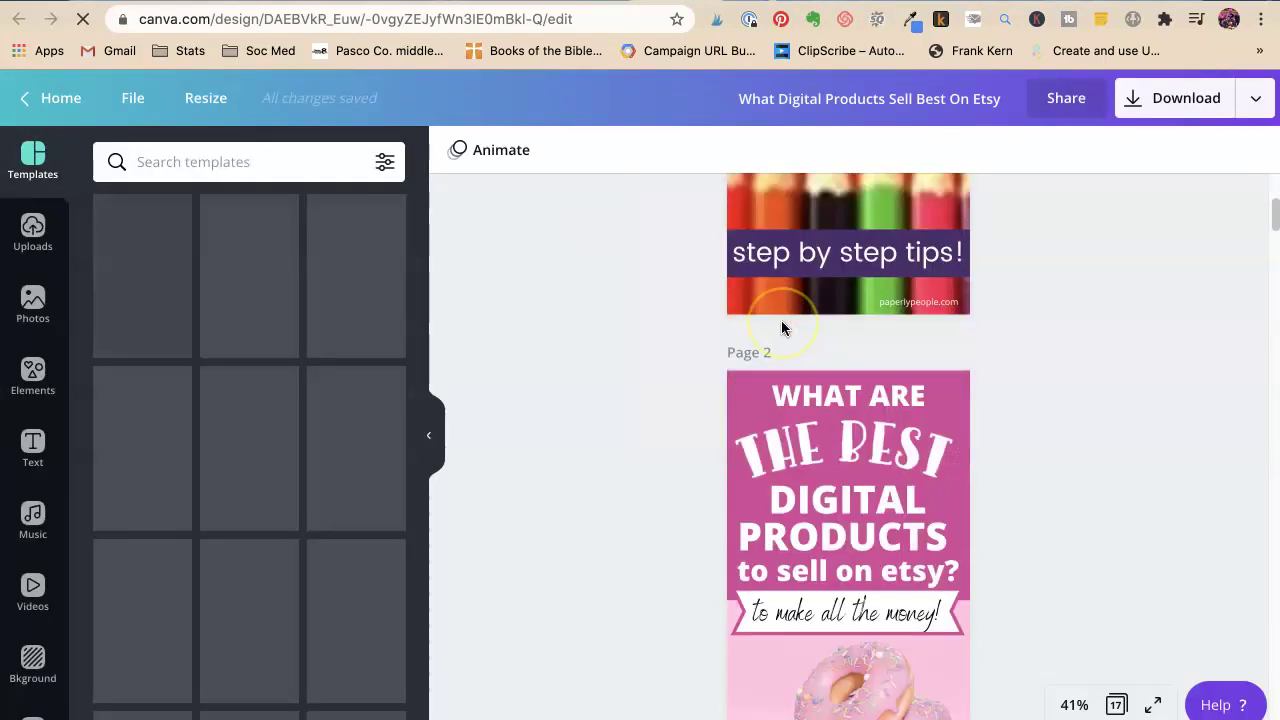
pyautogui.scroll(-12, 781, 328)
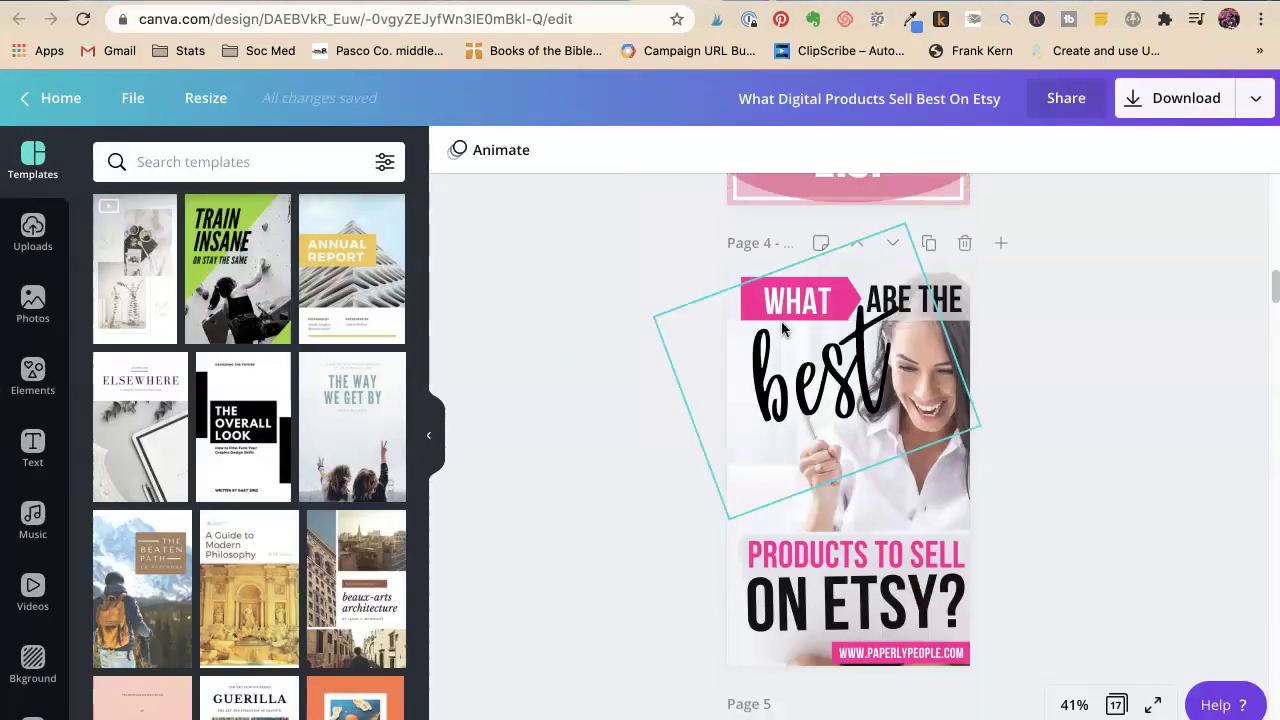
pyautogui.scroll(-10, 781, 328)
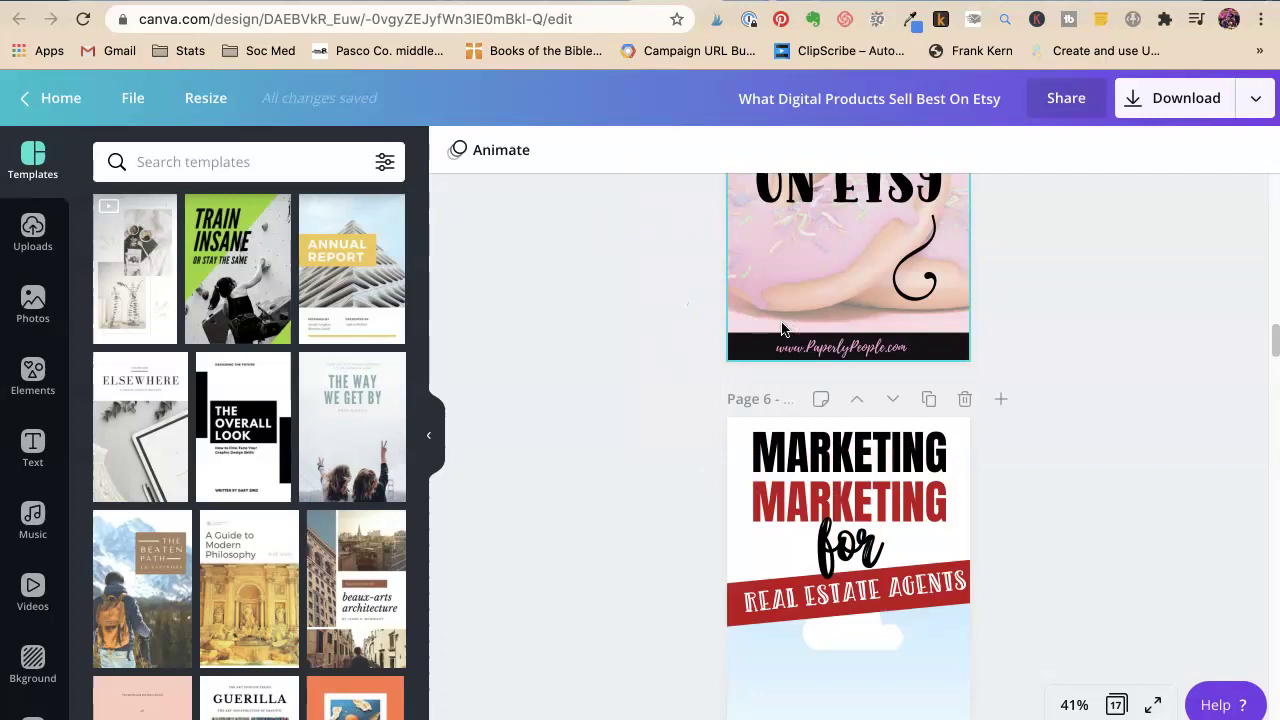
pyautogui.scroll(-12, 781, 328)
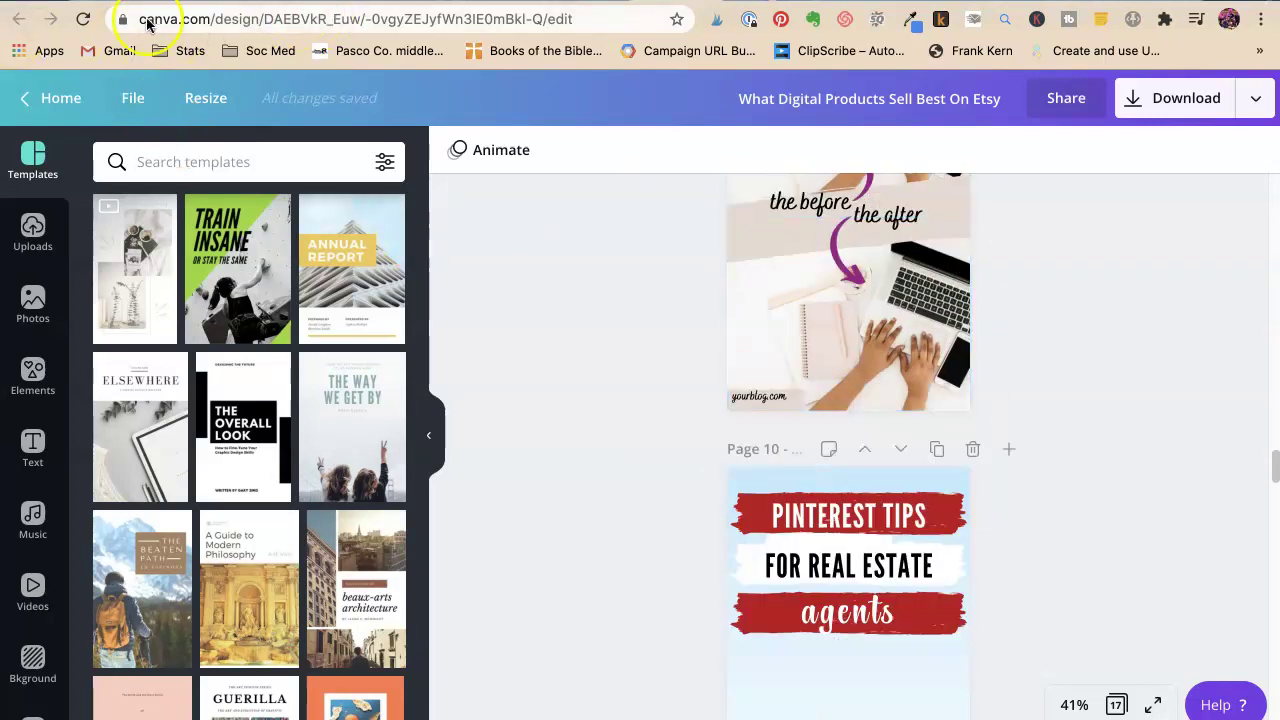
# Go back to the designs list and review the Ultimate Guide To Selling Digital Downloads design.
pyautogui.hotkey('ctrl', 'Tab')
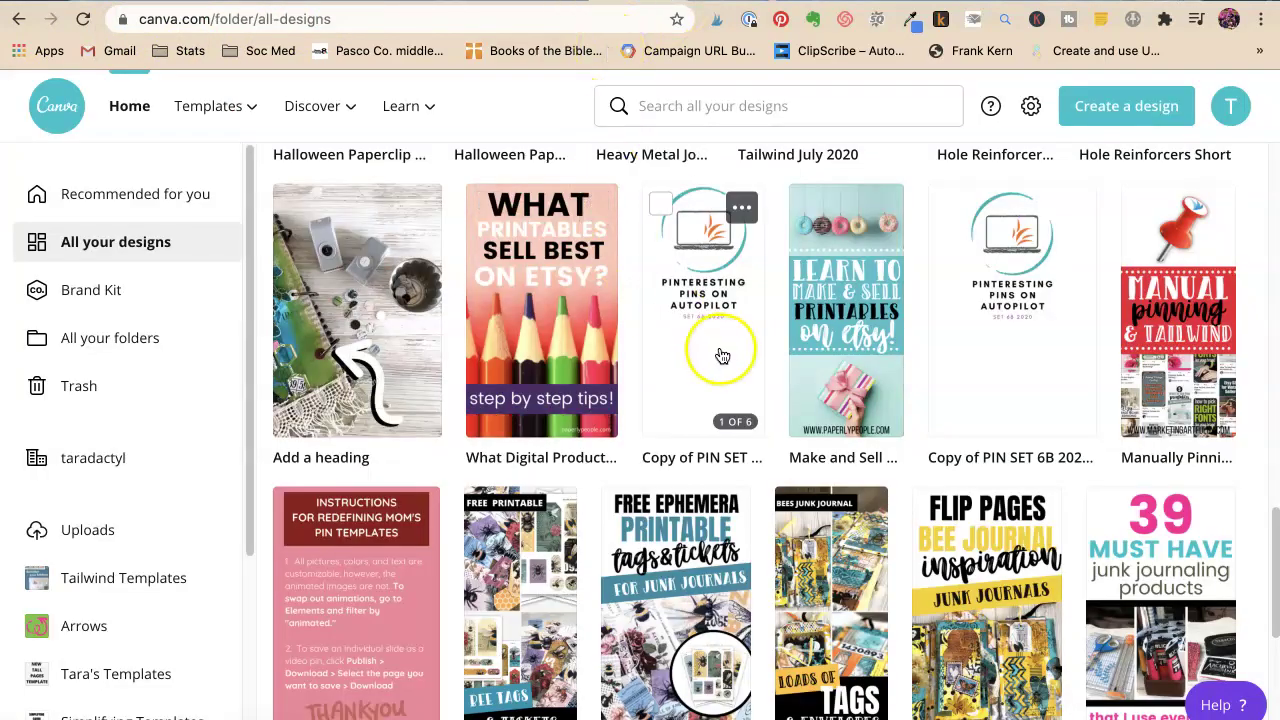
pyautogui.scroll(-2, 720, 347)
pyautogui.scroll(-5, 718, 348)
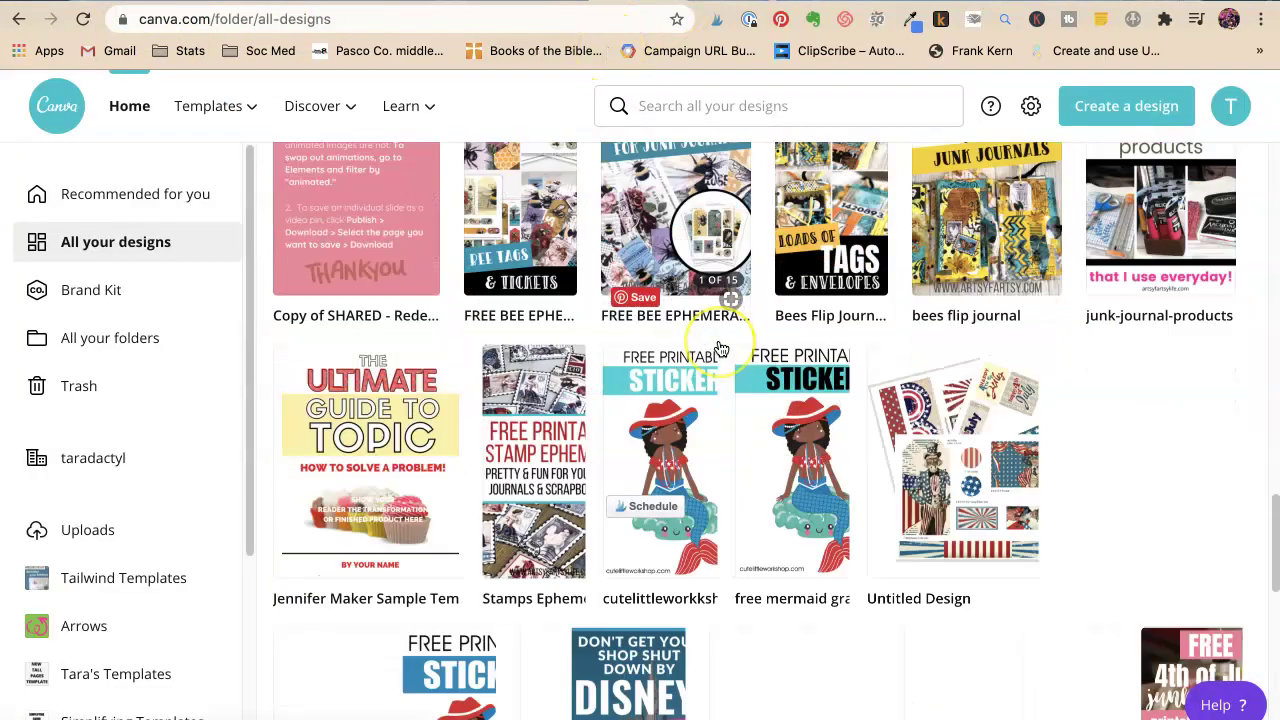
pyautogui.scroll(-3, 720, 347)
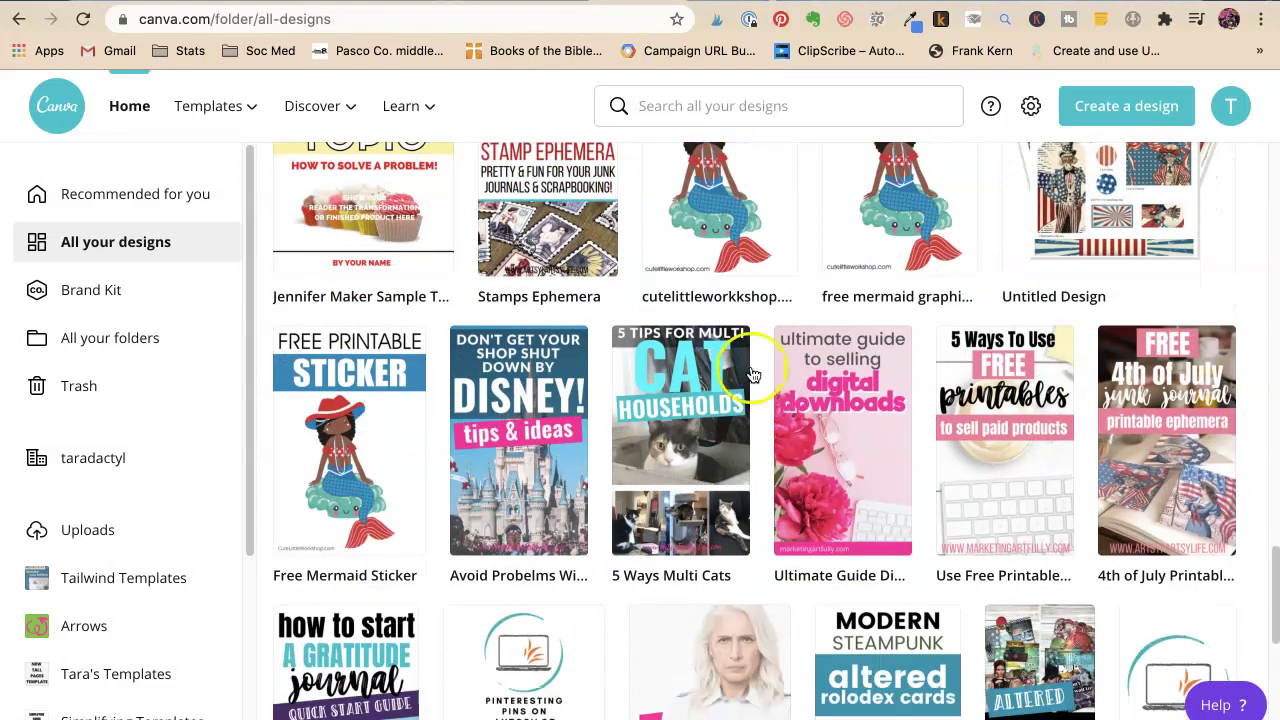
pyautogui.click(828, 455)
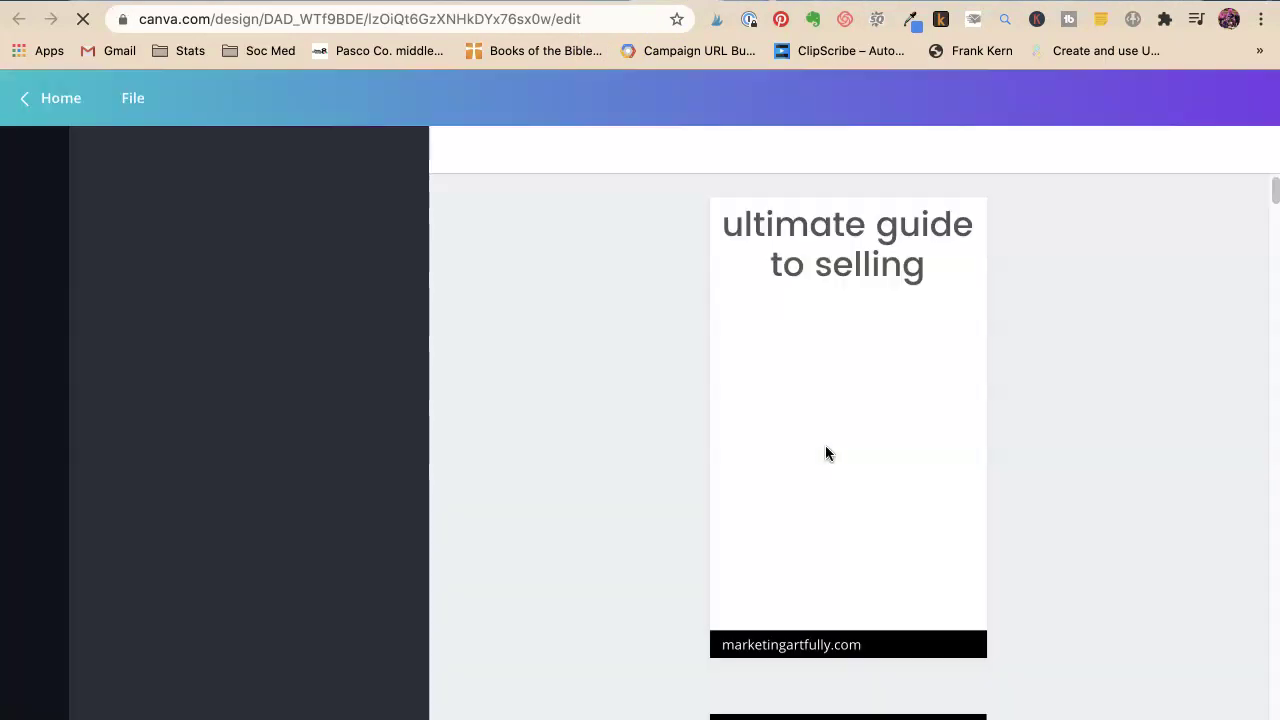
pyautogui.scroll(-4, 589, 355)
pyautogui.scroll(-12, 589, 355)
pyautogui.scroll(-8, 589, 358)
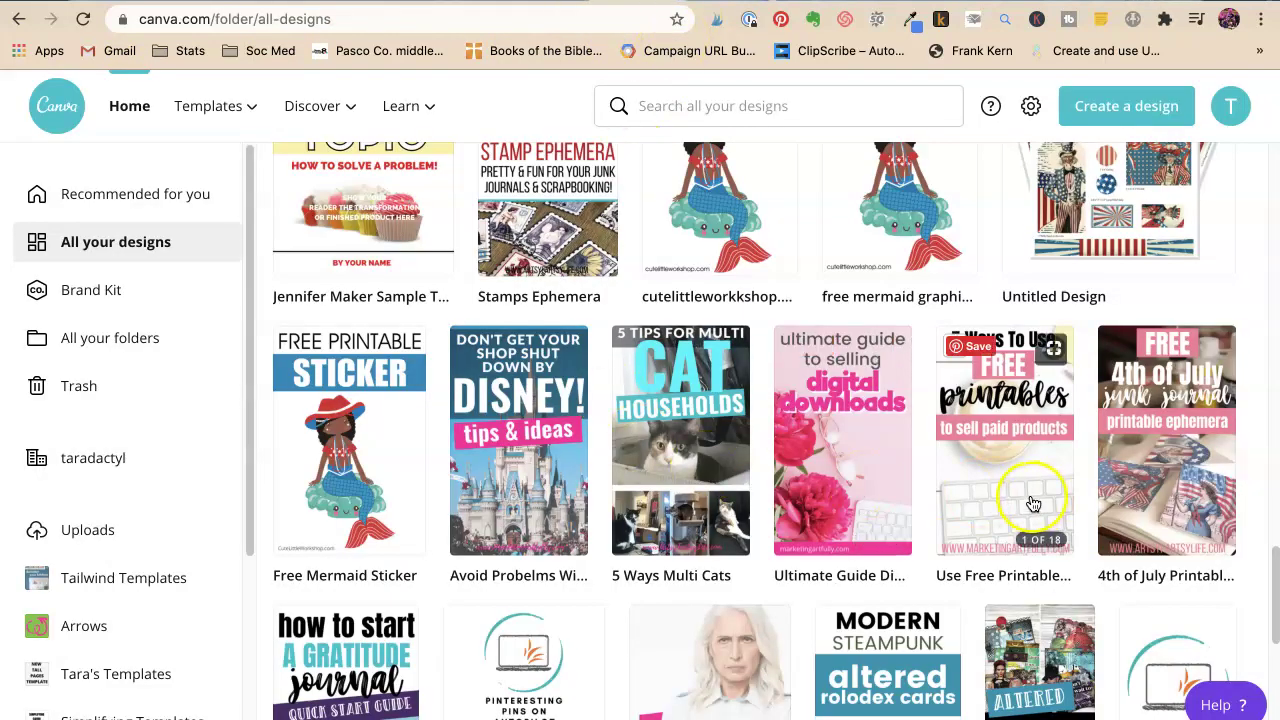
# Open and scroll through the Use Free Printables to Sell Products design.
pyautogui.click(1018, 488)
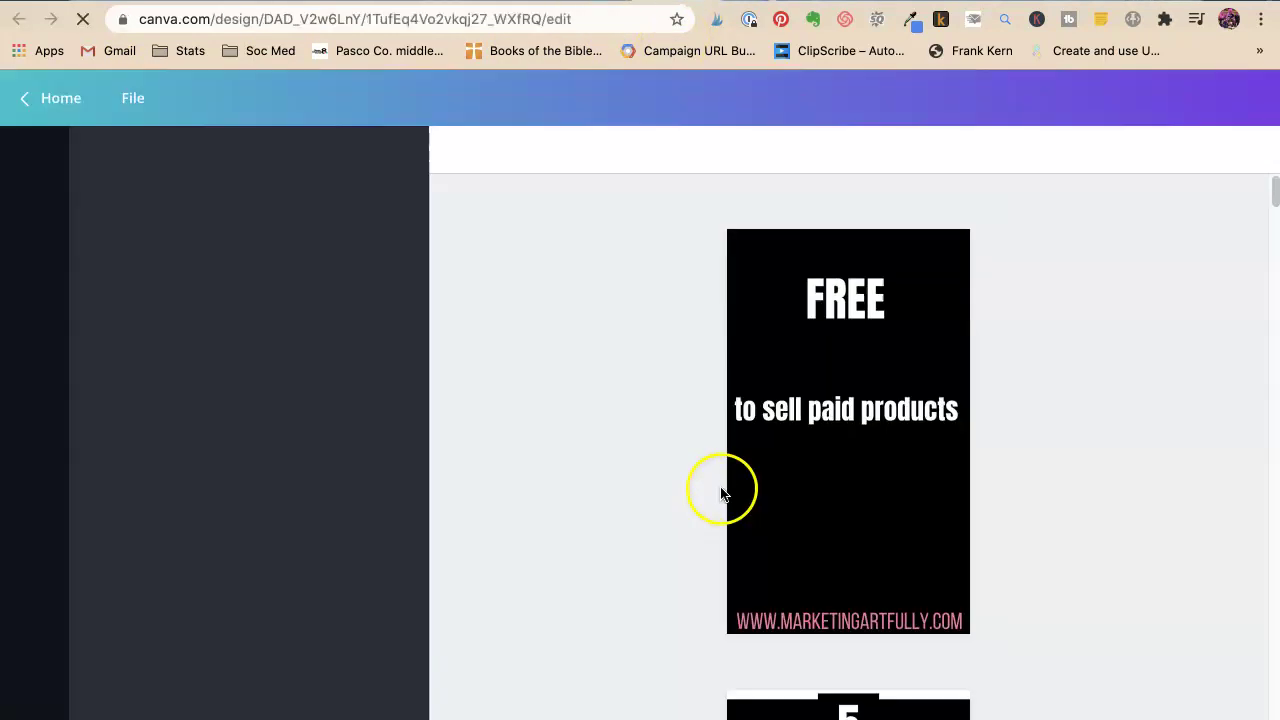
pyautogui.scroll(-15, 635, 462)
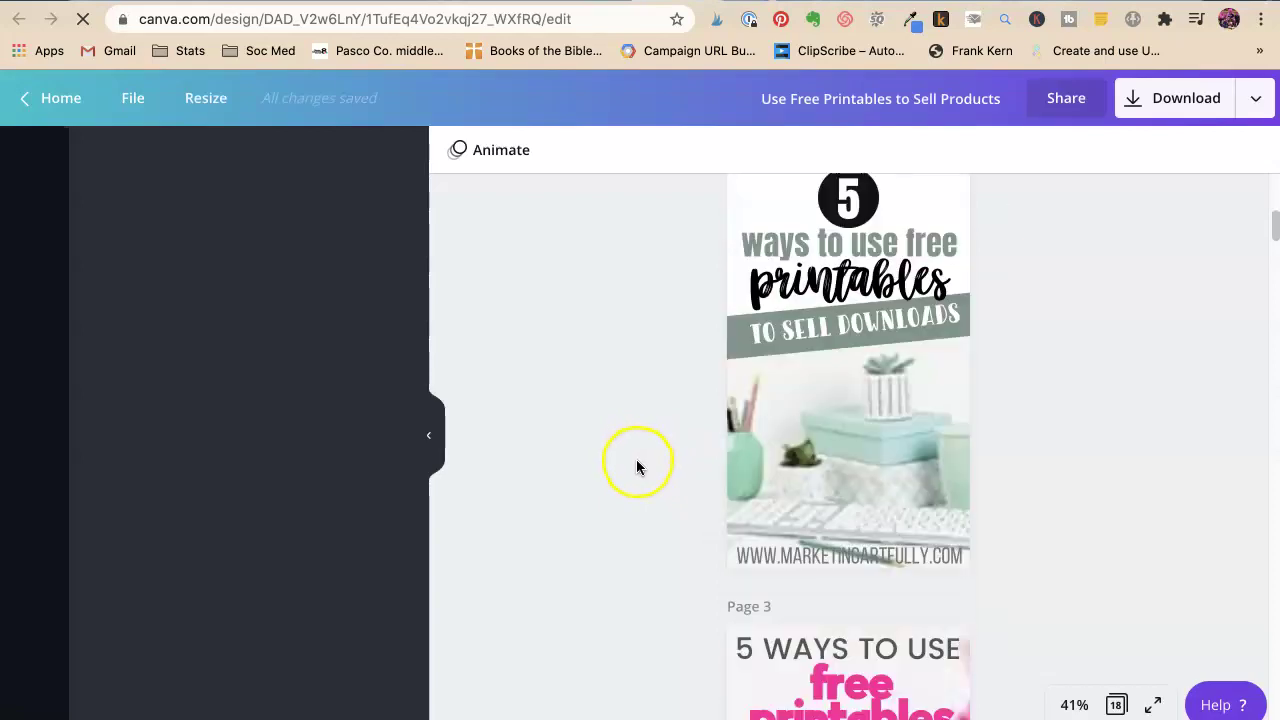
pyautogui.scroll(-6, 636, 459)
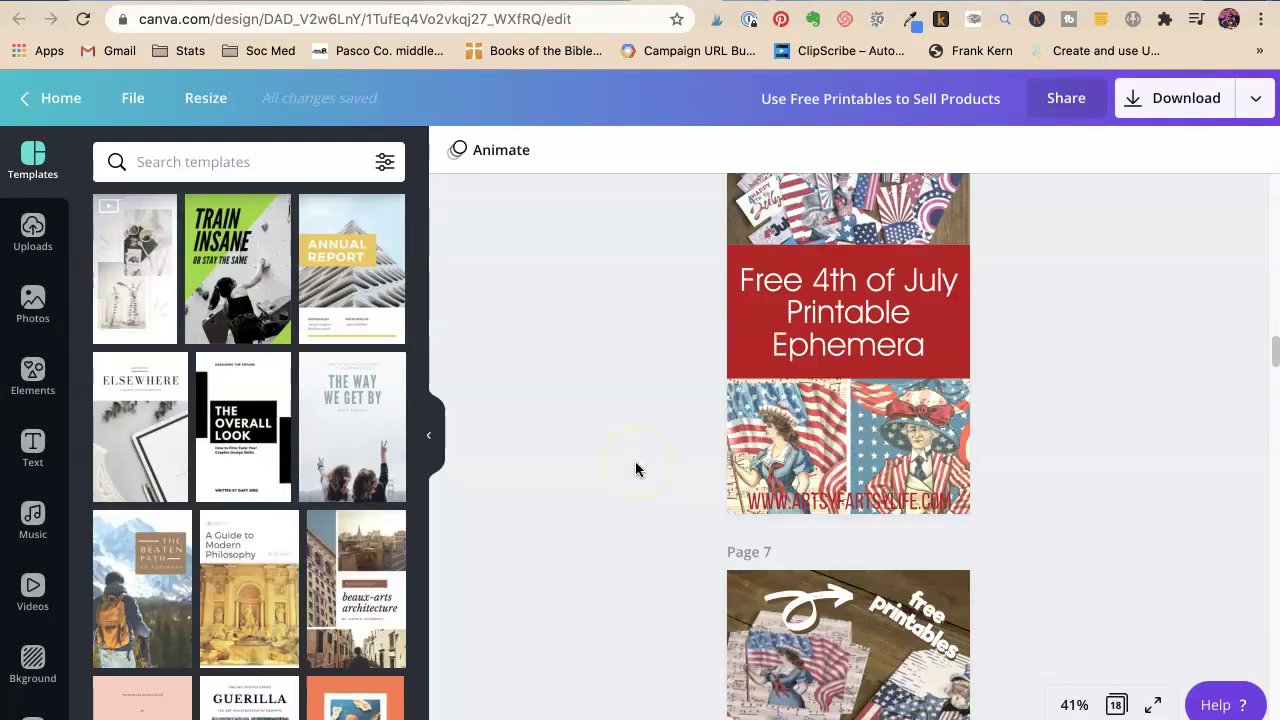
pyautogui.scroll(-3, 635, 461)
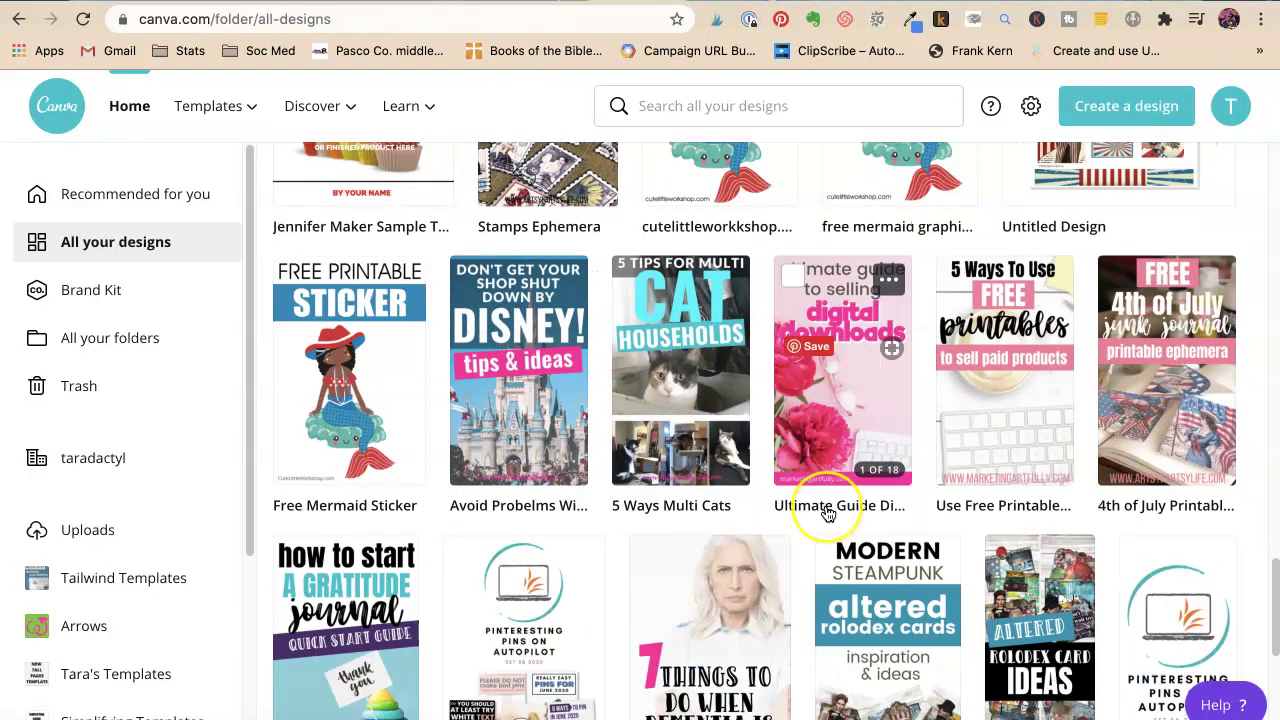
pyautogui.scroll(-2, 828, 513)
pyautogui.scroll(-5, 828, 513)
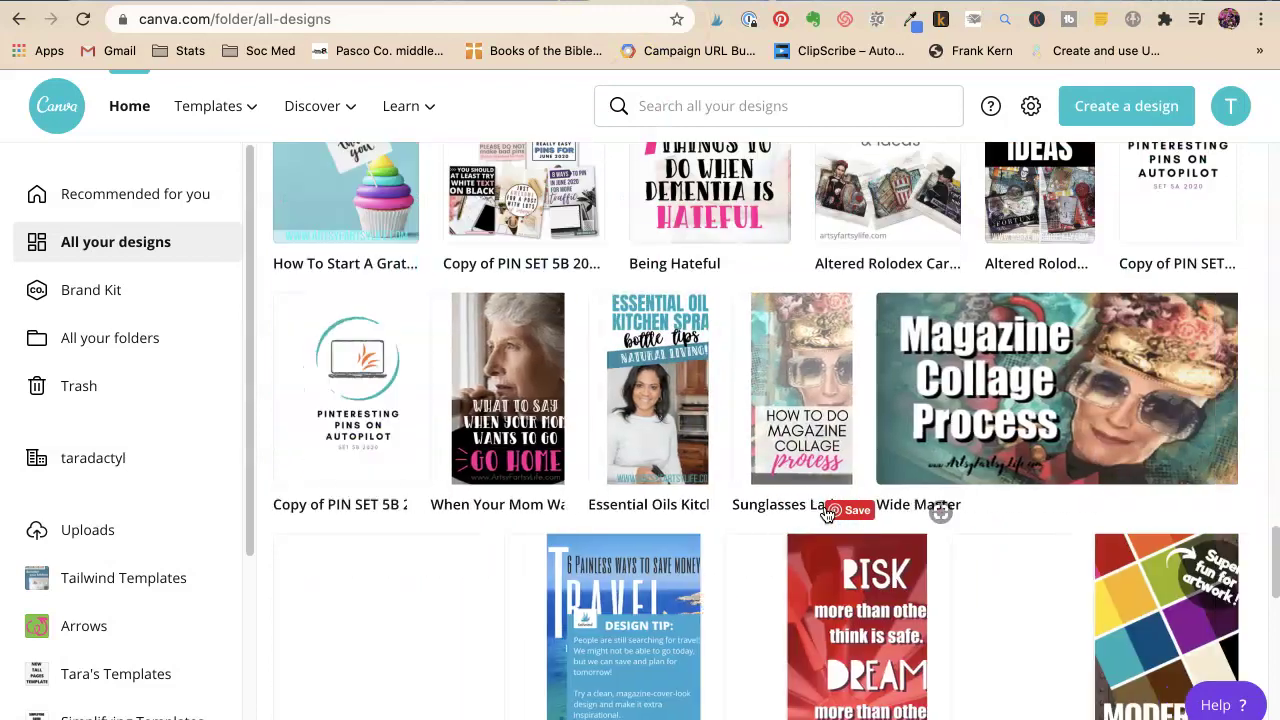
pyautogui.scroll(-12, 651, 560)
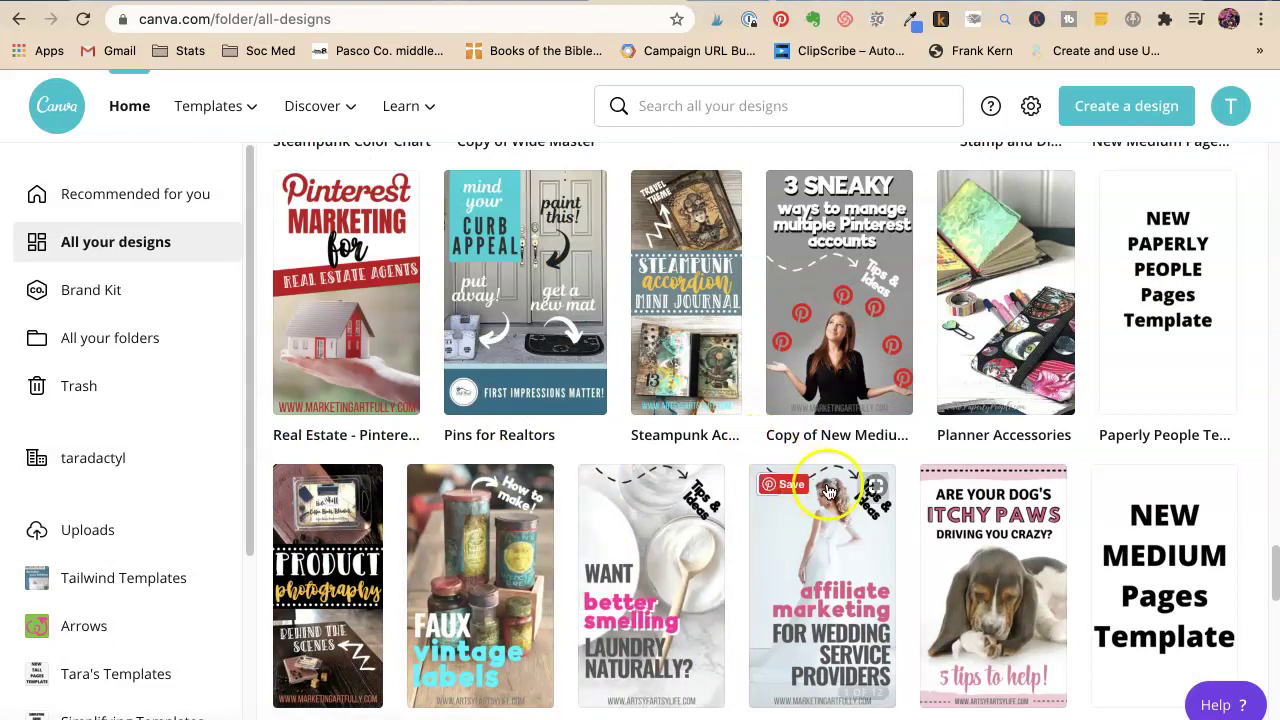
pyautogui.moveTo(598, 338)
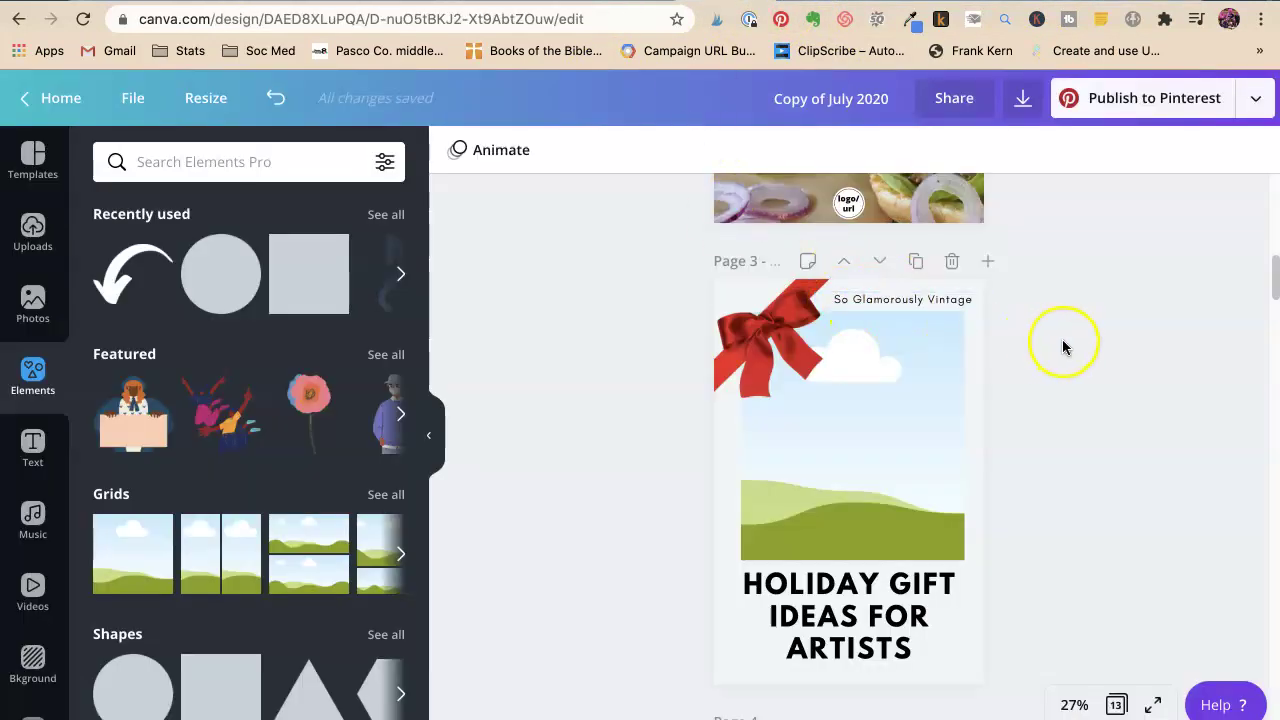
# Move the Holiday Gift Ideas page up to become the first page.
pyautogui.scroll(3, 1063, 347)
pyautogui.scroll(2, 1063, 347)
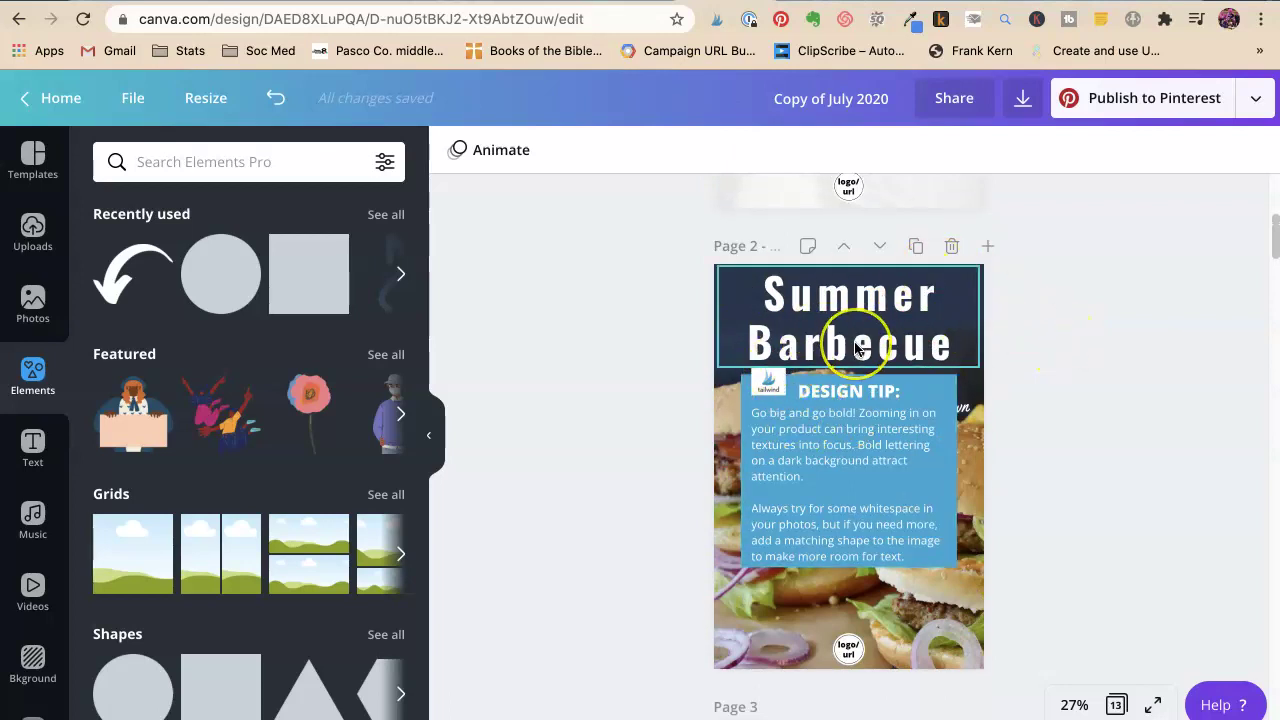
pyautogui.click(826, 386)
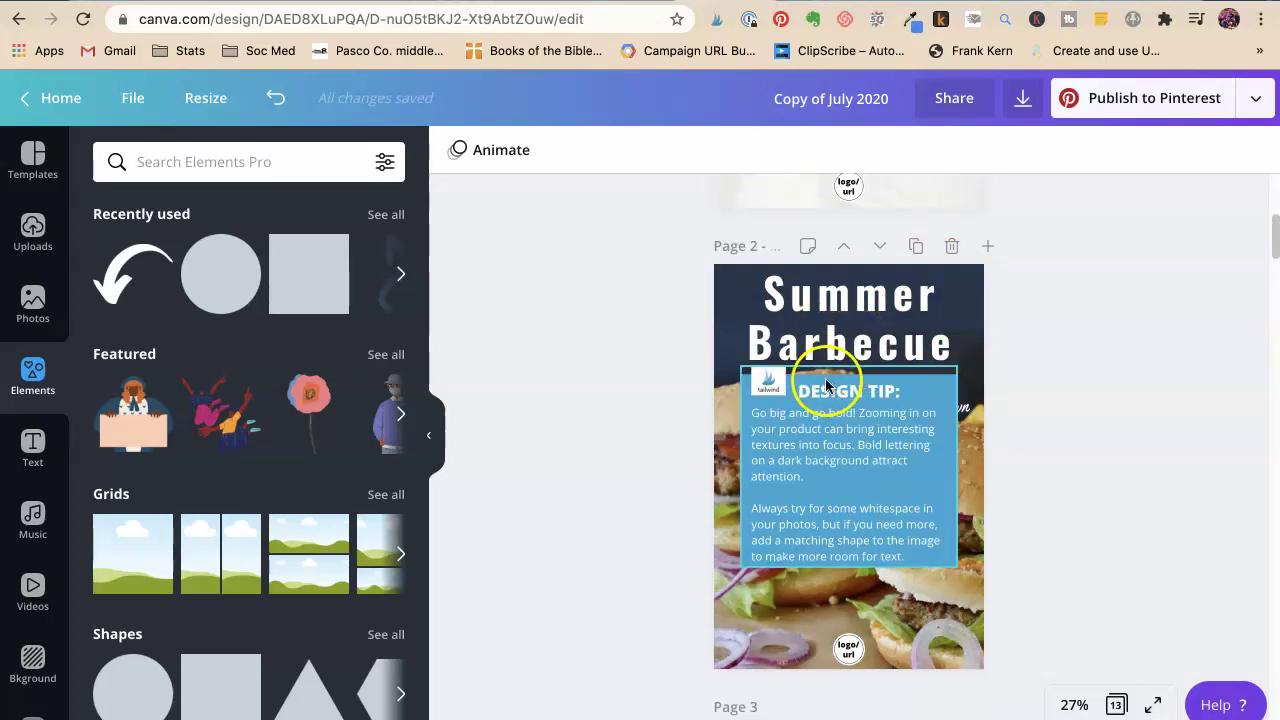
pyautogui.scroll(-3, 1049, 391)
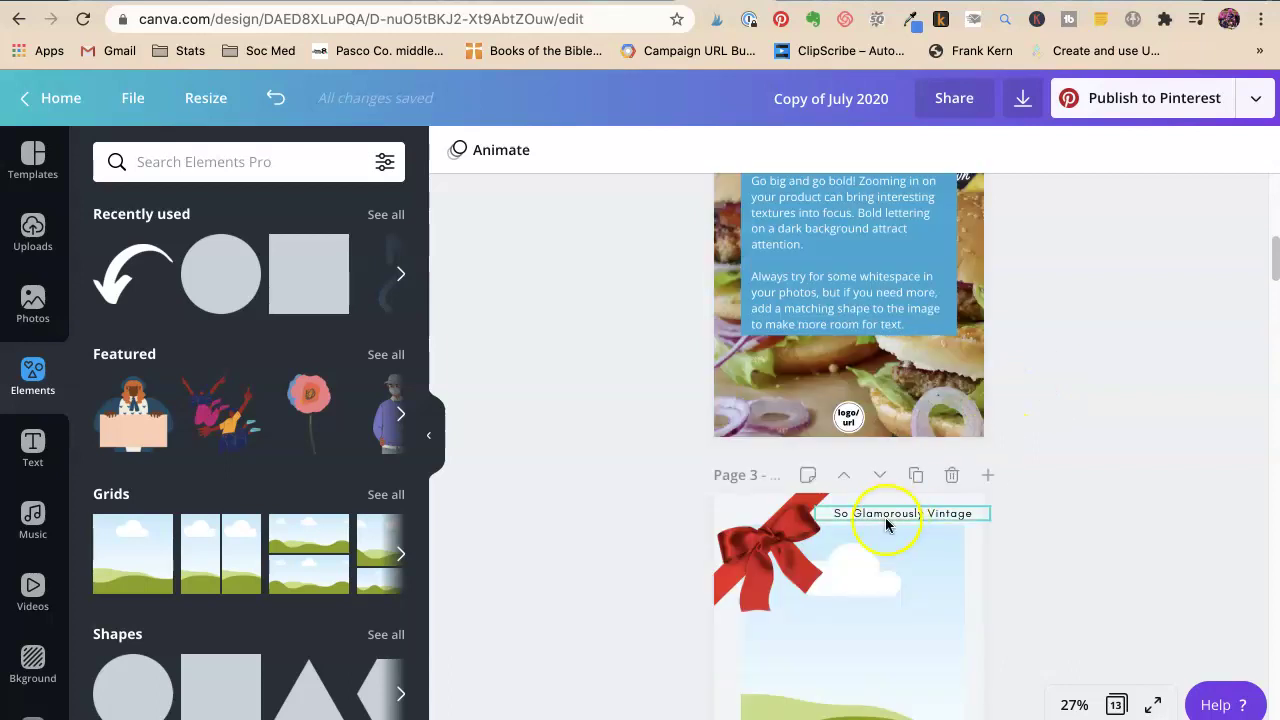
pyautogui.click(845, 478)
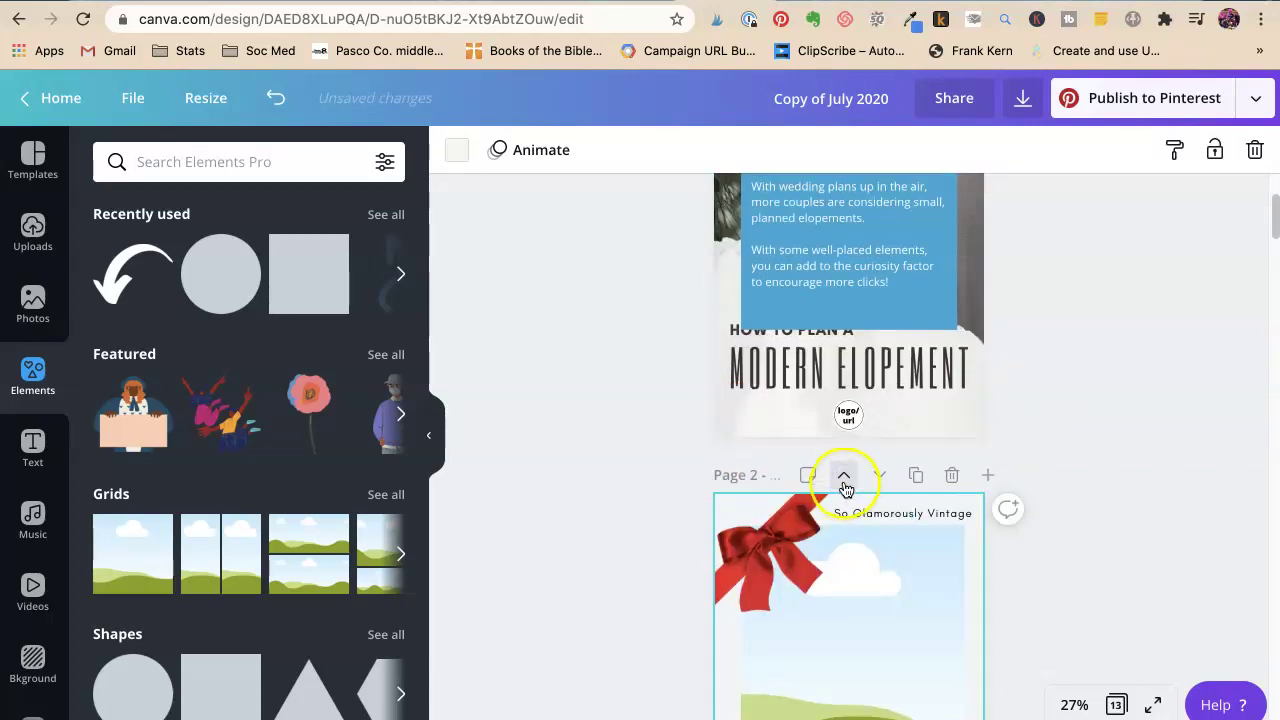
pyautogui.click(845, 478)
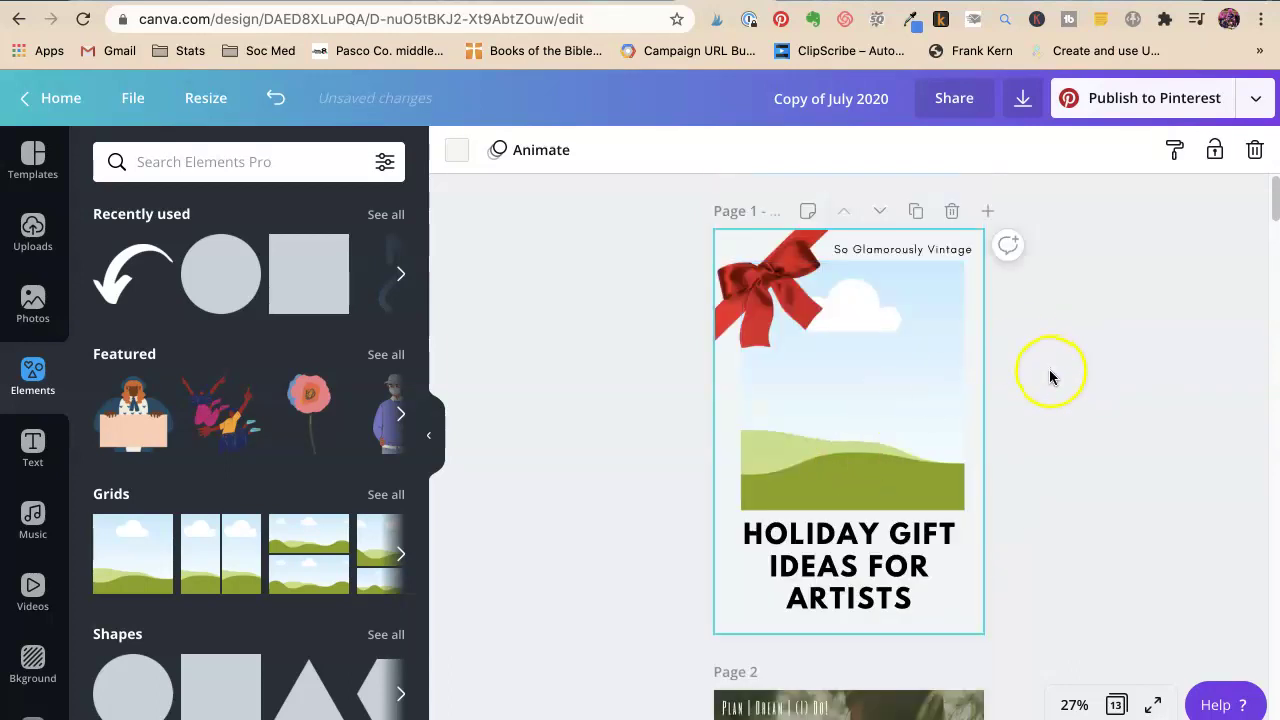
# Move The Best artist supply page up to page 2.
pyautogui.scroll(-10, 1095, 425)
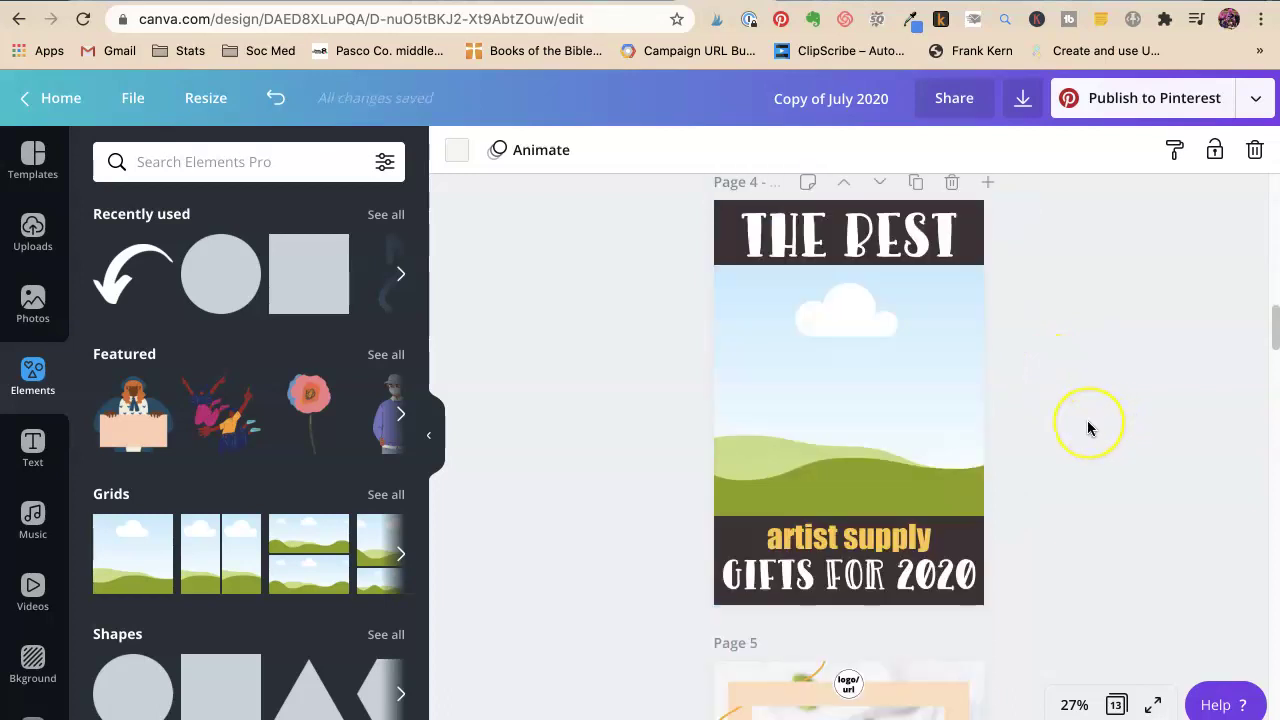
pyautogui.click(846, 226)
pyautogui.click(846, 240)
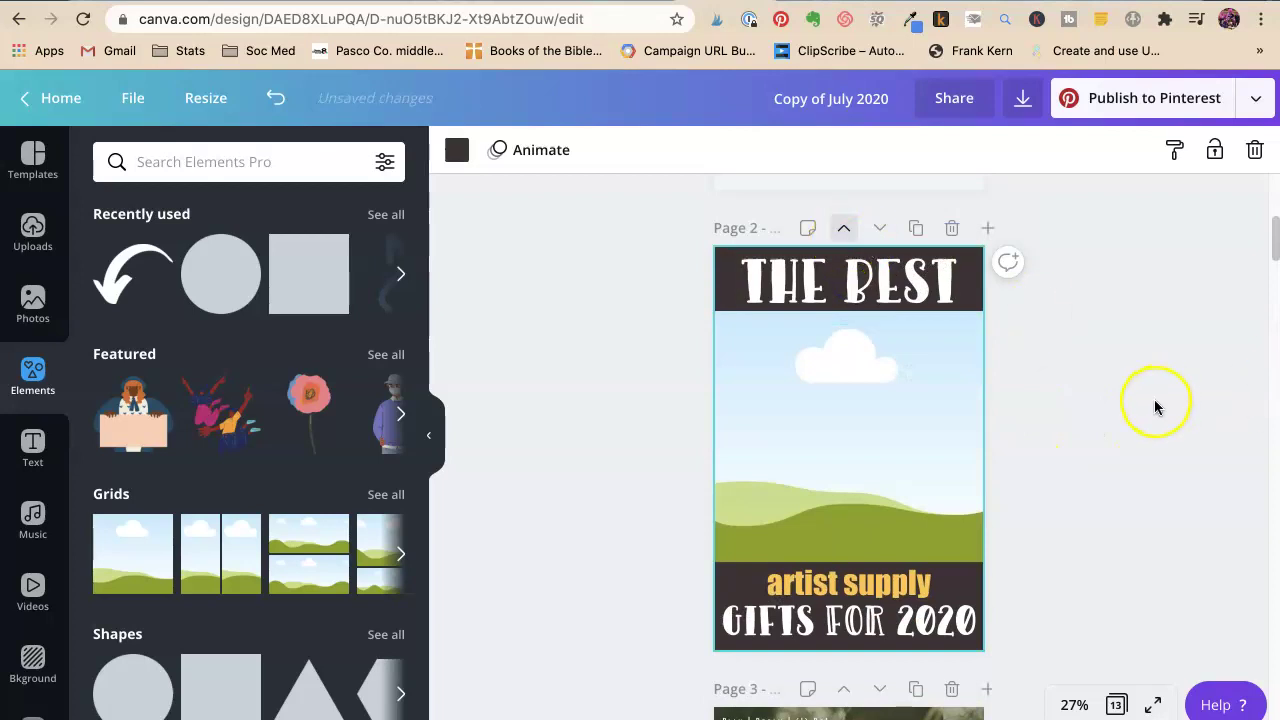
pyautogui.scroll(-6, 1155, 405)
pyautogui.scroll(3, 1155, 406)
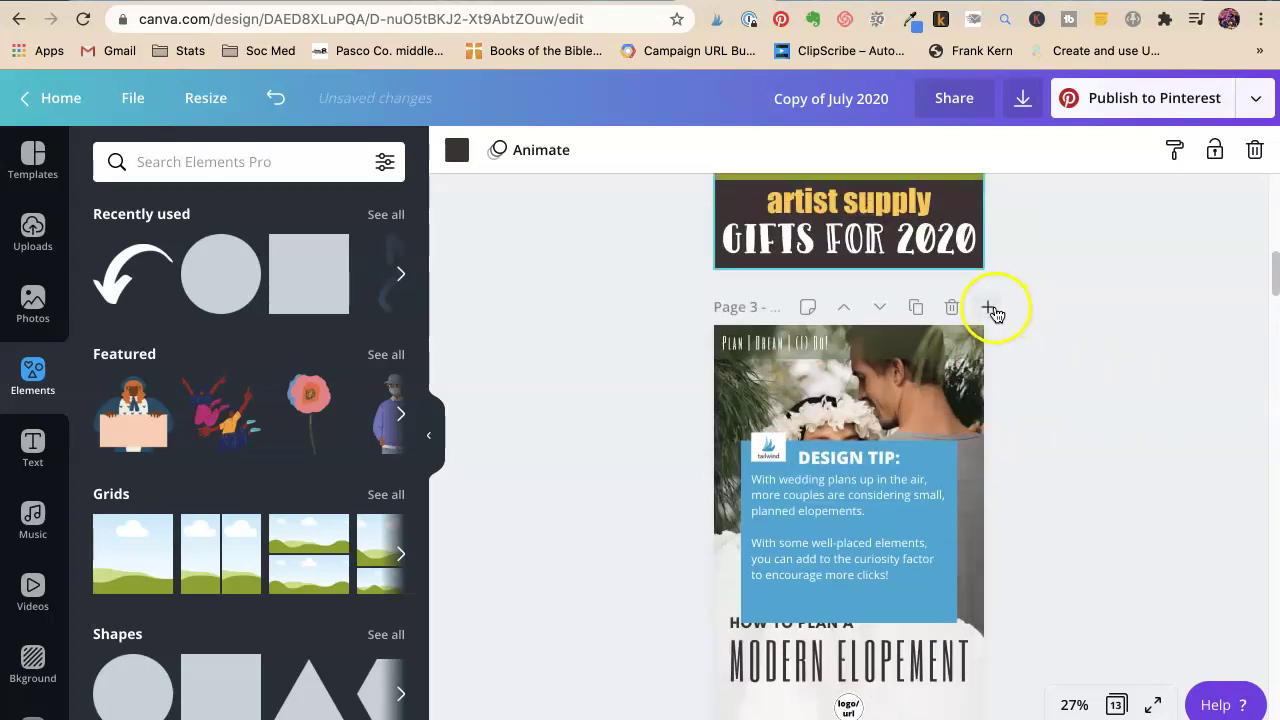
# Add a new page after the elopement pin.
pyautogui.click(991, 309)
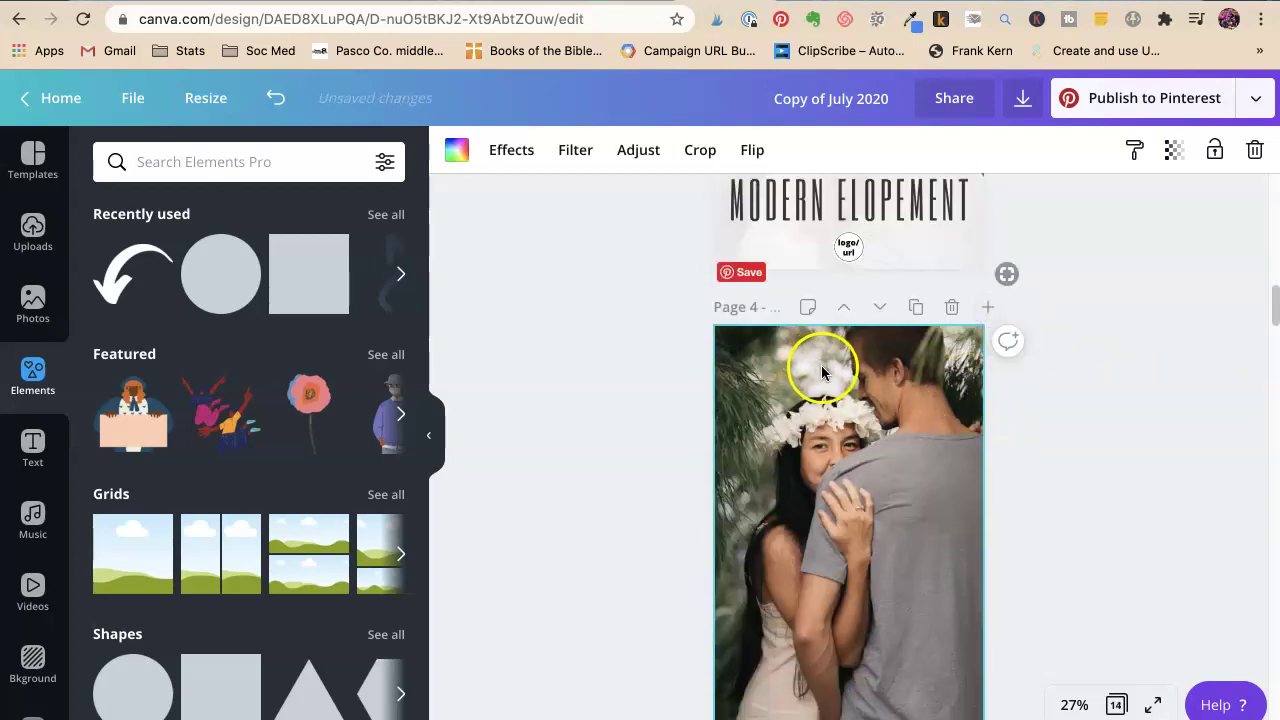
pyautogui.scroll(5, 890, 356)
pyautogui.scroll(-5, 895, 365)
pyautogui.scroll(-5, 898, 367)
pyautogui.scroll(6, 898, 367)
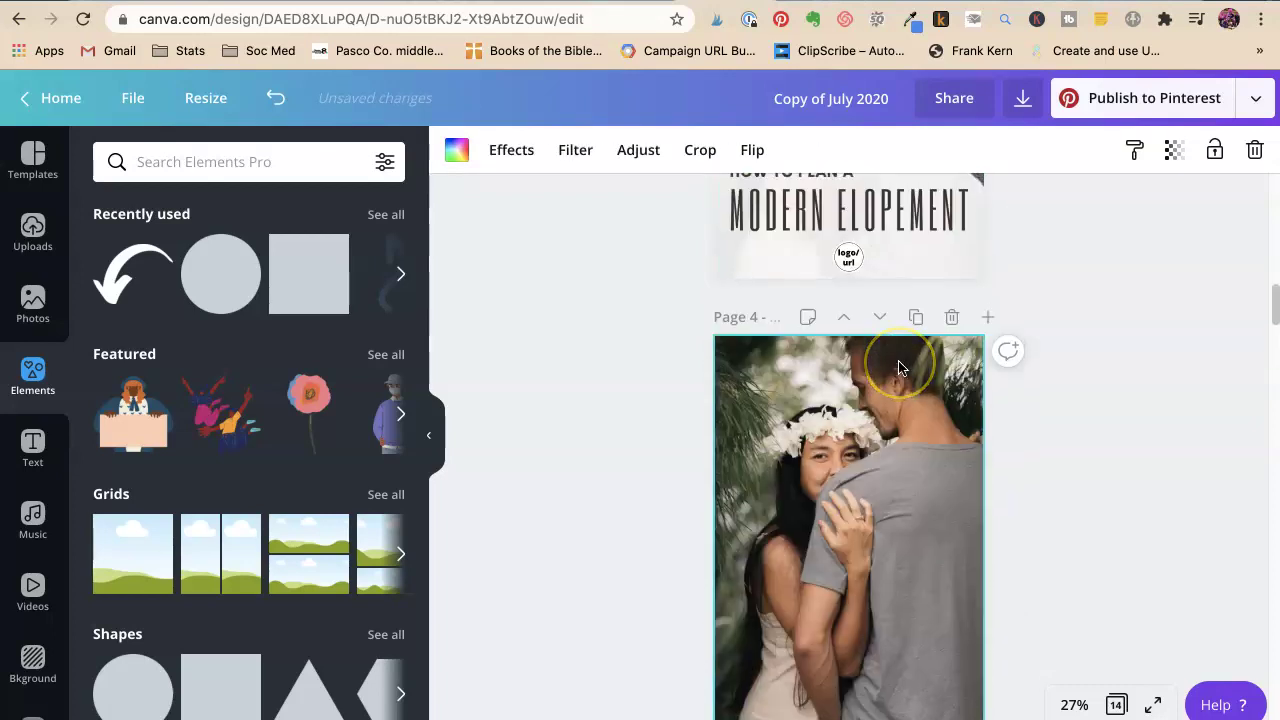
pyautogui.scroll(3, 898, 367)
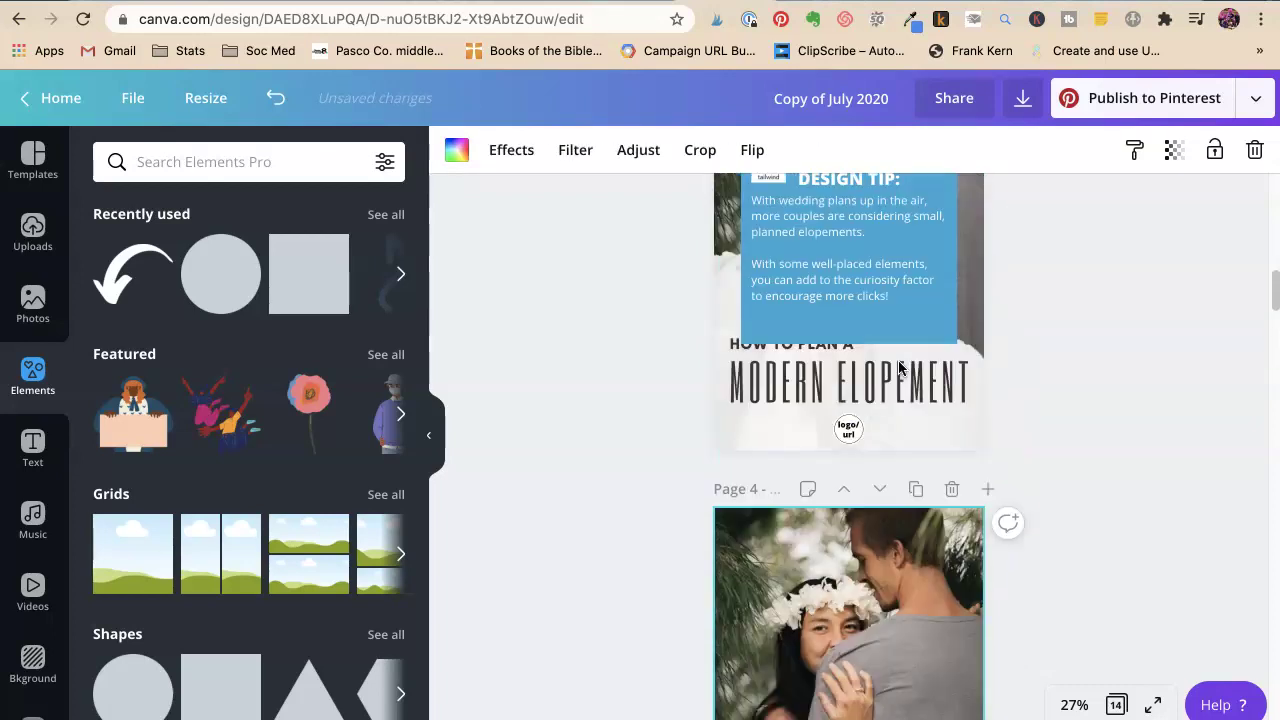
# Add and then delete an extra page after page 4, and select the couple photo.
pyautogui.click(984, 492)
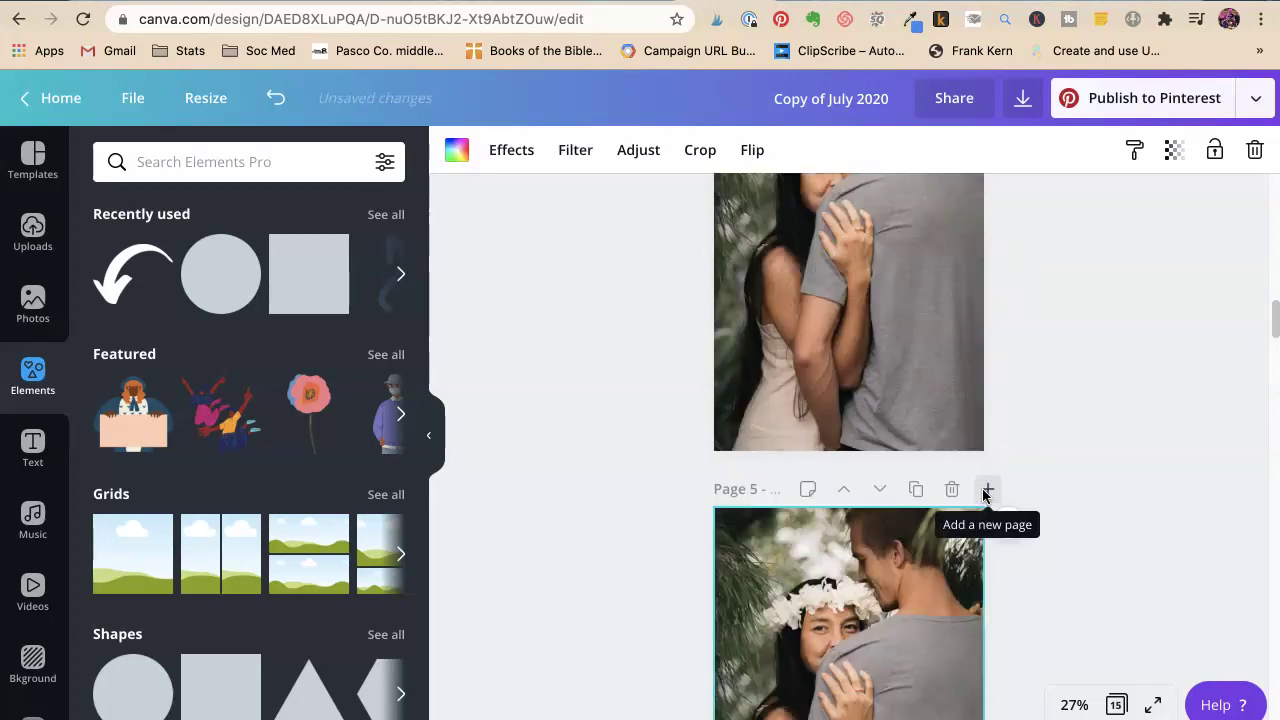
pyautogui.click(952, 489)
pyautogui.scroll(5, 1034, 457)
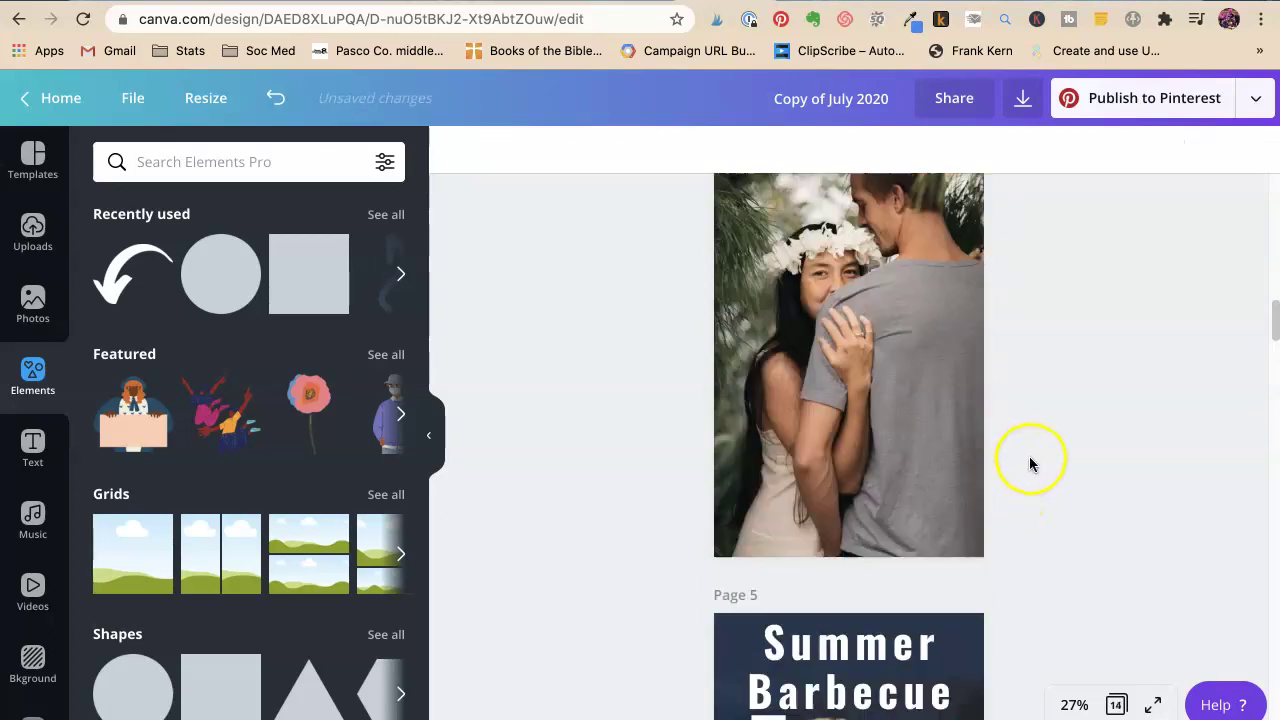
pyautogui.click(890, 495)
pyautogui.scroll(3, 950, 490)
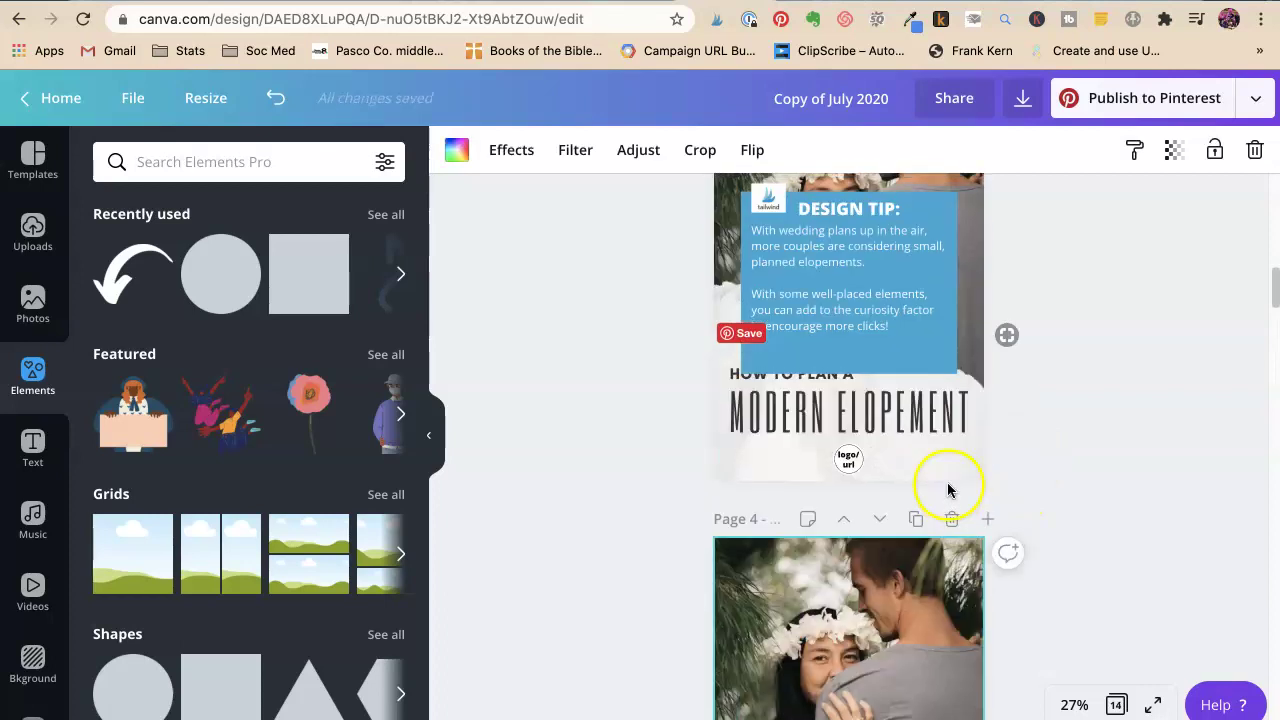
# Move the couple photo page up to page 3 and delete the photo, leaving it blank.
pyautogui.click(838, 528)
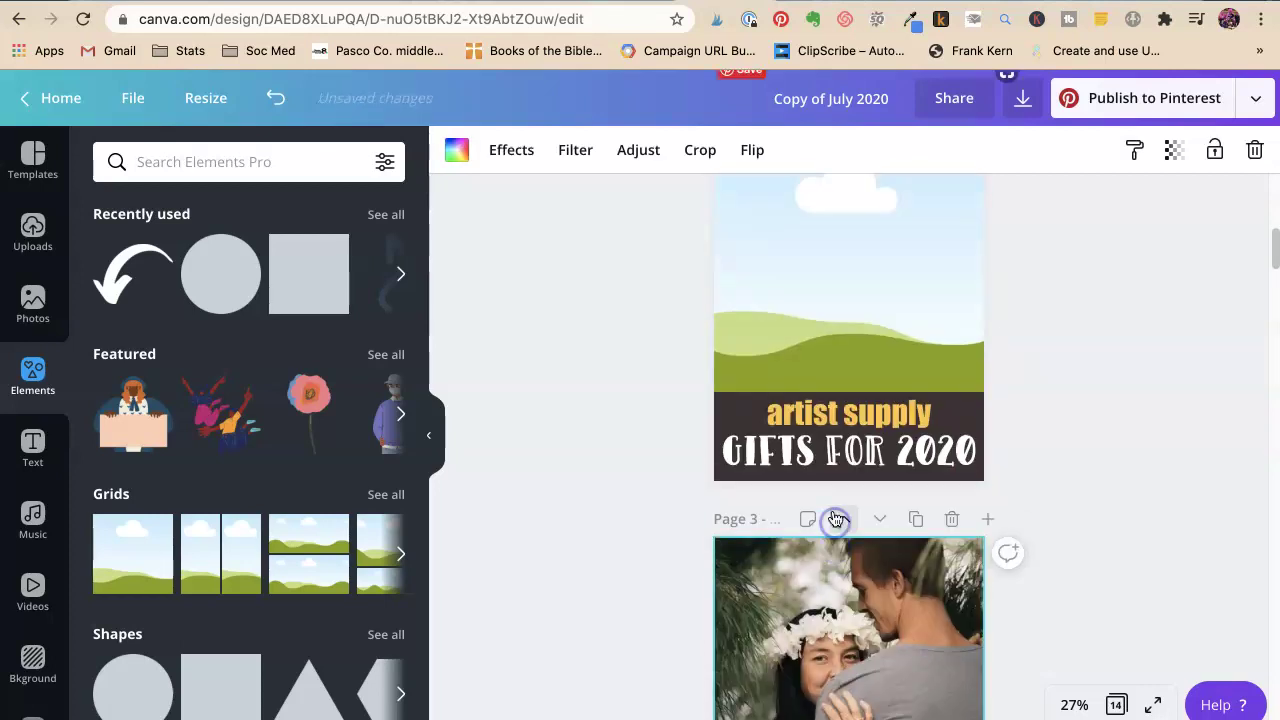
pyautogui.scroll(-5, 922, 465)
pyautogui.press('Delete')
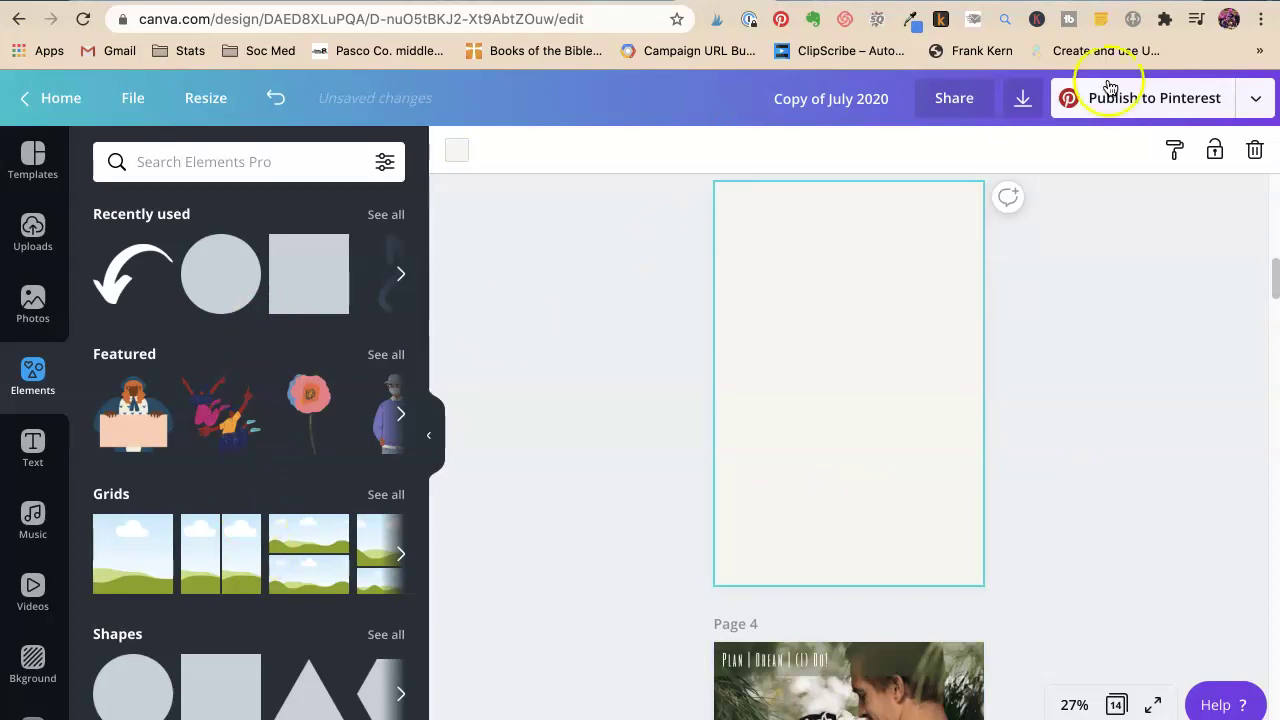
pyautogui.hotkey('ctrl', 'Tab')
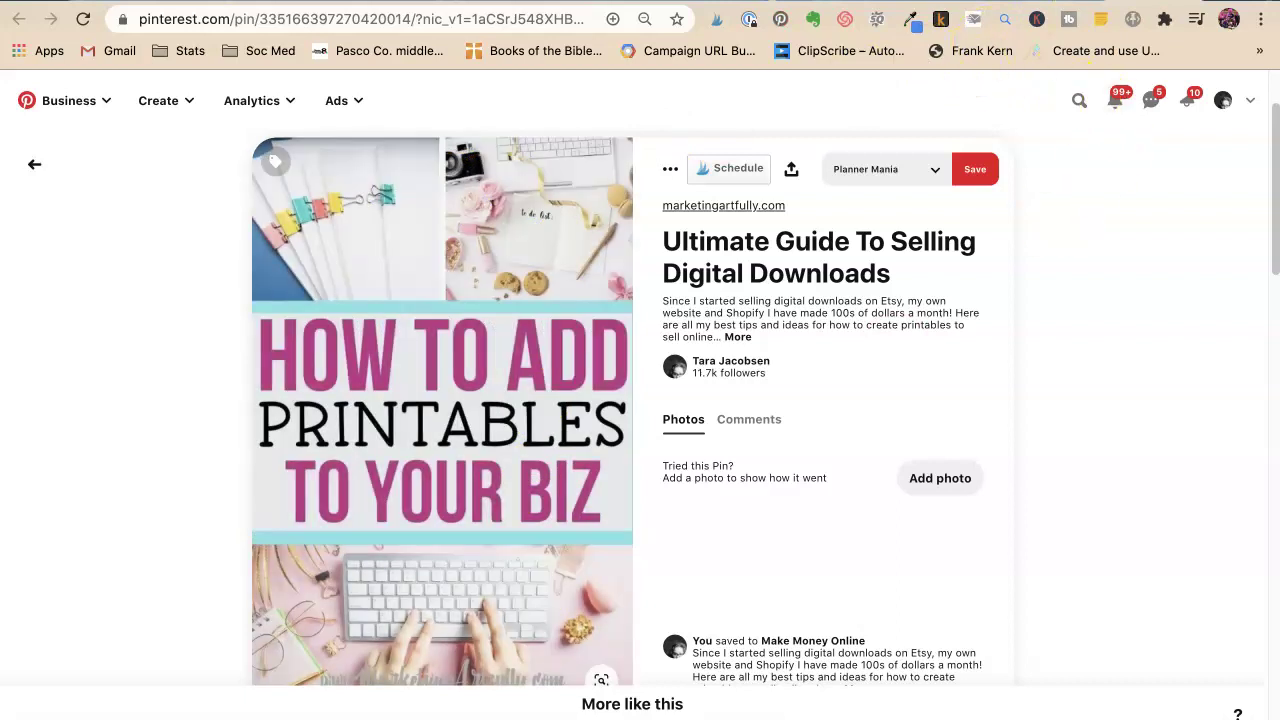
pyautogui.hotkey('ctrl', 'shift', 'Tab')
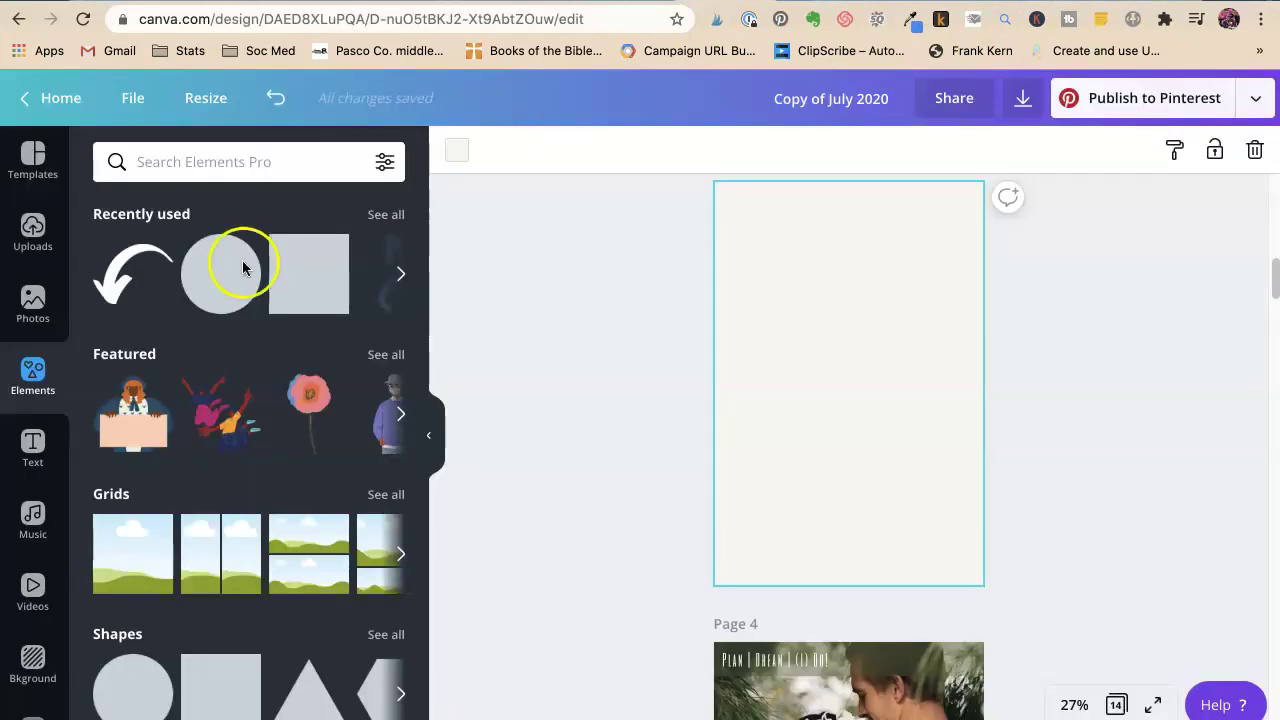
# Place a two-column photo grid across the page top and a single-photo grid at the bottom.
pyautogui.click(237, 523)
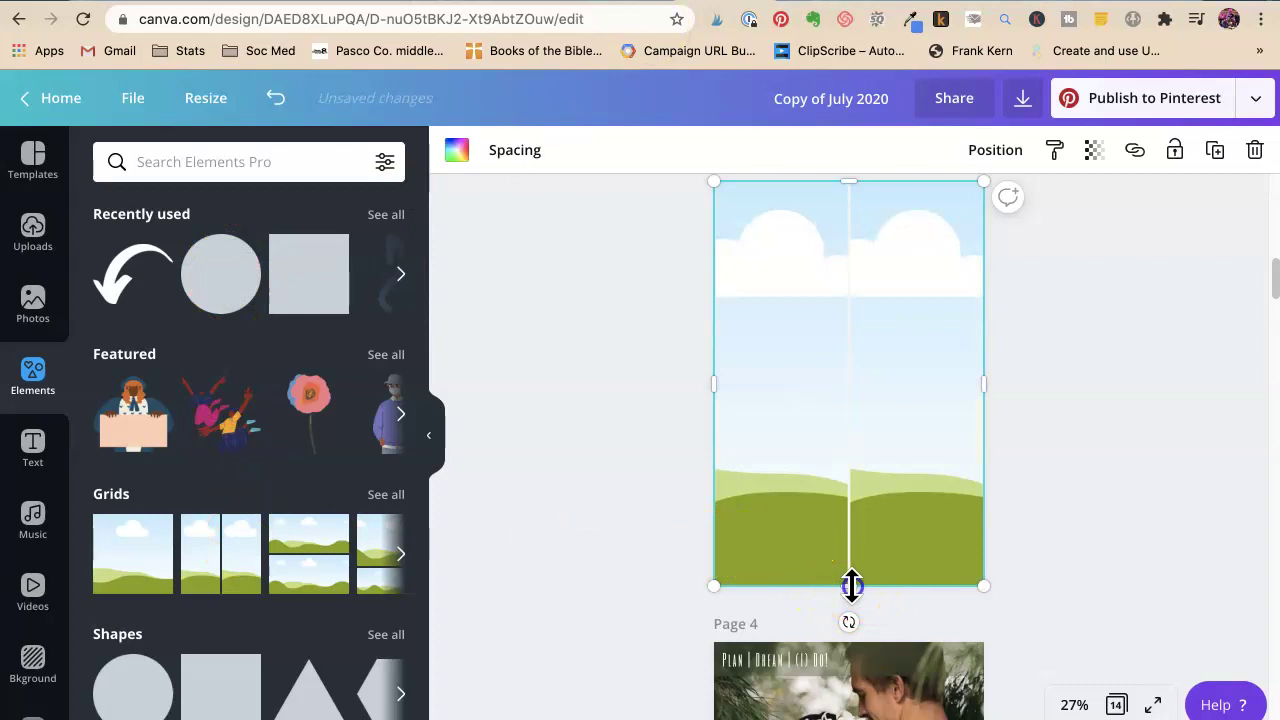
pyautogui.moveTo(851, 585); pyautogui.dragTo(831, 298)
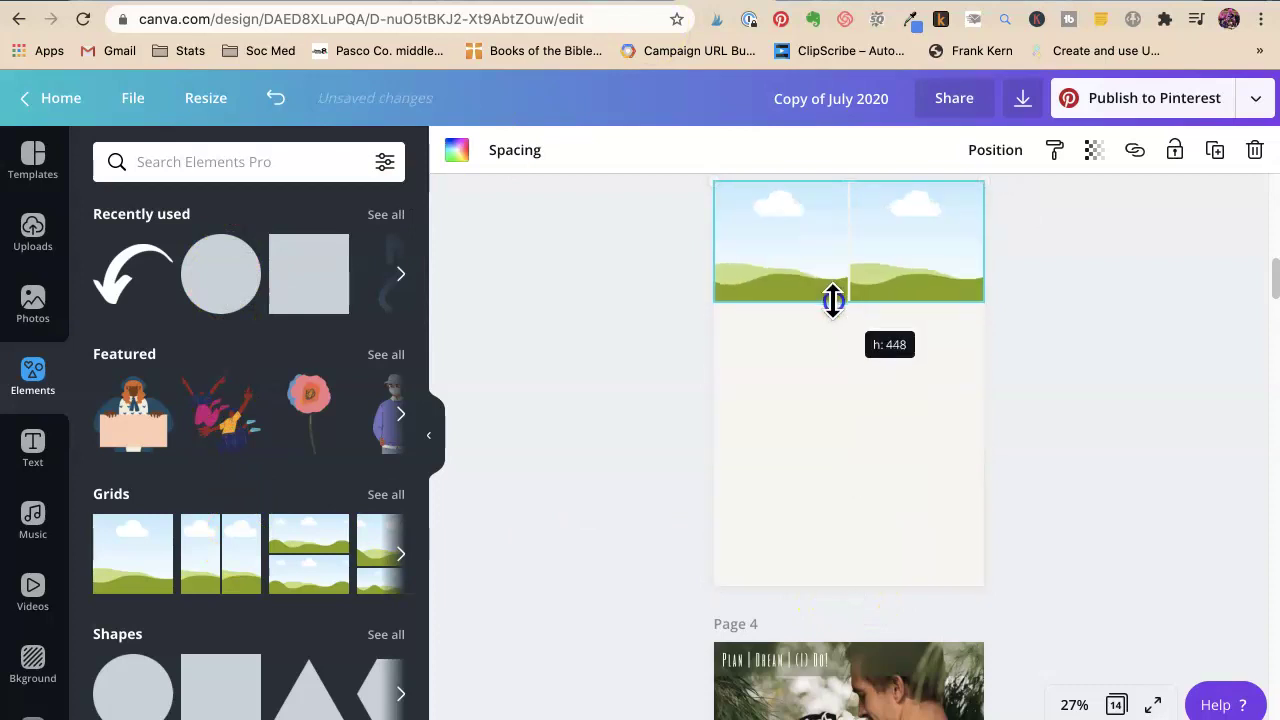
pyautogui.click(115, 567)
pyautogui.moveTo(846, 184); pyautogui.dragTo(820, 489)
# Add a square and reshape it into a thin full-width pink bar under the top photo strip.
pyautogui.click(595, 445)
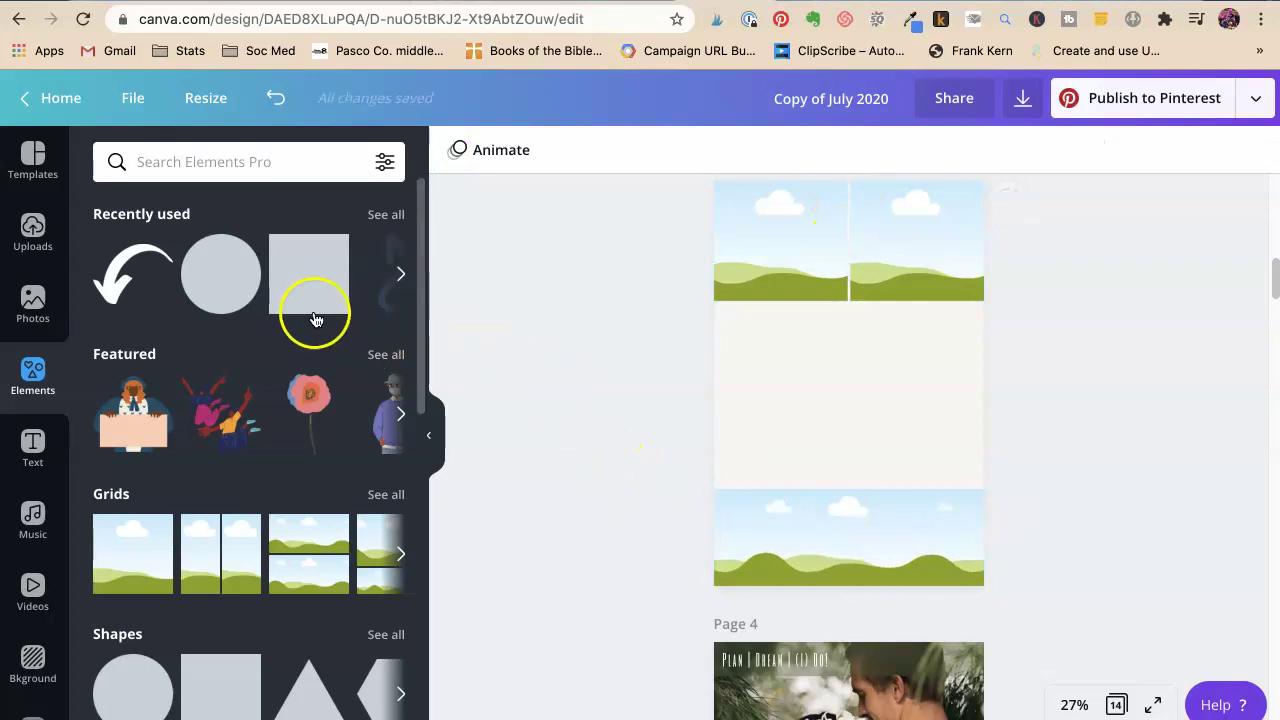
pyautogui.click(315, 280)
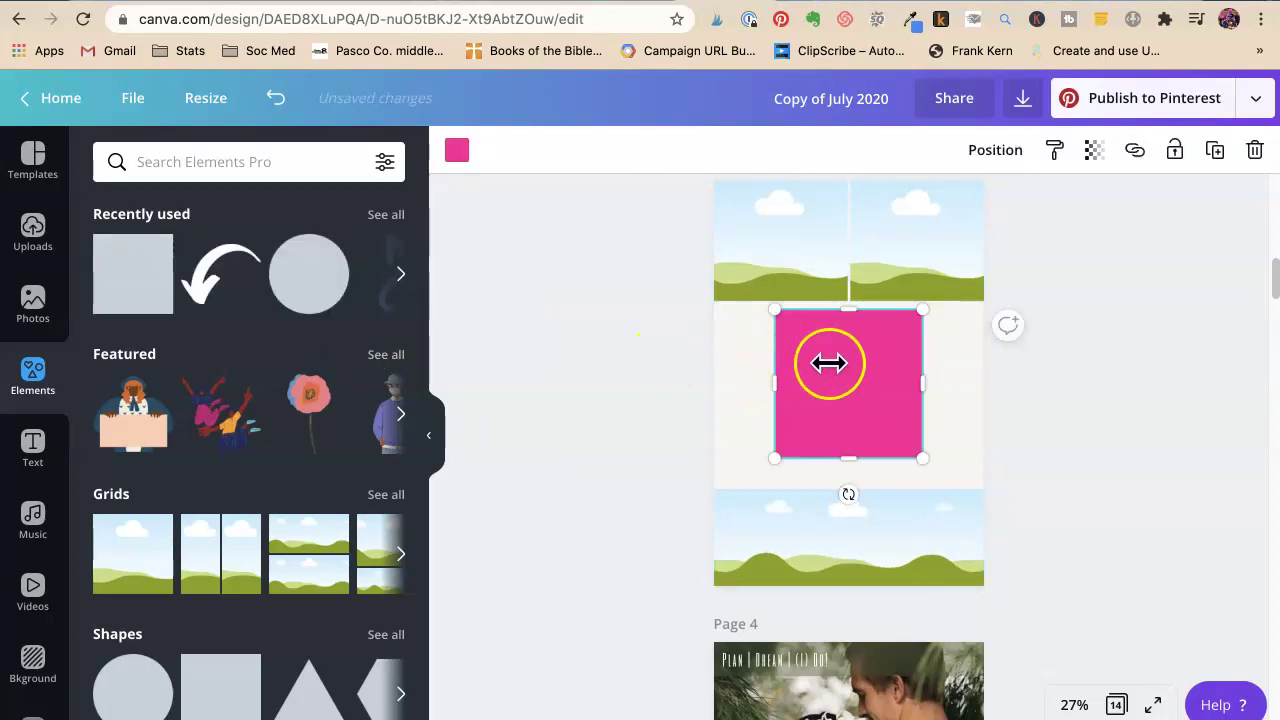
pyautogui.moveTo(851, 451); pyautogui.dragTo(874, 317)
pyautogui.click(1025, 383)
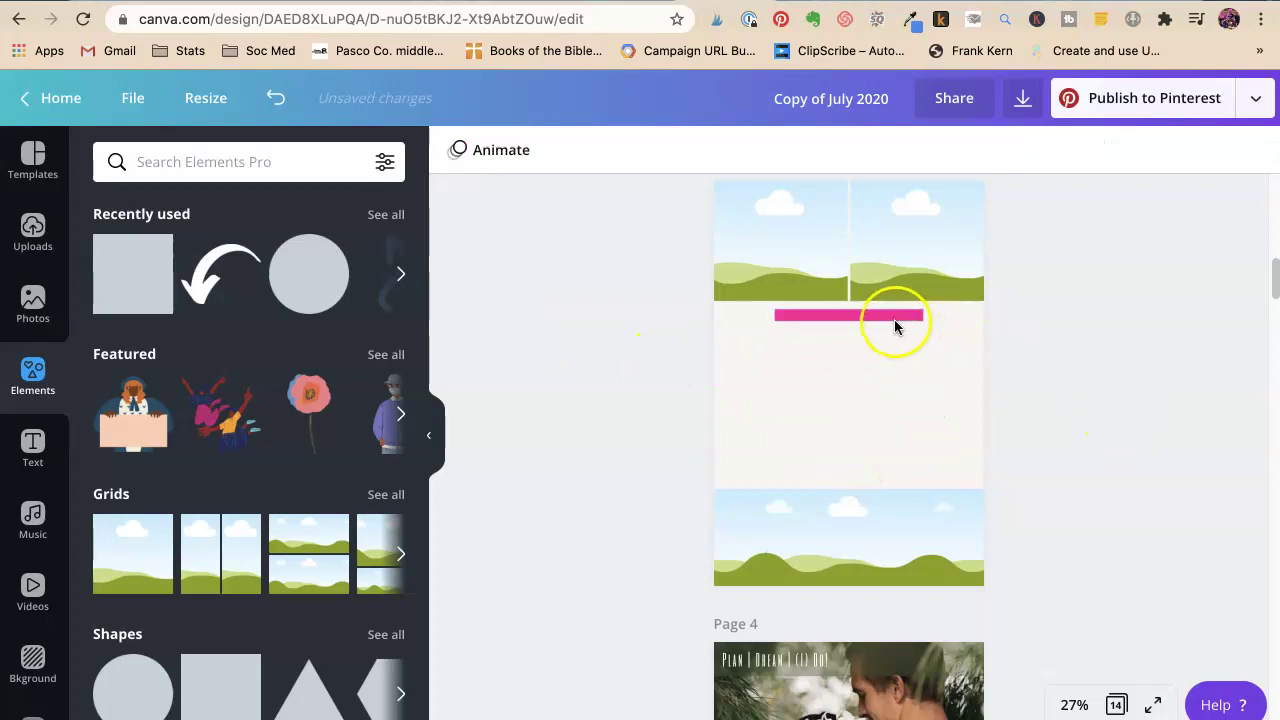
pyautogui.moveTo(888, 322); pyautogui.dragTo(860, 300)
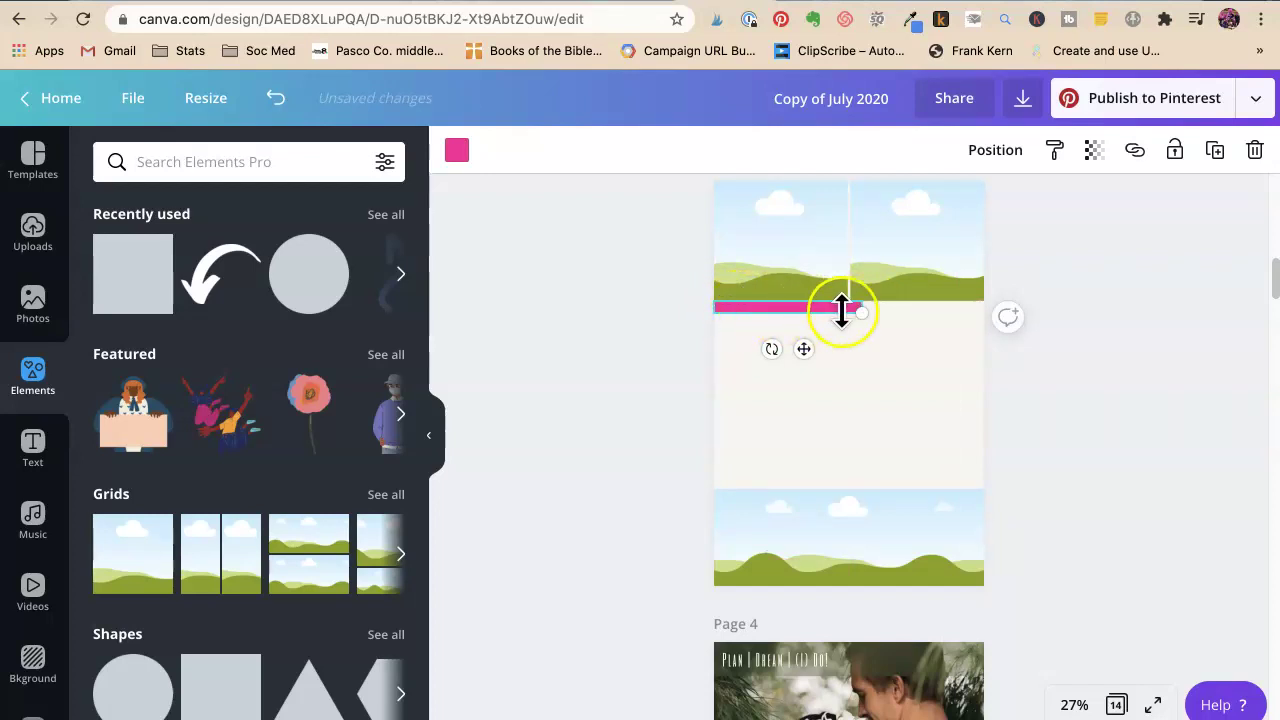
pyautogui.moveTo(858, 313); pyautogui.dragTo(983, 309)
pyautogui.moveTo(858, 315)
pyautogui.mouseDown()
pyautogui.moveTo(851, 300)
pyautogui.moveTo(849, 323)
pyautogui.mouseUp()
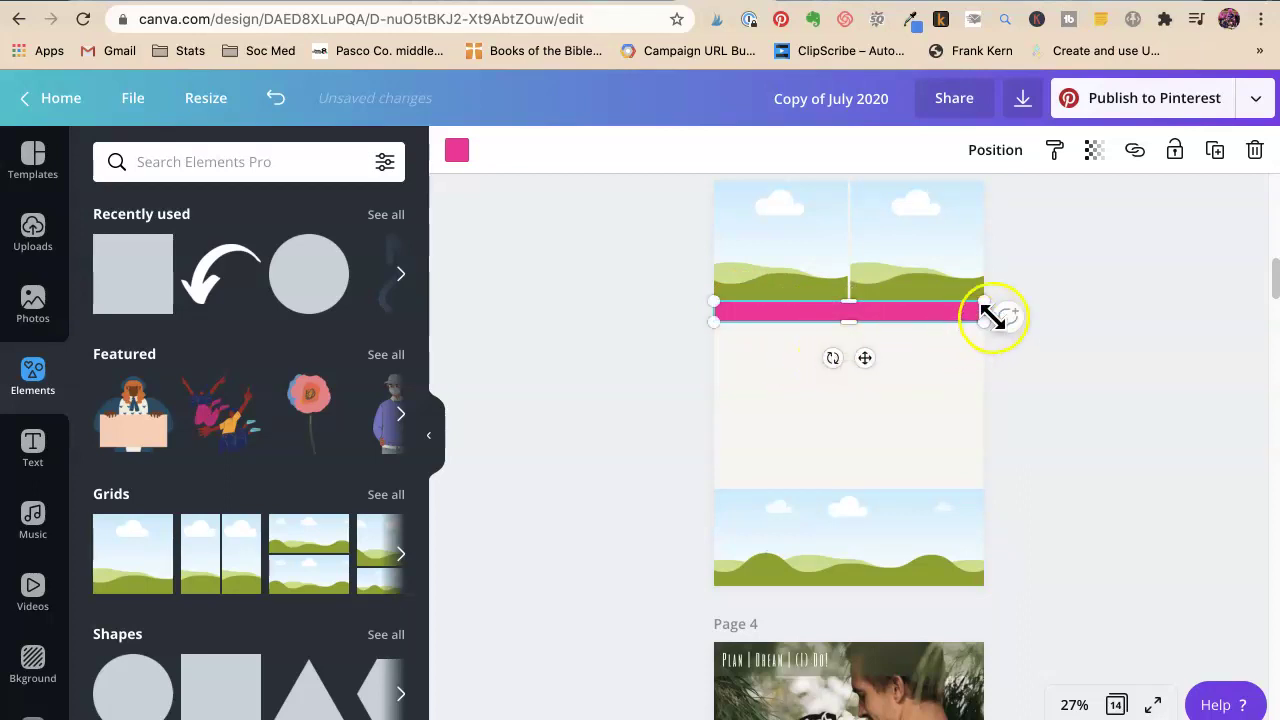
pyautogui.moveTo(987, 318); pyautogui.dragTo(858, 233)
pyautogui.click(1076, 389)
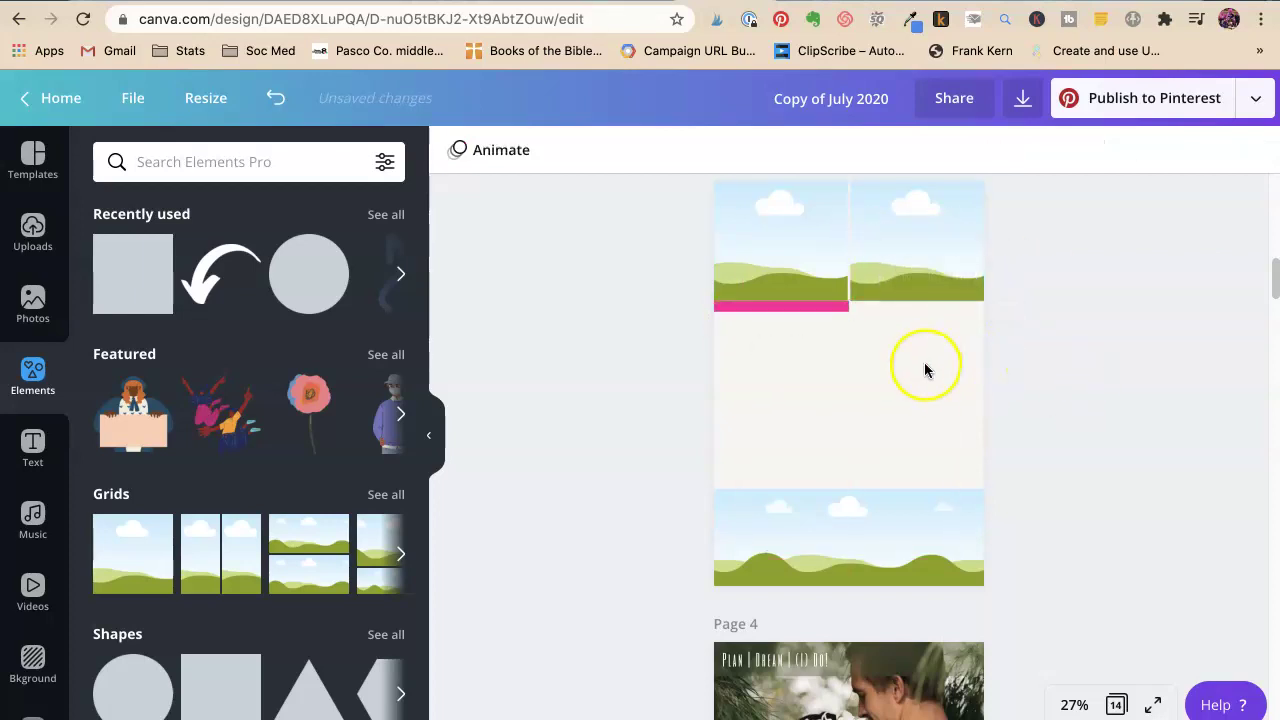
# Copy the pink bar and move the copy down above the lower photo strip.
pyautogui.click(803, 312)
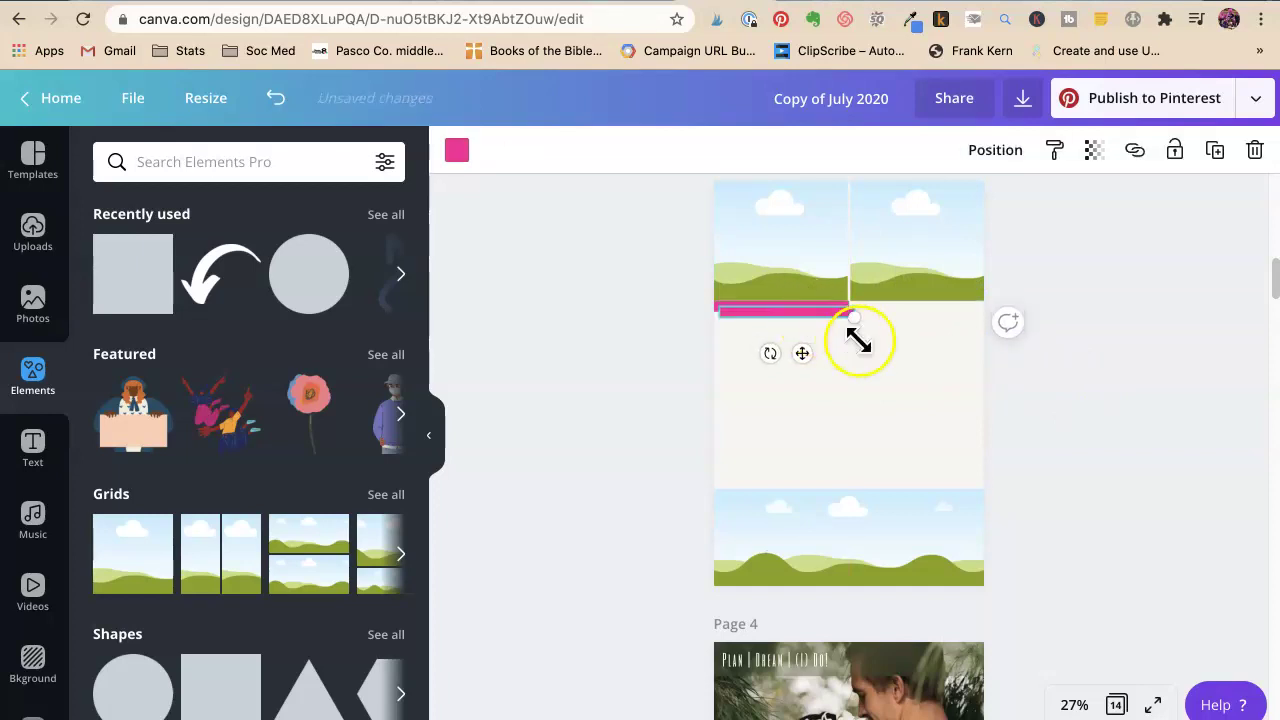
pyautogui.click(774, 318)
pyautogui.moveTo(771, 311); pyautogui.dragTo(864, 364)
pyautogui.click(1117, 409)
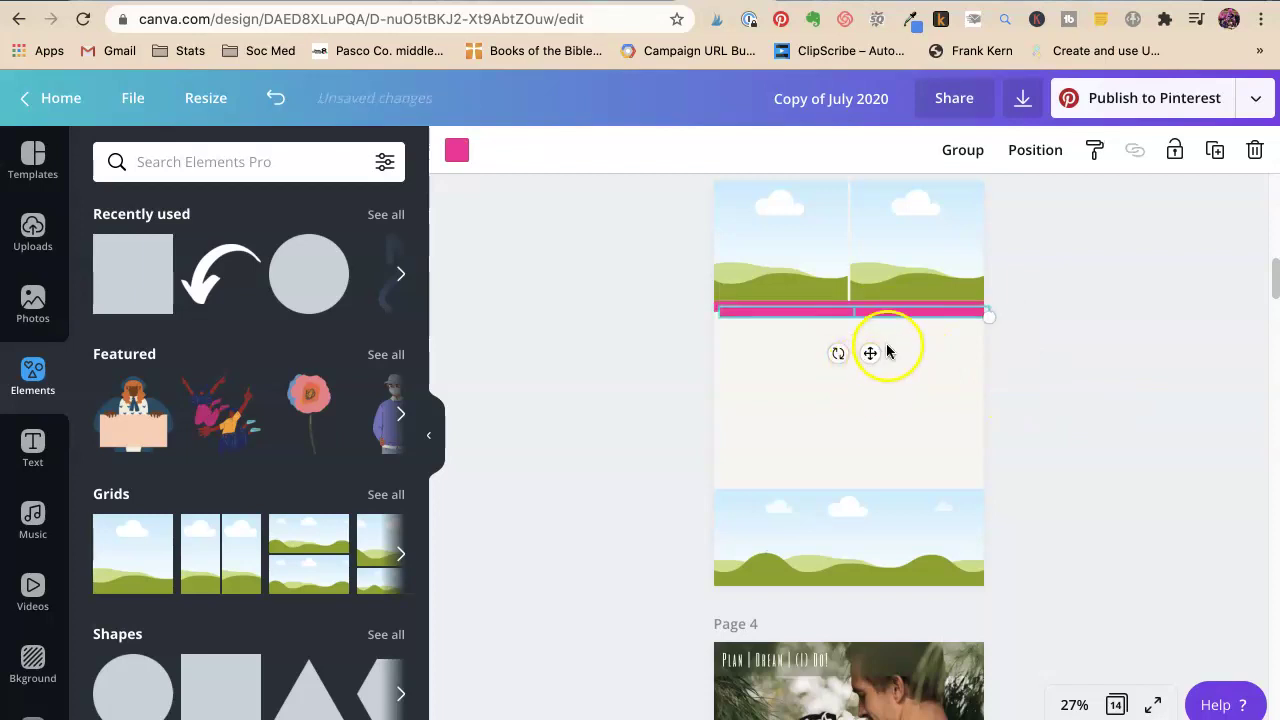
pyautogui.moveTo(899, 317); pyautogui.dragTo(894, 483)
pyautogui.click(1083, 466)
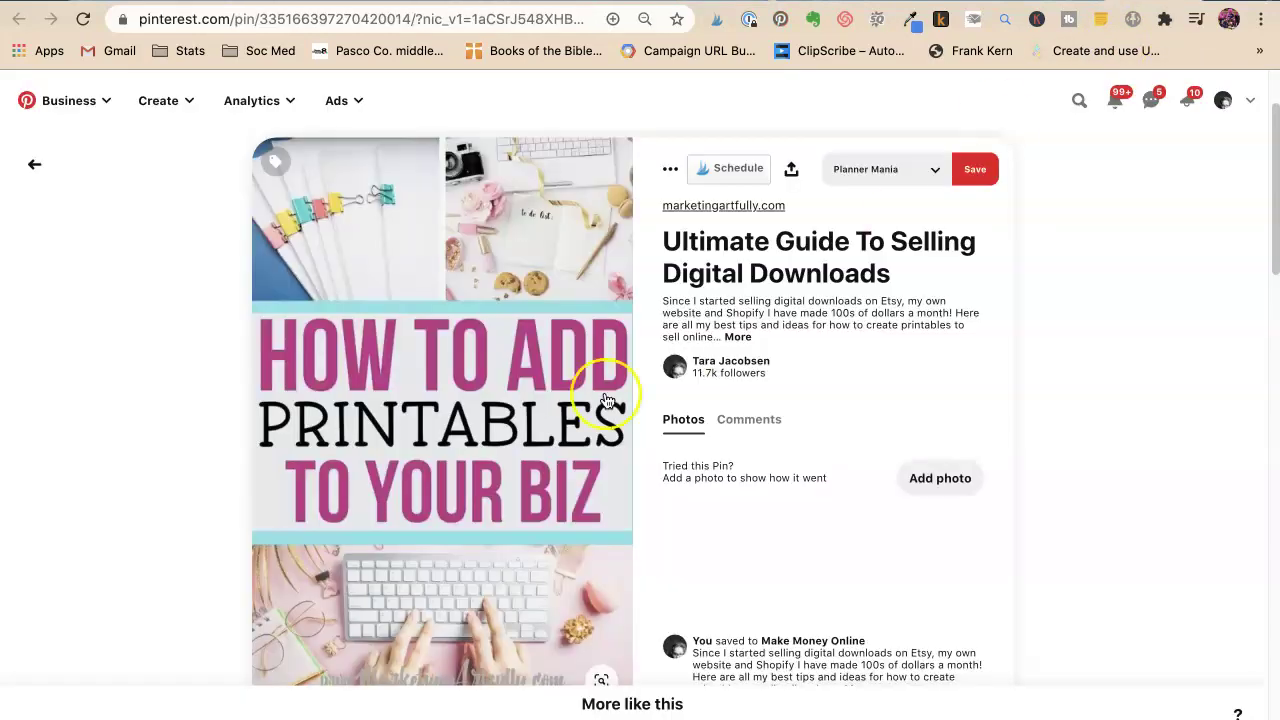
pyautogui.moveTo(334, 374)
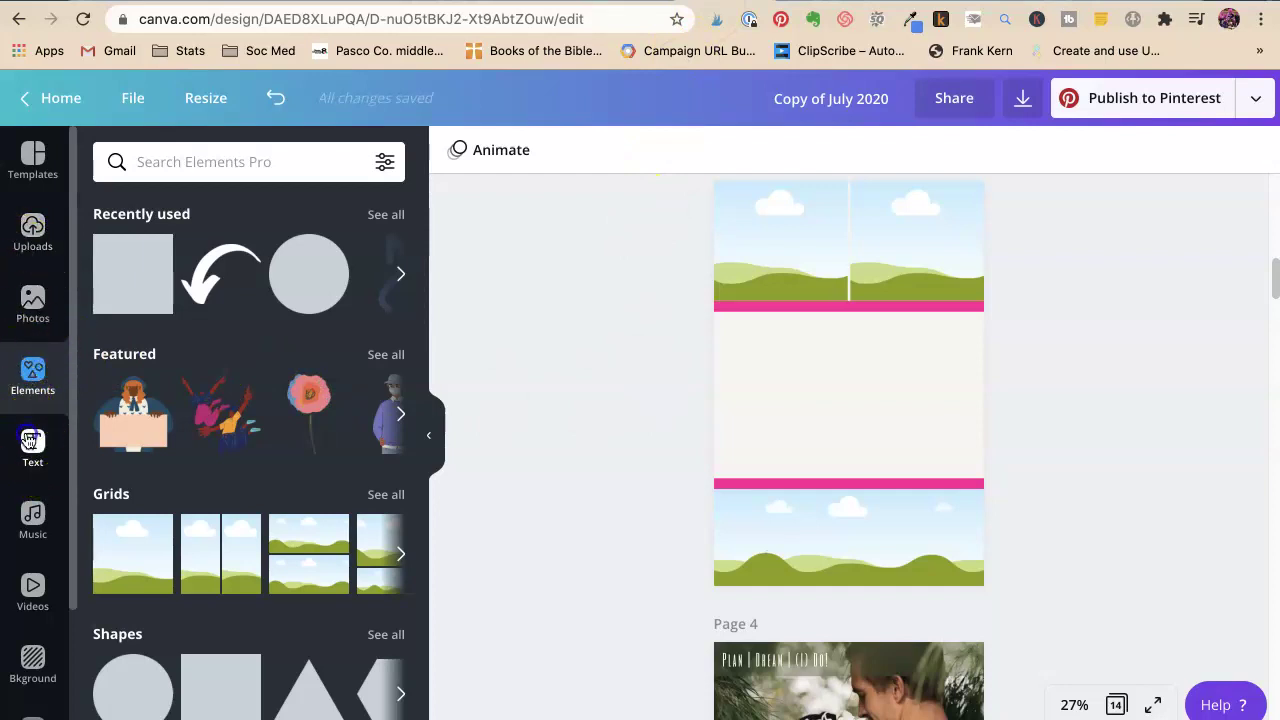
# Add a WORDS GO HERE heading, enlarge it, and center it on the page.
pyautogui.click(31, 441)
pyautogui.click(182, 265)
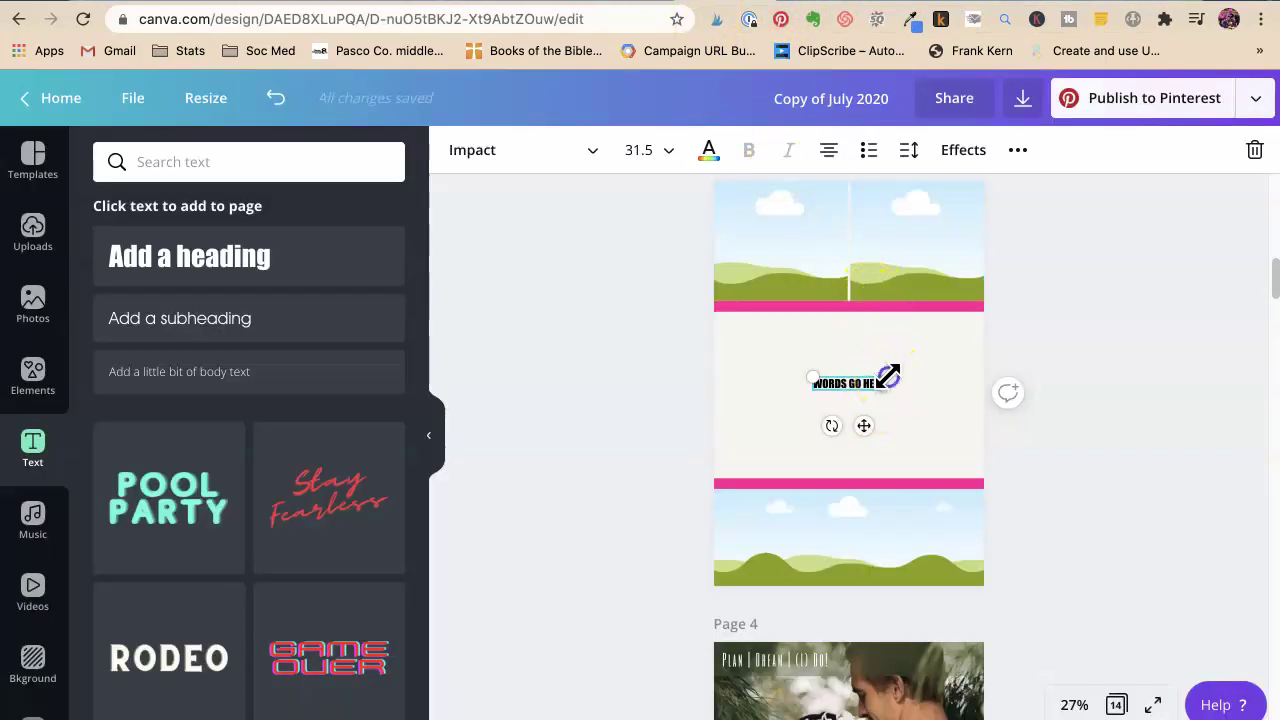
pyautogui.moveTo(888, 376); pyautogui.dragTo(1066, 266)
pyautogui.click(1063, 415)
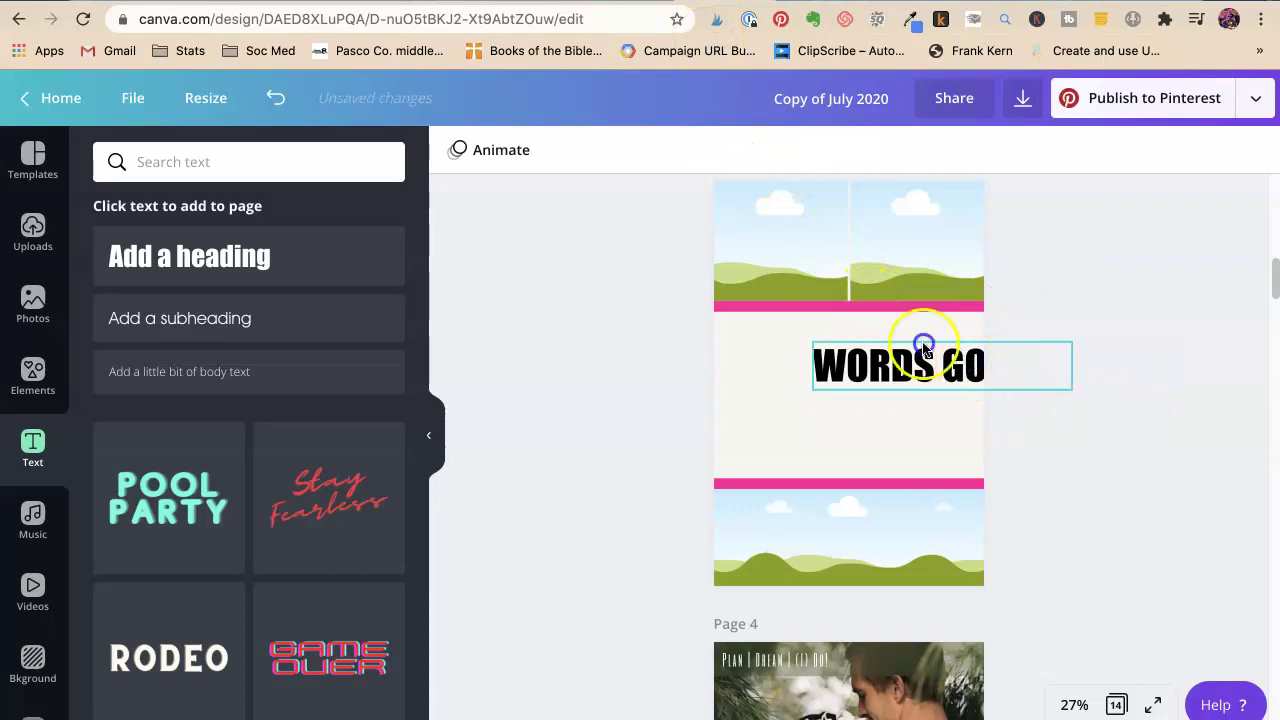
pyautogui.moveTo(891, 336); pyautogui.dragTo(878, 336)
# Set the heading font to Asap Condensed after trying Cerebri and Agrandir variants.
pyautogui.click(471, 149)
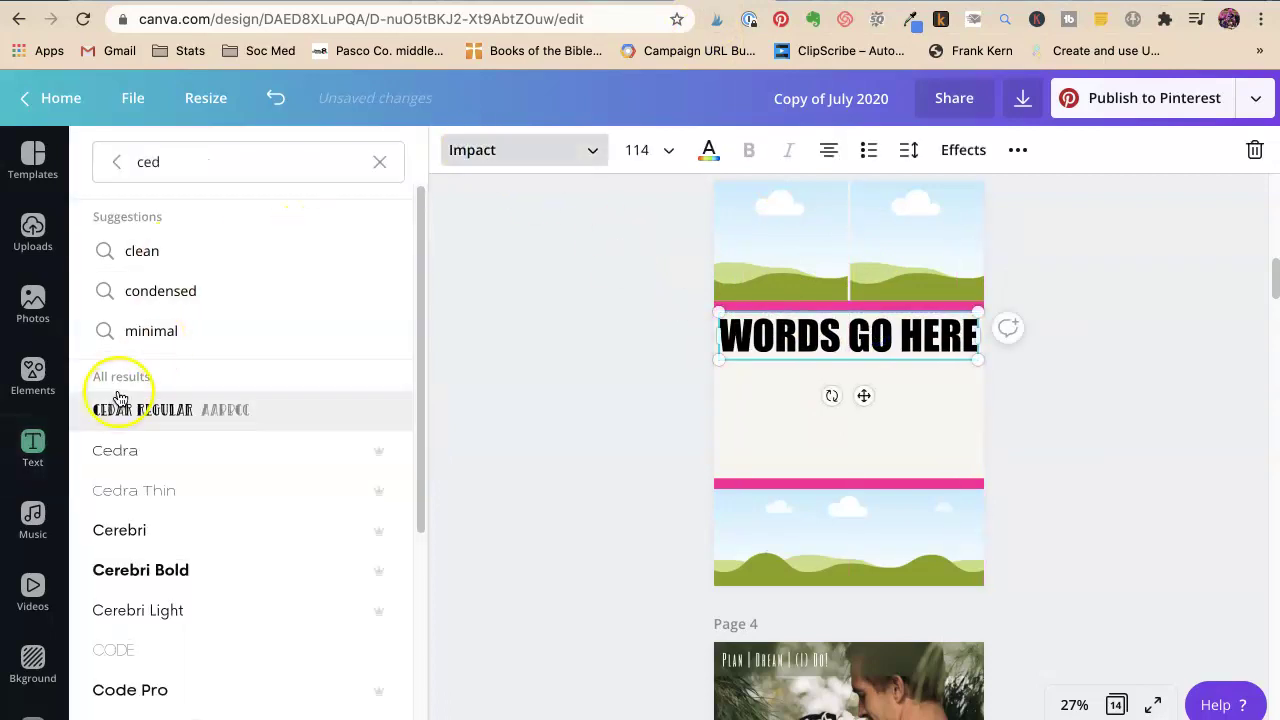
pyautogui.click(120, 530)
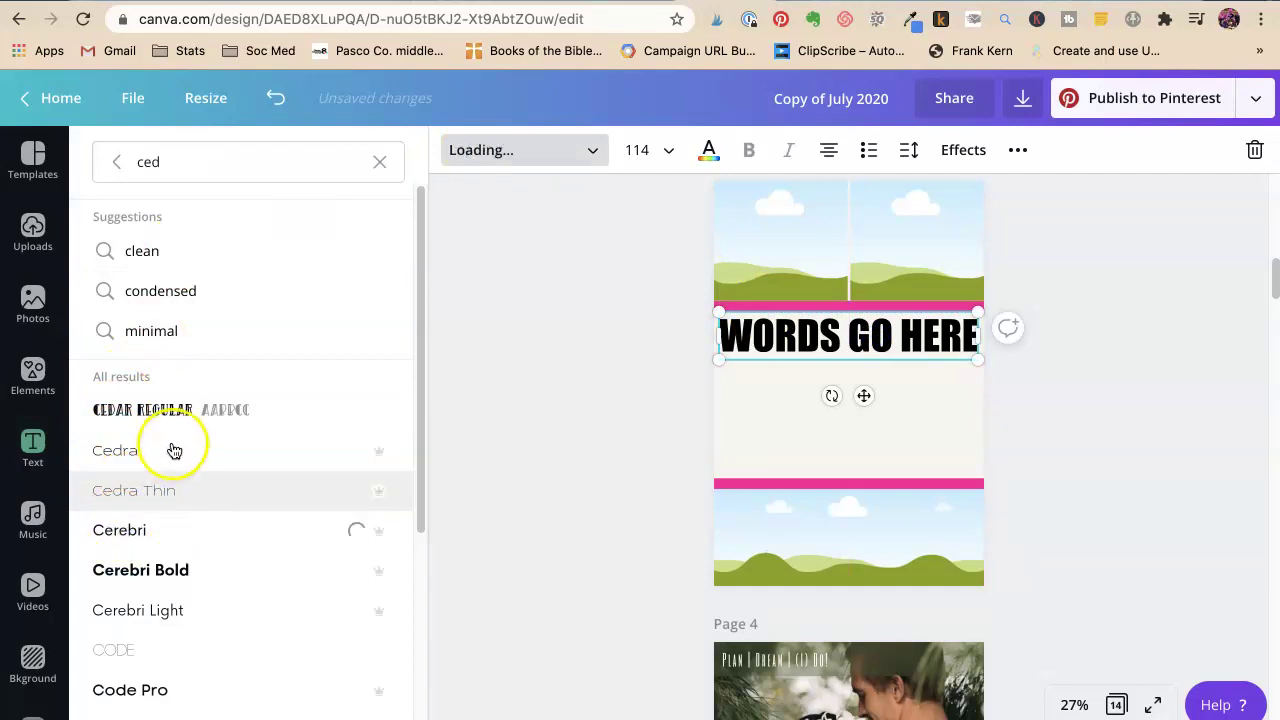
pyautogui.scroll(-2, 178, 444)
pyautogui.scroll(-5, 178, 448)
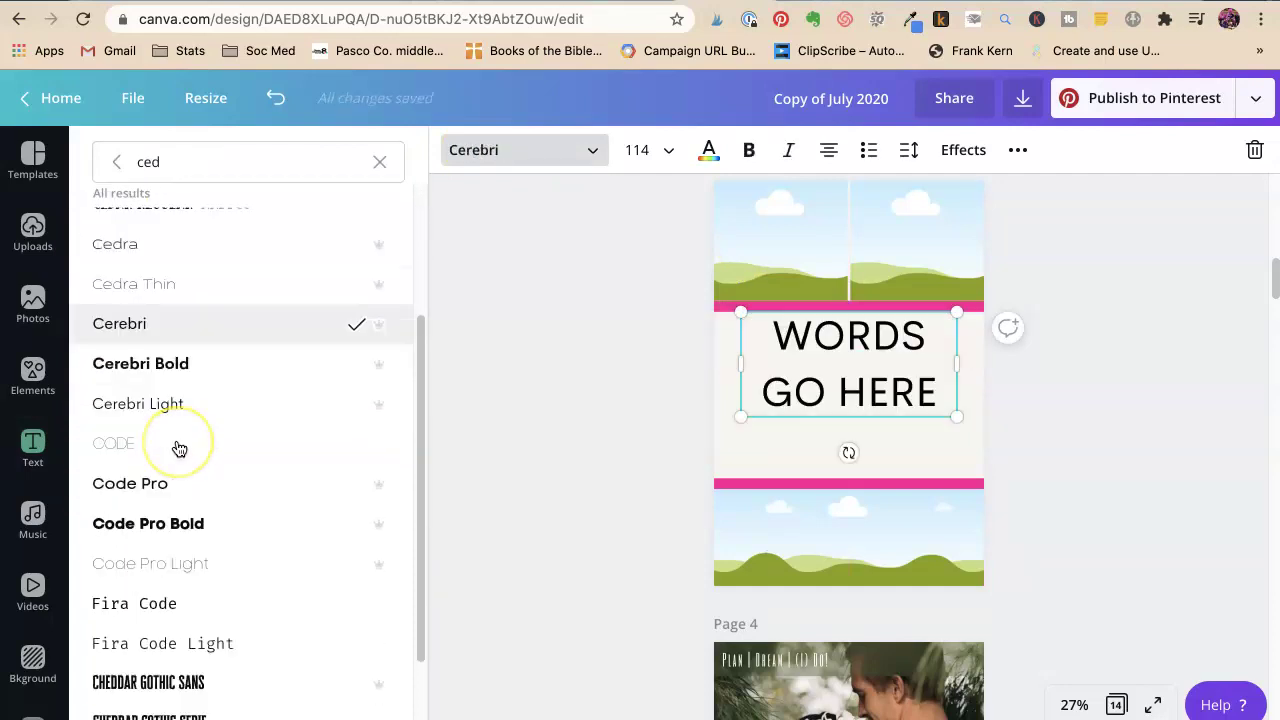
pyautogui.click(196, 164)
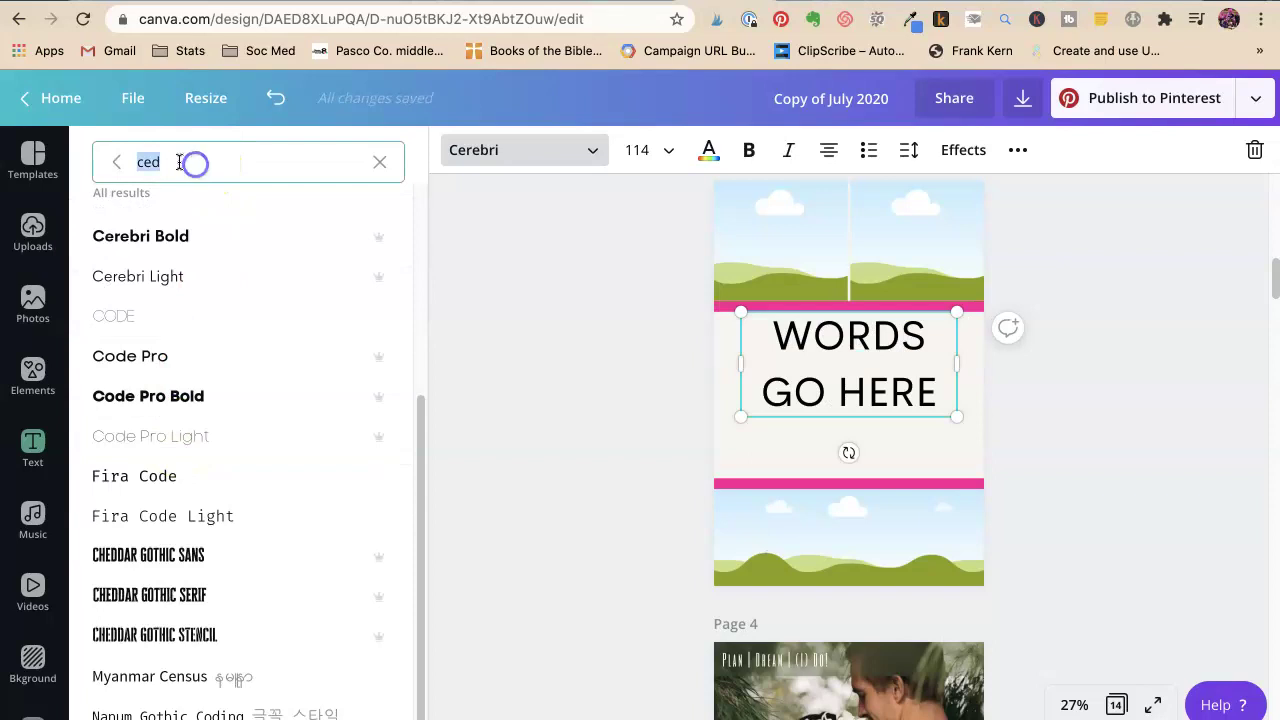
pyautogui.write('con')
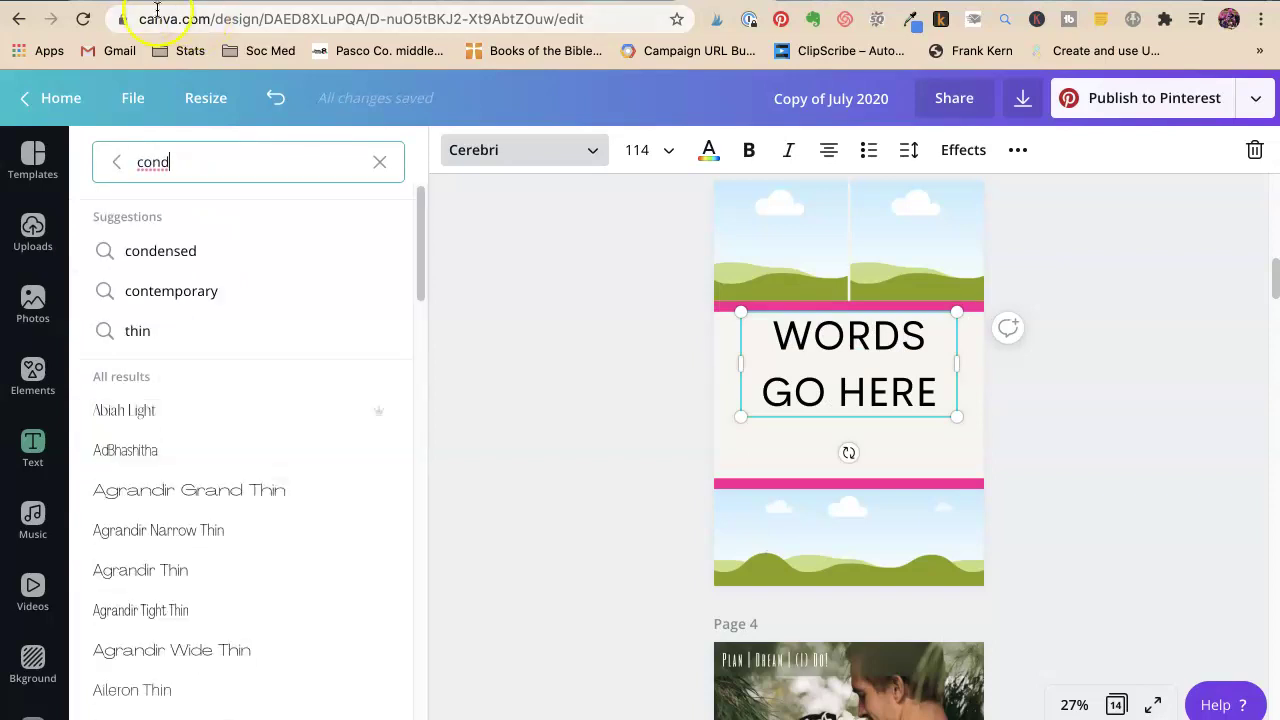
pyautogui.click(120, 251)
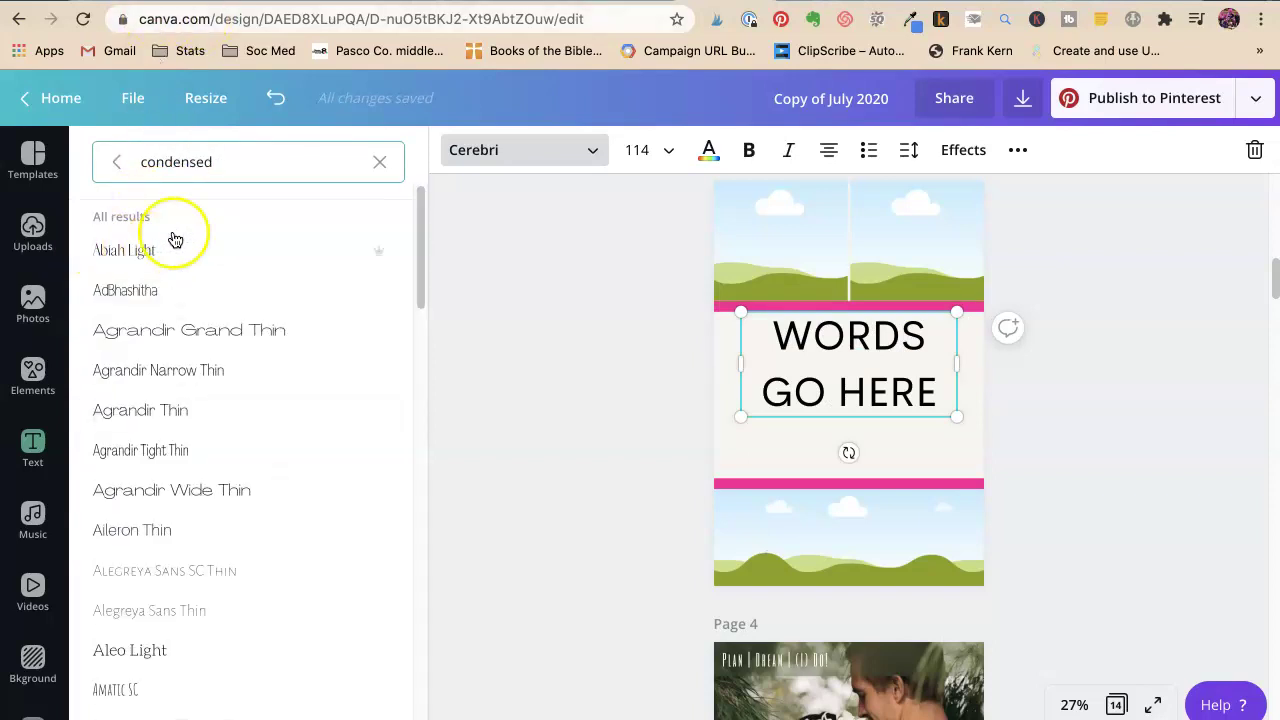
pyautogui.click(128, 371)
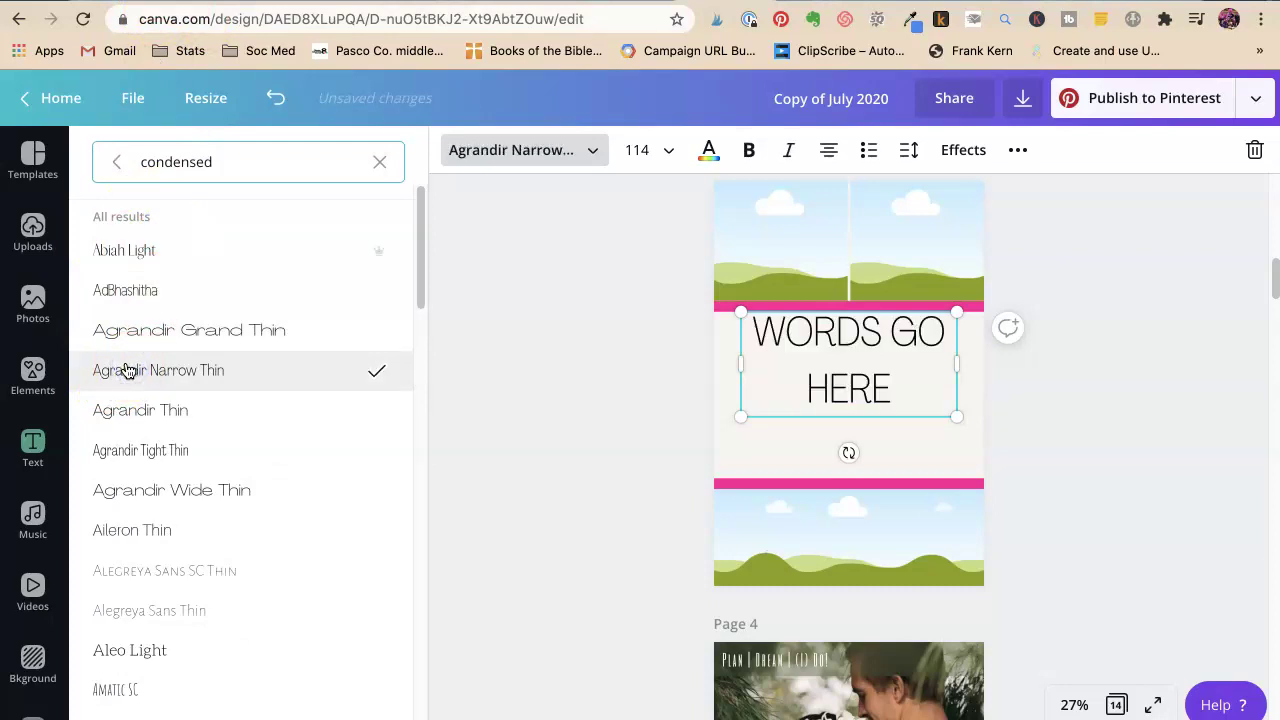
pyautogui.click(130, 452)
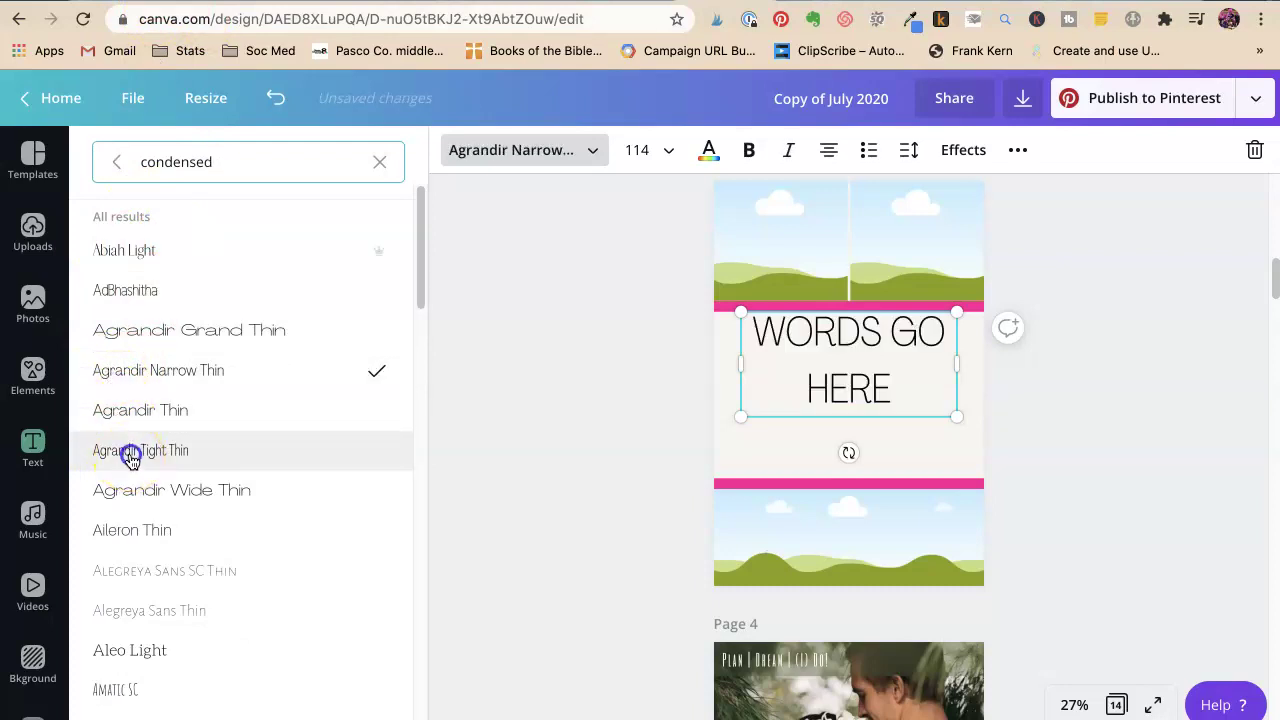
pyautogui.scroll(-3, 134, 452)
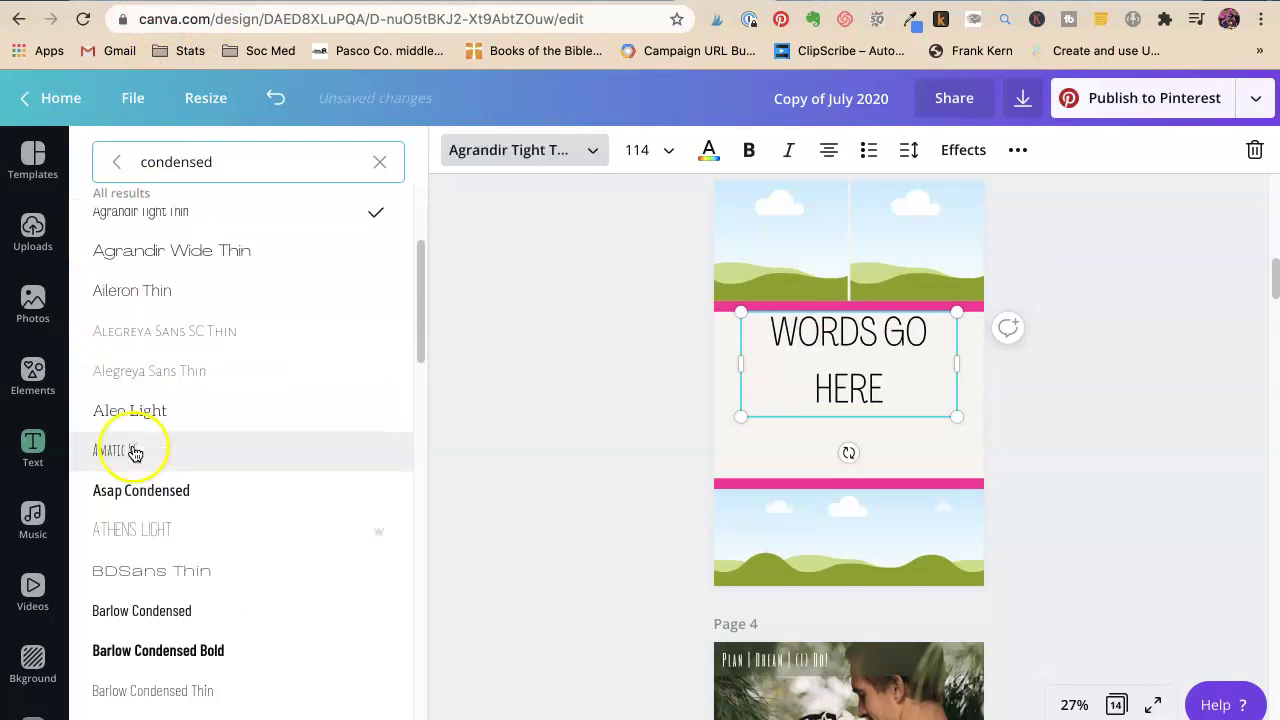
pyautogui.click(125, 490)
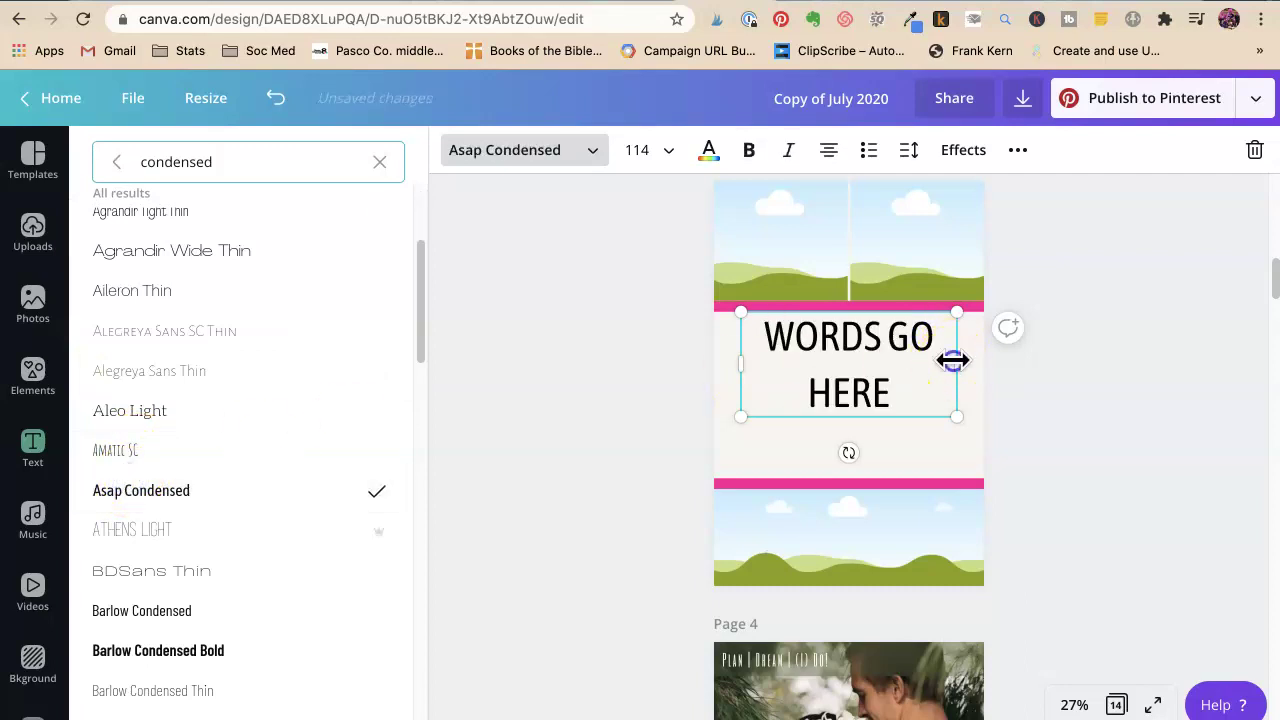
# Widen the heading box to both page edges so it fits on one line.
pyautogui.moveTo(955, 361); pyautogui.dragTo(984, 360)
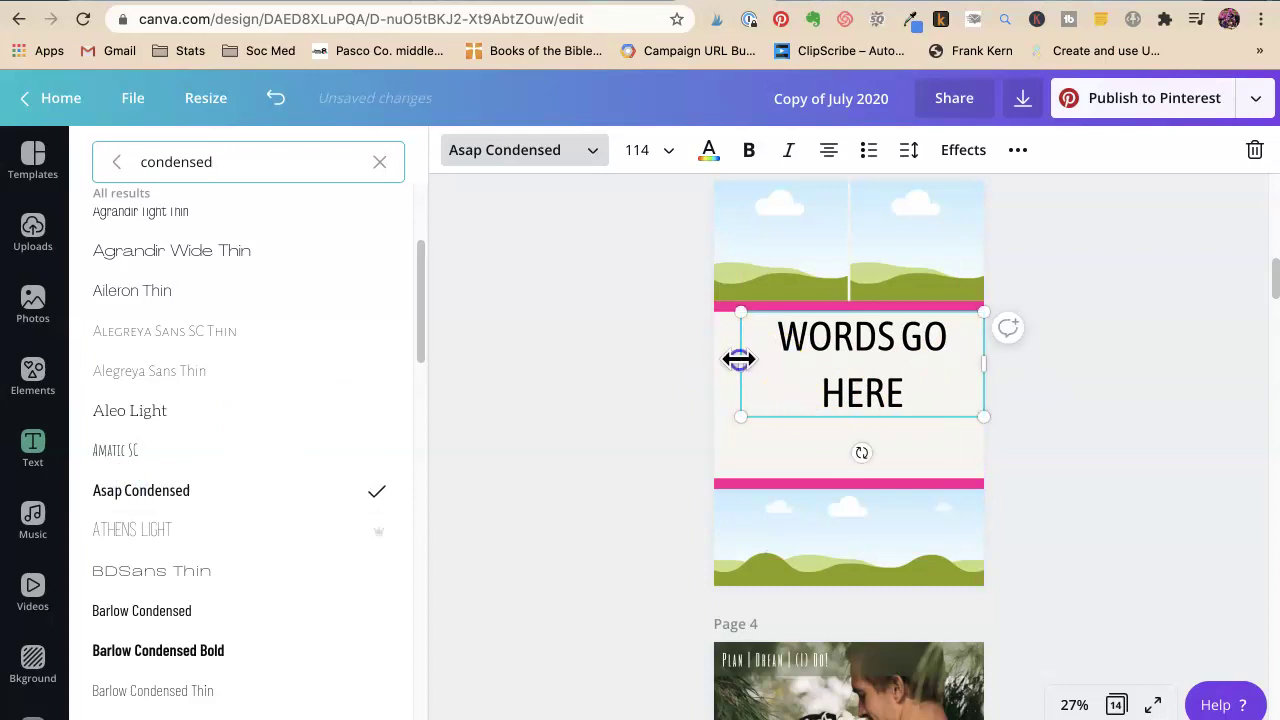
pyautogui.moveTo(739, 360); pyautogui.dragTo(716, 361)
pyautogui.click(857, 338)
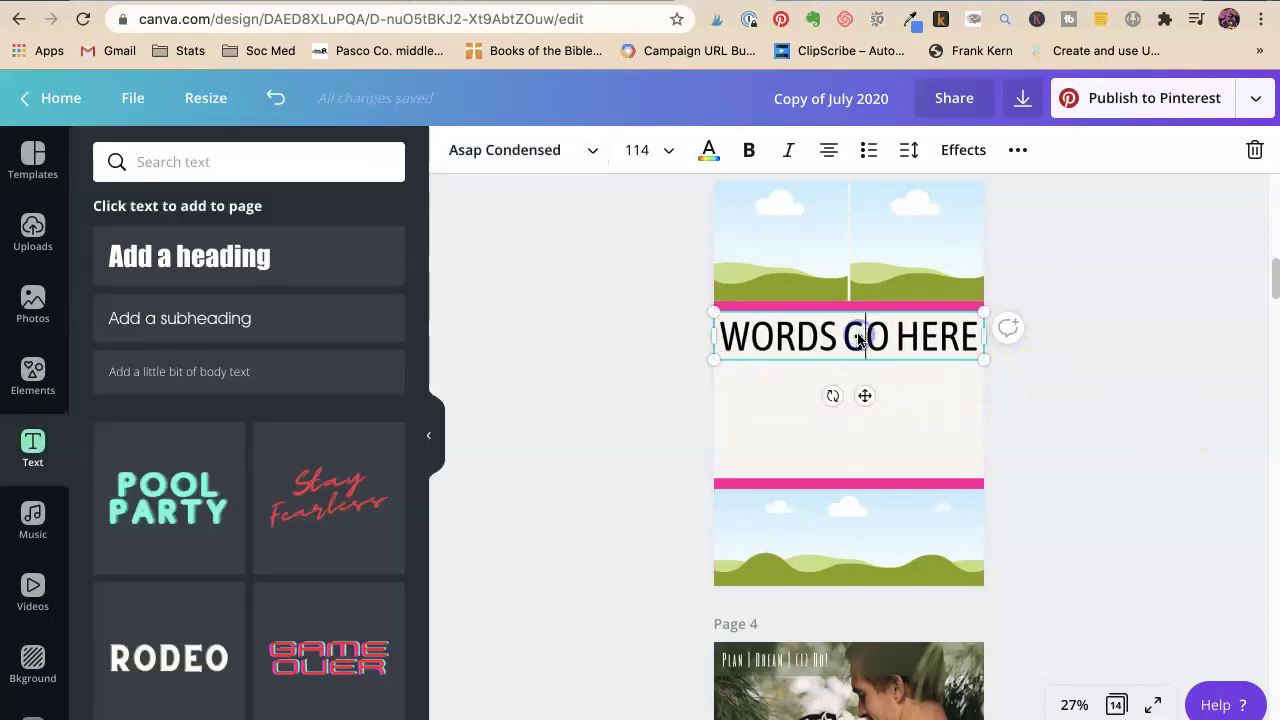
# Duplicate the WORDS GO HERE heading twice, arranging three rows between the pink bars.
pyautogui.click(1078, 387)
pyautogui.click(859, 335)
pyautogui.press('super+d')
pyautogui.moveTo(857, 340); pyautogui.dragTo(846, 386)
pyautogui.press('super+d')
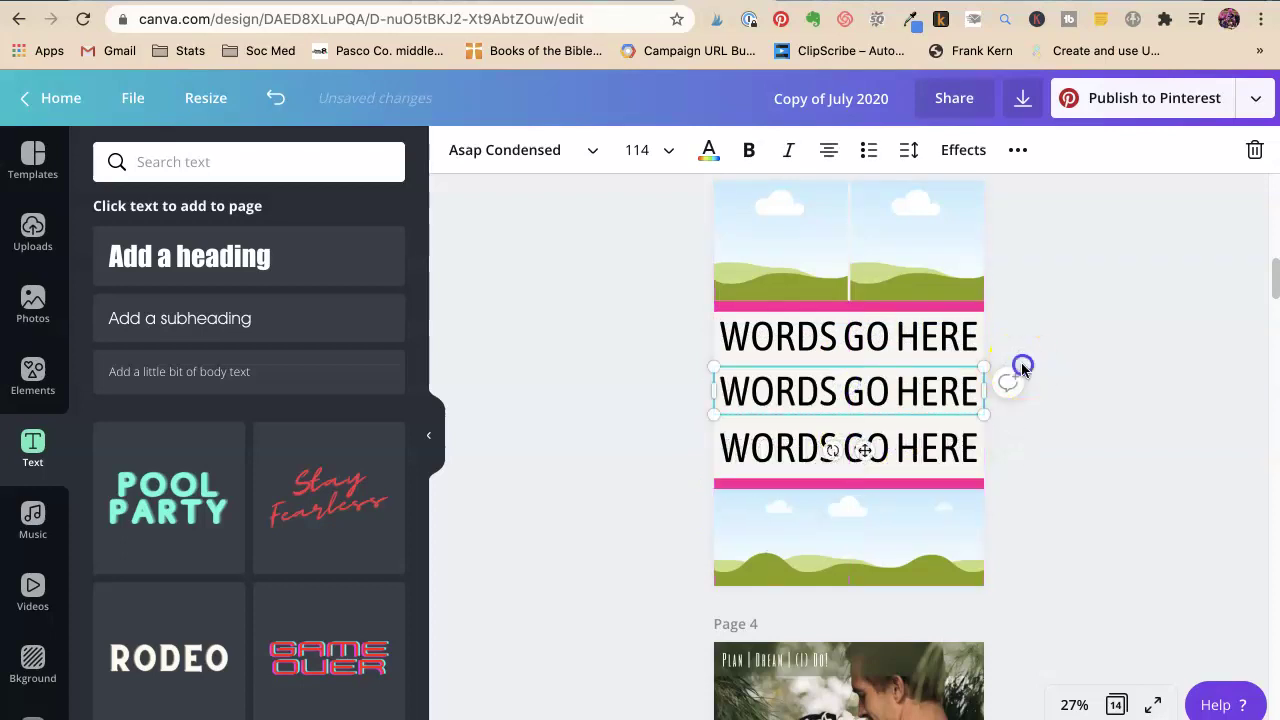
pyautogui.click(1023, 366)
pyautogui.click(829, 408)
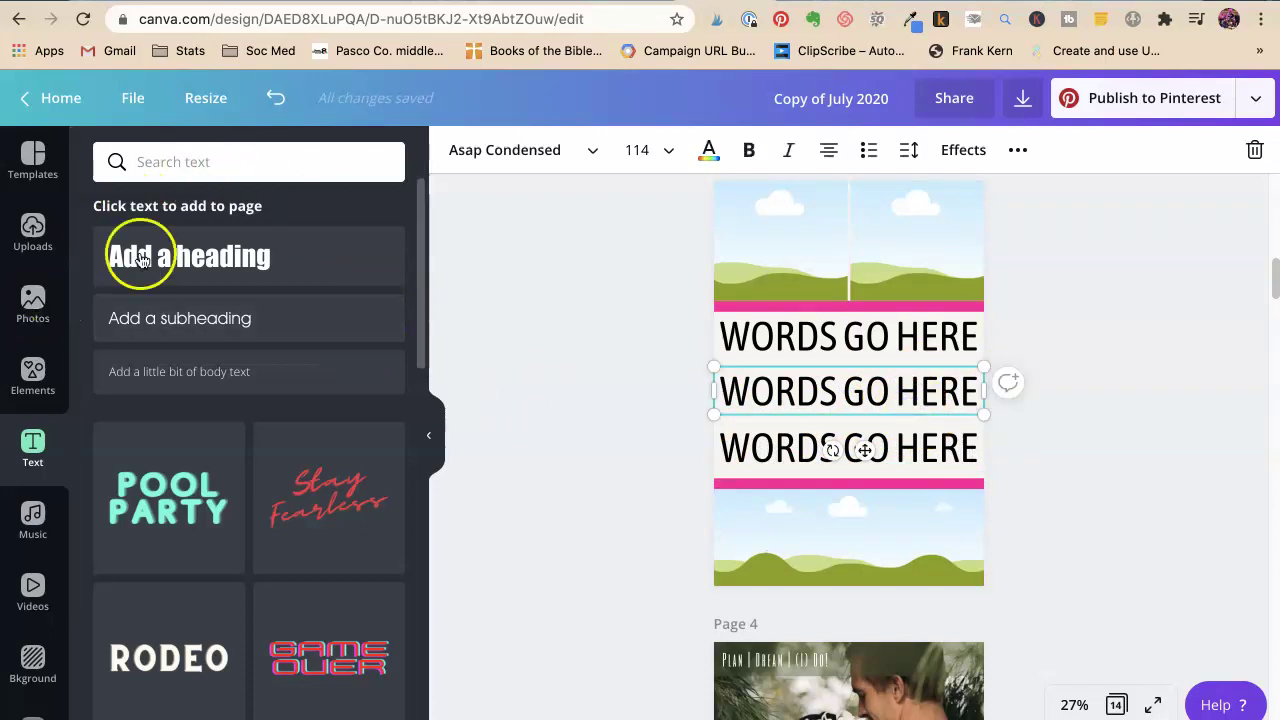
pyautogui.click(452, 160)
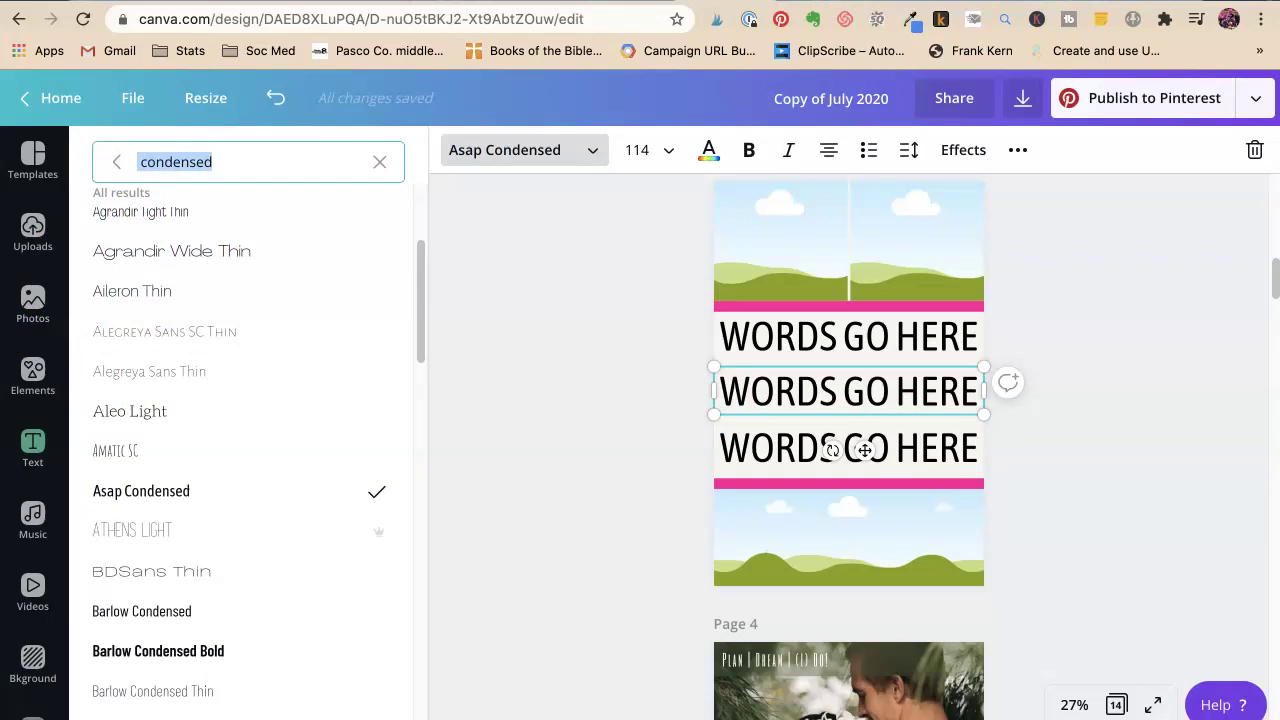
# Search fonts for 'hand' and try Coming Soon, Oregano and Sensa Serif on the middle line.
pyautogui.write('hand')
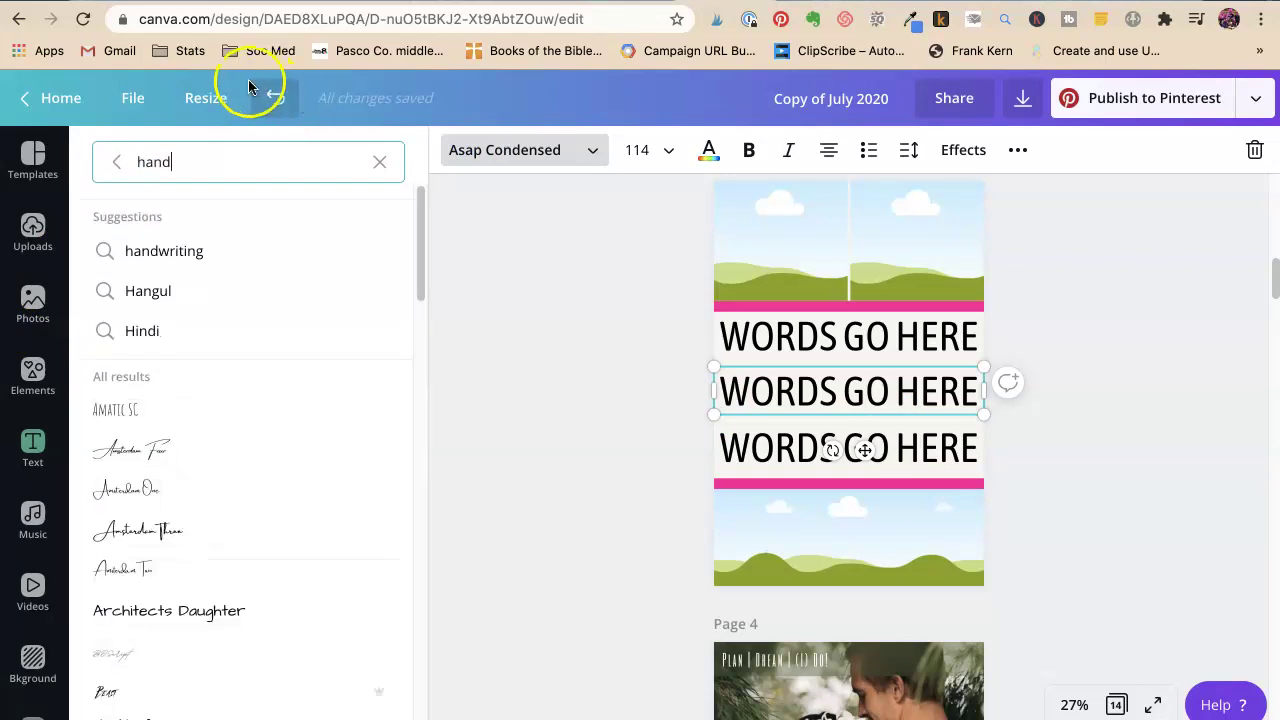
pyautogui.click(200, 245)
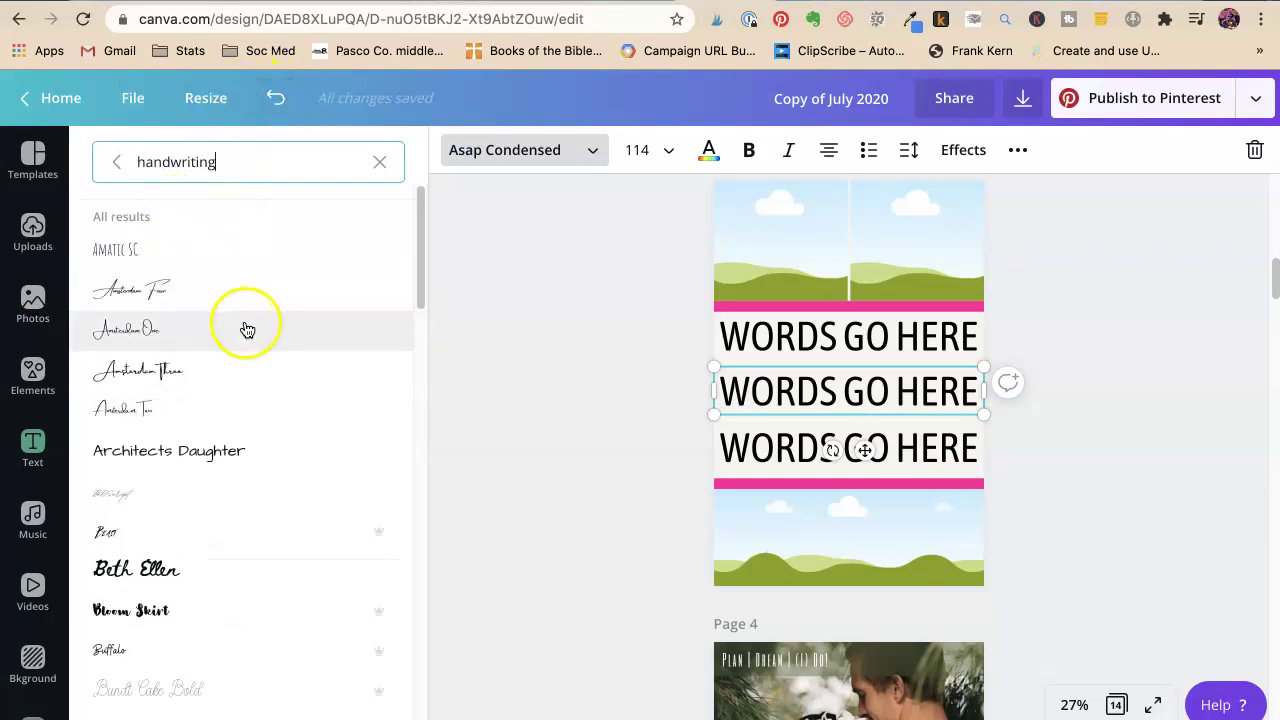
pyautogui.scroll(-5, 253, 329)
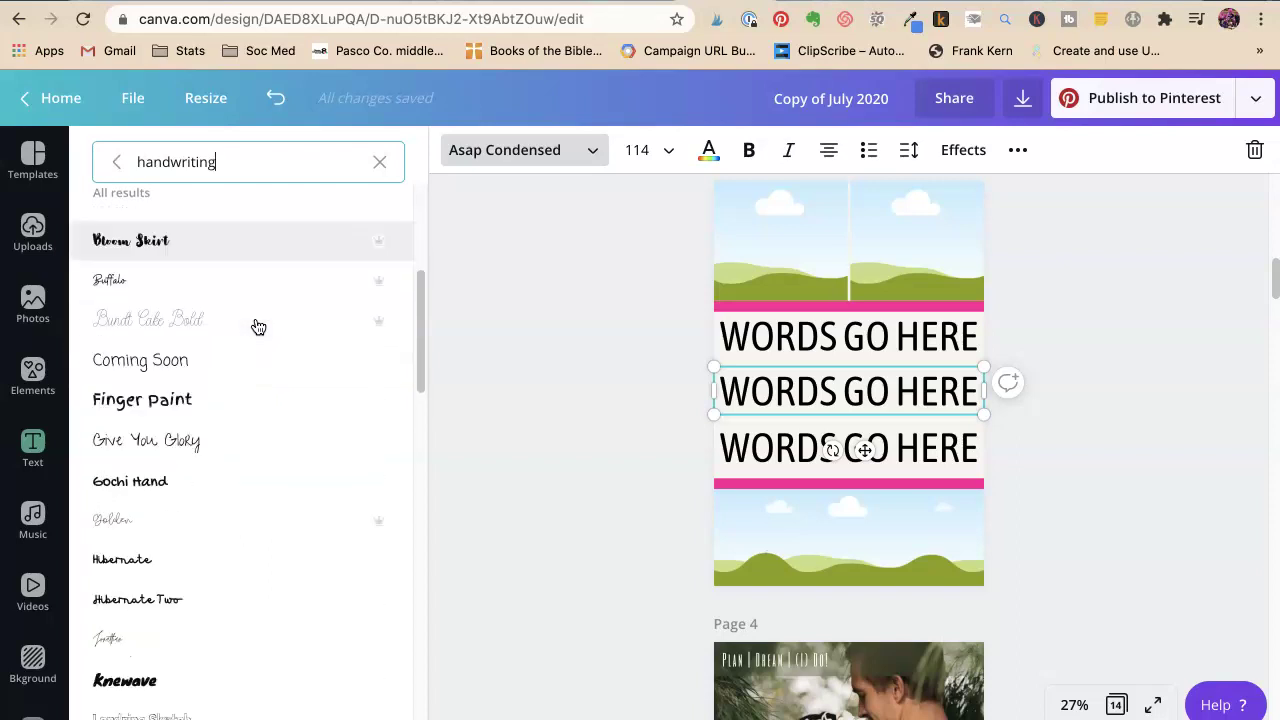
pyautogui.scroll(-3, 256, 325)
pyautogui.click(243, 242)
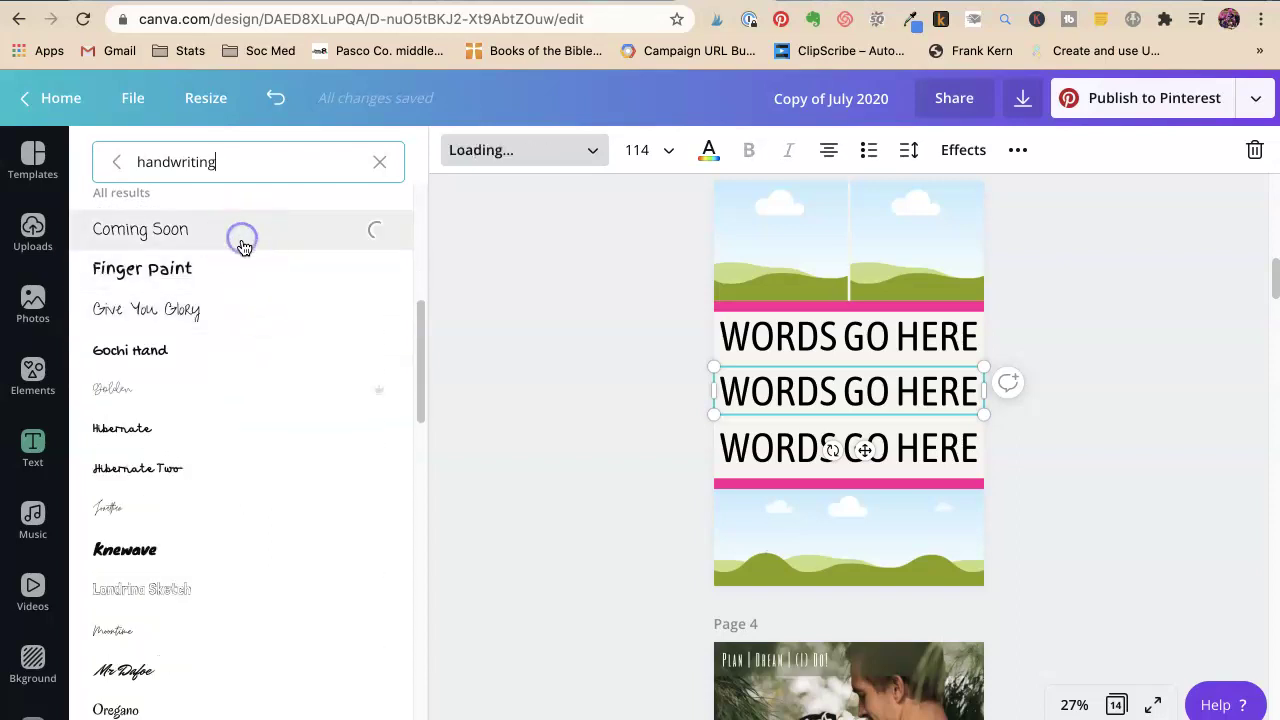
pyautogui.scroll(-2, 195, 350)
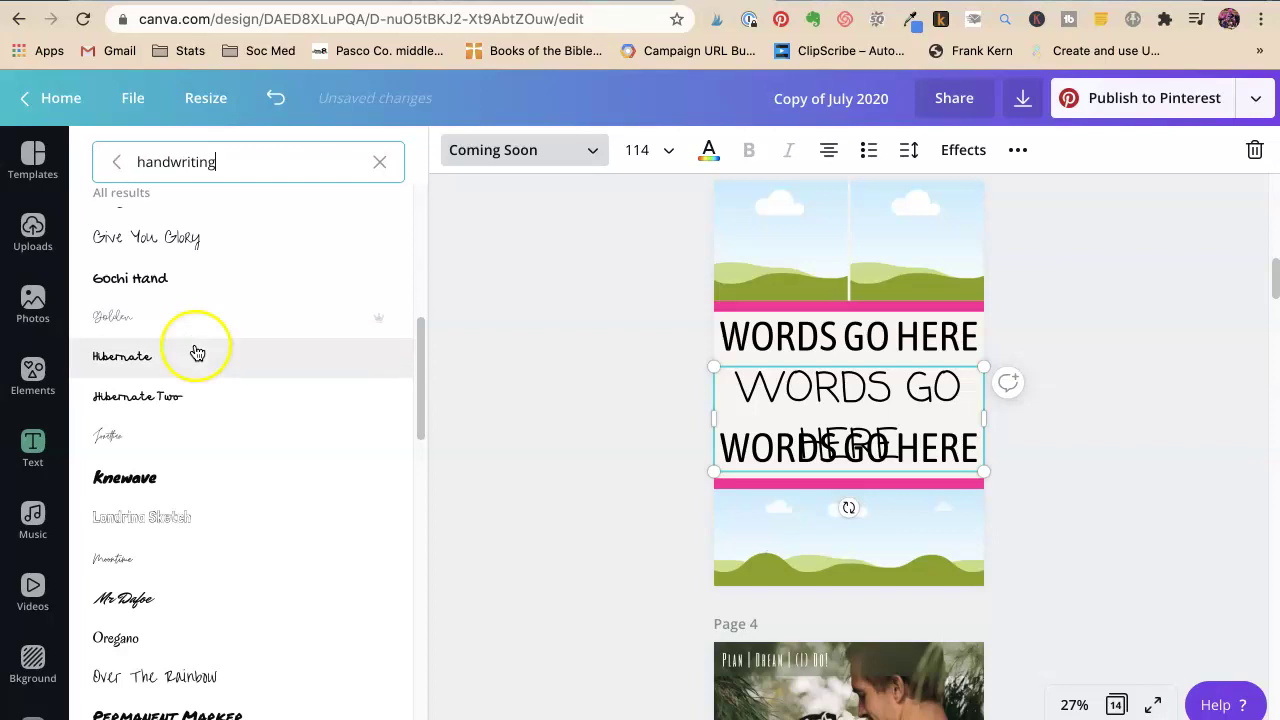
pyautogui.scroll(-5, 197, 350)
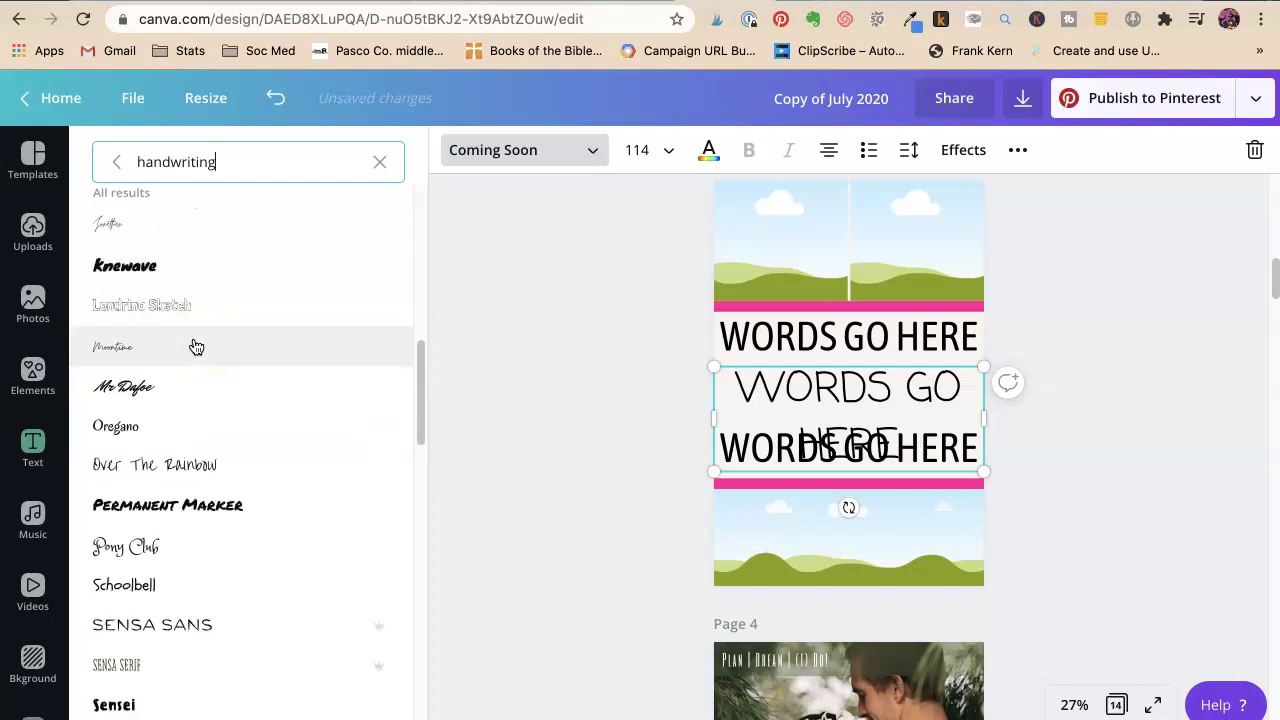
pyautogui.click(141, 413)
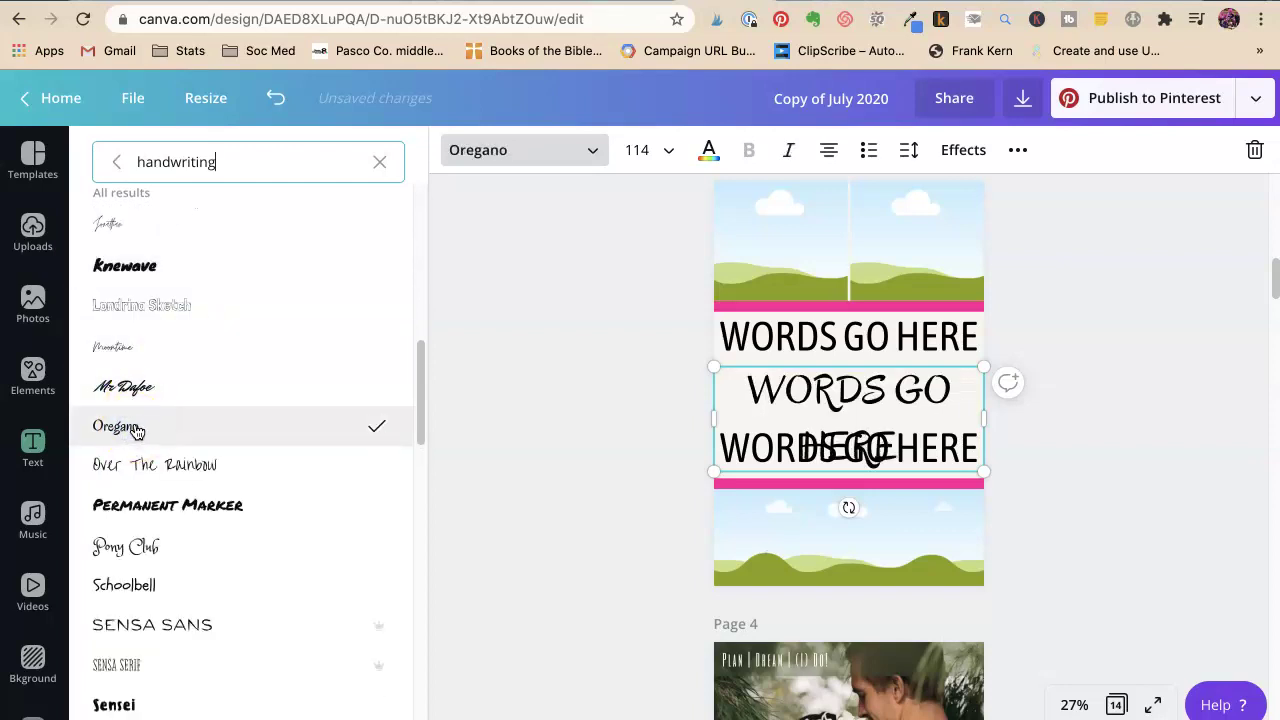
pyautogui.scroll(-5, 168, 352)
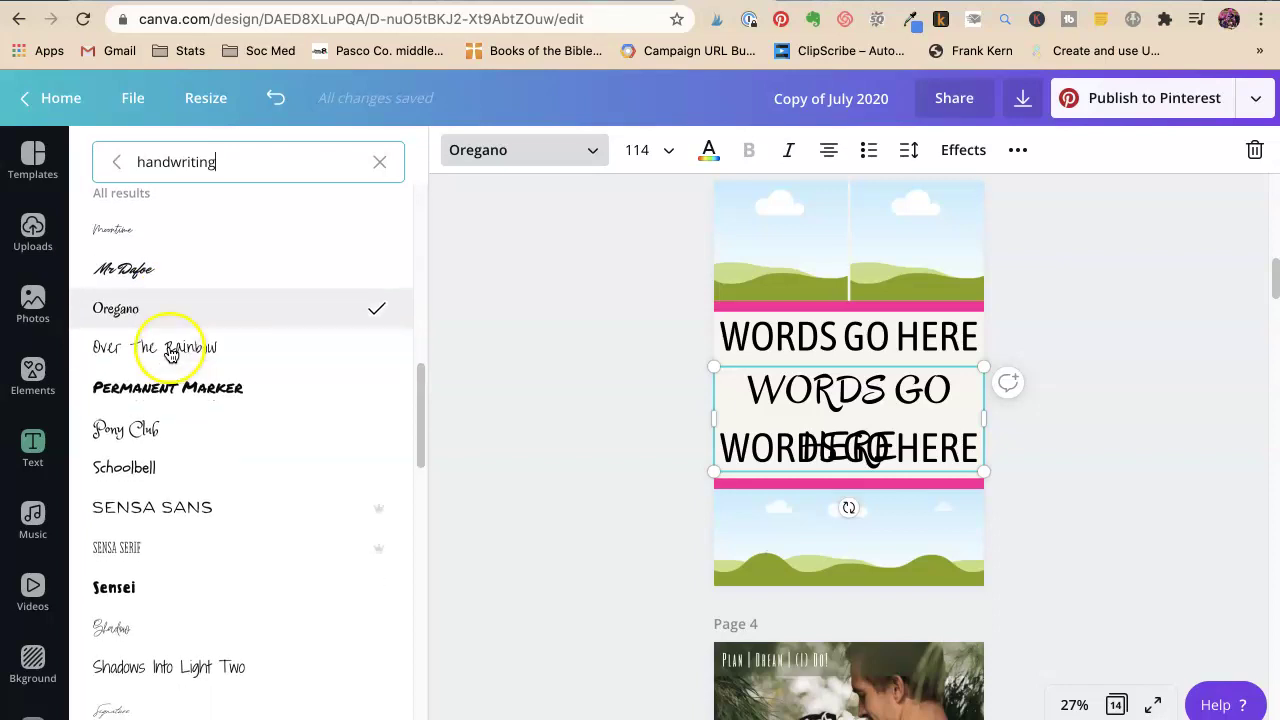
pyautogui.click(140, 452)
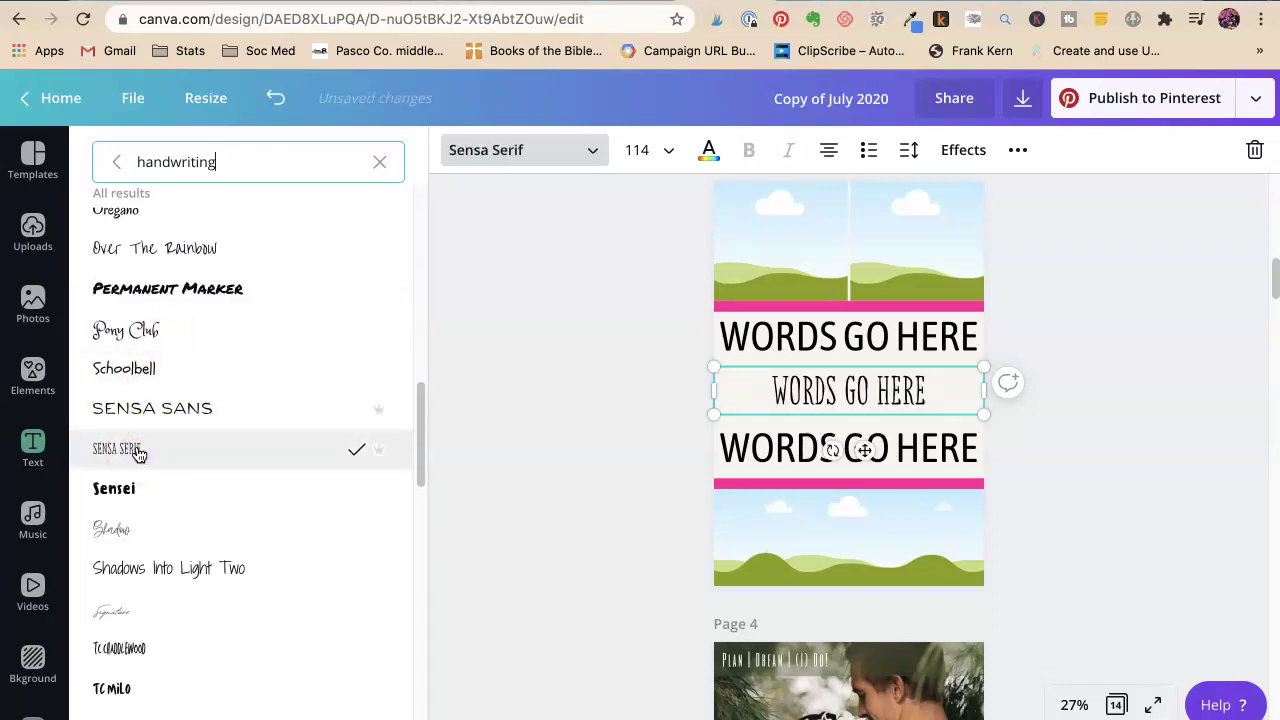
# Try AC Sunn, then settle on Badger for the middle WORDS GO HERE line.
pyautogui.scroll(-5, 139, 455)
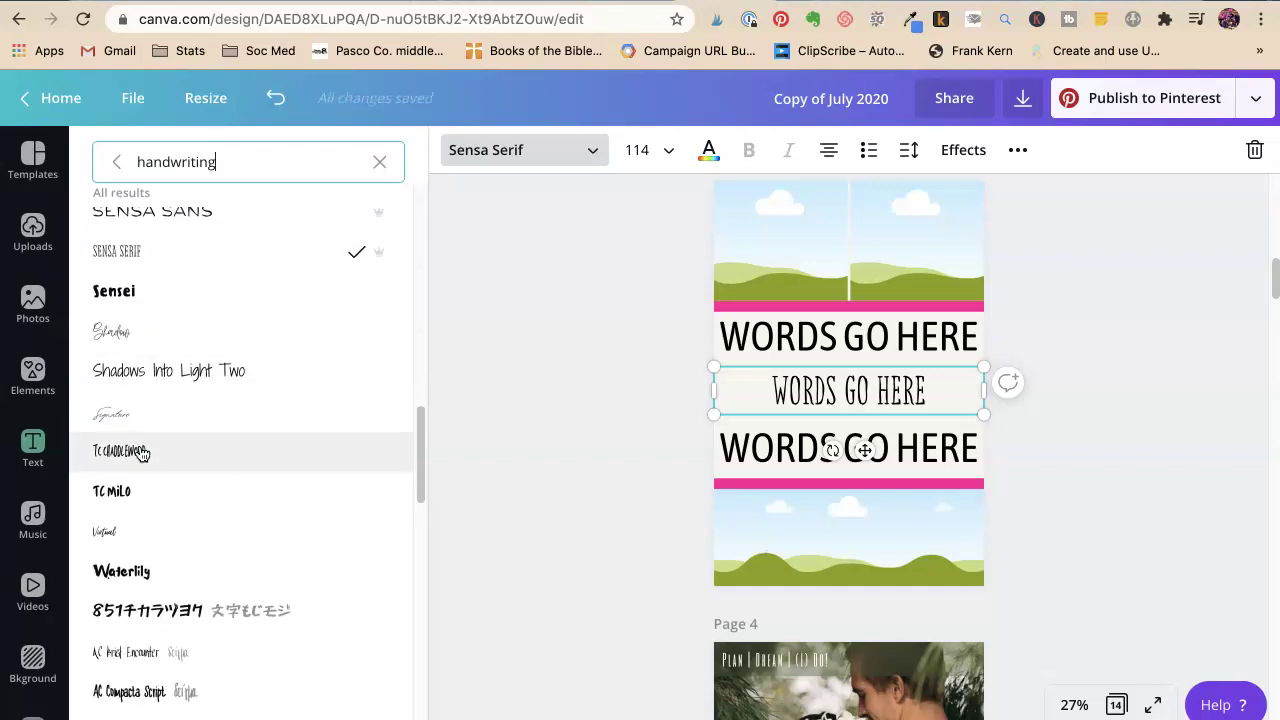
pyautogui.scroll(-9, 141, 453)
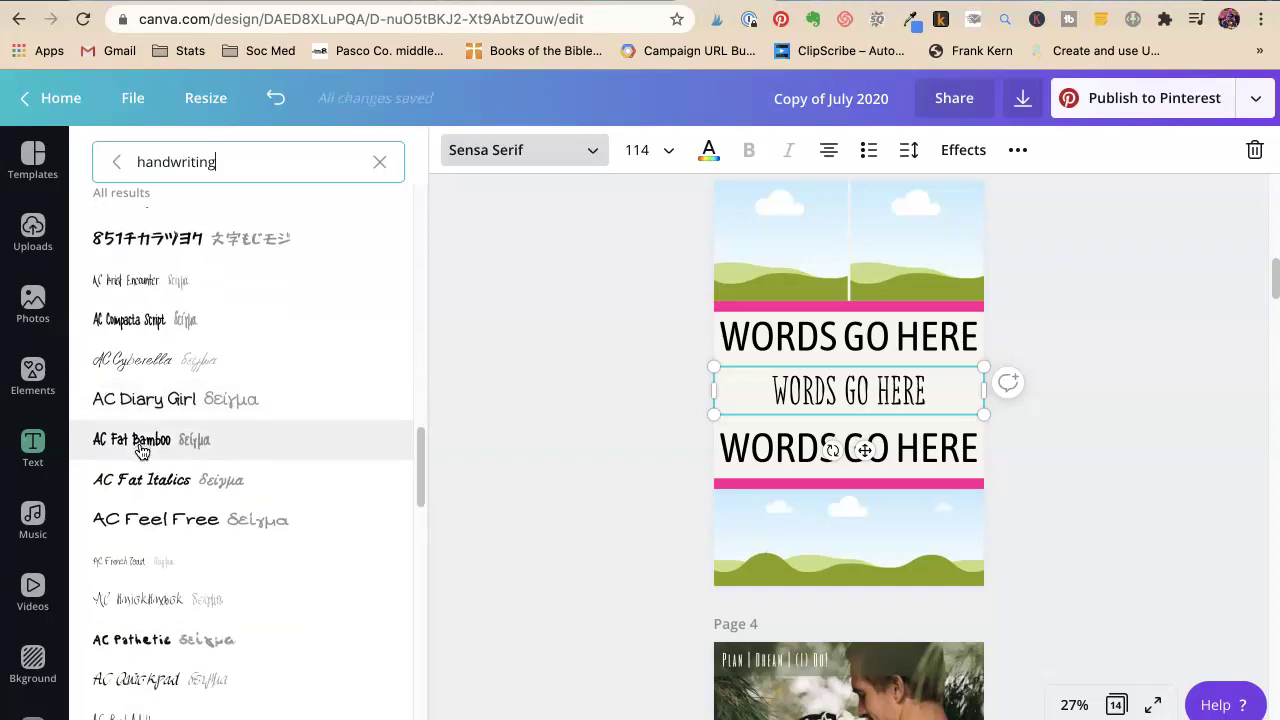
pyautogui.scroll(-6, 141, 453)
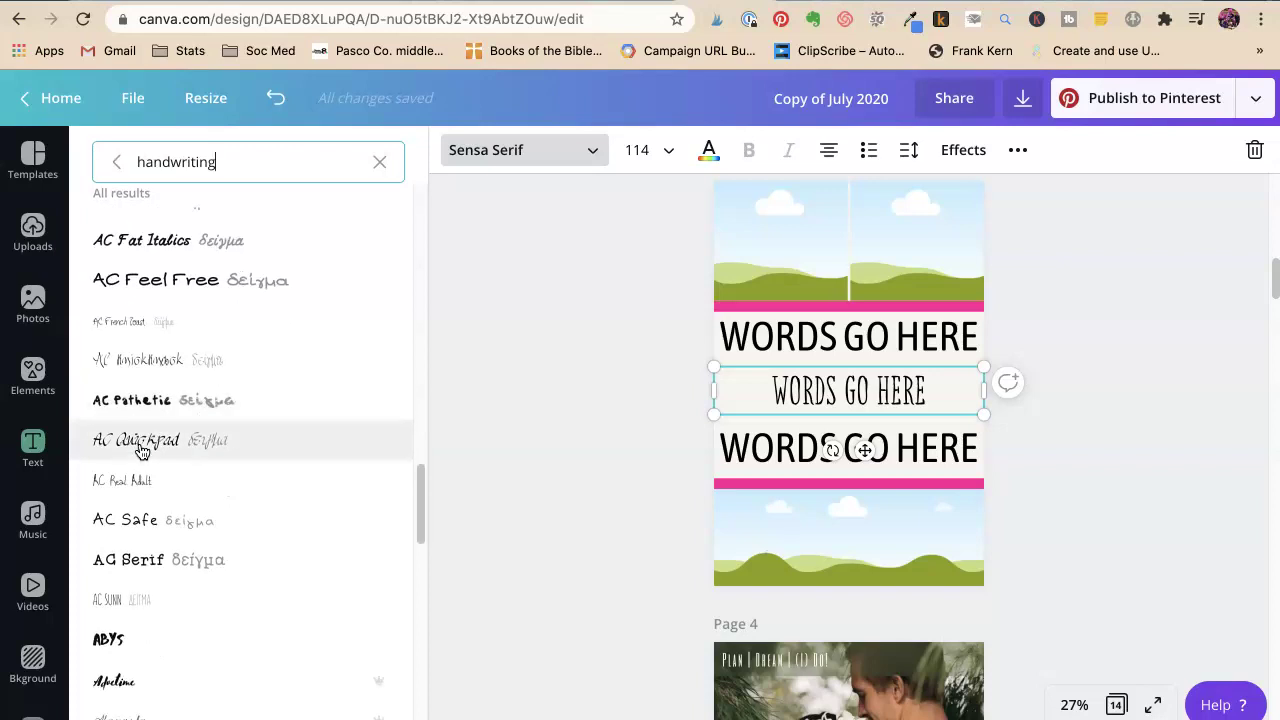
pyautogui.scroll(-3, 139, 450)
pyautogui.click(135, 470)
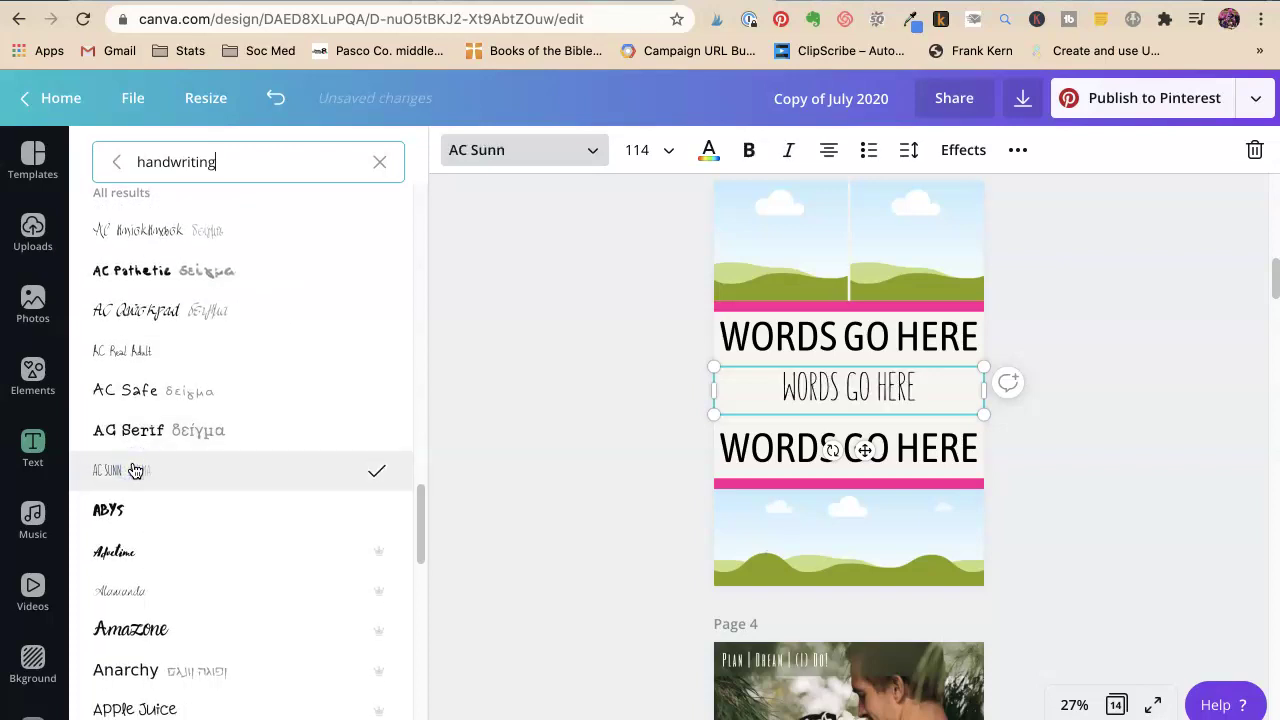
pyautogui.scroll(-5, 140, 435)
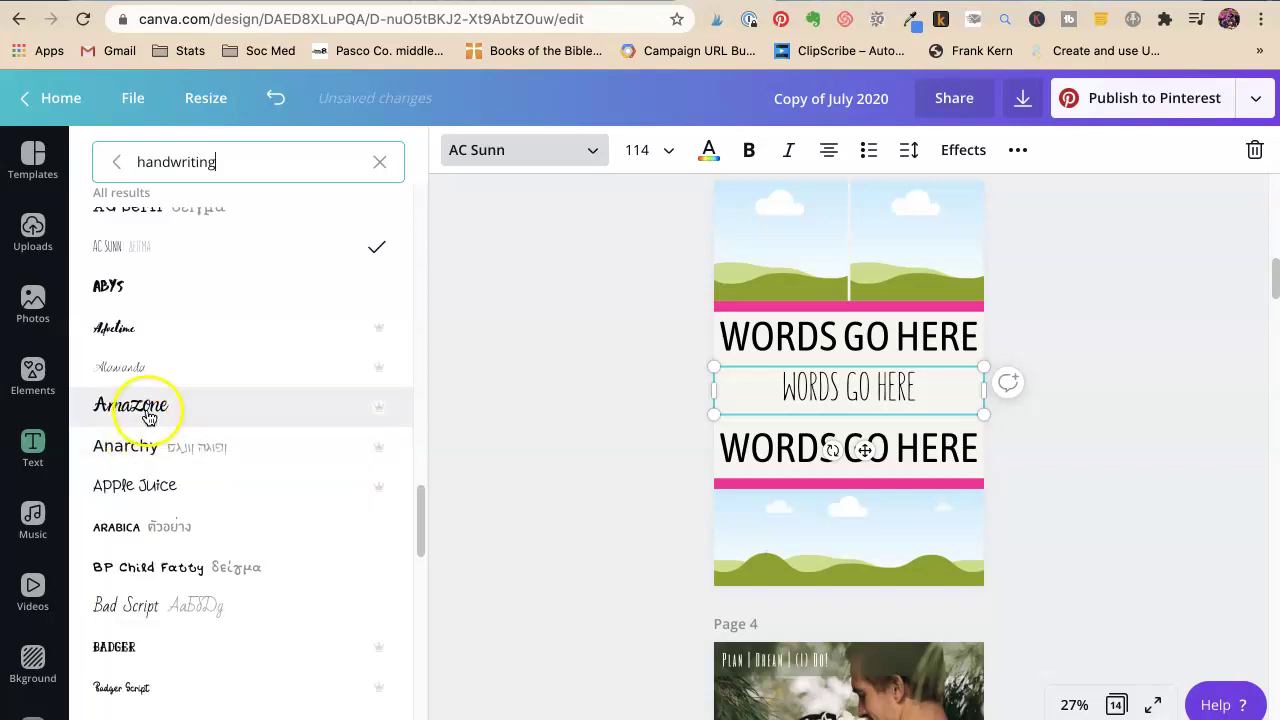
pyautogui.scroll(-1, 155, 410)
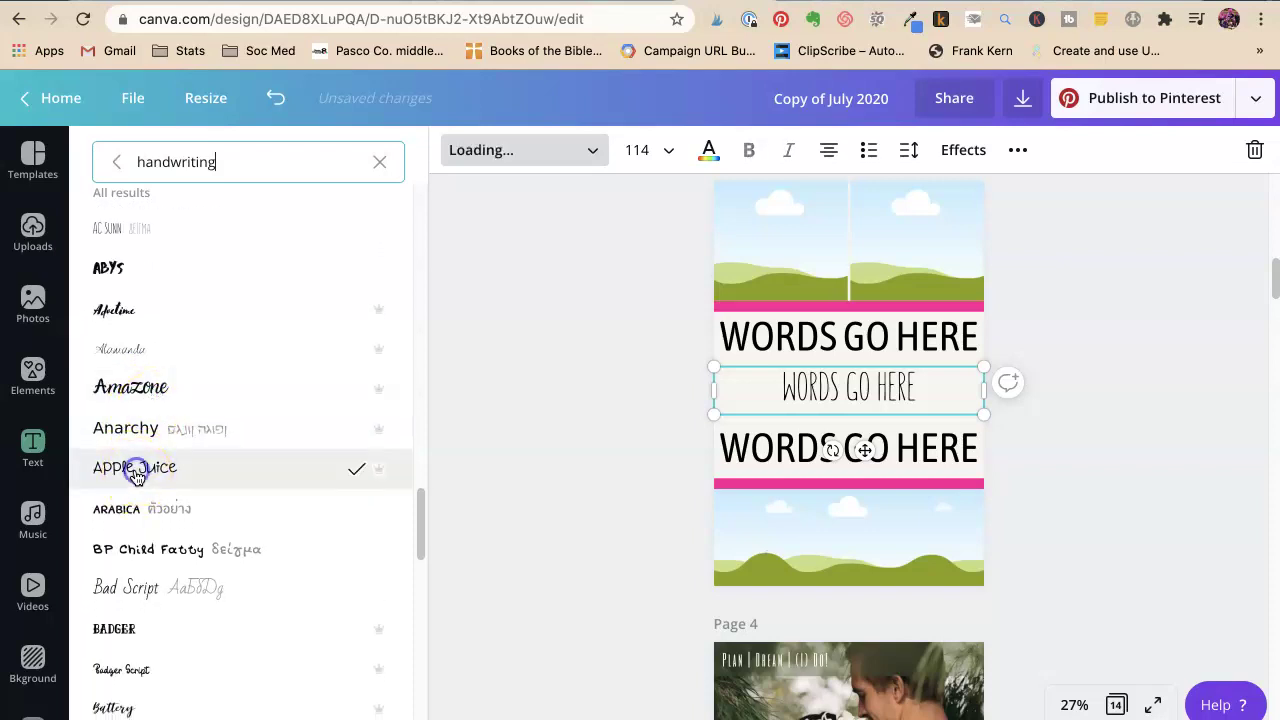
pyautogui.scroll(-2, 157, 416)
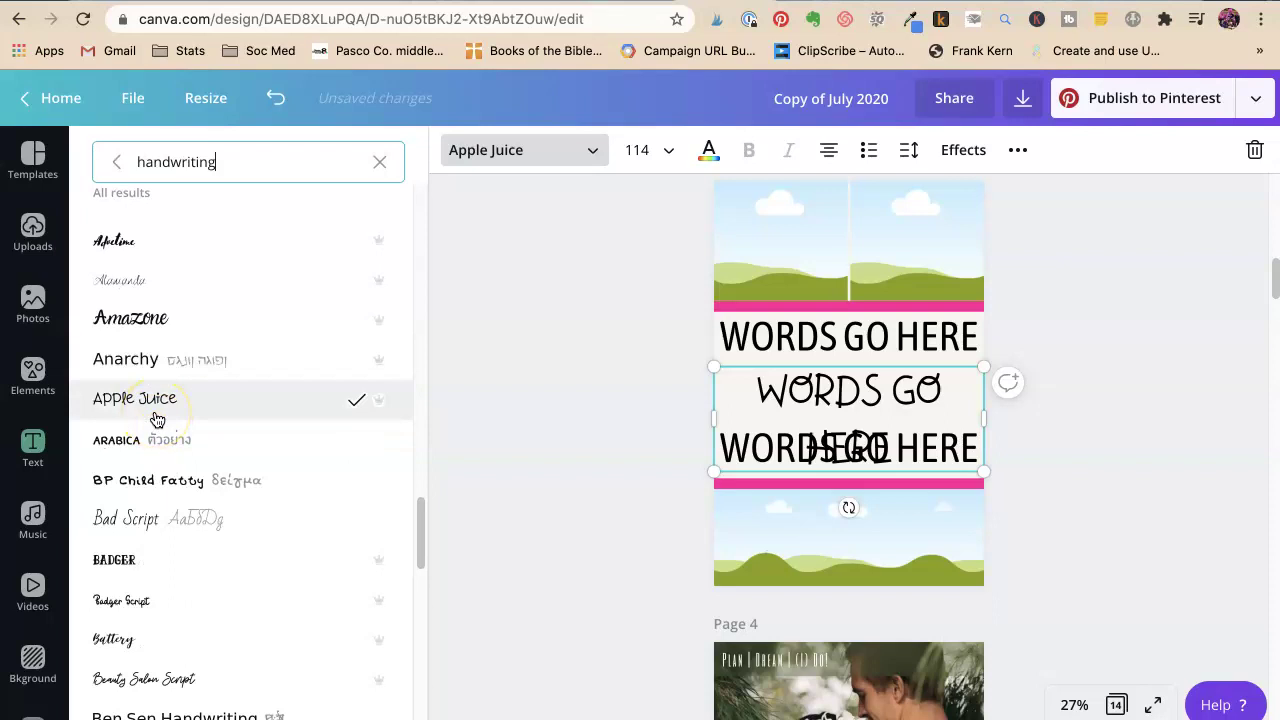
pyautogui.scroll(-2, 157, 418)
pyautogui.click(115, 489)
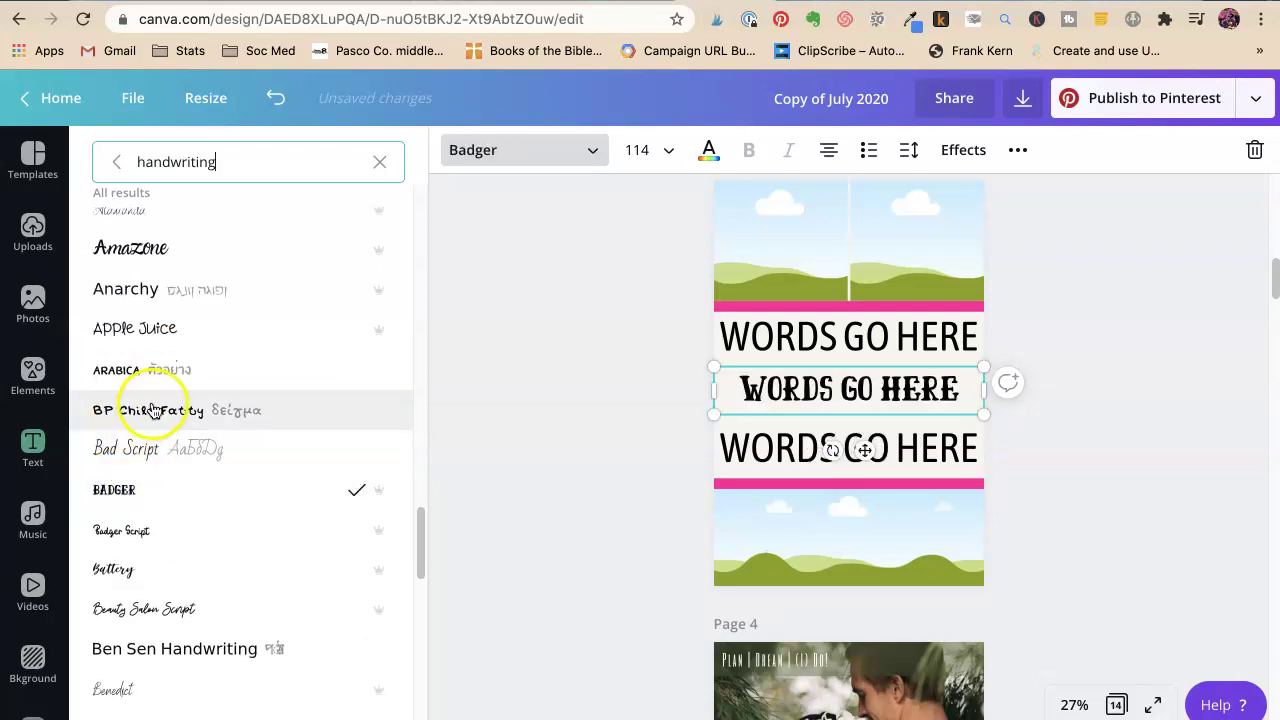
pyautogui.scroll(-3, 157, 409)
pyautogui.scroll(-3, 157, 414)
pyautogui.scroll(-3, 157, 420)
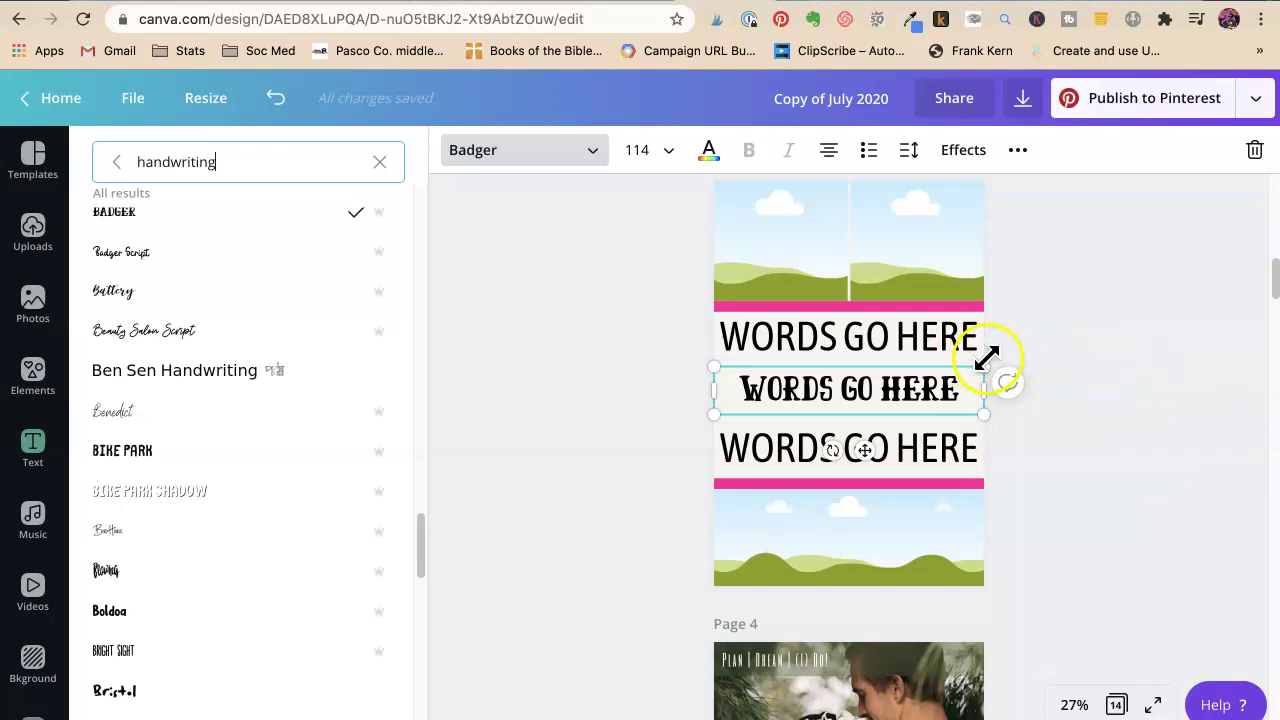
# Enlarge the middle Badger line to size 129 and begin retitling the design SHORT TEMPLATE FOR VIDEO.
pyautogui.moveTo(991, 357)
pyautogui.mouseDown()
pyautogui.moveTo(1006, 346)
pyautogui.moveTo(1003, 360)
pyautogui.mouseUp()
pyautogui.click(745, 383)
pyautogui.moveTo(711, 363)
pyautogui.mouseDown()
pyautogui.moveTo(680, 351)
pyautogui.moveTo(694, 356)
pyautogui.mouseUp()
pyautogui.click(830, 96)
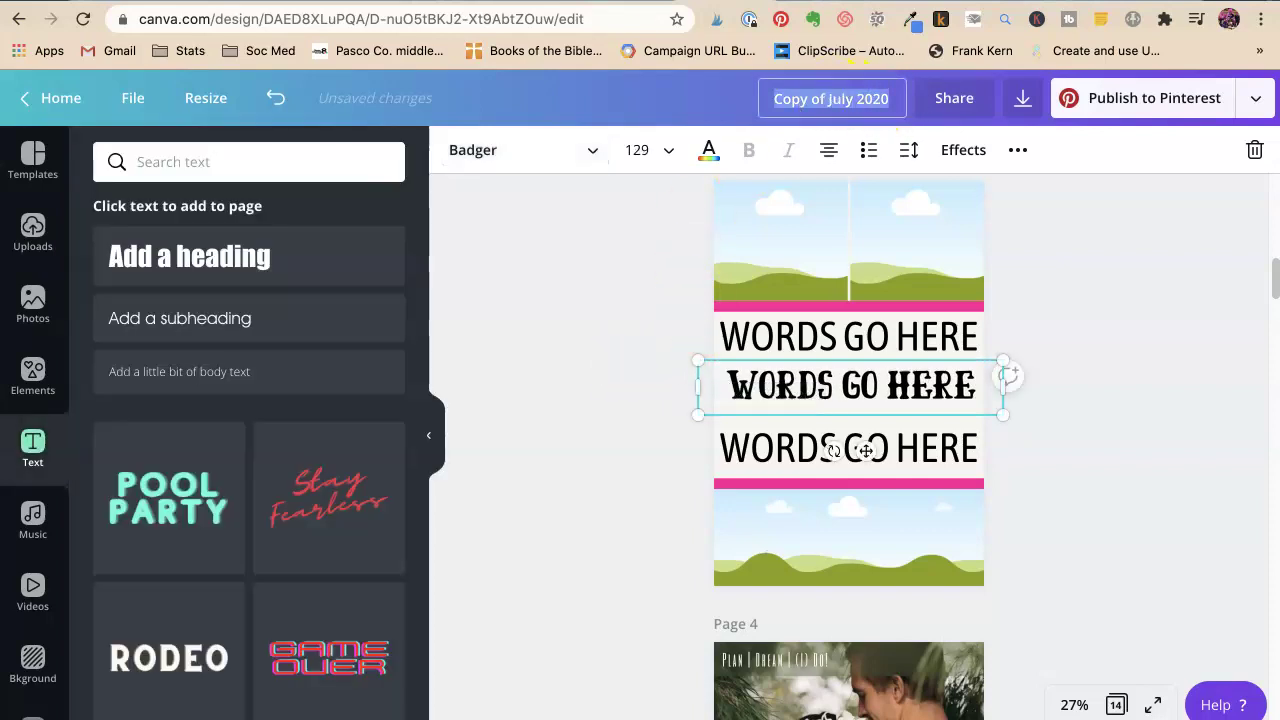
pyautogui.write('T TEMPLATE FOR VIDEO')
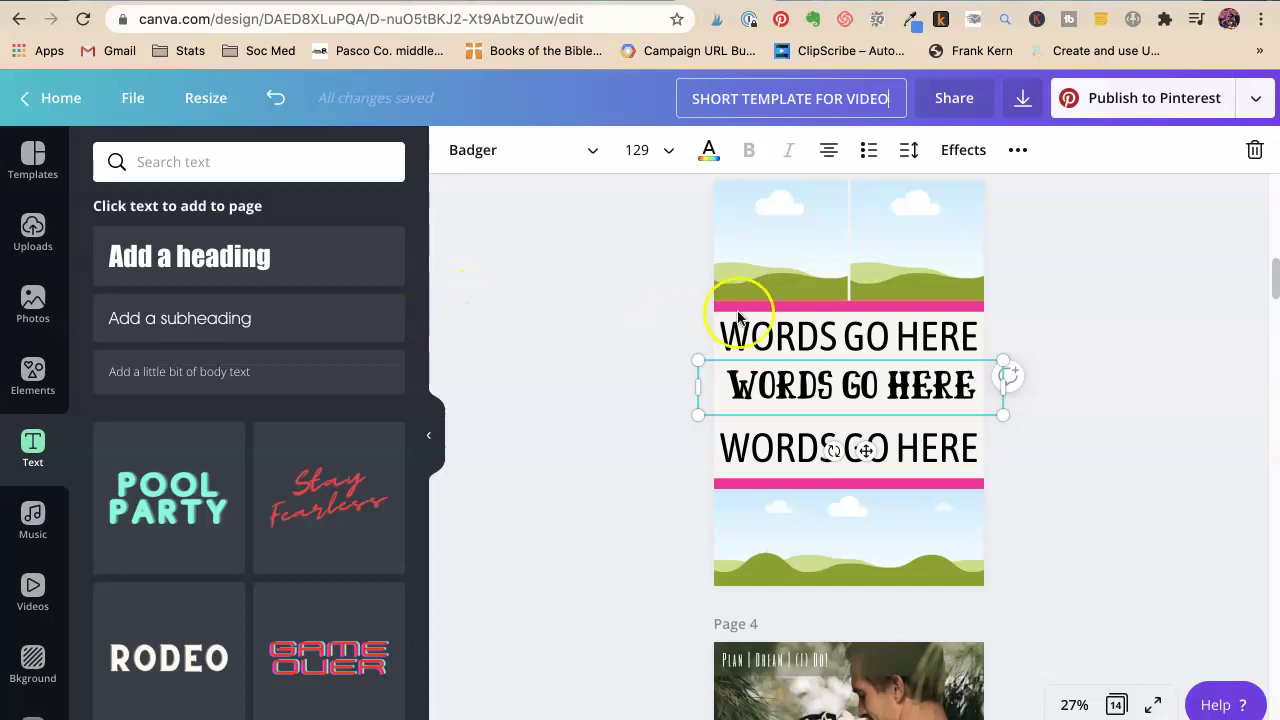
# Deselect the heading text, scroll through the design, and bring up the Uploads panel.
pyautogui.click(1011, 500)
pyautogui.scroll(2, 1011, 507)
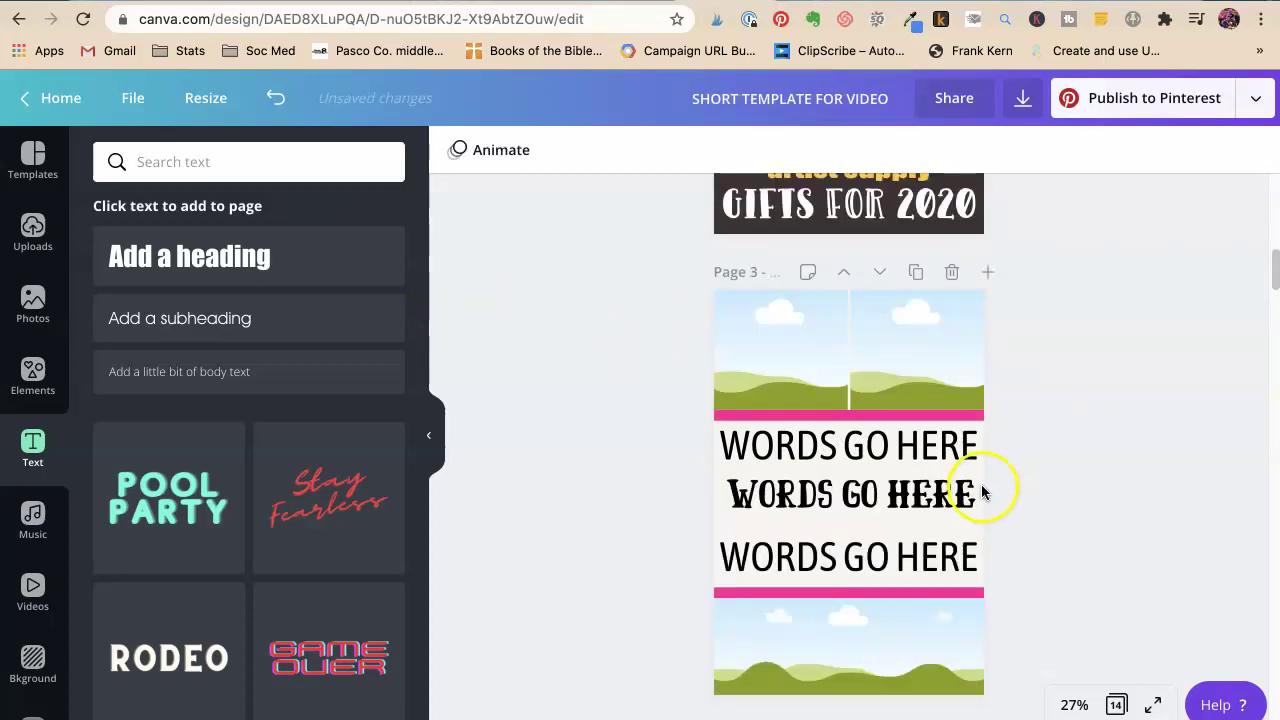
pyautogui.scroll(1, 744, 460)
pyautogui.scroll(10, 744, 458)
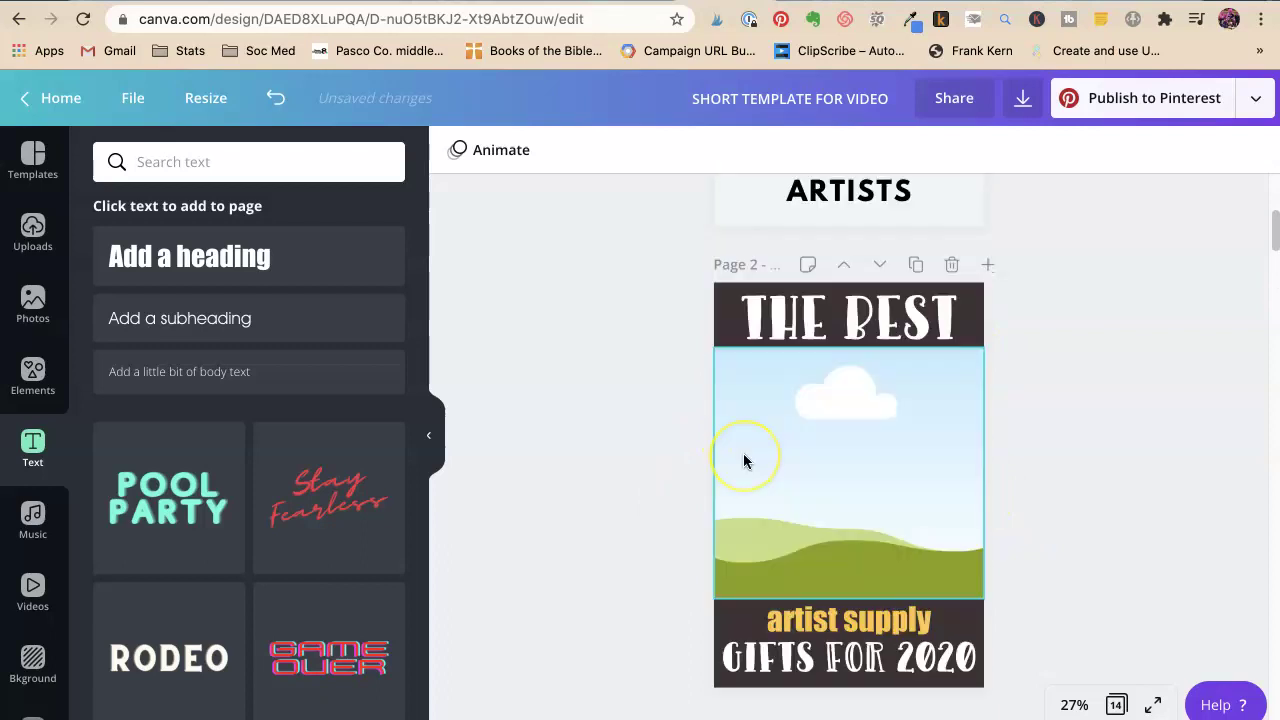
pyautogui.click(857, 314)
pyautogui.click(559, 400)
pyautogui.scroll(-5, 586, 446)
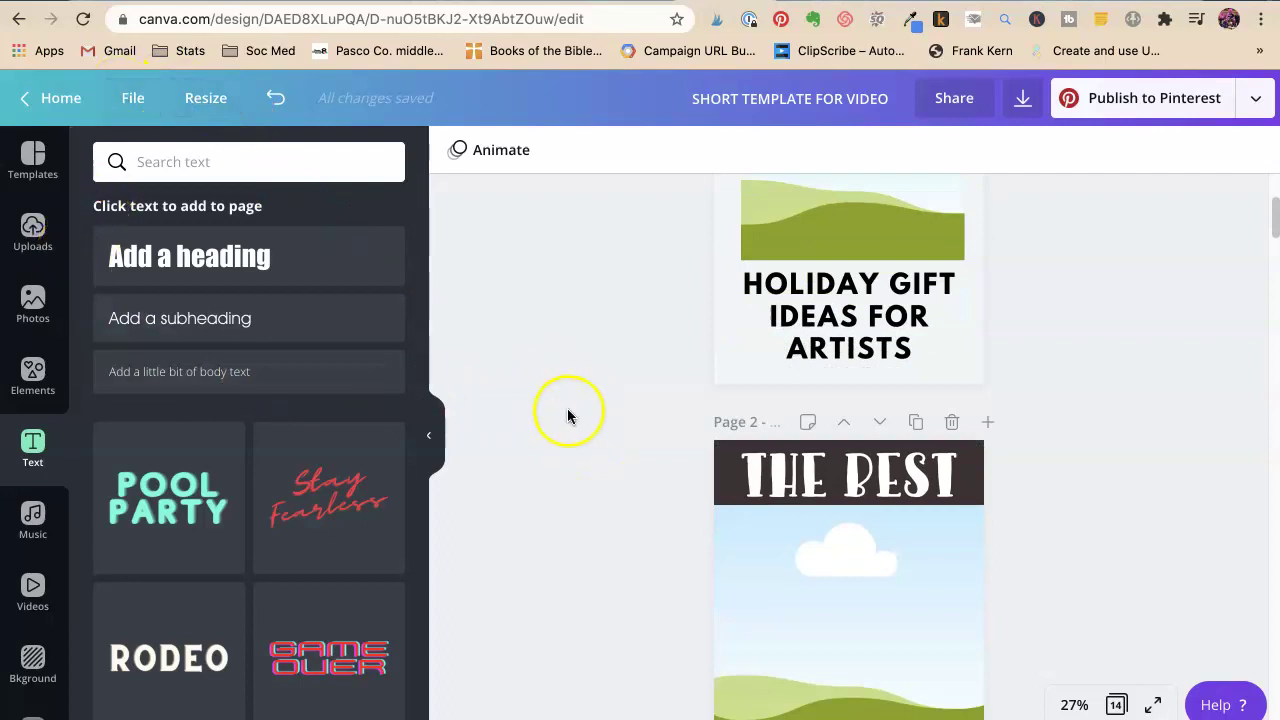
pyautogui.scroll(-7, 577, 418)
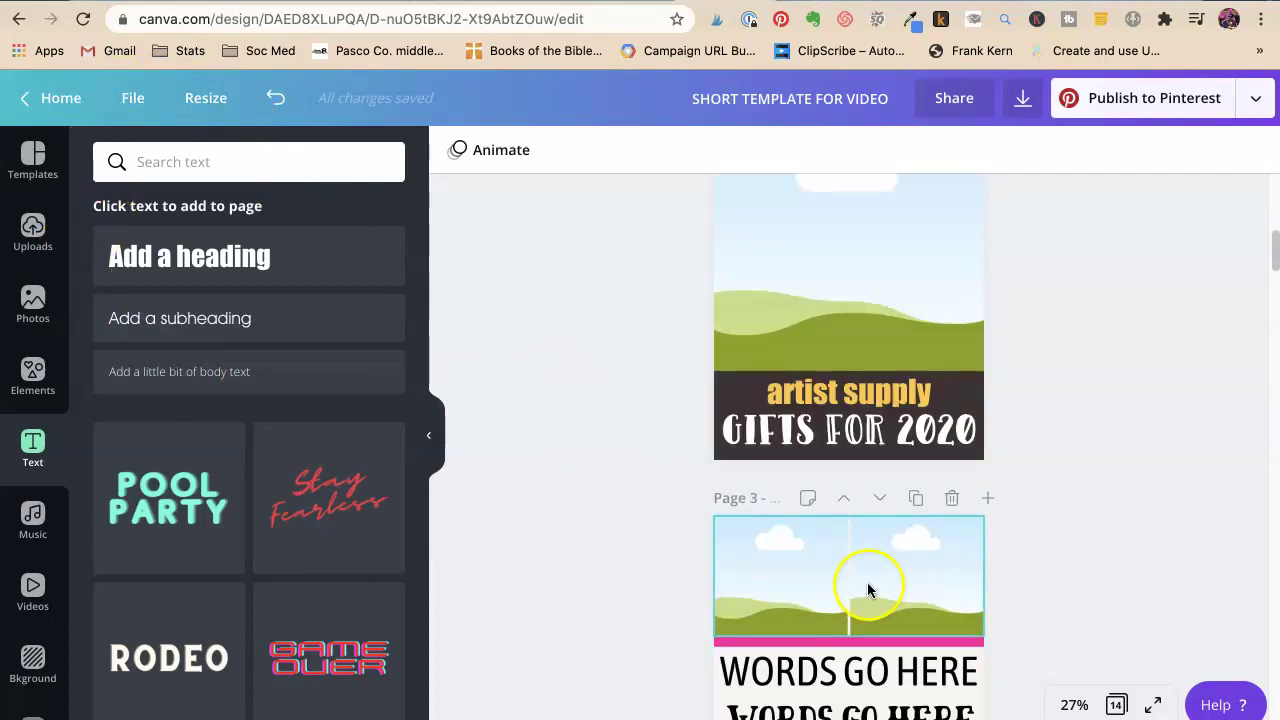
pyautogui.scroll(-4, 1078, 523)
pyautogui.scroll(-3, 1077, 515)
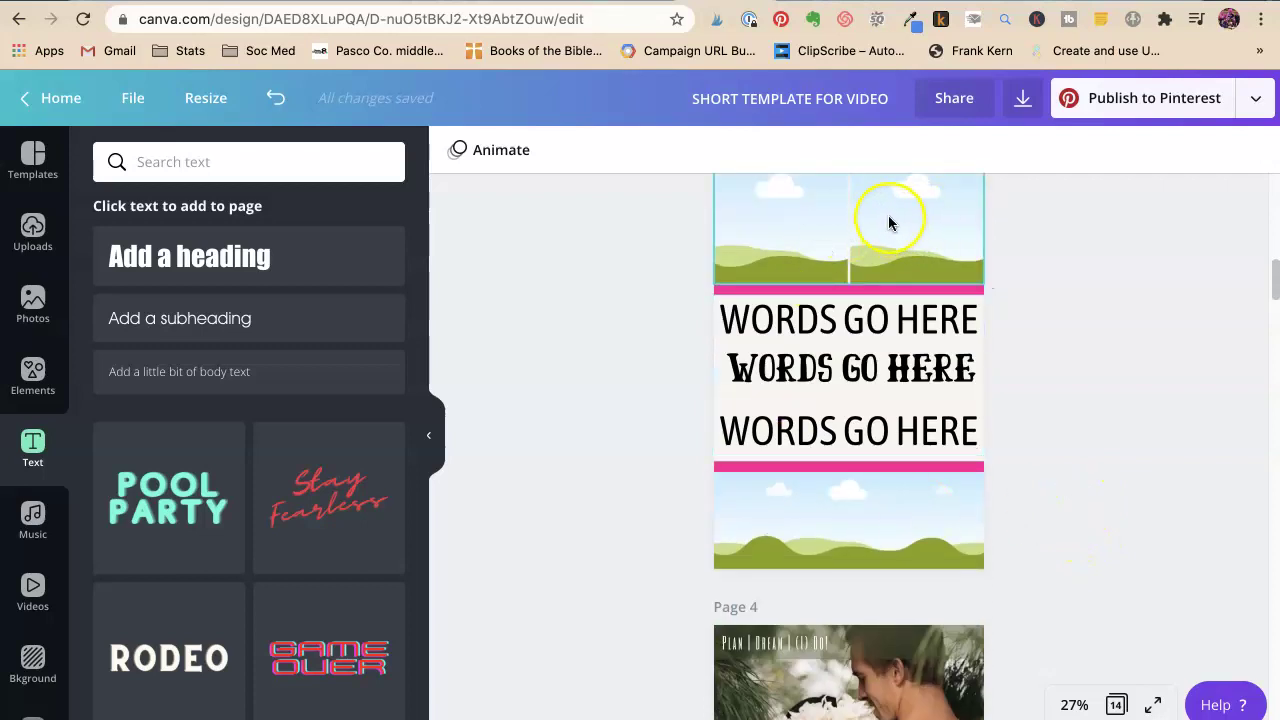
pyautogui.click(24, 238)
# Choose to upload images from the computer and open the Product Pictures folder.
pyautogui.click(165, 168)
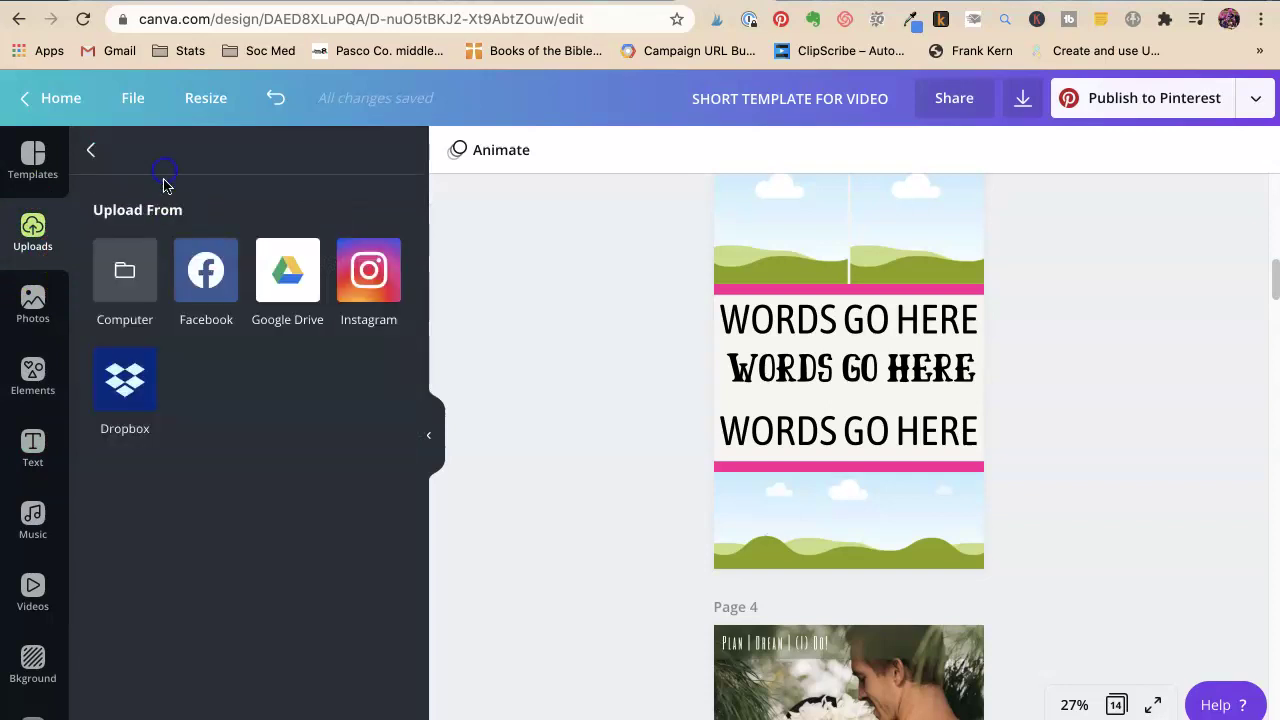
pyautogui.click(107, 268)
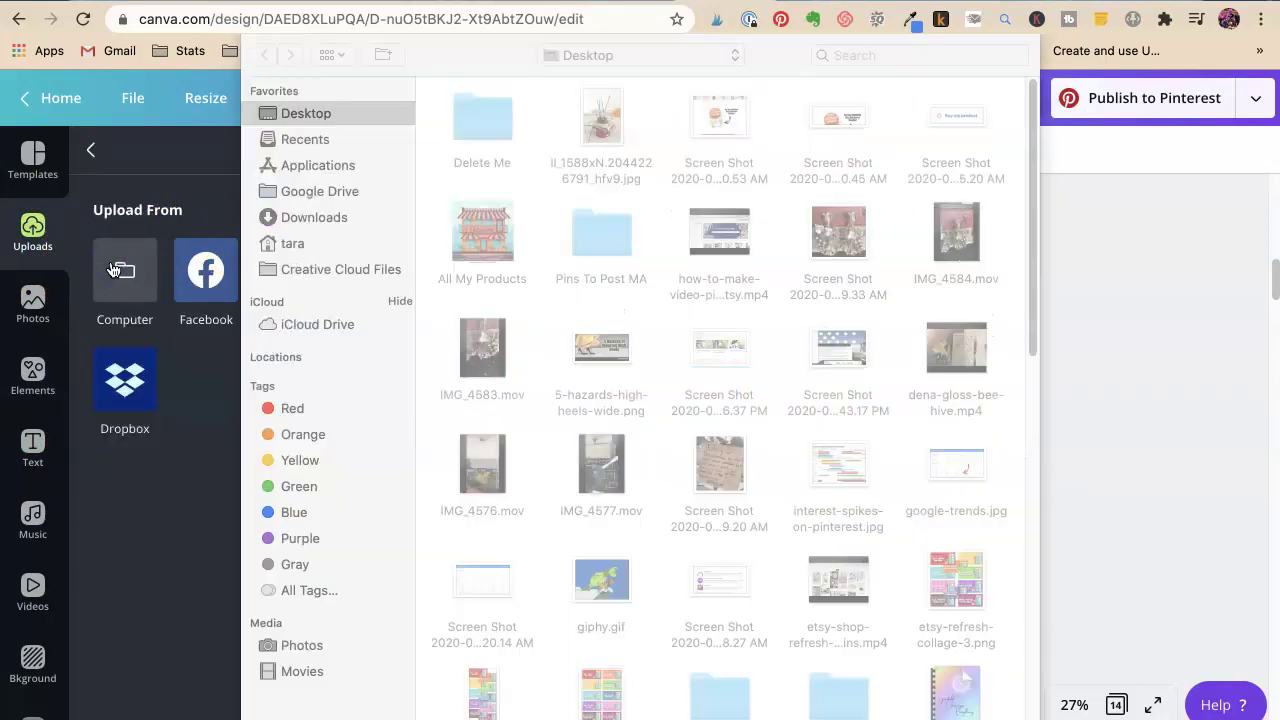
pyautogui.scroll(-2, 615, 248)
pyautogui.scroll(-6, 623, 252)
pyautogui.click(967, 425)
pyautogui.doubleClick(967, 425)
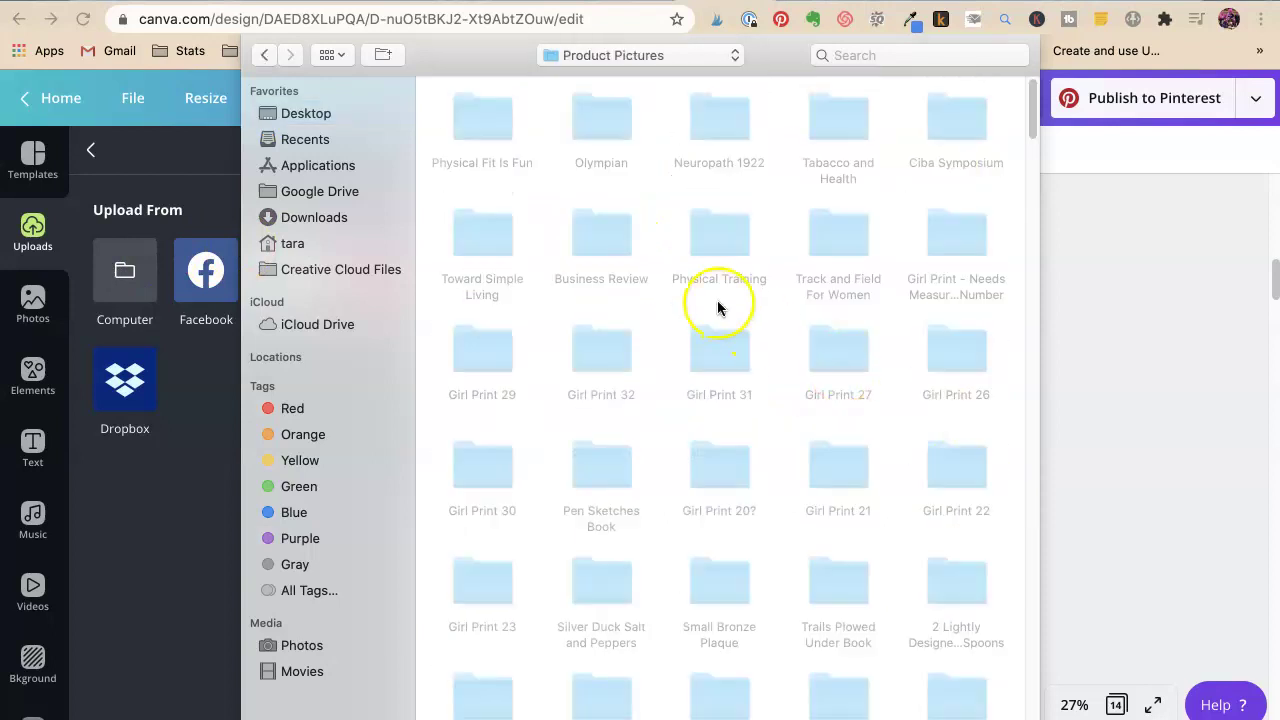
# Upload IMG_1841–IMG_1847 from the D - Ribbed green bowl folder, leaving out IMG_1848.
pyautogui.scroll(-10, 714, 240)
pyautogui.scroll(-15, 713, 236)
pyautogui.scroll(-5, 713, 248)
pyautogui.click(734, 400)
pyautogui.doubleClick(734, 400)
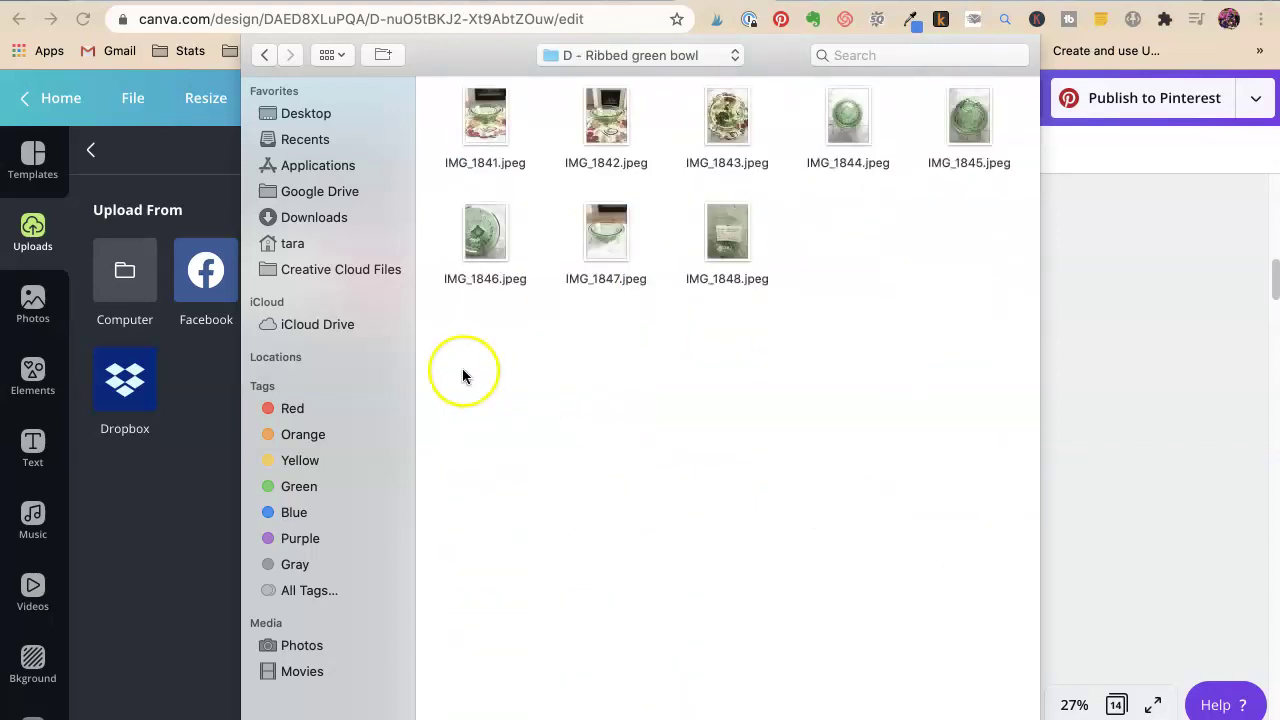
pyautogui.moveTo(442, 115); pyautogui.dragTo(822, 262)
pyautogui.keyDown('super'); pyautogui.click(719, 247); pyautogui.keyUp('super')
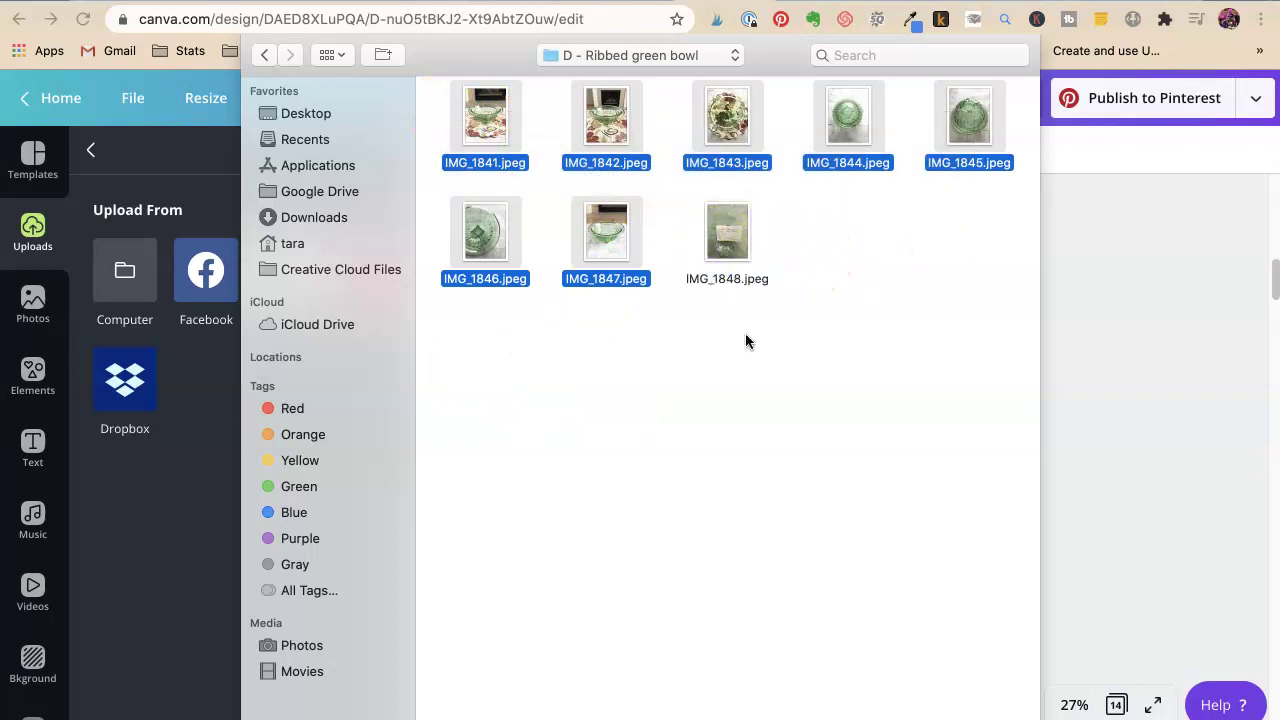
pyautogui.press('Return')
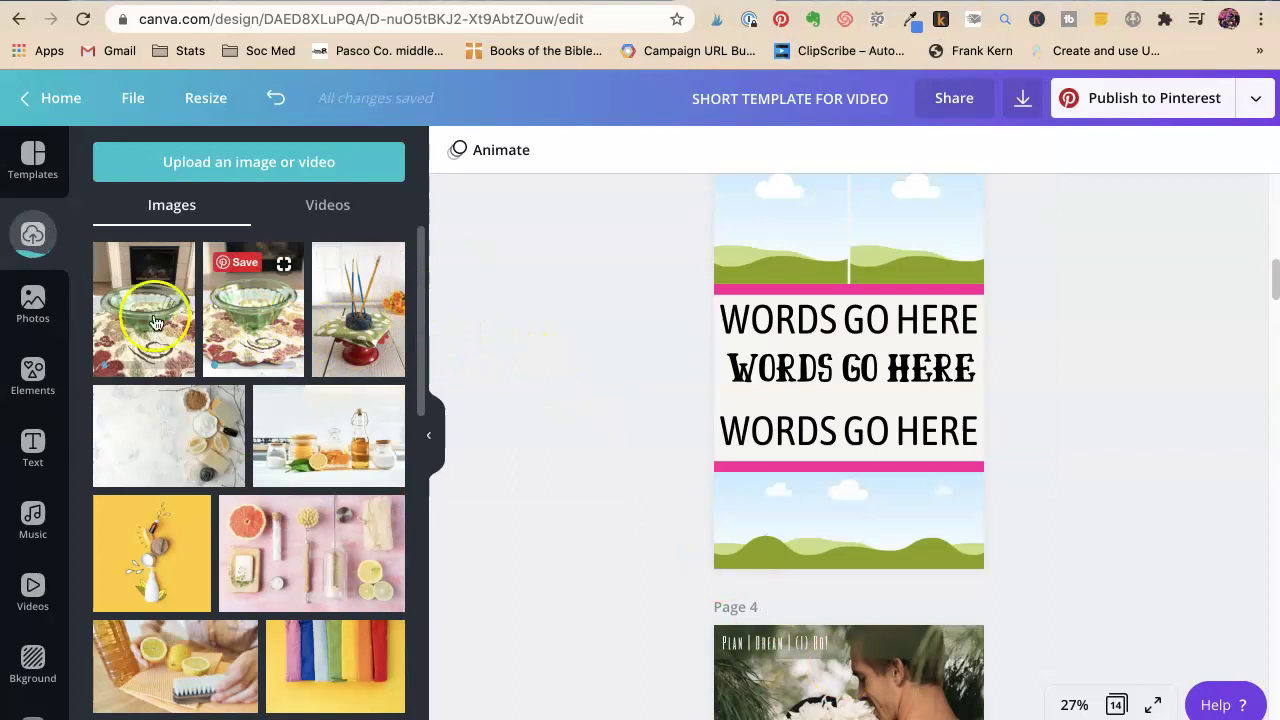
# Drag uploaded bowl photos into page 3's top-left, top-right and bottom frames.
pyautogui.moveTo(350, 300); pyautogui.dragTo(768, 234)
pyautogui.moveTo(255, 323); pyautogui.dragTo(933, 246)
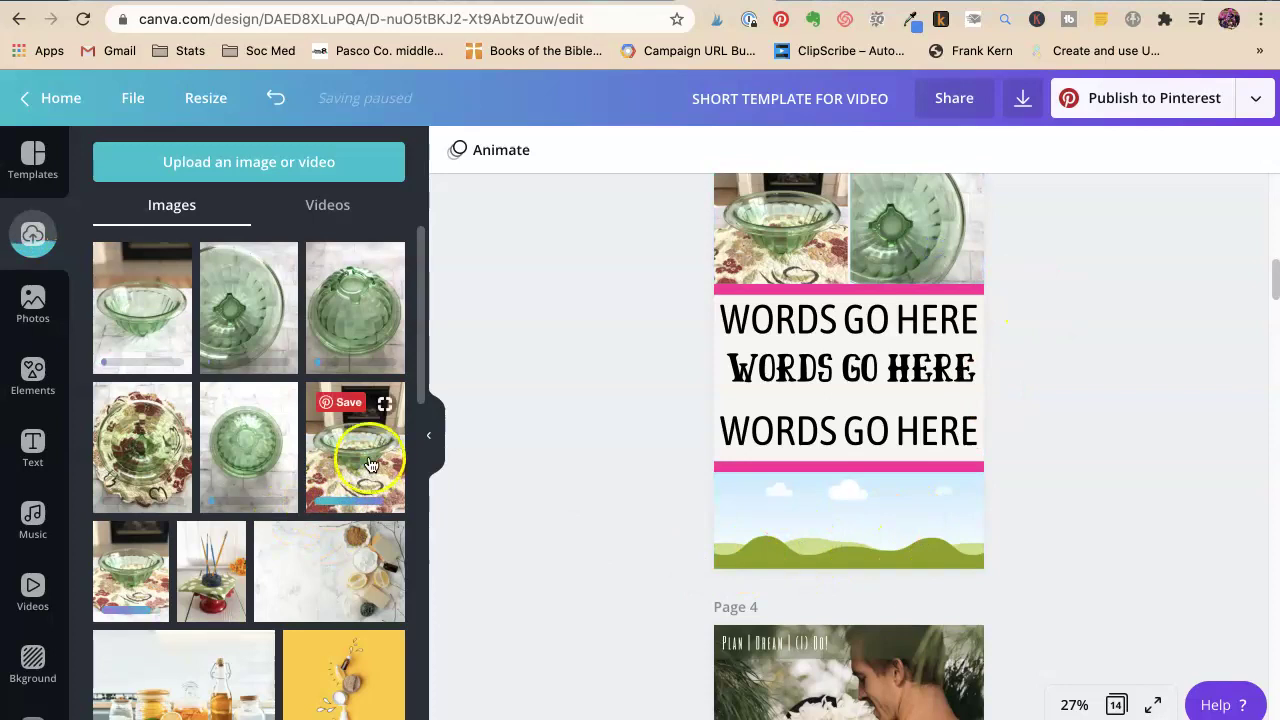
pyautogui.moveTo(355, 450); pyautogui.dragTo(887, 556)
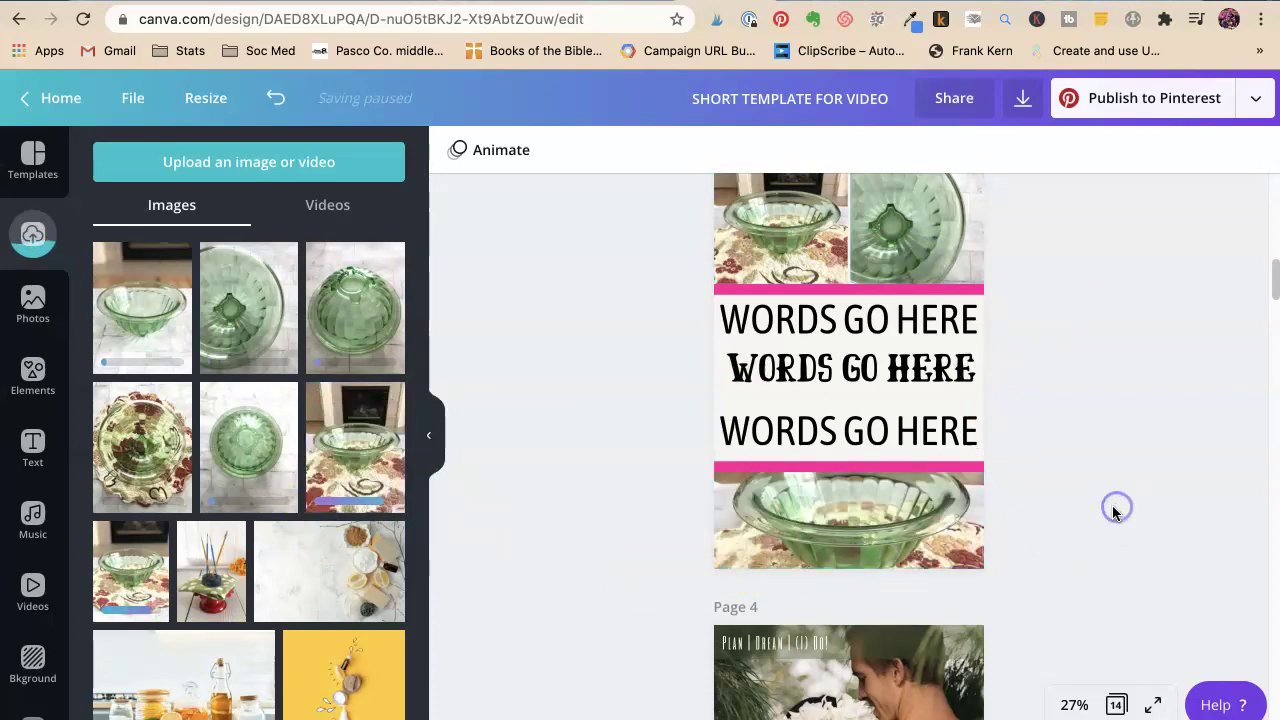
pyautogui.scroll(2, 1103, 566)
# Move the WORDS GO HERE heading lines up closer together.
pyautogui.click(826, 512)
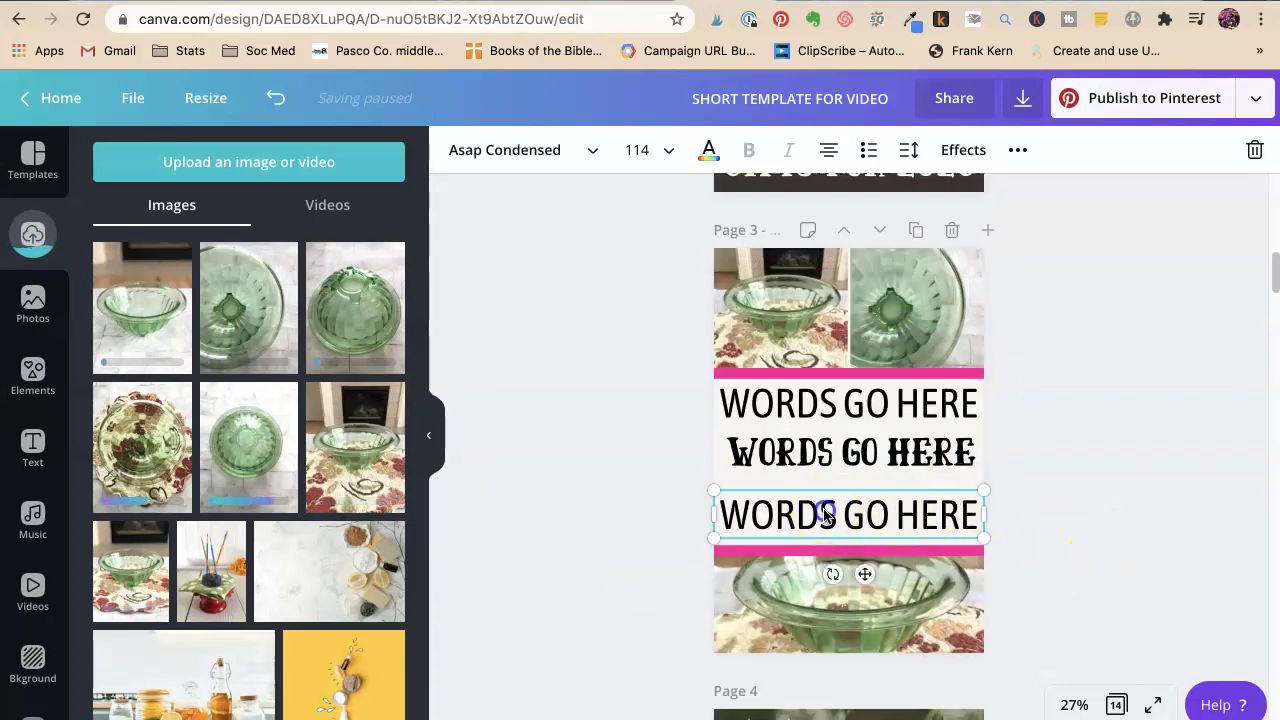
pyautogui.moveTo(826, 512); pyautogui.dragTo(829, 451)
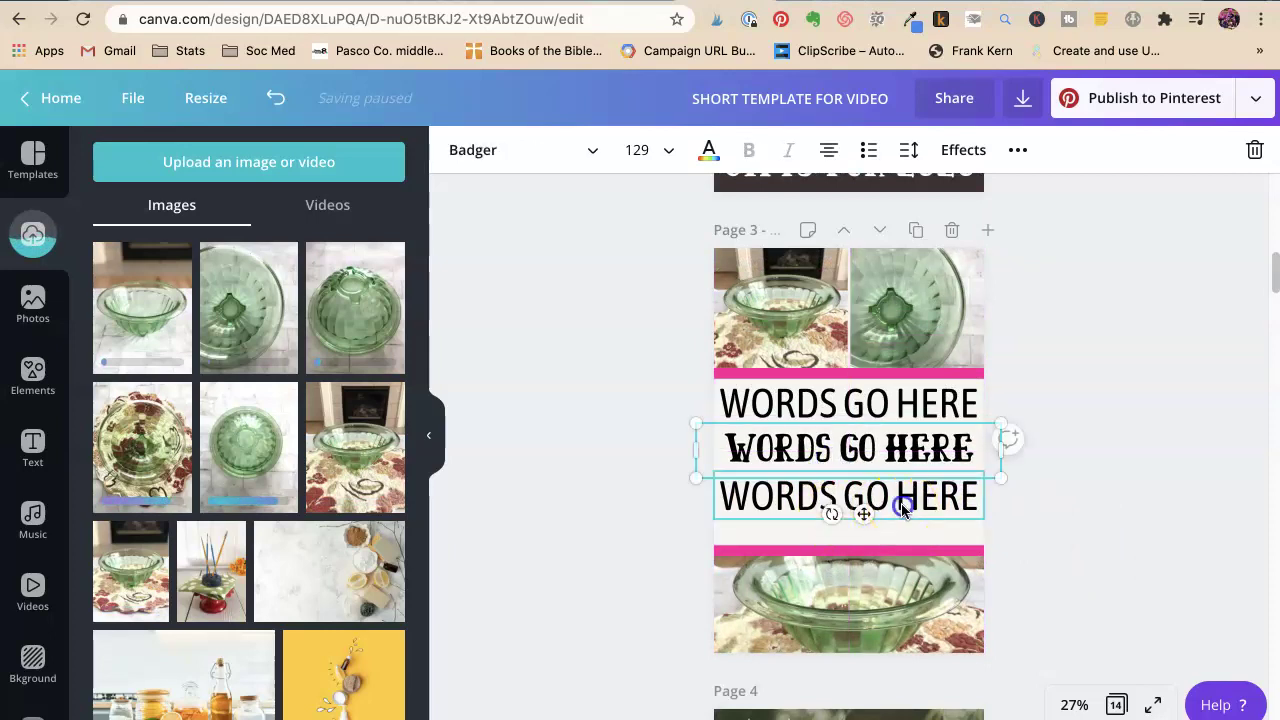
pyautogui.click(832, 506)
pyautogui.moveTo(901, 509); pyautogui.dragTo(903, 494)
pyautogui.click(894, 533)
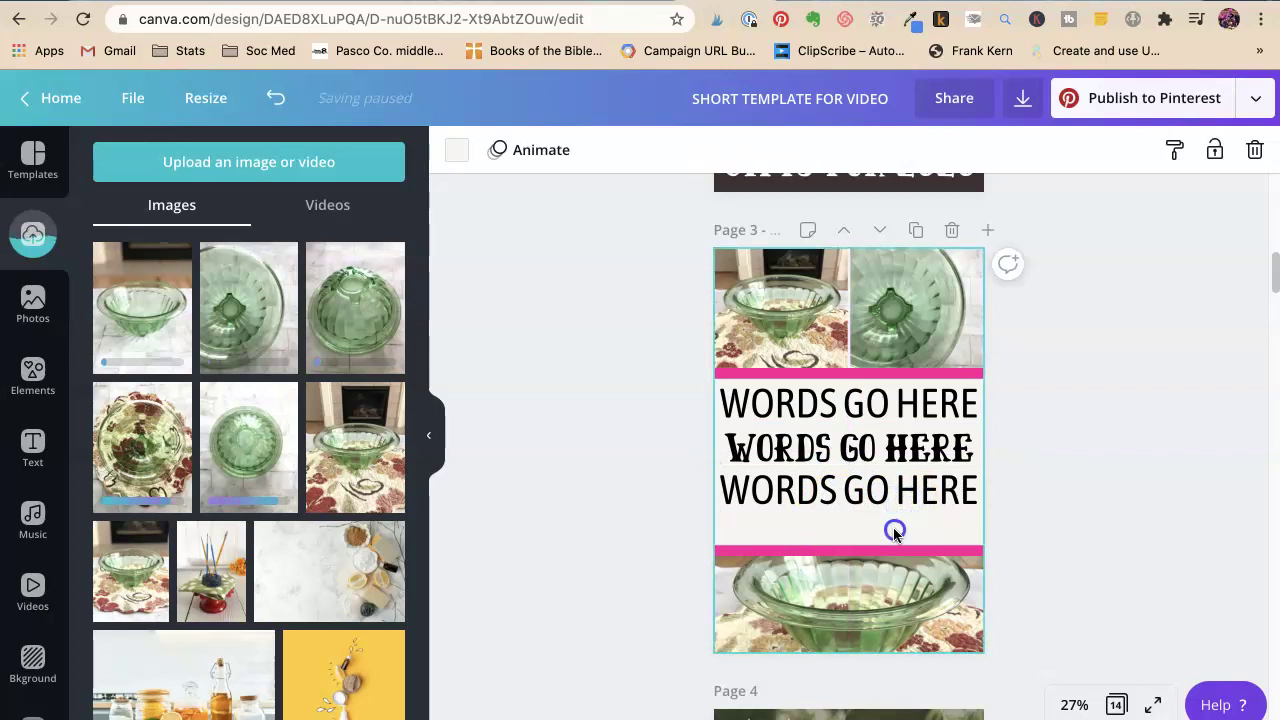
# Raise the lower pink bar to sit just under the heading.
pyautogui.click(876, 553)
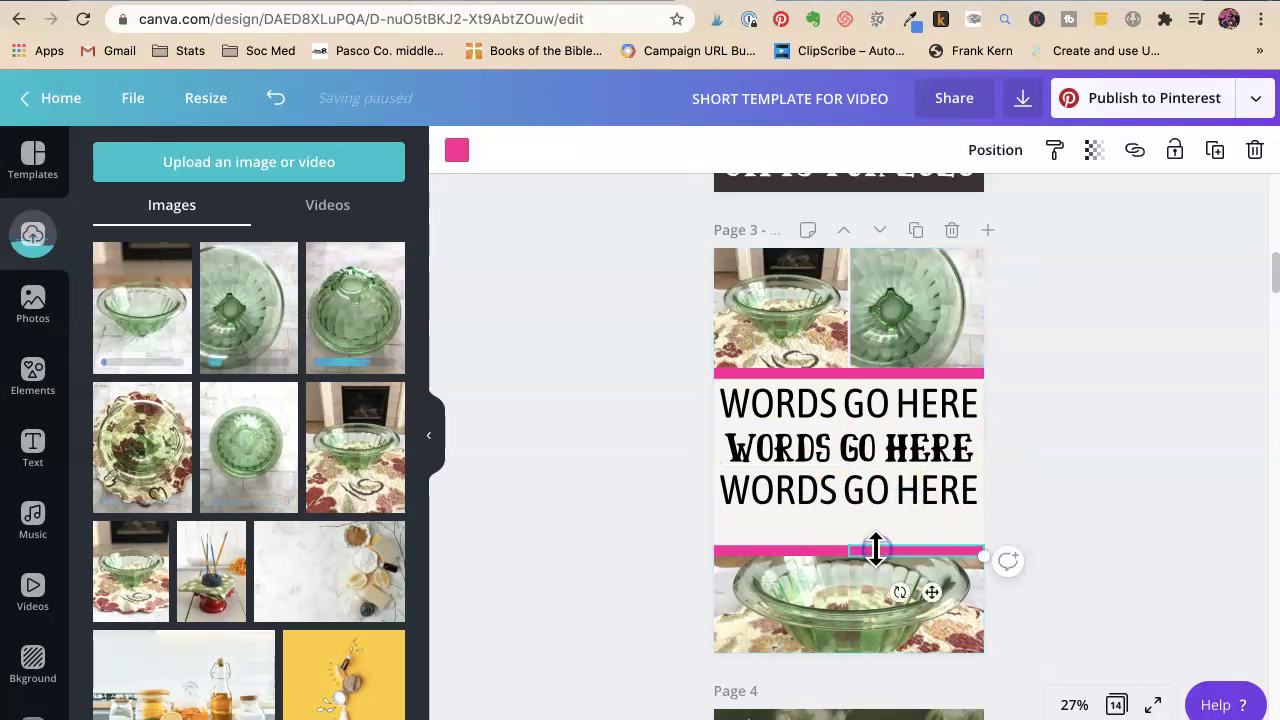
pyautogui.keyDown('shift'); pyautogui.click(822, 560); pyautogui.keyUp('shift')
pyautogui.moveTo(886, 551); pyautogui.dragTo(886, 523)
pyautogui.click(885, 541)
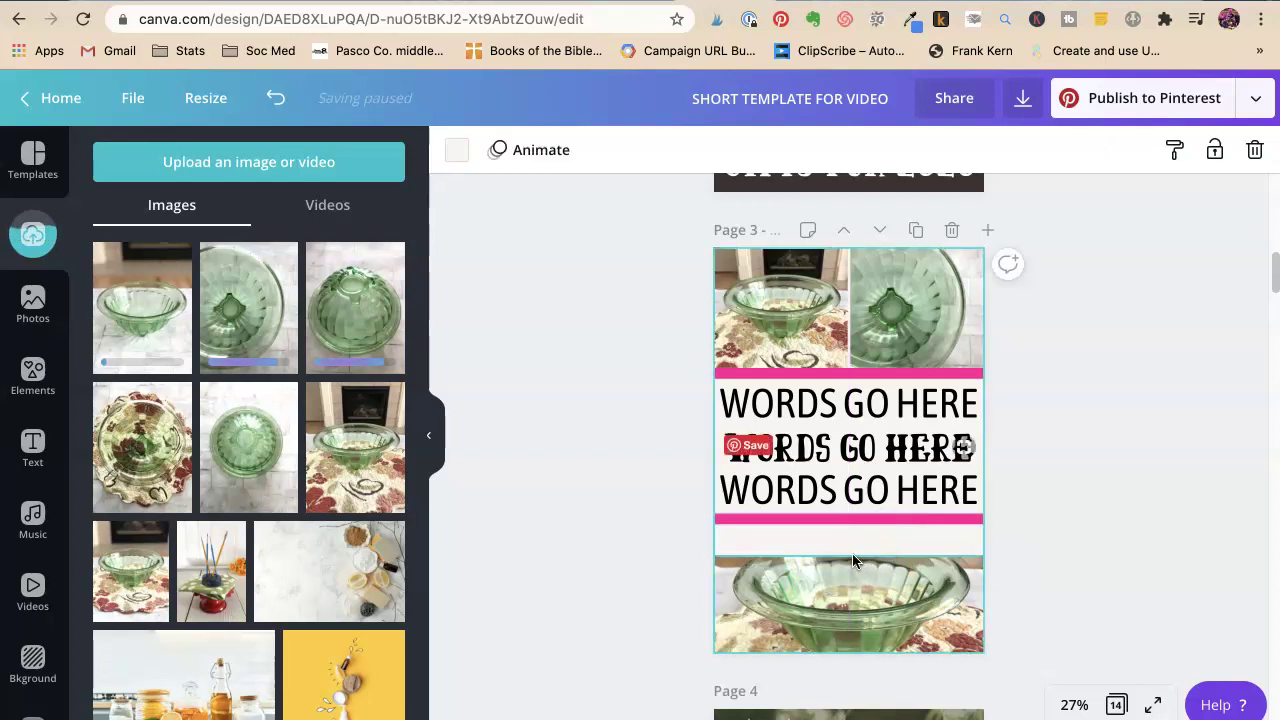
# Stretch the bottom bowl photo up to the pink bar and start repositioning it.
pyautogui.click(853, 561)
pyautogui.moveTo(851, 557); pyautogui.dragTo(852, 530)
pyautogui.click(1023, 594)
pyautogui.click(840, 597)
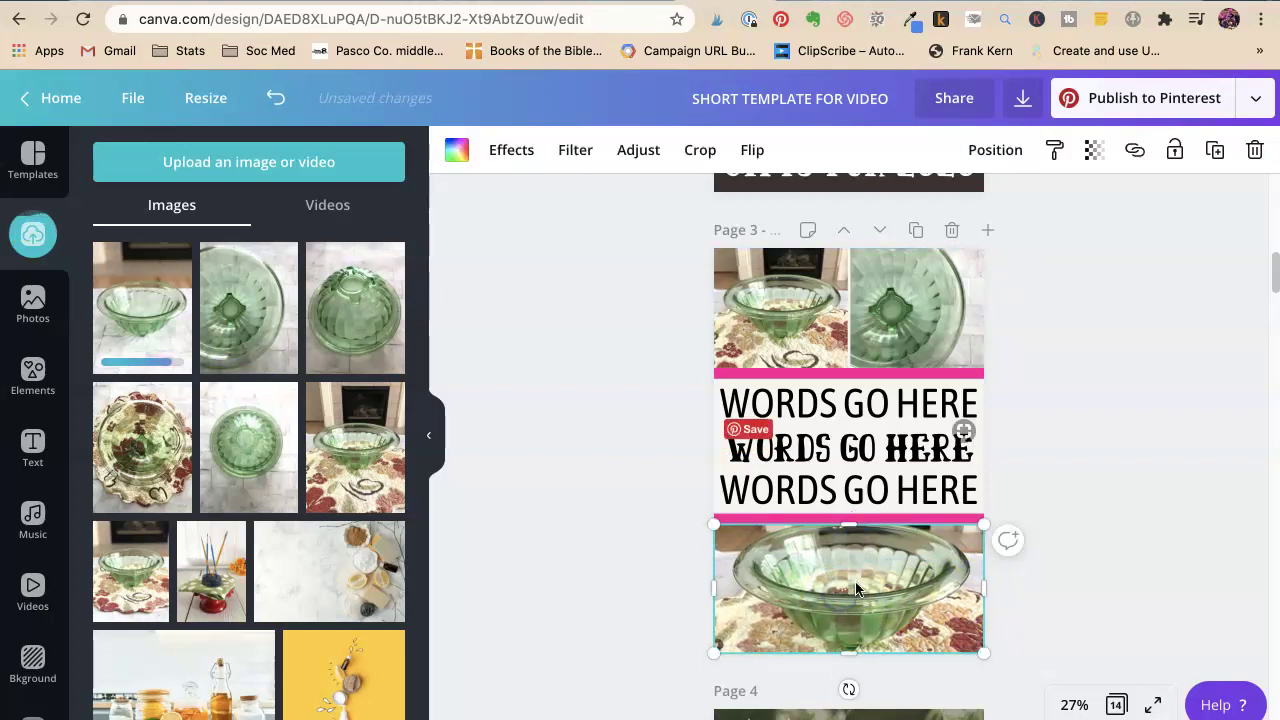
pyautogui.doubleClick(840, 592)
# Shift the bowl lower in its frame; change the middle line to 'RIBBED GLASS BOWL' at size 100.
pyautogui.moveTo(846, 580); pyautogui.dragTo(846, 602)
pyautogui.click(540, 517)
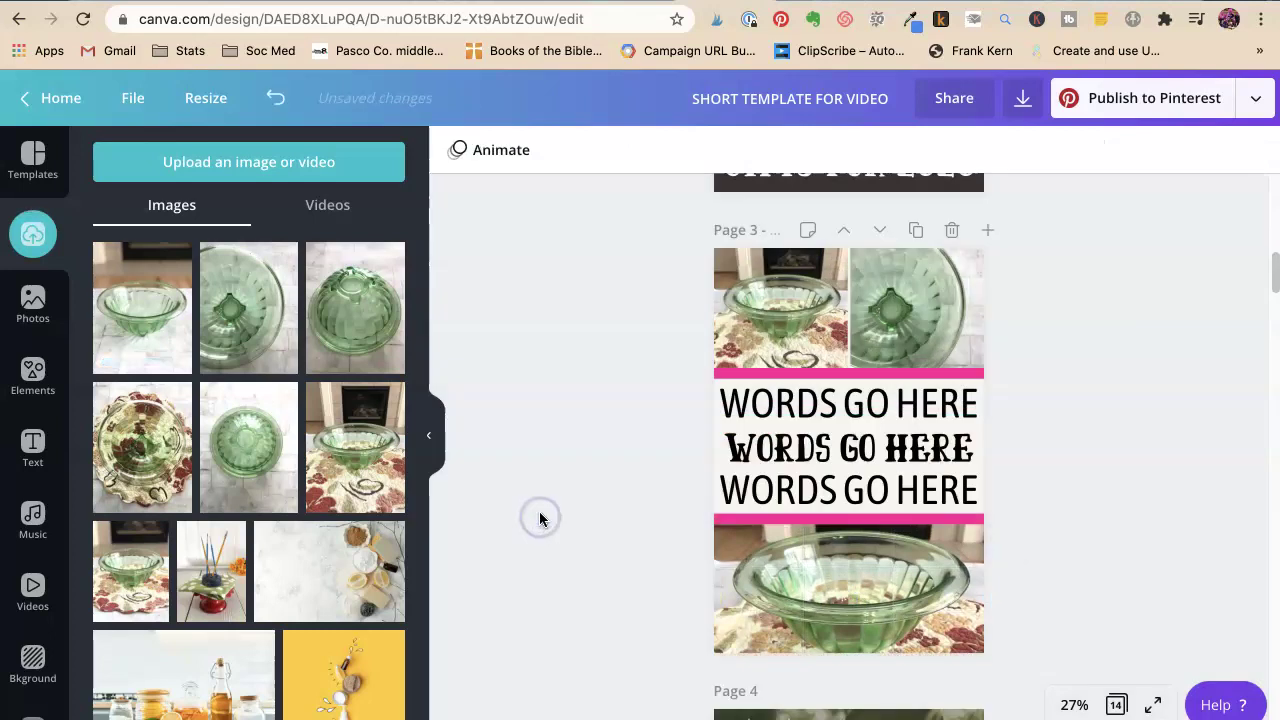
pyautogui.click(857, 447)
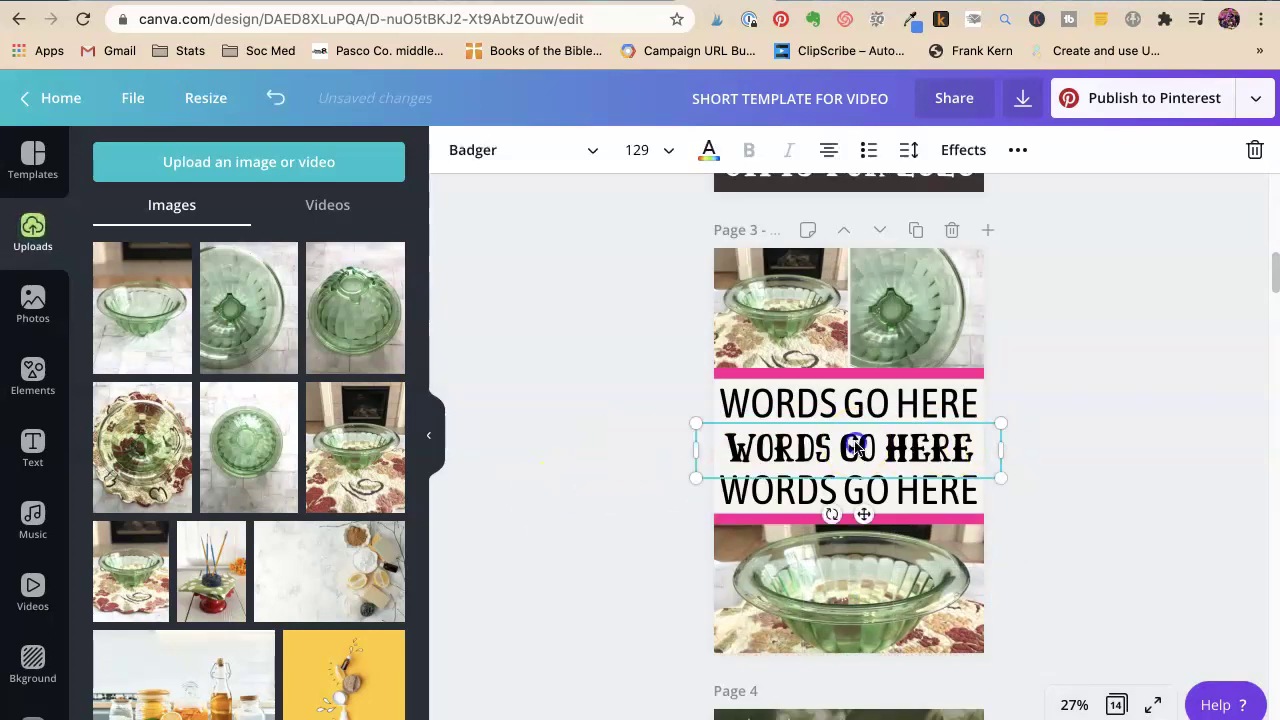
pyautogui.click(846, 445)
pyautogui.write('RI')
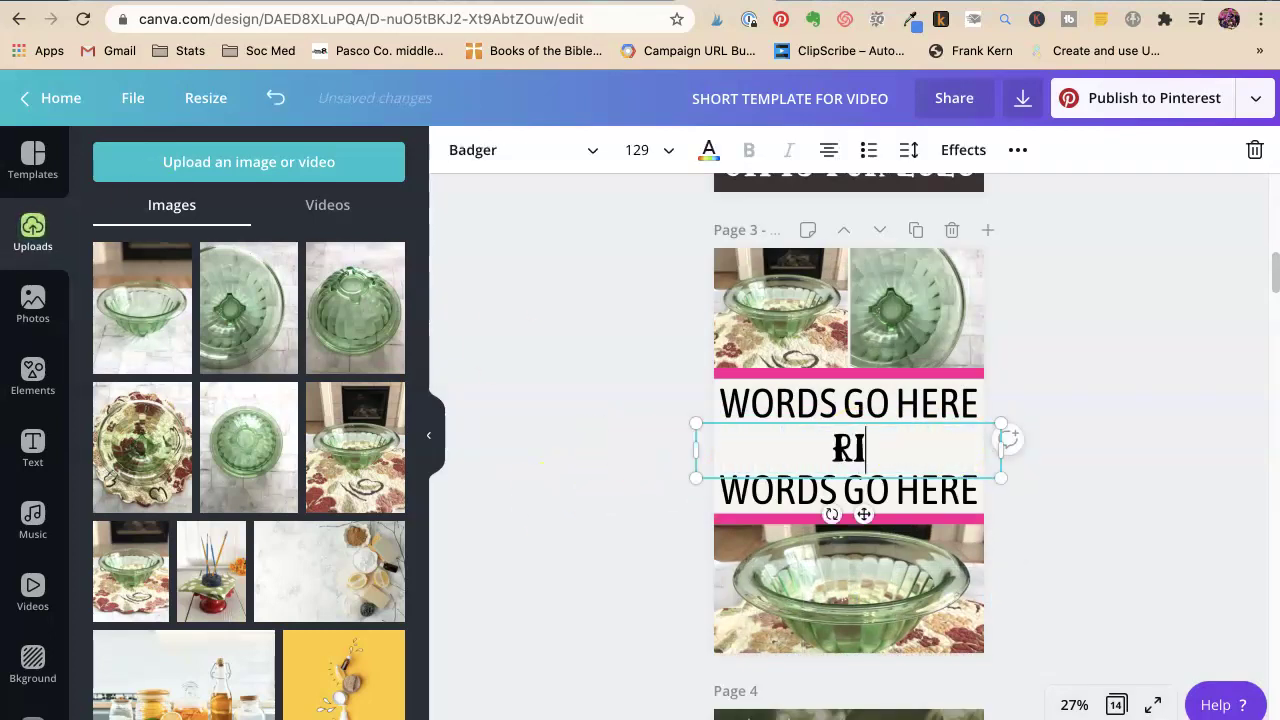
pyautogui.write('BBED GLAS')
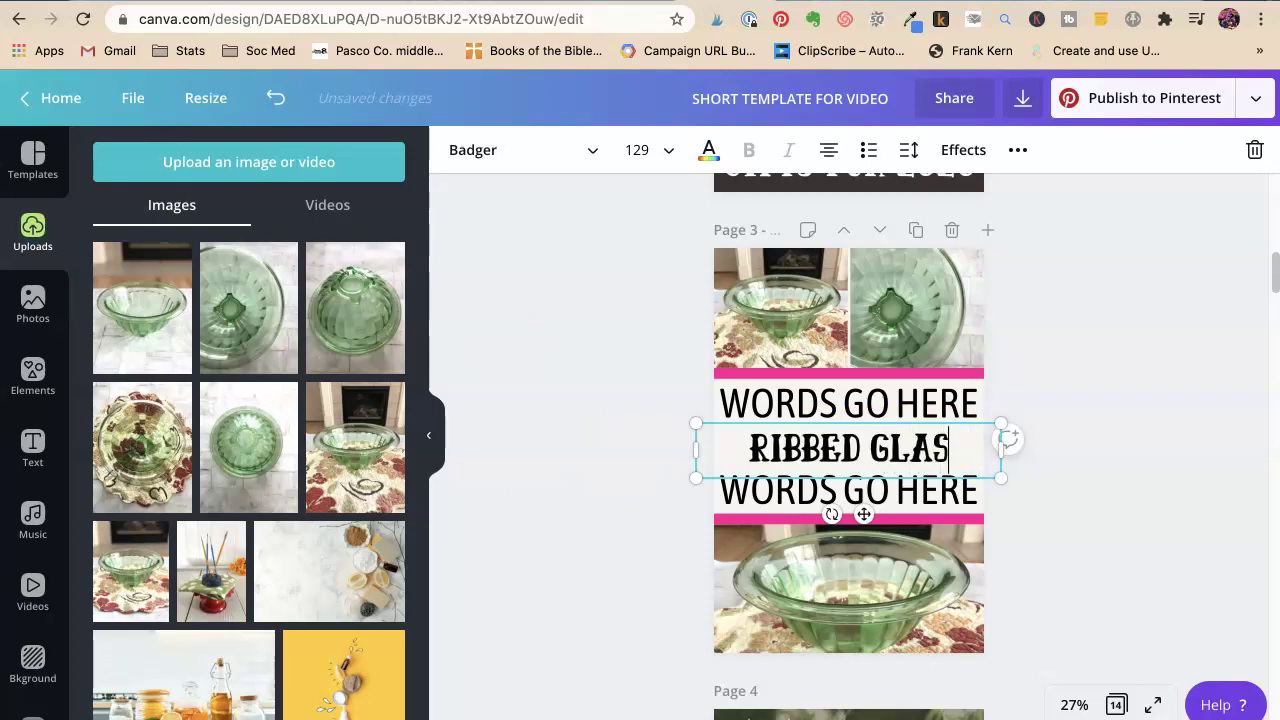
pyautogui.write('S BOWL')
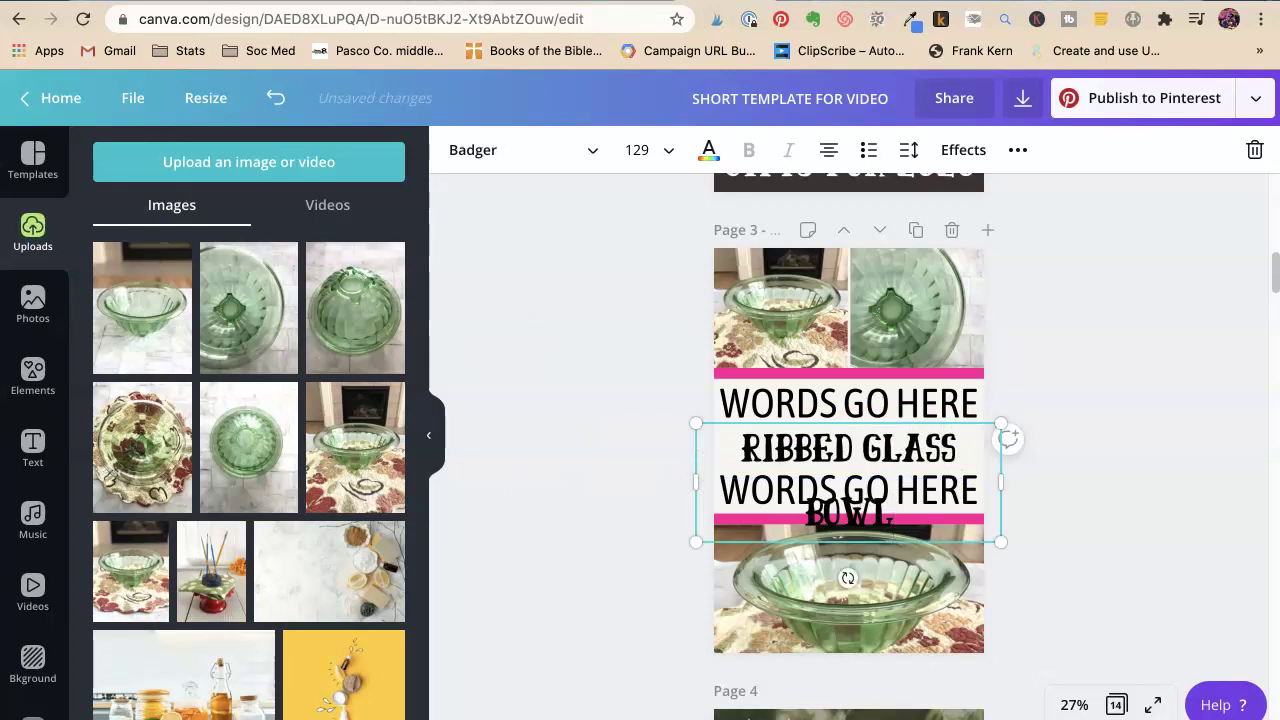
pyautogui.hotkey('ctrl', 'a')
pyautogui.click(639, 149)
pyautogui.write('100')
pyautogui.press('Return')
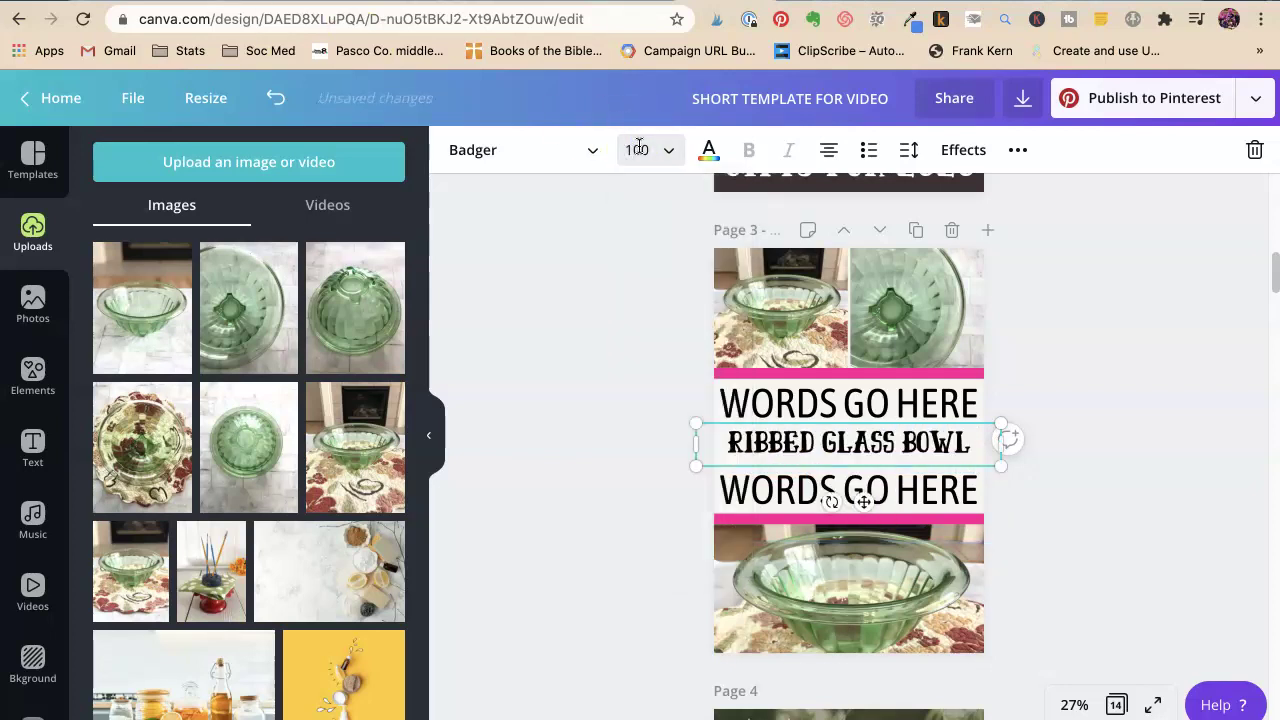
# Replace the top line with 'VINTAGE KITCHEN' at font size 100.
pyautogui.click(928, 402)
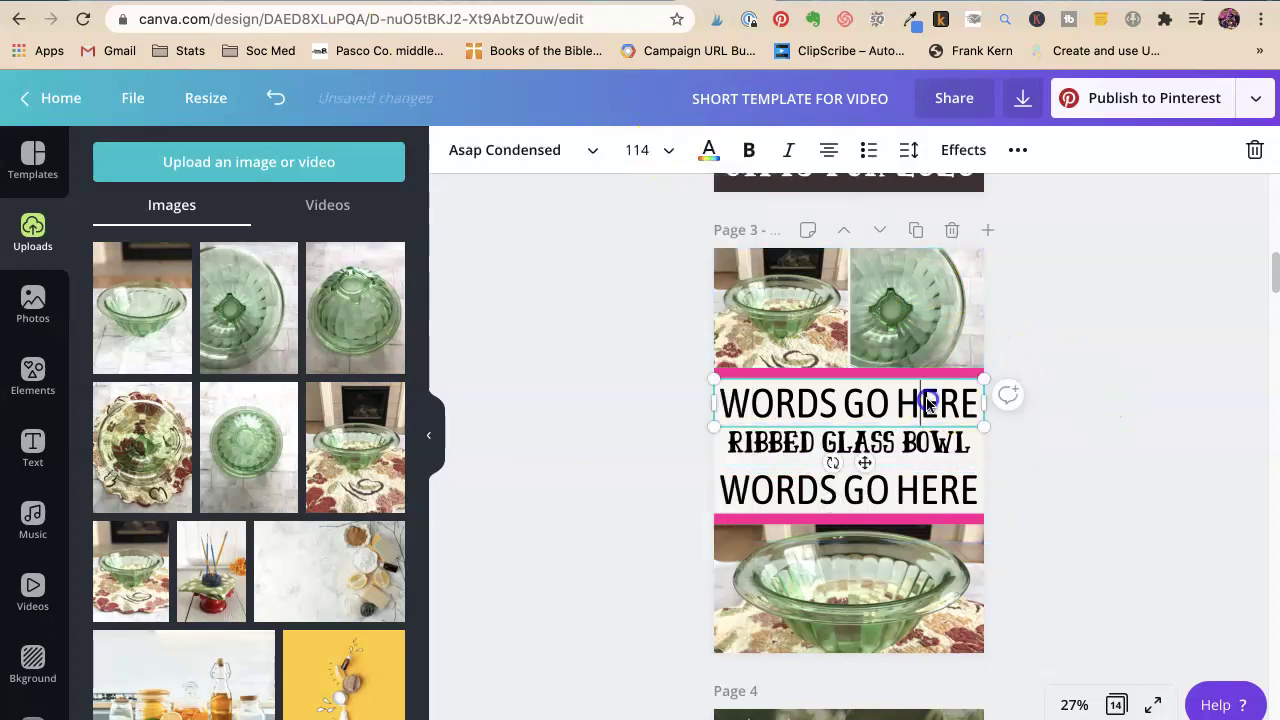
pyautogui.hotkey('ctrl', 'a')
pyautogui.write('VINRA')
pyautogui.press('BackSpace')
pyautogui.write('TAGE KI')
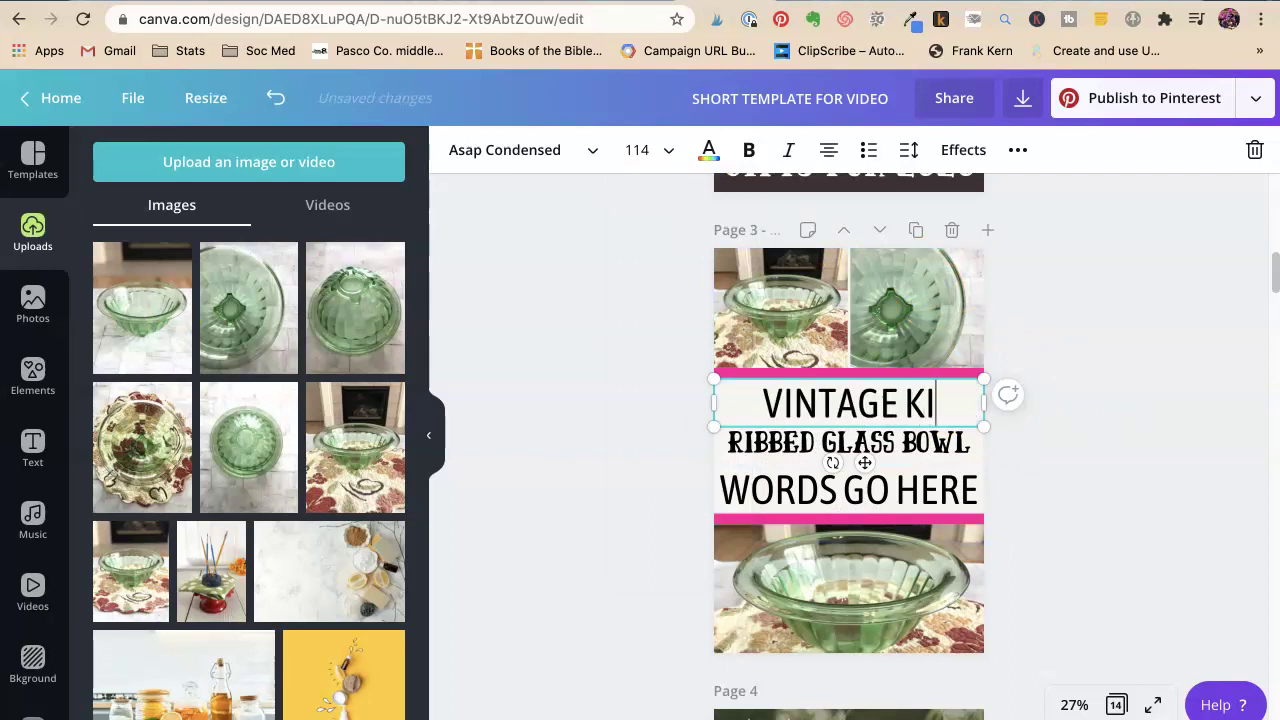
pyautogui.write('TCHEN')
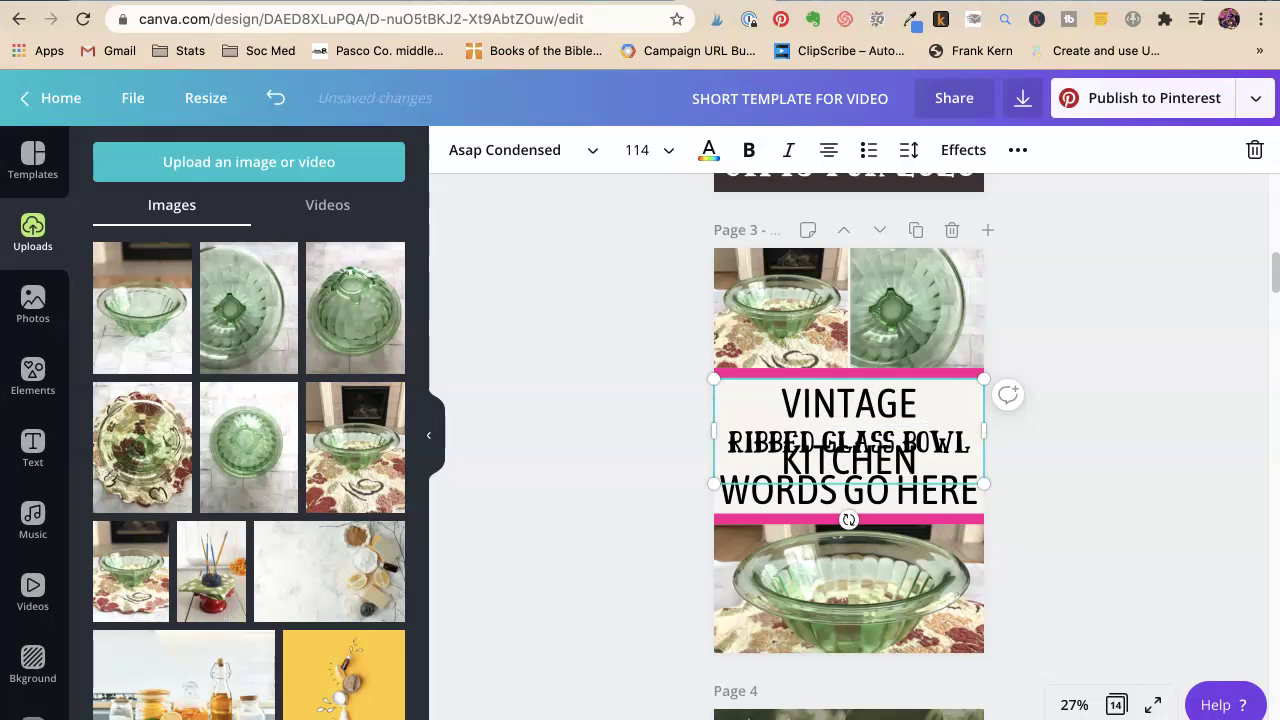
pyautogui.click(645, 151)
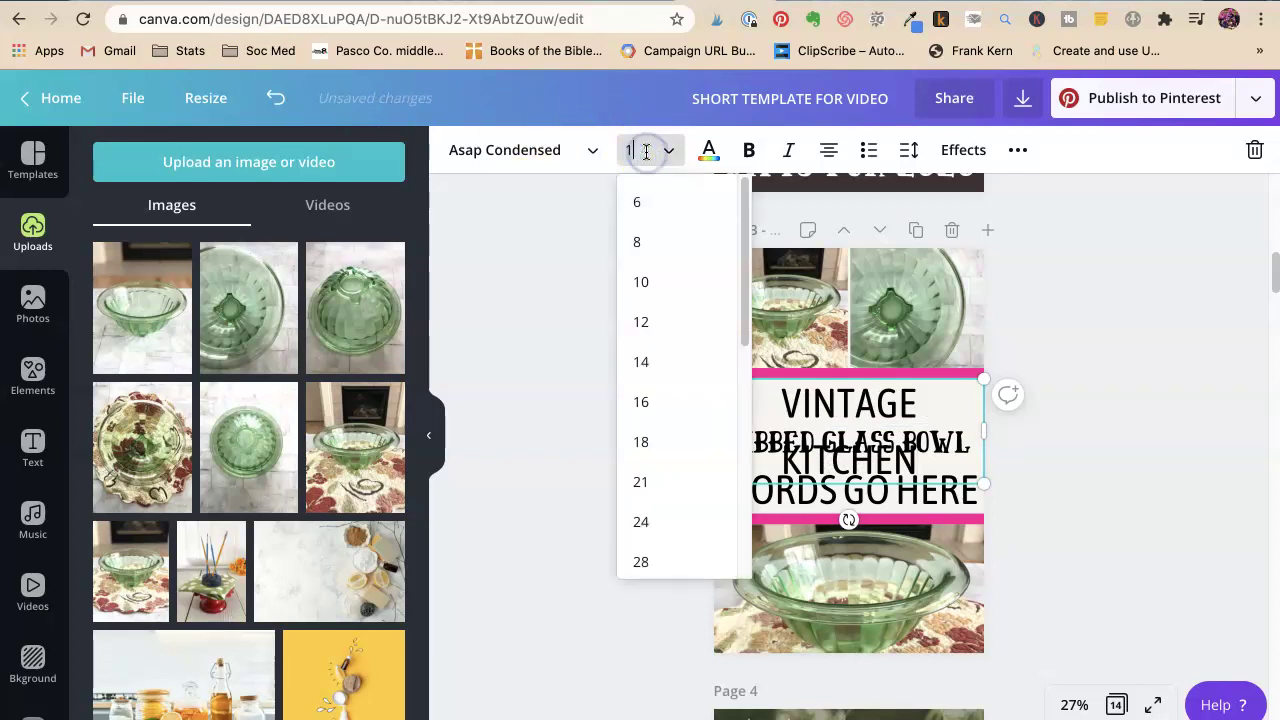
pyautogui.write('100')
pyautogui.press('Return')
# Change the bottom line's text to 'COLLECTIBLE'.
pyautogui.click(1143, 474)
pyautogui.click(843, 455)
pyautogui.click(766, 489)
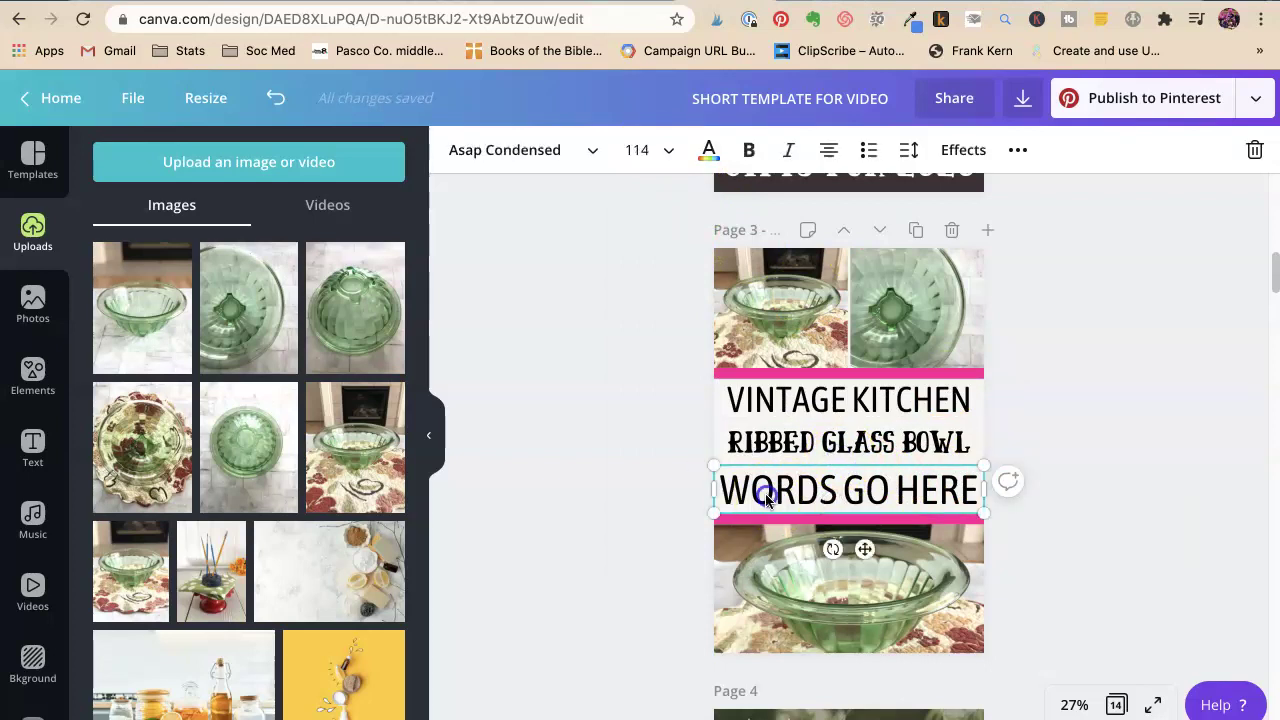
pyautogui.doubleClick(733, 490)
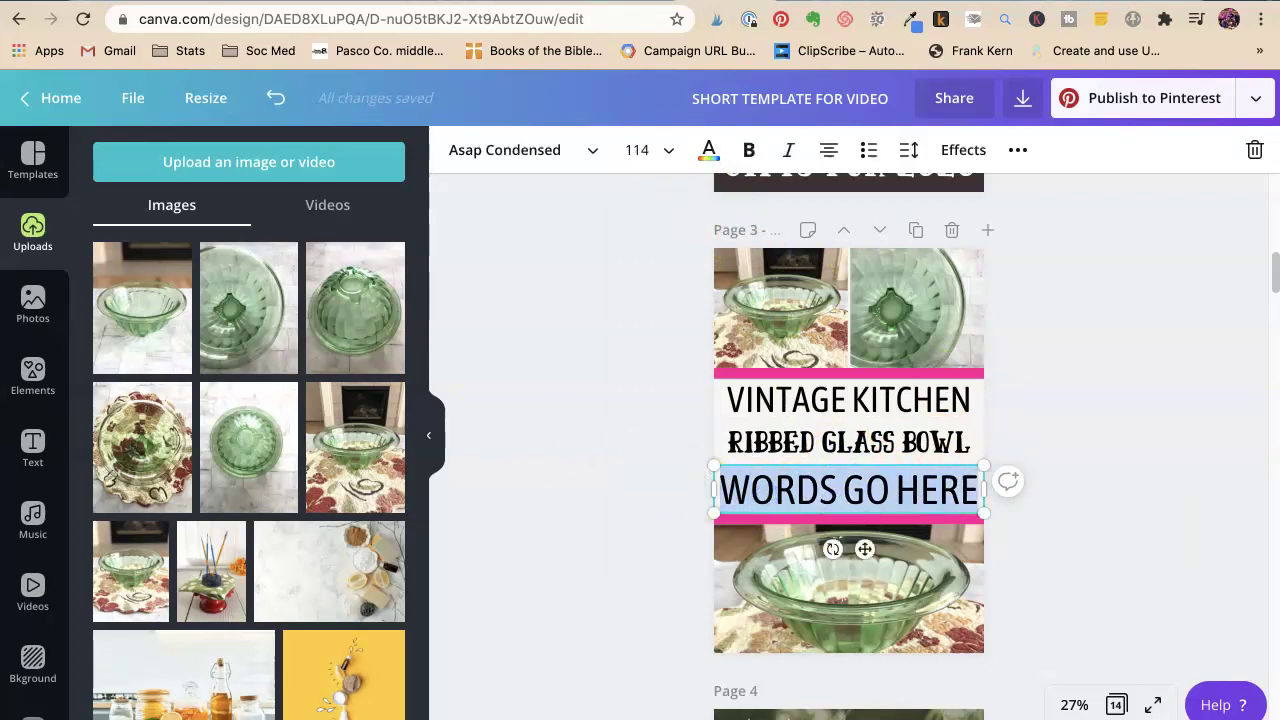
pyautogui.write('COLLECTIBLE')
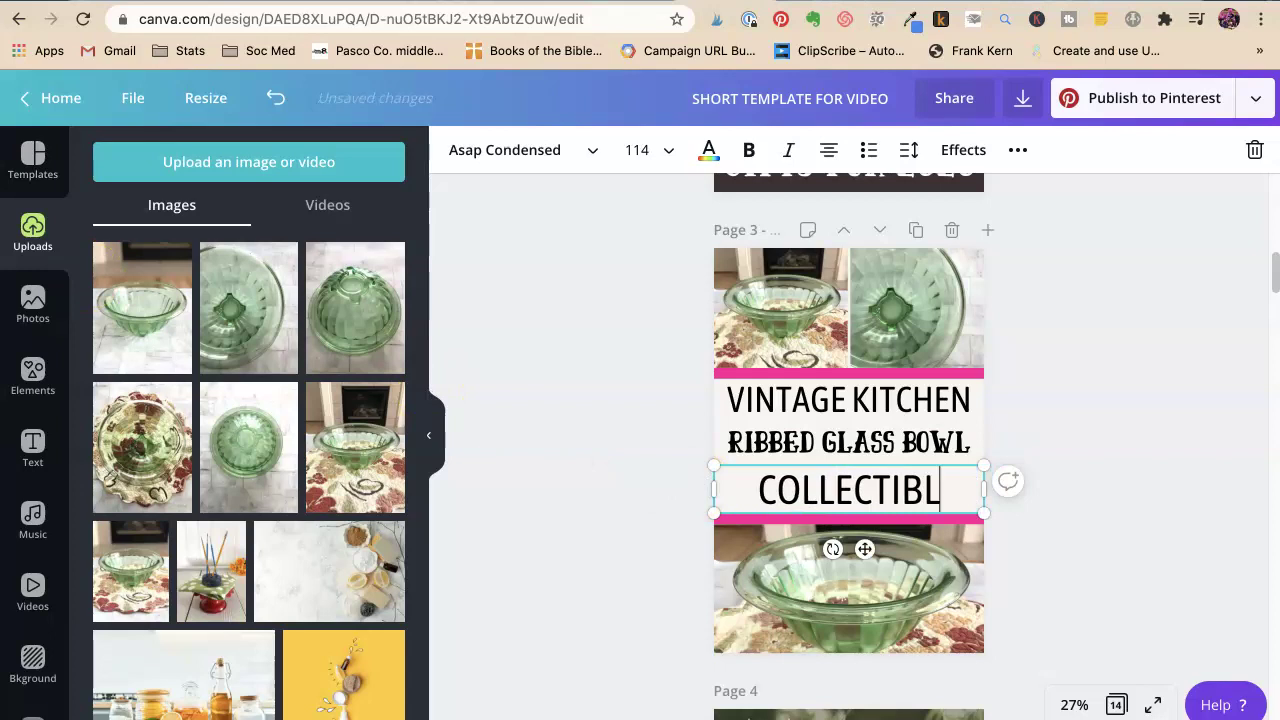
# Set RIBBED GLASS BOWL in Drukaatie Burti Bold, sizing it 90 then 85.
pyautogui.click(926, 455)
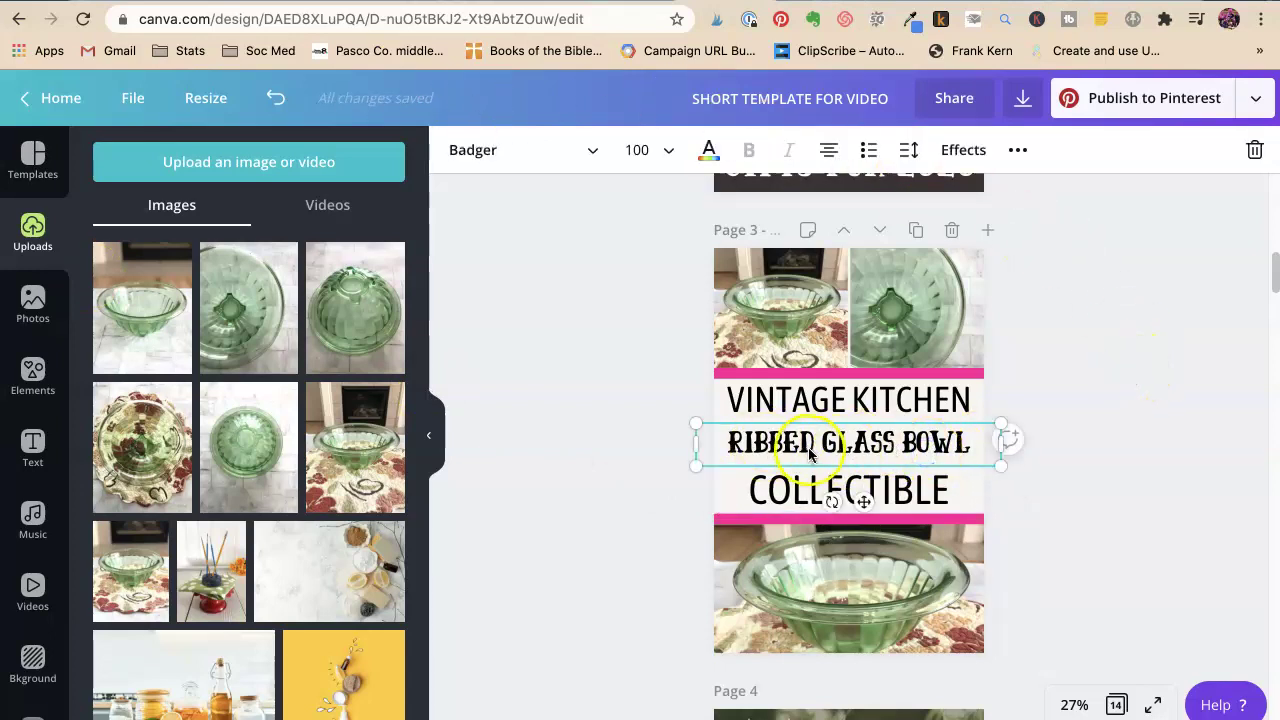
pyautogui.click(595, 150)
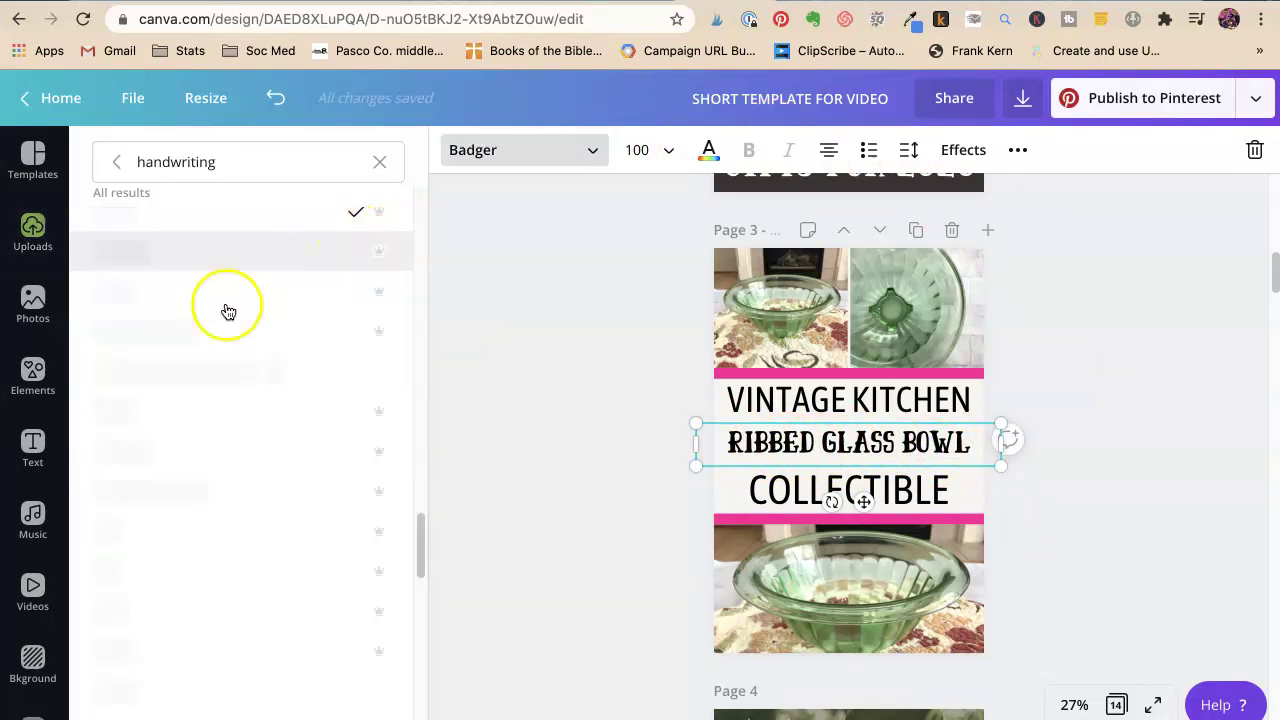
pyautogui.scroll(-4, 157, 414)
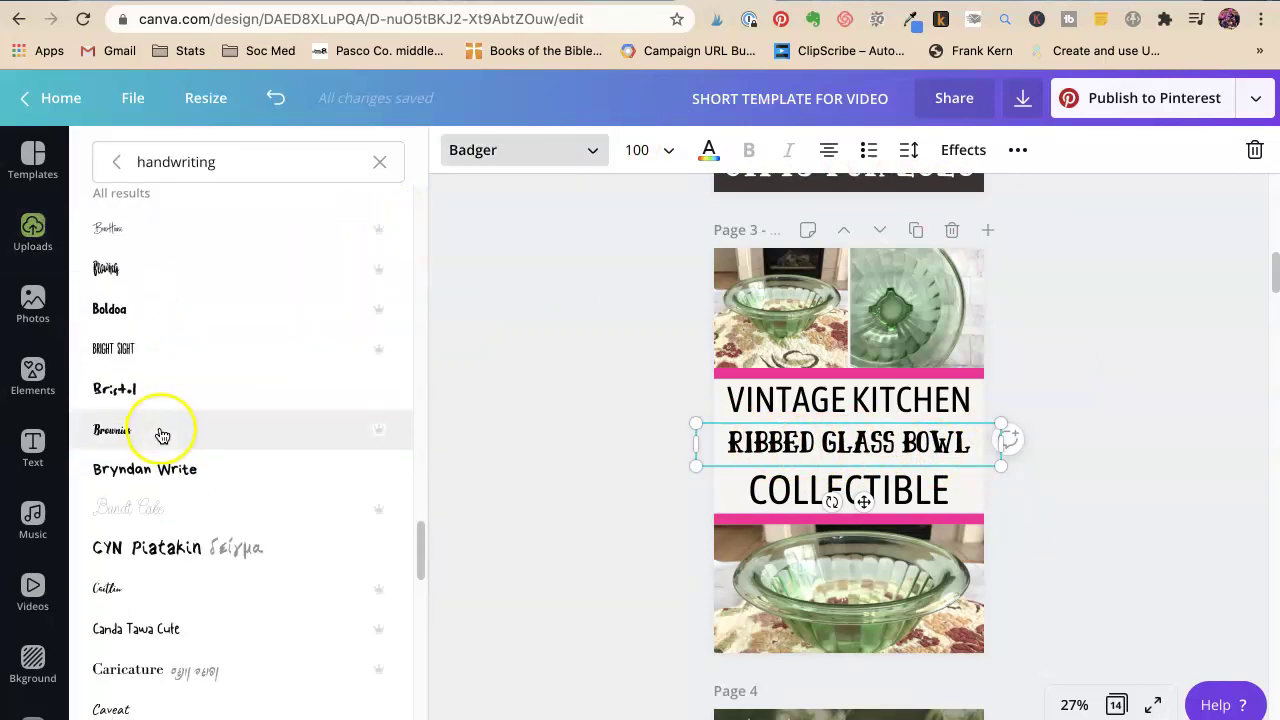
pyautogui.scroll(-5, 160, 434)
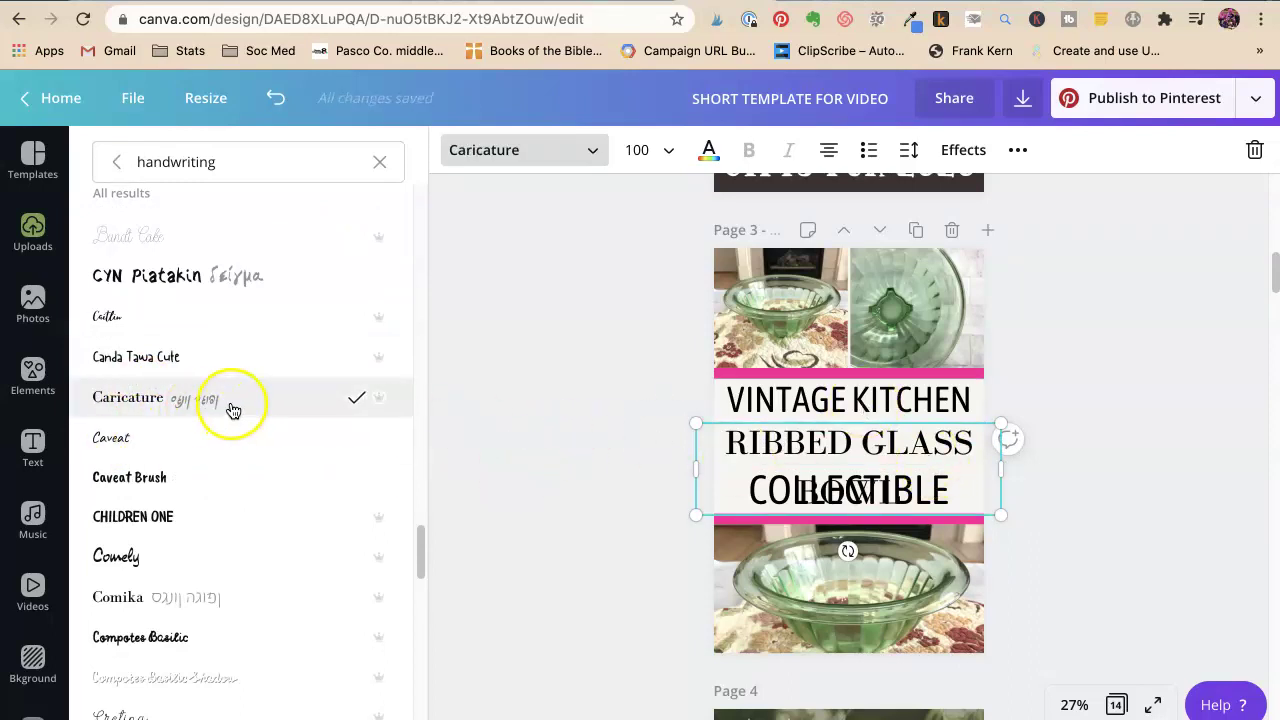
pyautogui.scroll(-10, 160, 480)
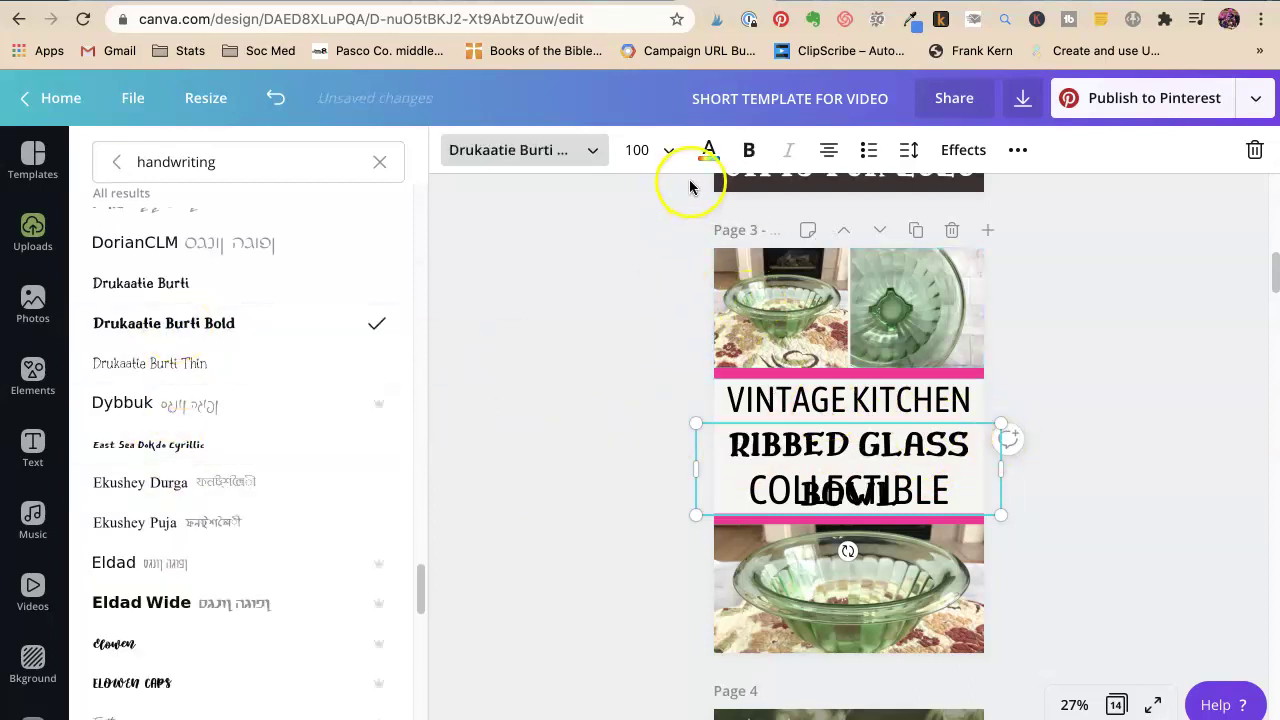
pyautogui.click(640, 150)
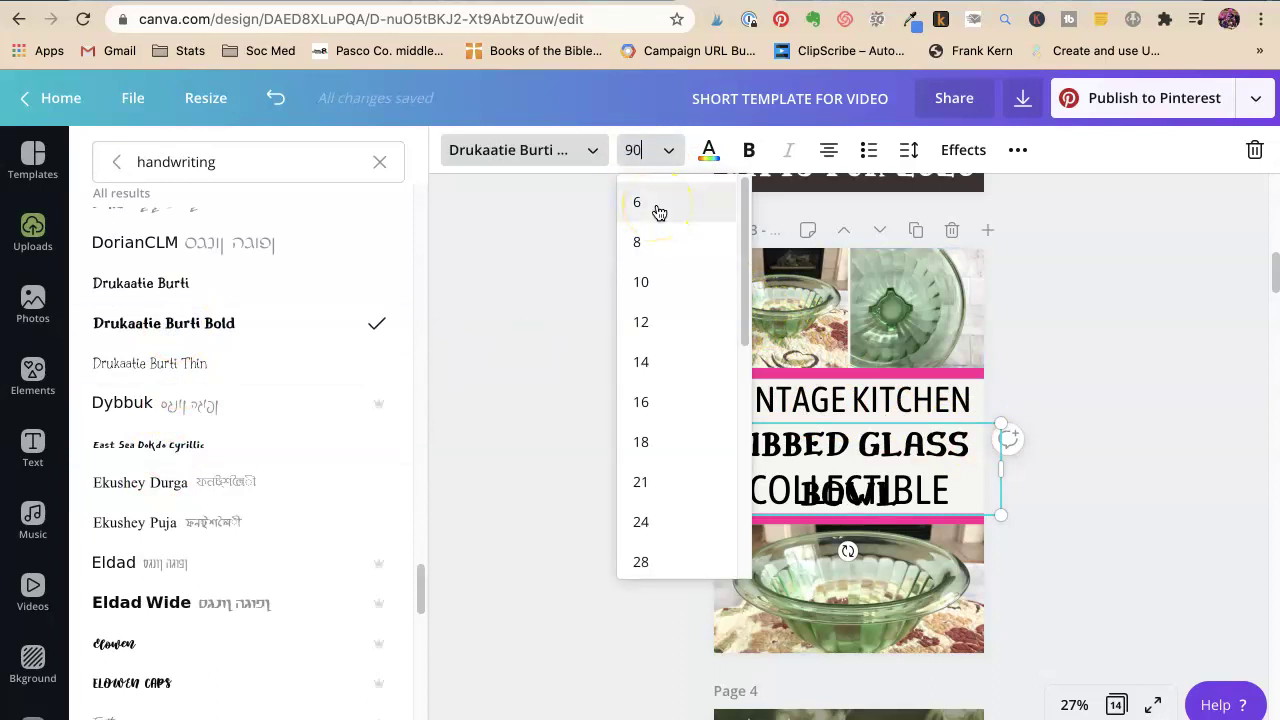
pyautogui.write('90')
pyautogui.press('Return')
pyautogui.click(645, 152)
pyautogui.click(645, 153)
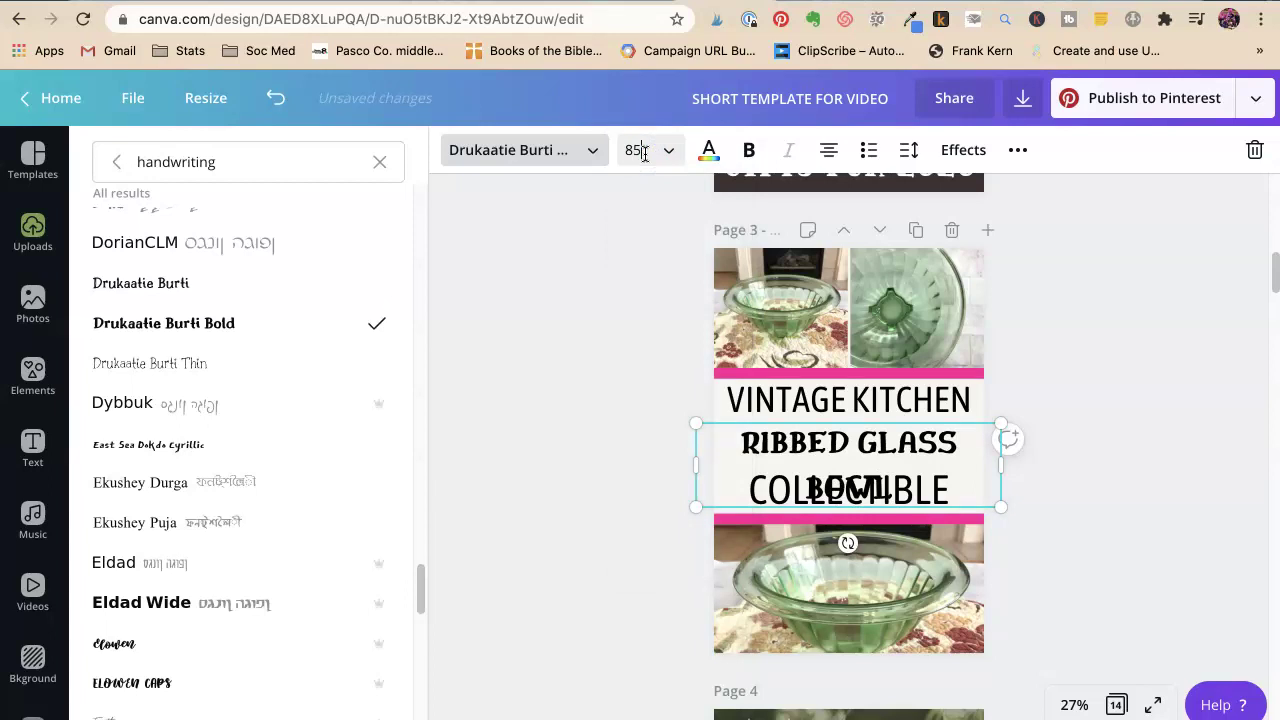
pyautogui.press('Return')
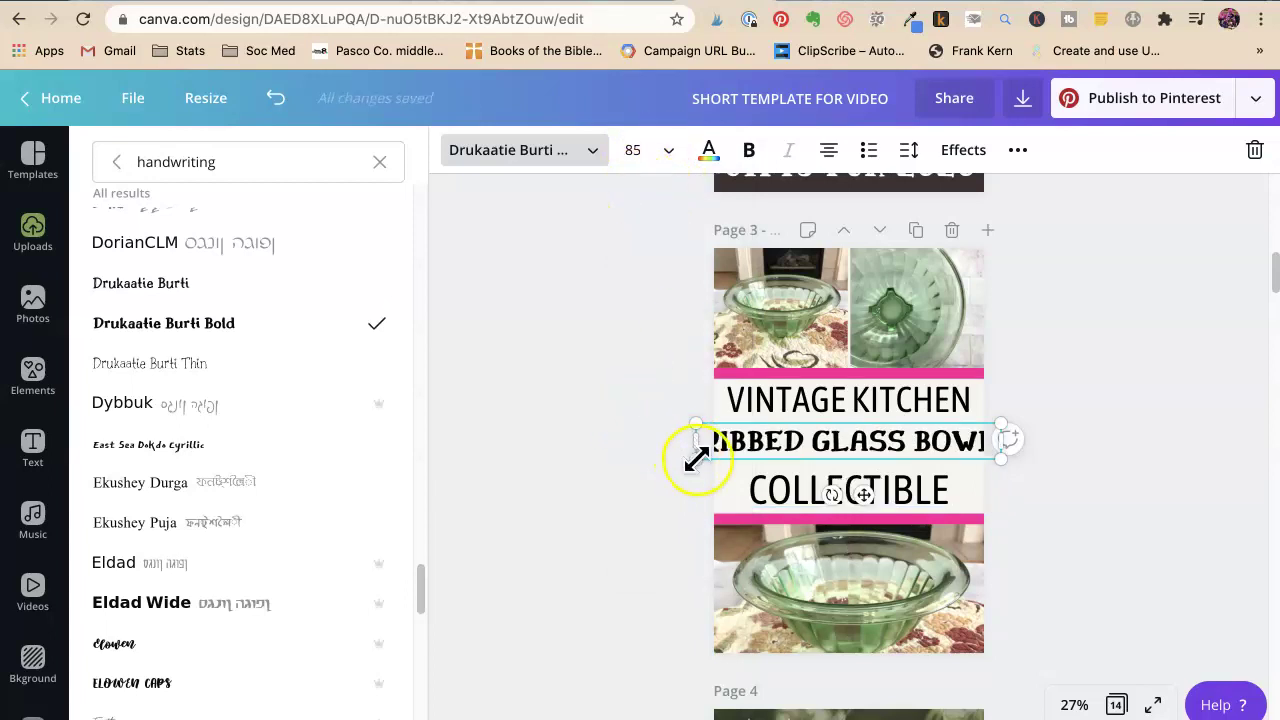
# Shrink the middle line to size 75 and realign it and the COLLECTIBLE line.
pyautogui.moveTo(704, 459); pyautogui.dragTo(714, 457)
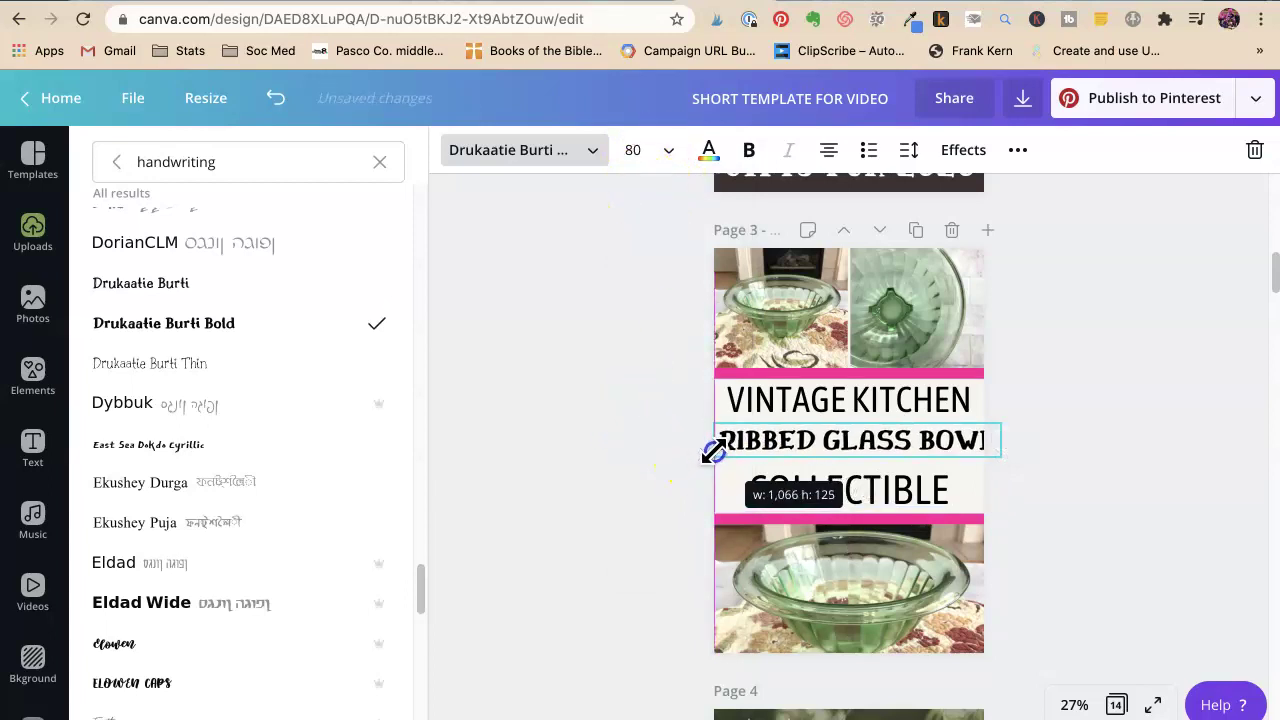
pyautogui.moveTo(997, 459); pyautogui.dragTo(986, 453)
pyautogui.click(1025, 489)
pyautogui.click(843, 489)
pyautogui.moveTo(843, 489)
pyautogui.mouseDown()
pyautogui.moveTo(843, 474)
pyautogui.moveTo(846, 490)
pyautogui.mouseUp()
pyautogui.click(840, 448)
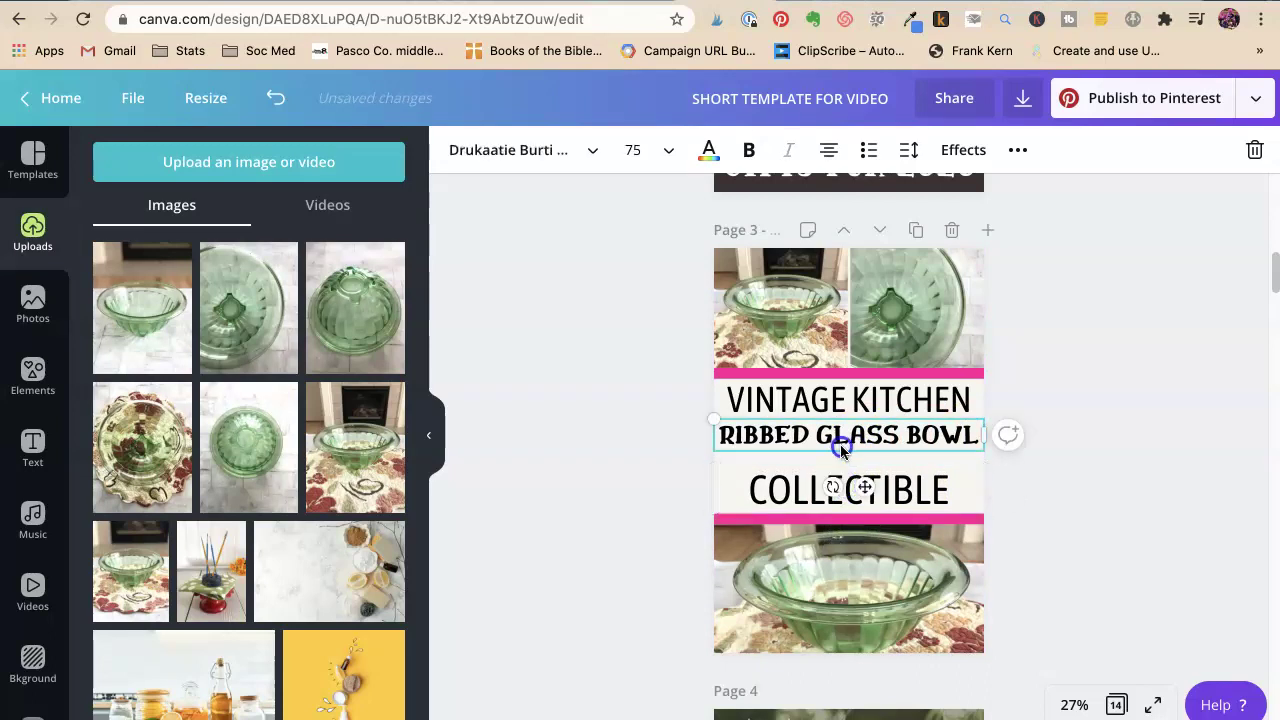
pyautogui.moveTo(840, 448); pyautogui.dragTo(841, 450)
pyautogui.click(914, 444)
# Delete BOWL from the middle line, then enlarge and centre RIBBED GLASS at size 104.
pyautogui.doubleClick(914, 443)
pyautogui.press('BackSpace')
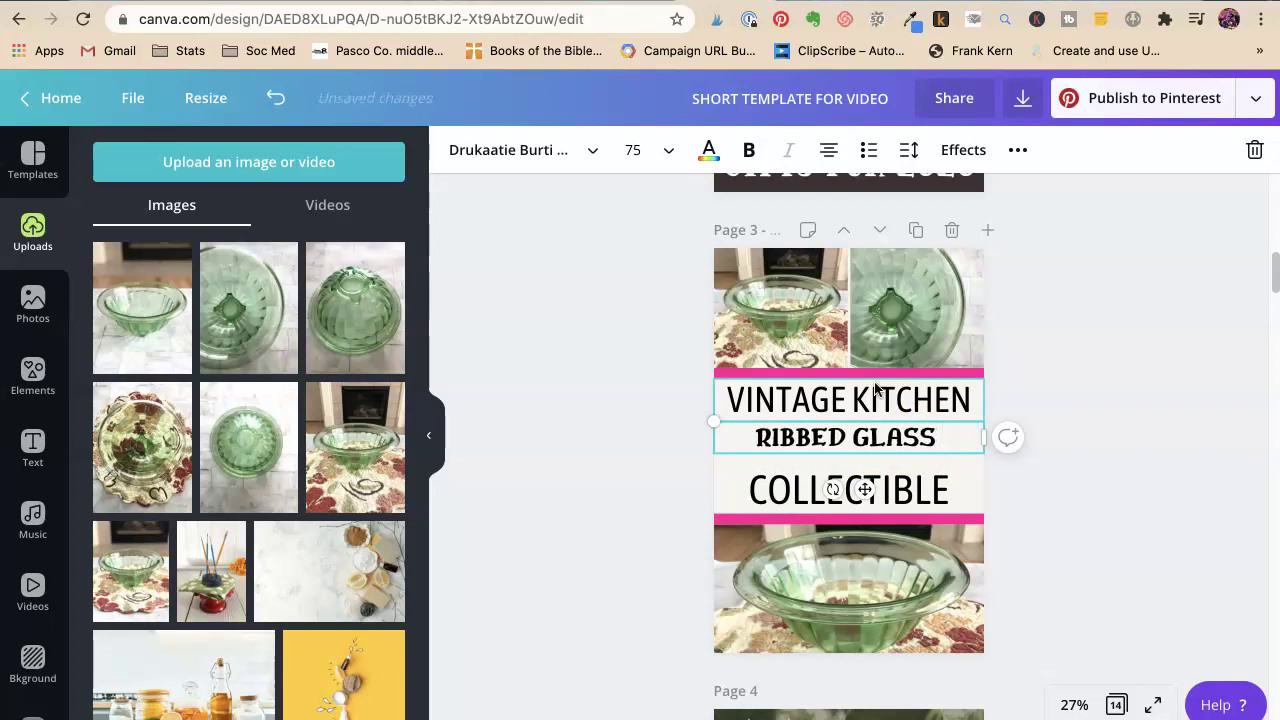
pyautogui.click(1066, 457)
pyautogui.click(887, 447)
pyautogui.moveTo(992, 455); pyautogui.dragTo(1028, 471)
pyautogui.moveTo(721, 460); pyautogui.dragTo(657, 463)
pyautogui.moveTo(824, 444); pyautogui.dragTo(820, 443)
# Replace COLLECTIBLE with 'BOWL' on the bottom line.
pyautogui.click(835, 488)
pyautogui.doubleClick(830, 488)
pyautogui.write('BOWR')
pyautogui.press('BackSpace')
pyautogui.write('L')
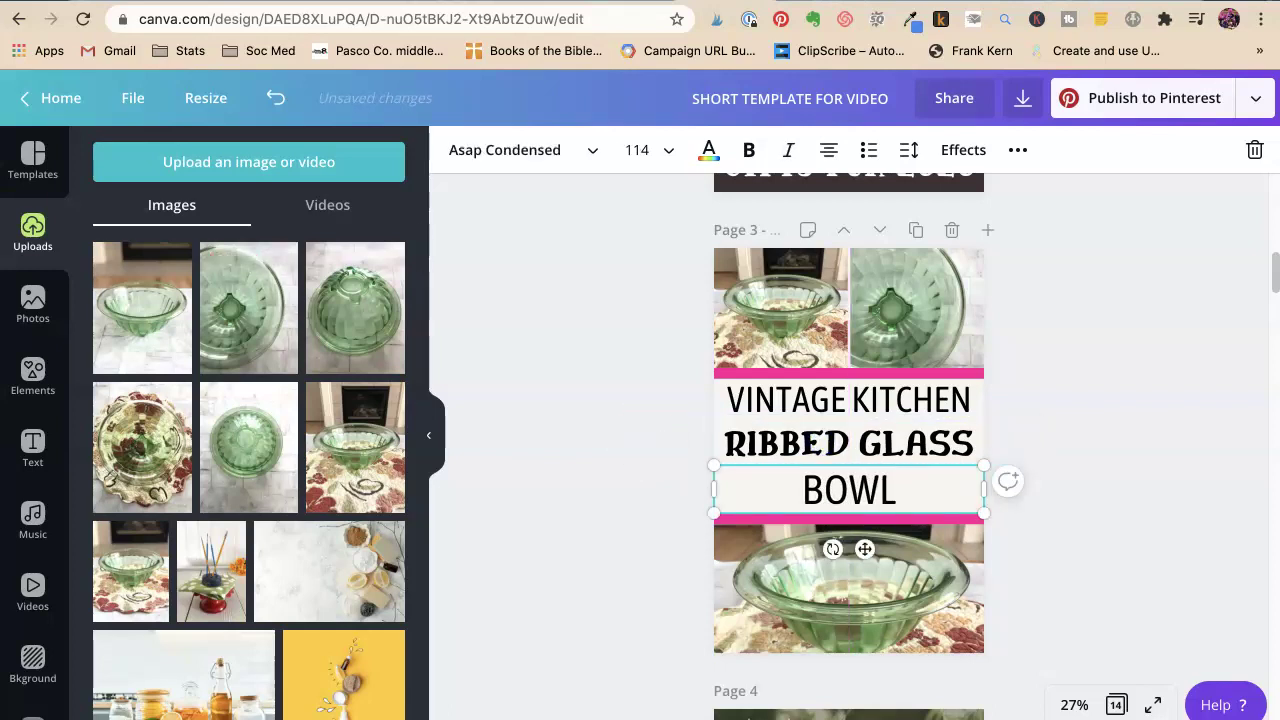
# Nudge RIBBED GLASS lower and enlarge VINTAGE KITCHEN to 107, shifting it slightly left.
pyautogui.click(885, 445)
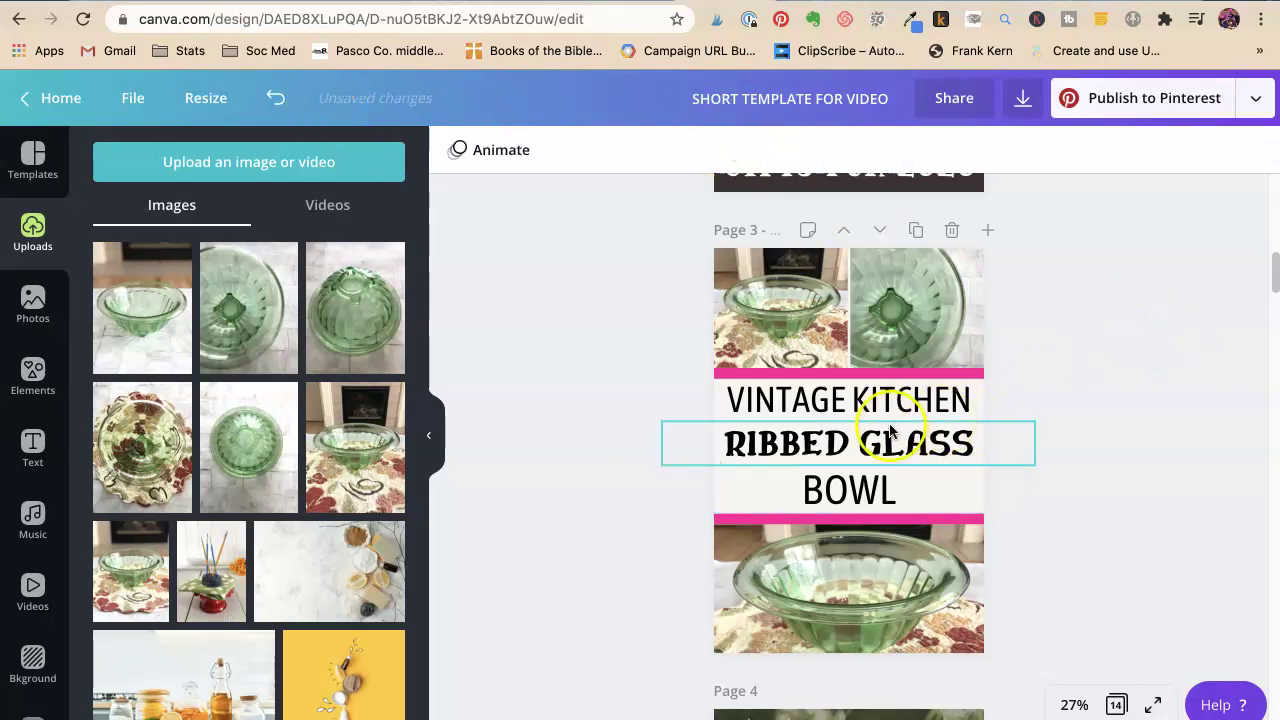
pyautogui.moveTo(880, 447); pyautogui.dragTo(878, 454)
pyautogui.click(866, 402)
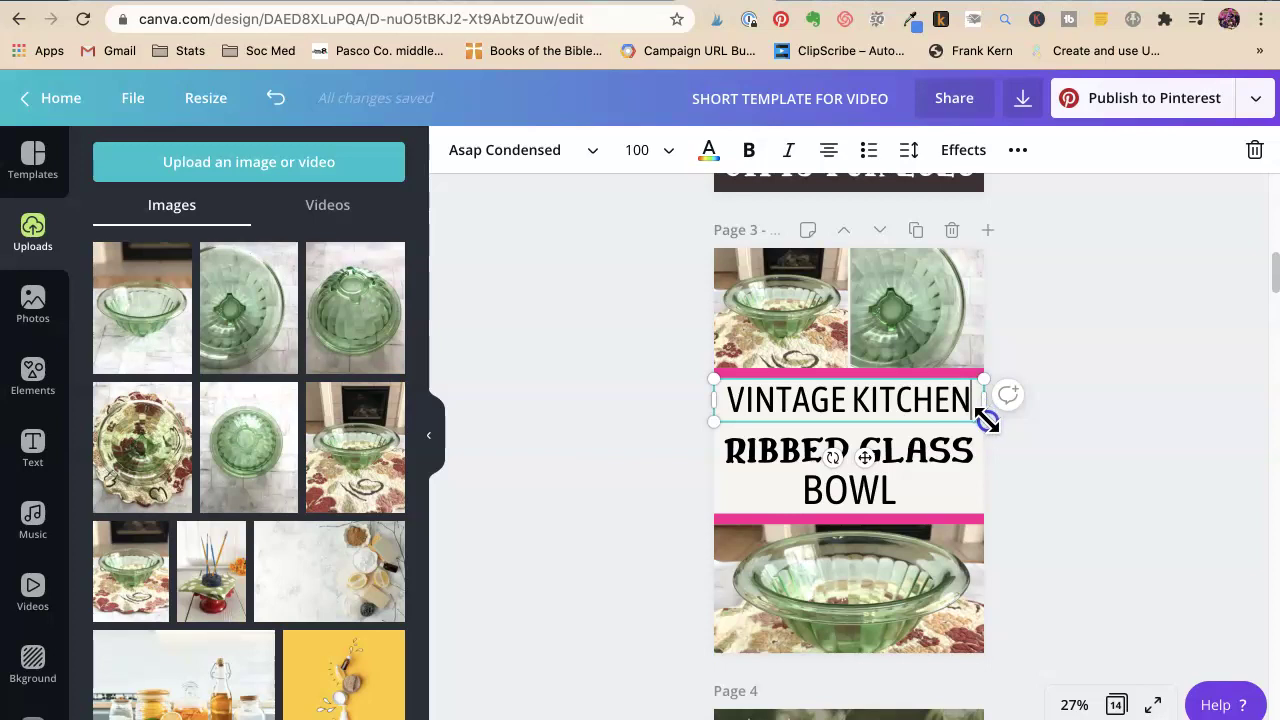
pyautogui.moveTo(986, 420); pyautogui.dragTo(996, 424)
pyautogui.click(1036, 303)
pyautogui.moveTo(894, 394); pyautogui.dragTo(875, 403)
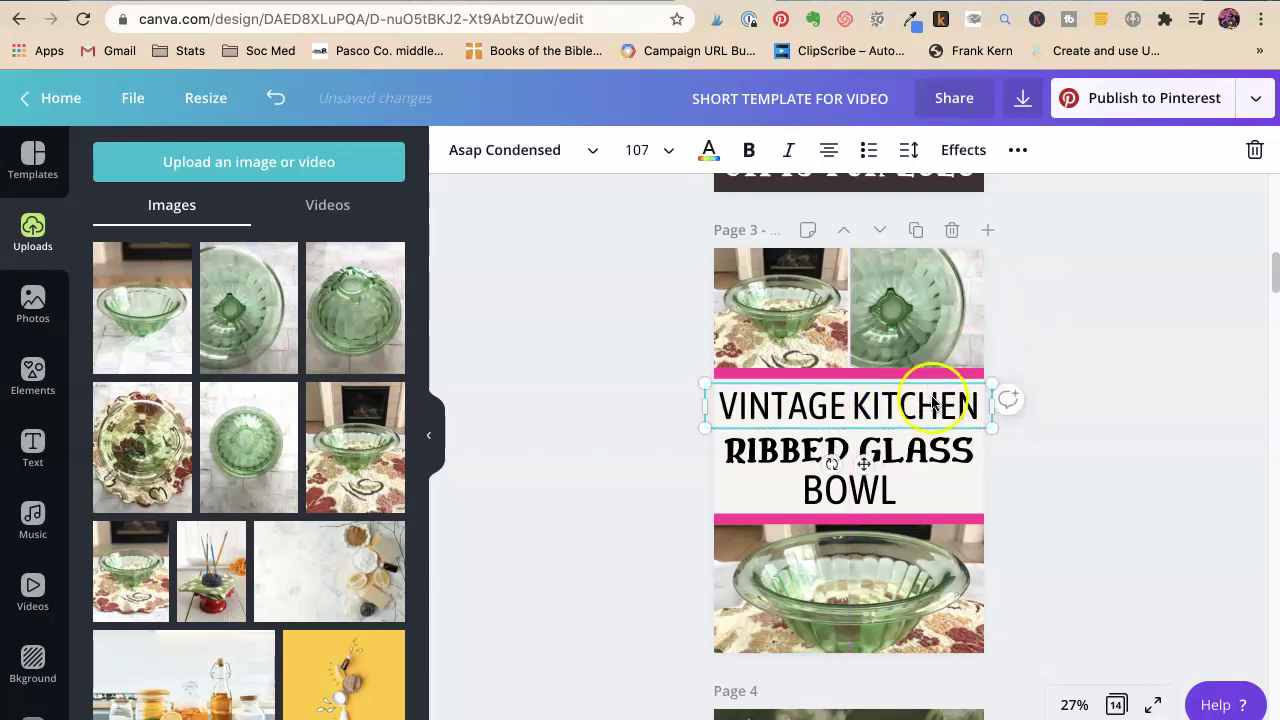
# Recolour both halves of the pink bar above the heading with the red document colour.
pyautogui.click(866, 374)
pyautogui.click(771, 508)
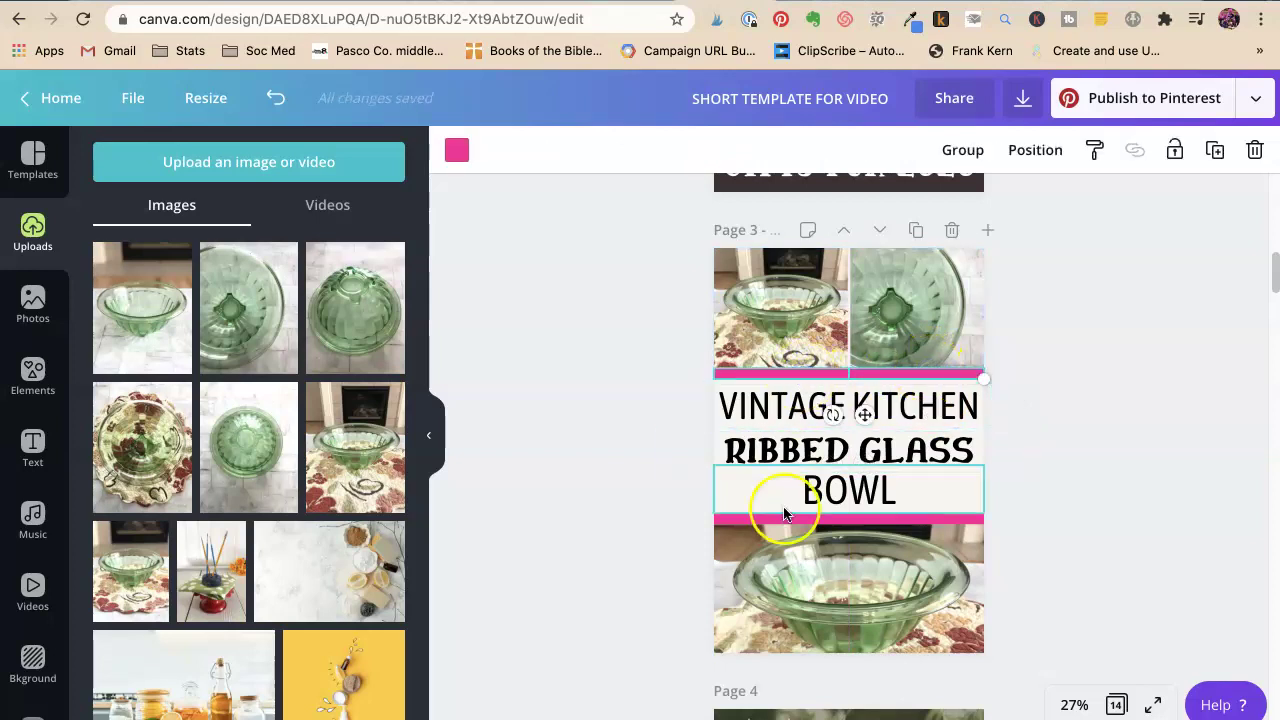
pyautogui.click(779, 517)
pyautogui.click(915, 518)
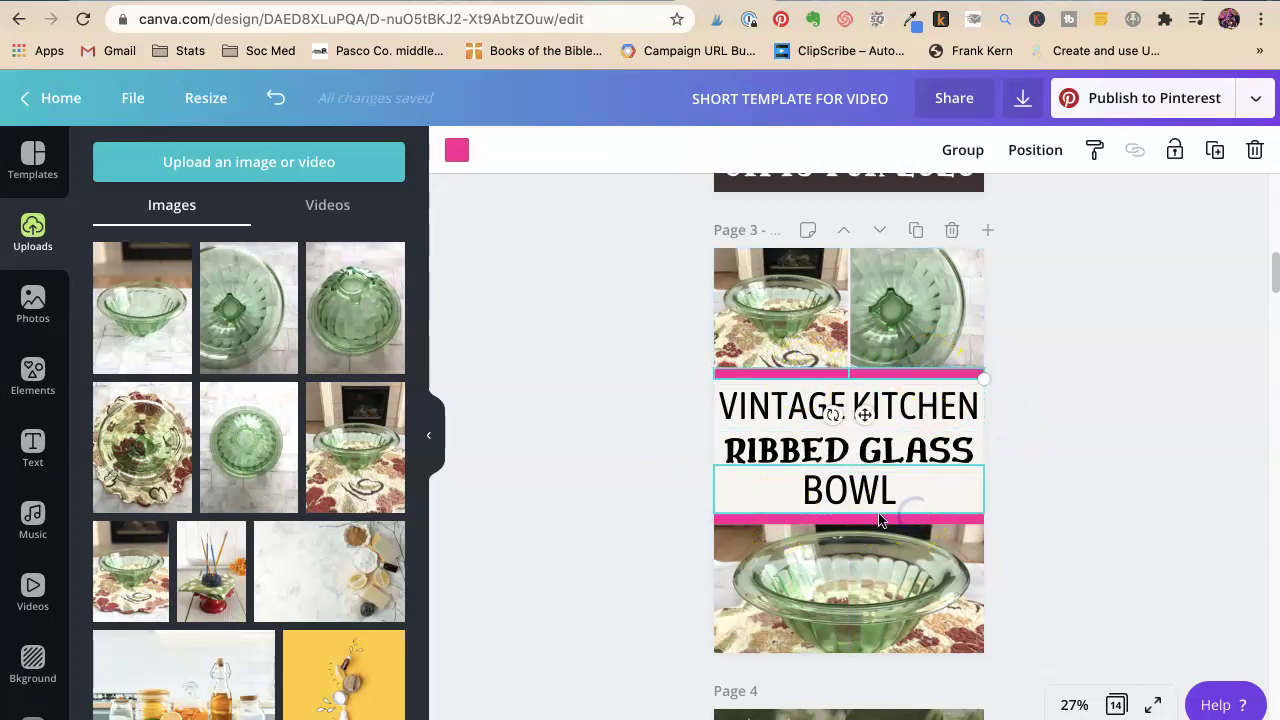
pyautogui.click(455, 145)
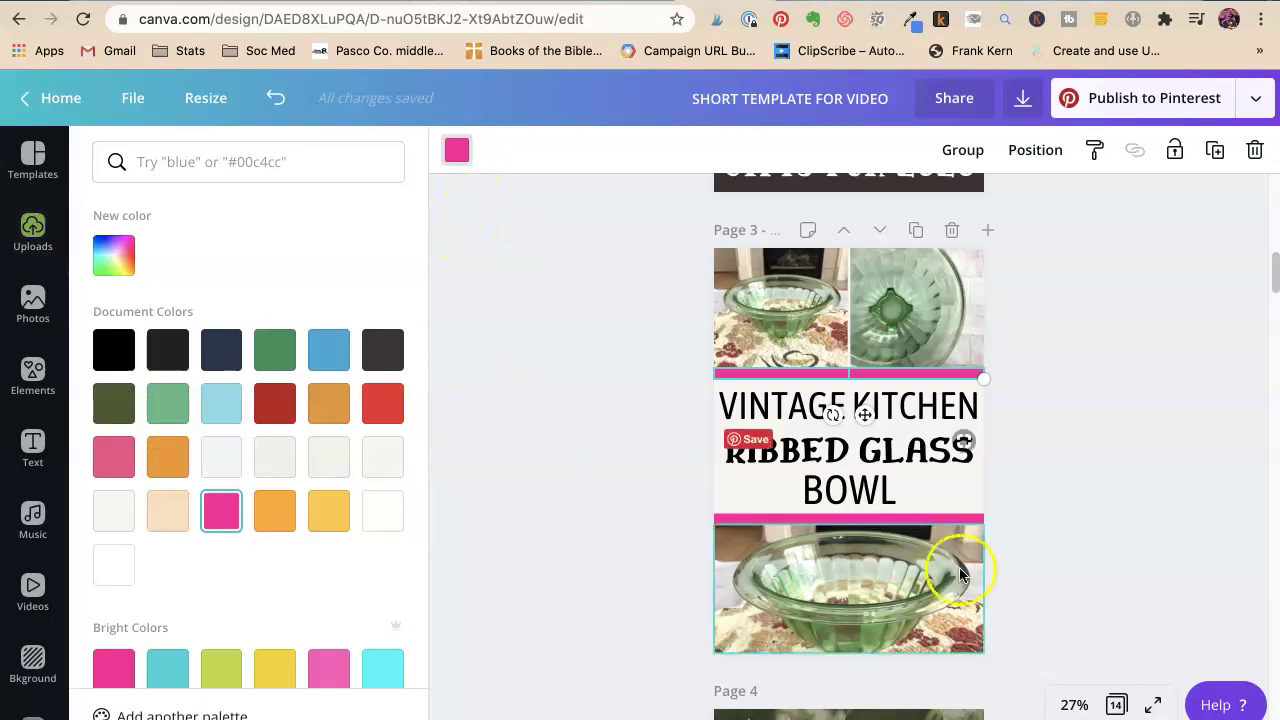
pyautogui.click(275, 403)
pyautogui.click(523, 279)
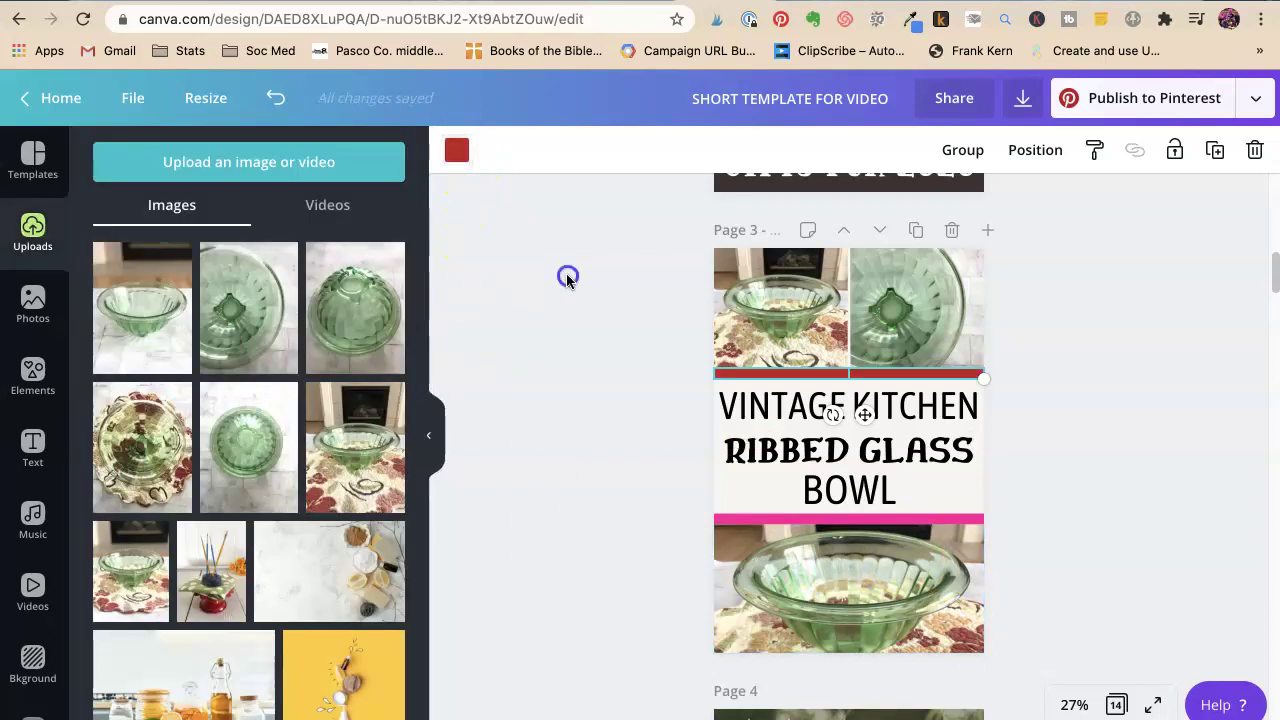
pyautogui.click(566, 277)
# Recolour both halves of the pink bar under BOWL red as well.
pyautogui.click(958, 519)
pyautogui.click(1027, 527)
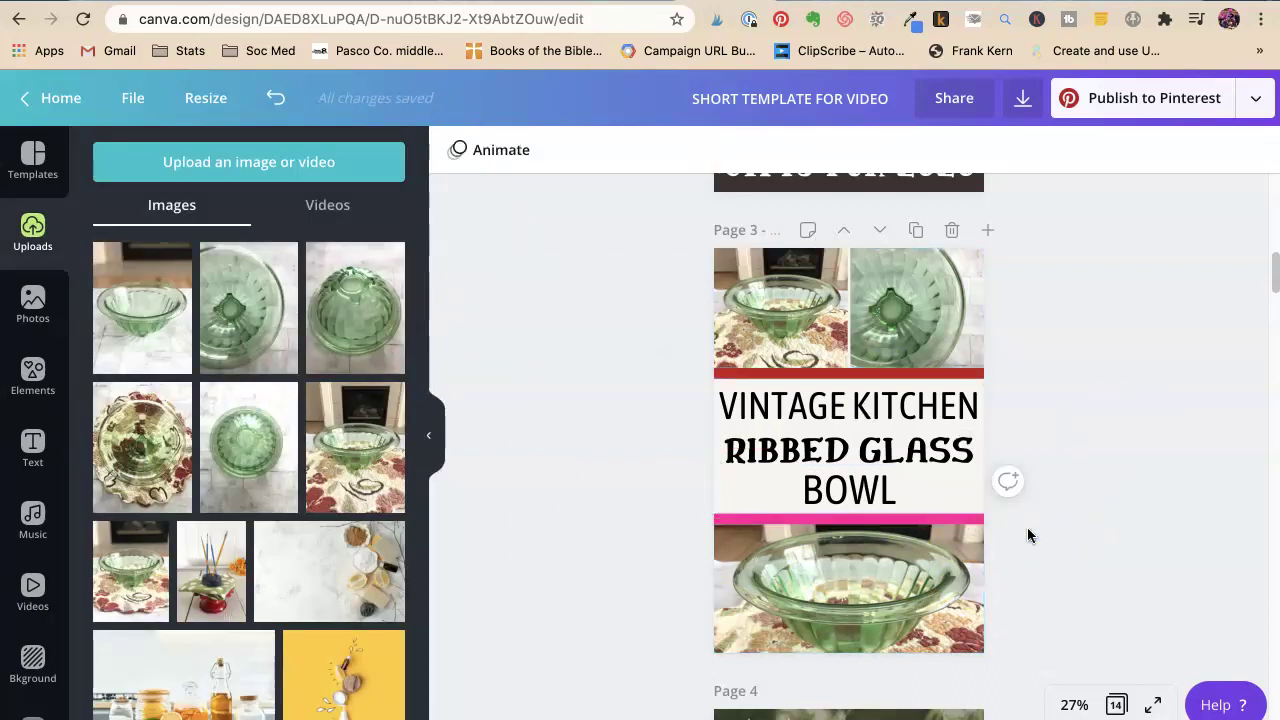
pyautogui.click(941, 519)
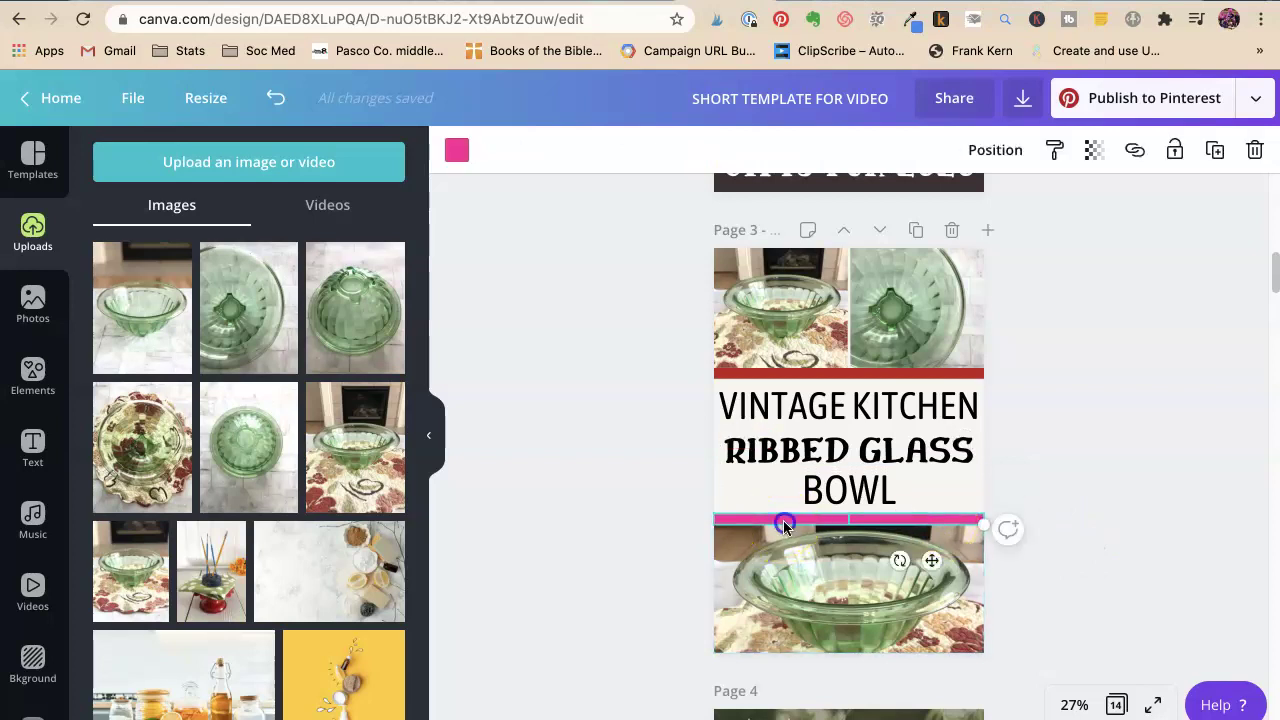
pyautogui.keyDown('shift'); pyautogui.click(783, 520); pyautogui.keyUp('shift')
pyautogui.click(455, 152)
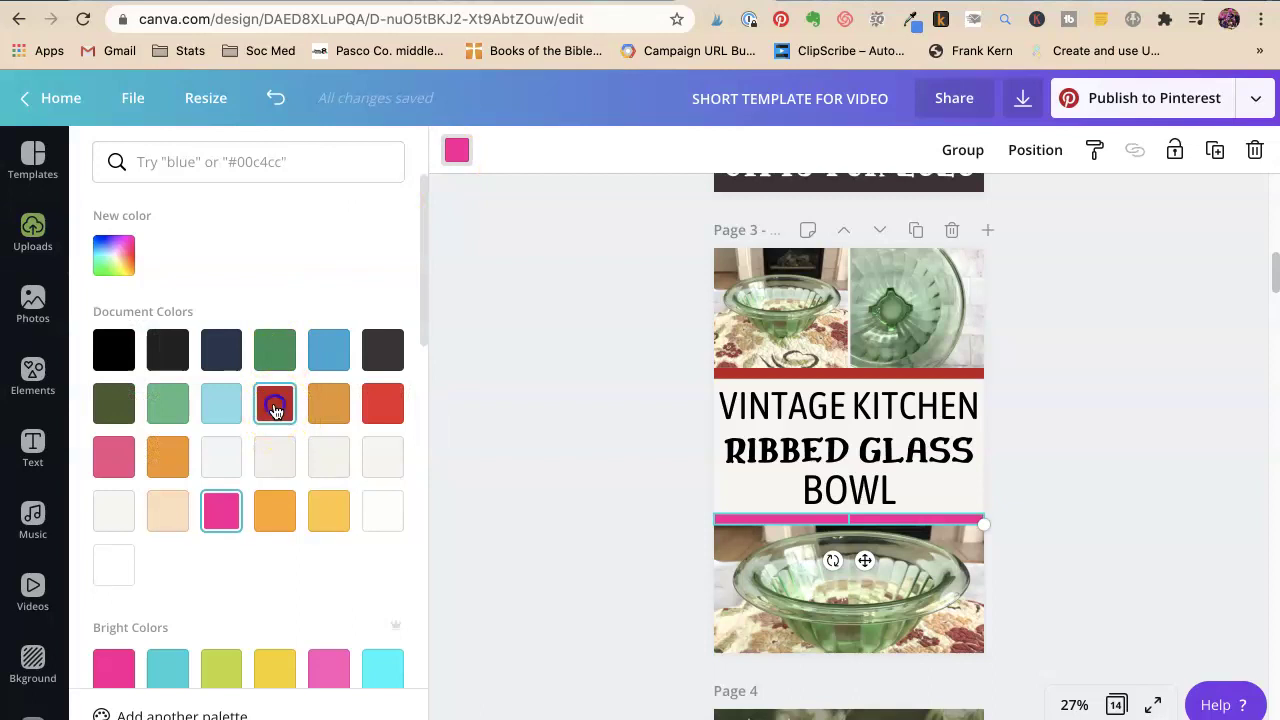
pyautogui.click(268, 403)
pyautogui.click(640, 296)
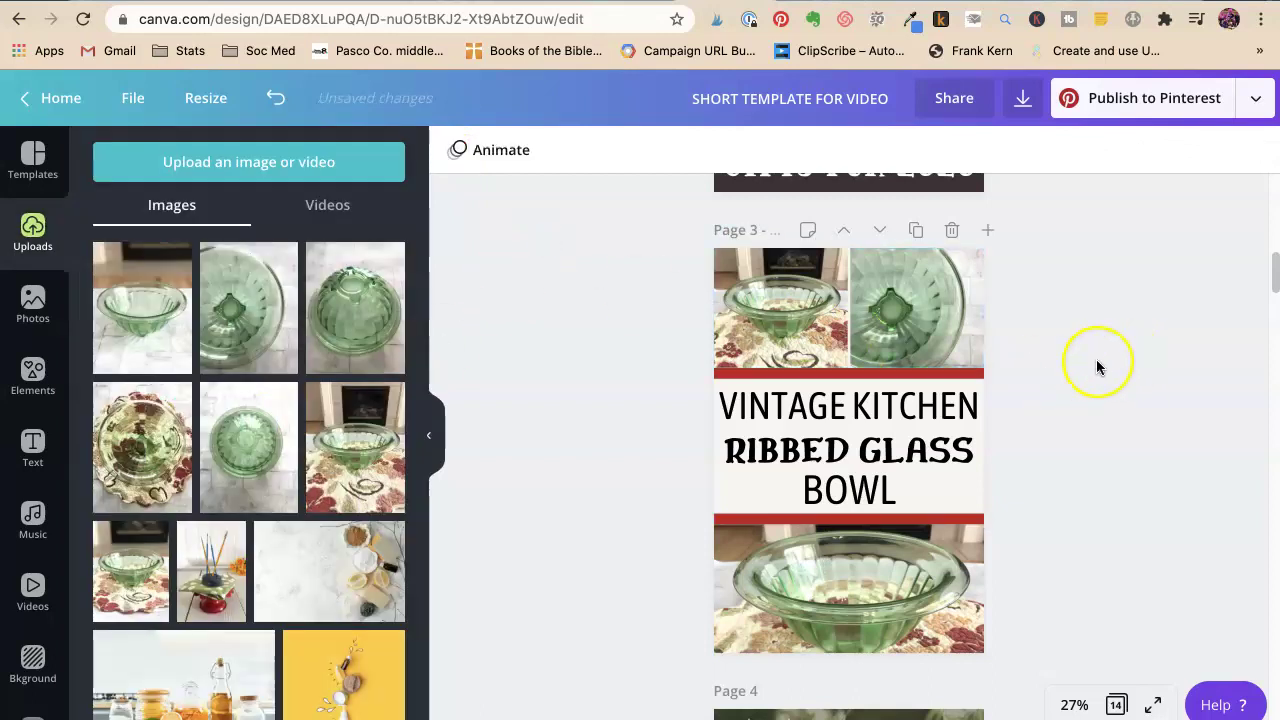
# Delete the bowl photos from the top-right, top-left and bottom frames, leaving empty placeholders.
pyautogui.click(912, 309)
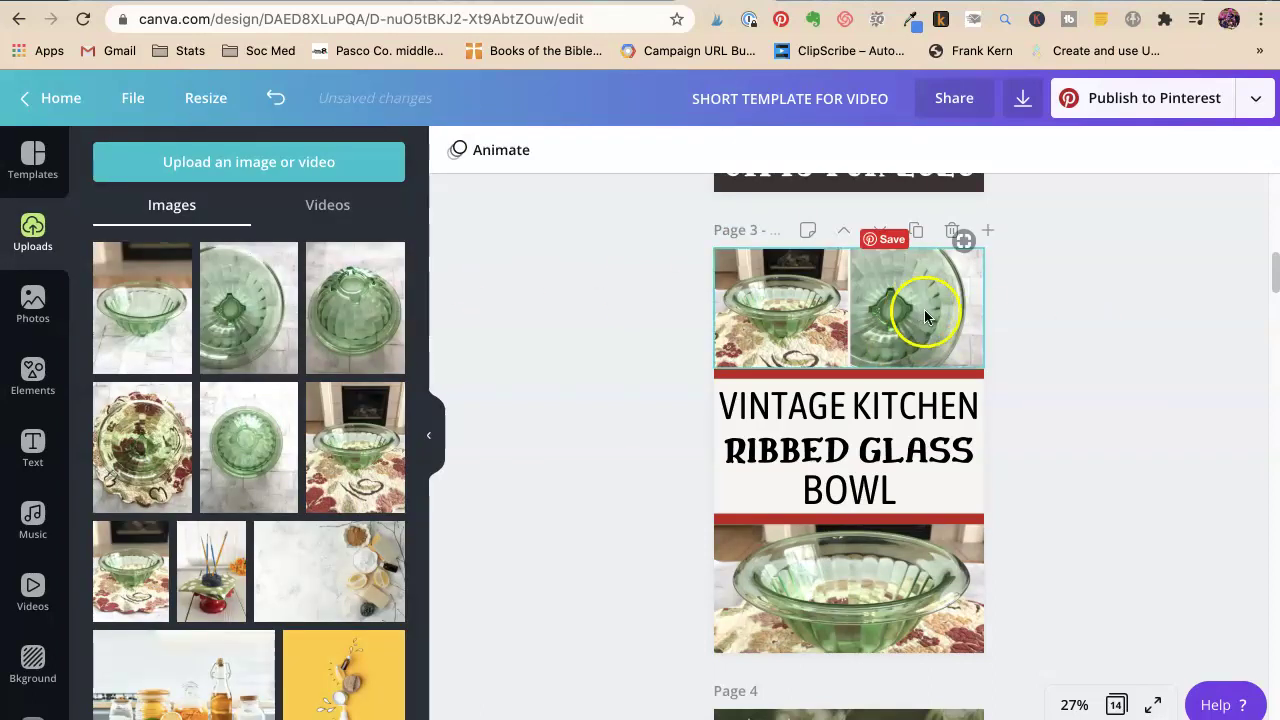
pyautogui.press('Delete')
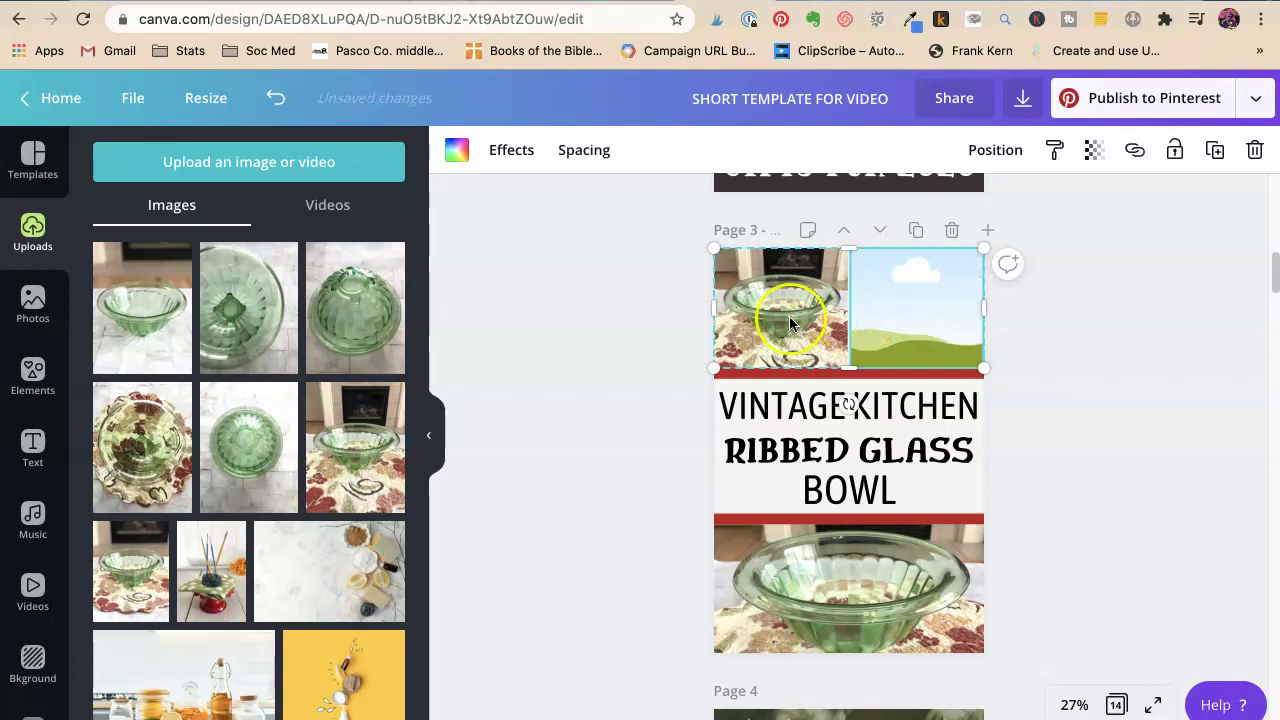
pyautogui.click(787, 316)
pyautogui.press('Delete')
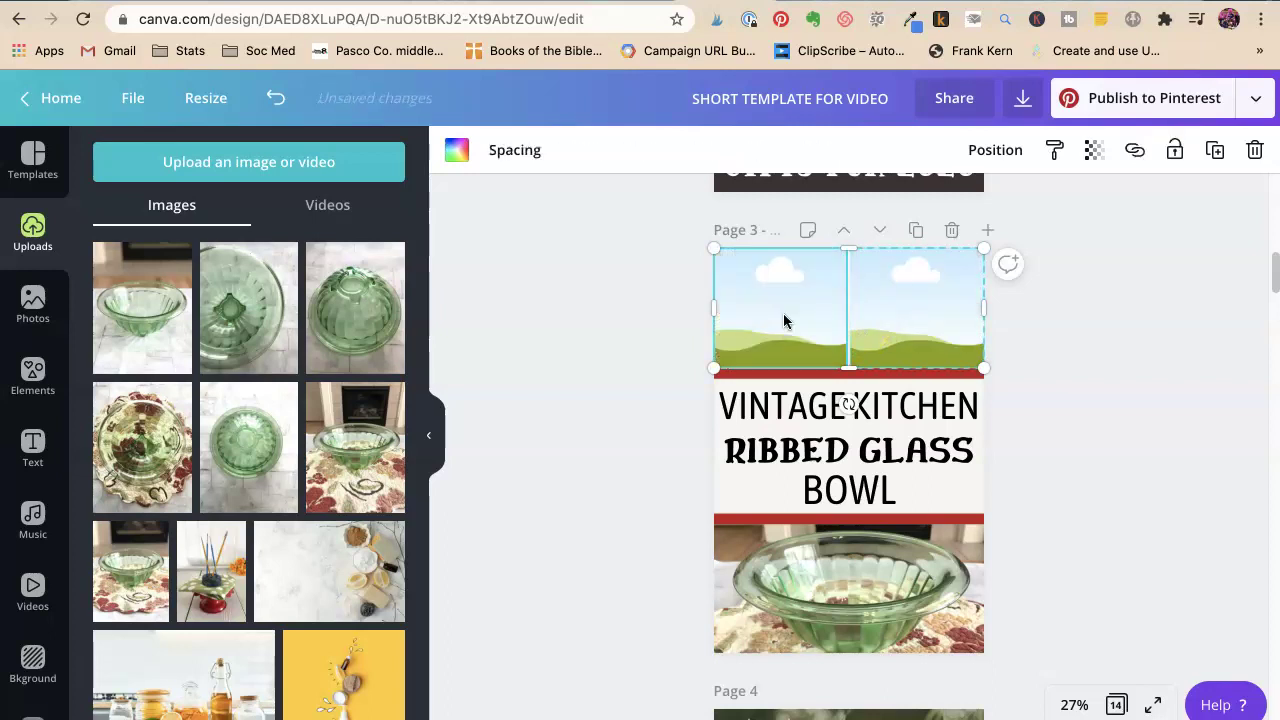
pyautogui.click(798, 556)
pyautogui.press('Delete')
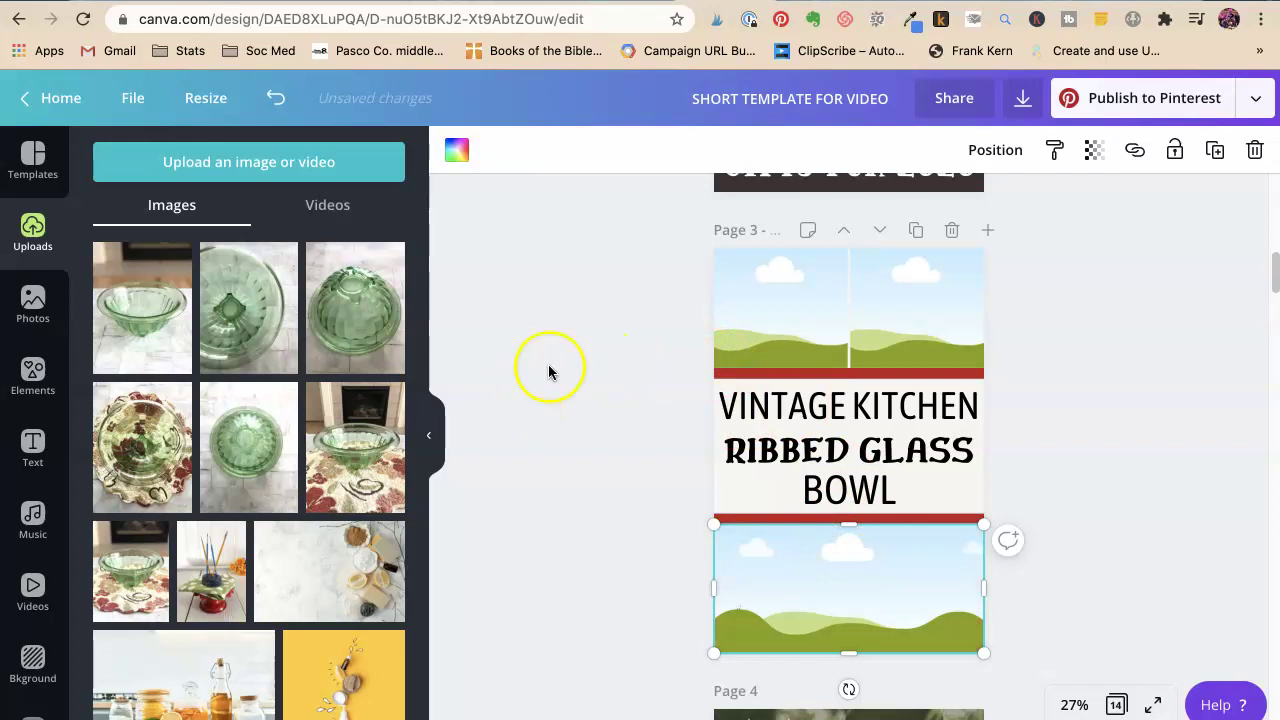
pyautogui.click(609, 302)
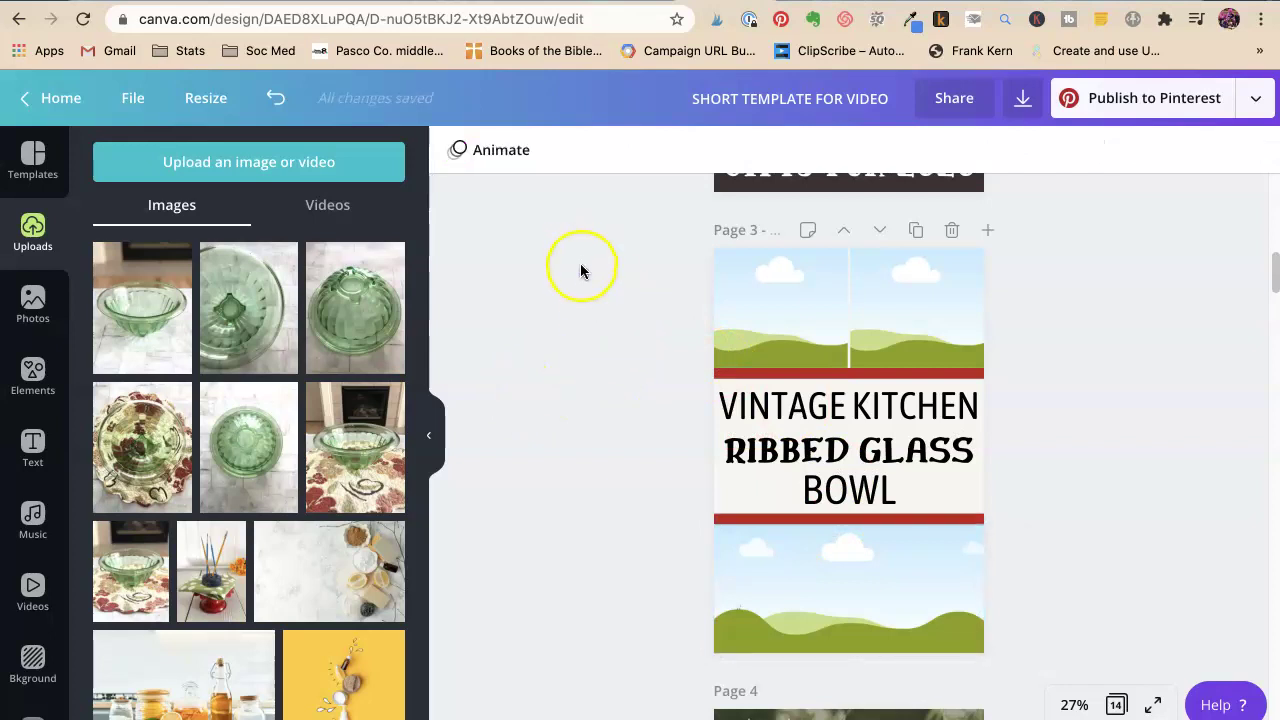